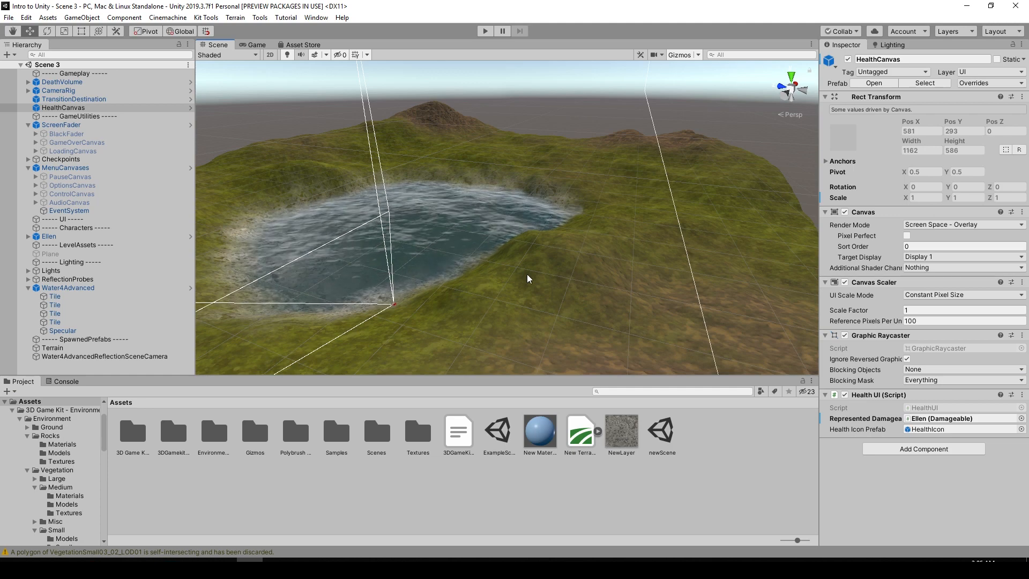
Step: View the 3D Game Kit - Environment Pack page in the Asset Store, and return to the scene view
{"action": "left_click", "coordinate": [314, 47]}
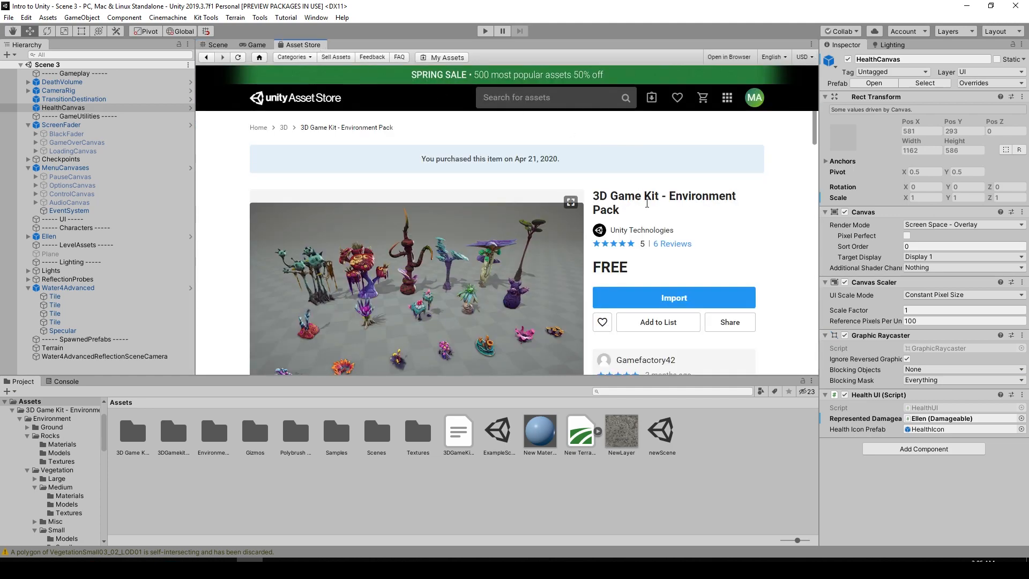
{"action": "scroll", "coordinate": [689, 203], "scroll_direction": "down", "scroll_amount": 1}
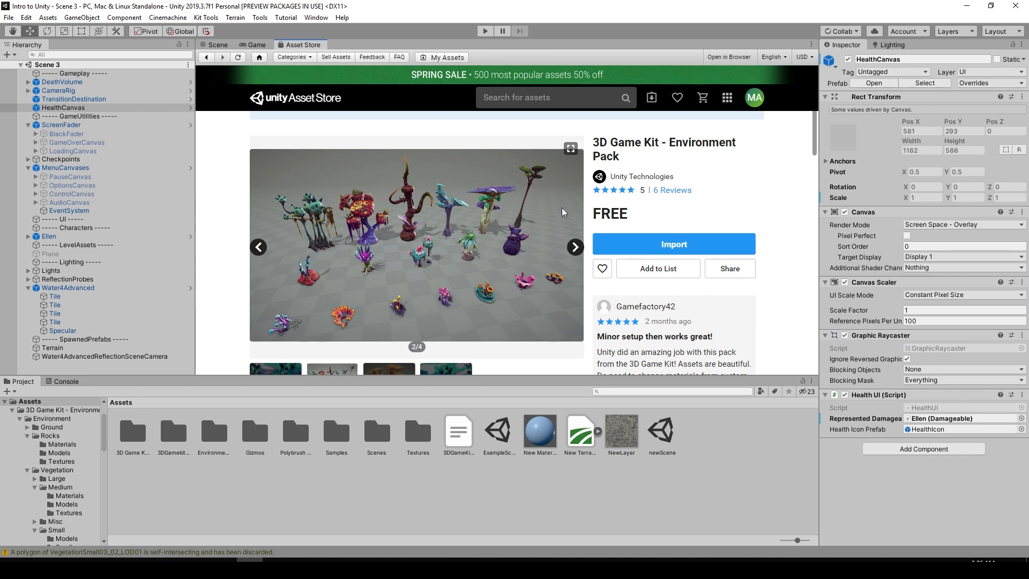
{"action": "left_click", "coordinate": [217, 44]}
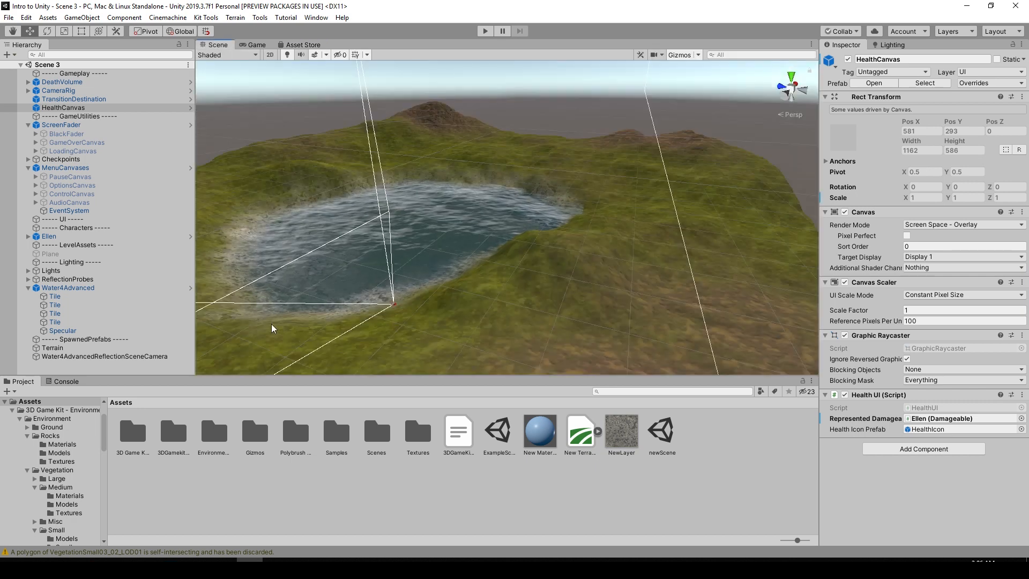
Step: Browse the 3D Game Kit - Environment Pack folder down to the rock models
{"action": "double_click", "coordinate": [135, 429]}
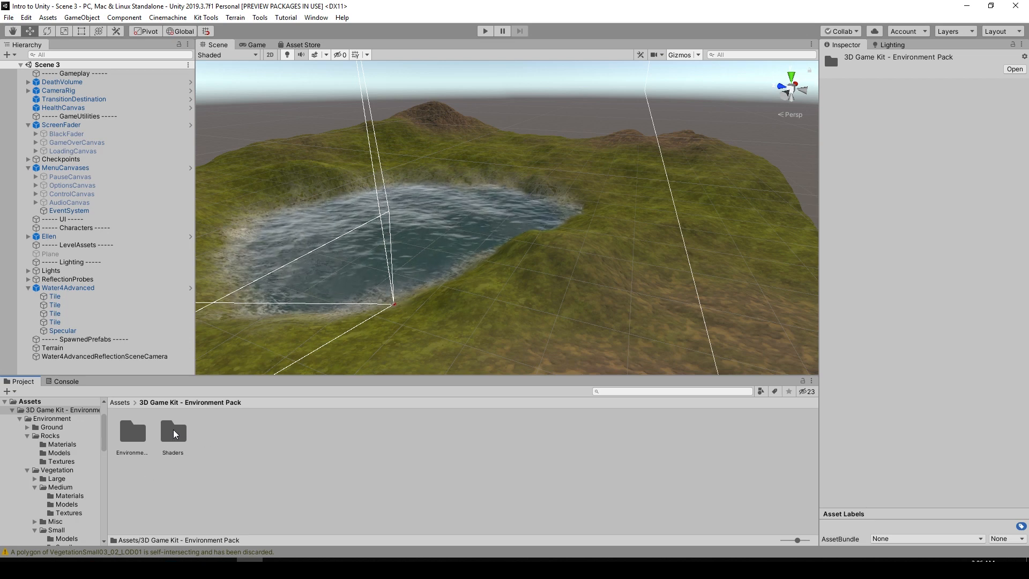
{"action": "double_click", "coordinate": [135, 432]}
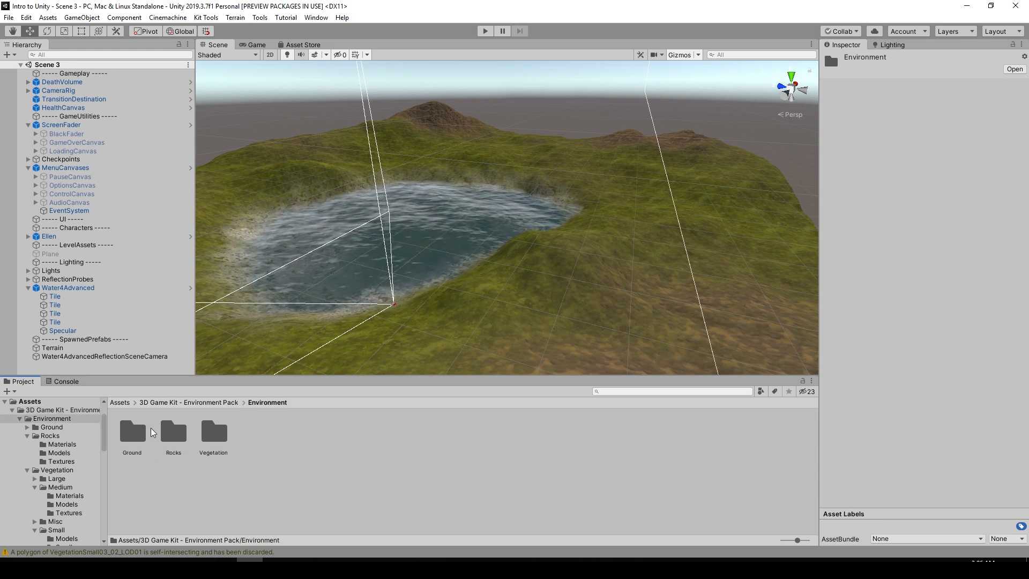
{"action": "double_click", "coordinate": [181, 436]}
{"action": "double_click", "coordinate": [180, 436]}
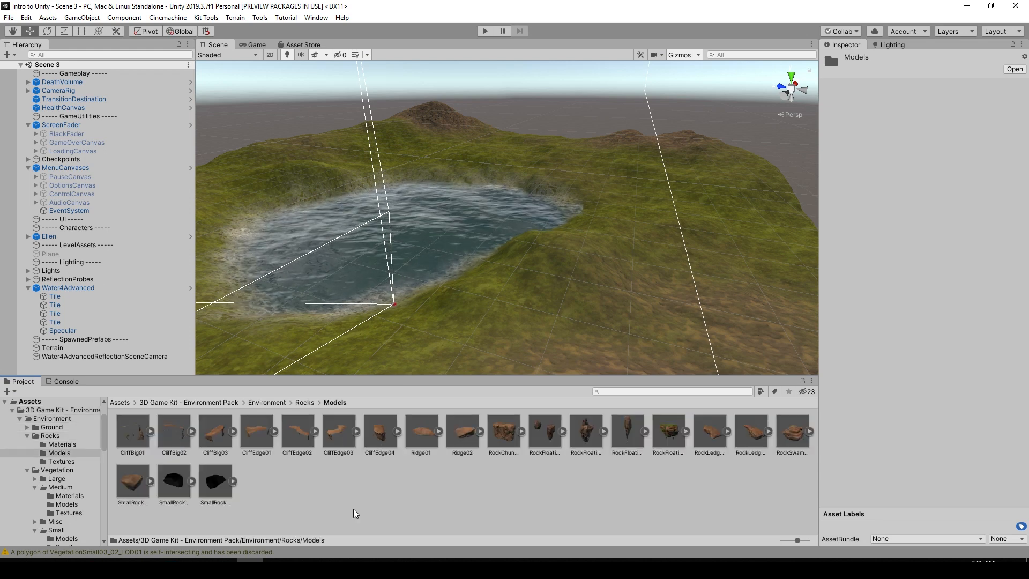
Step: Browse the environment pack's Vegetation folder down to the small vegetation models
{"action": "left_click", "coordinate": [265, 403]}
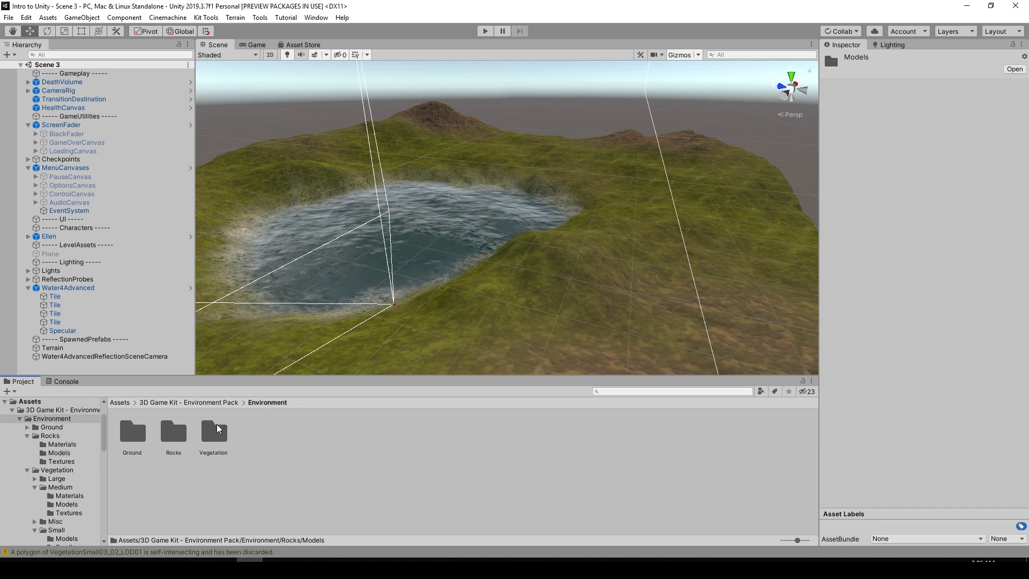
{"action": "double_click", "coordinate": [214, 432]}
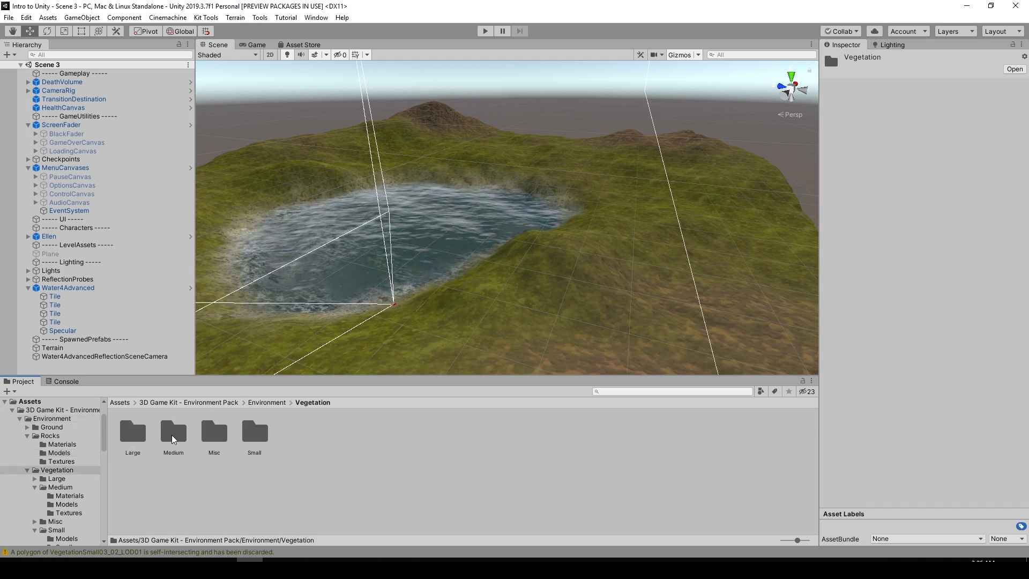
{"action": "double_click", "coordinate": [256, 433]}
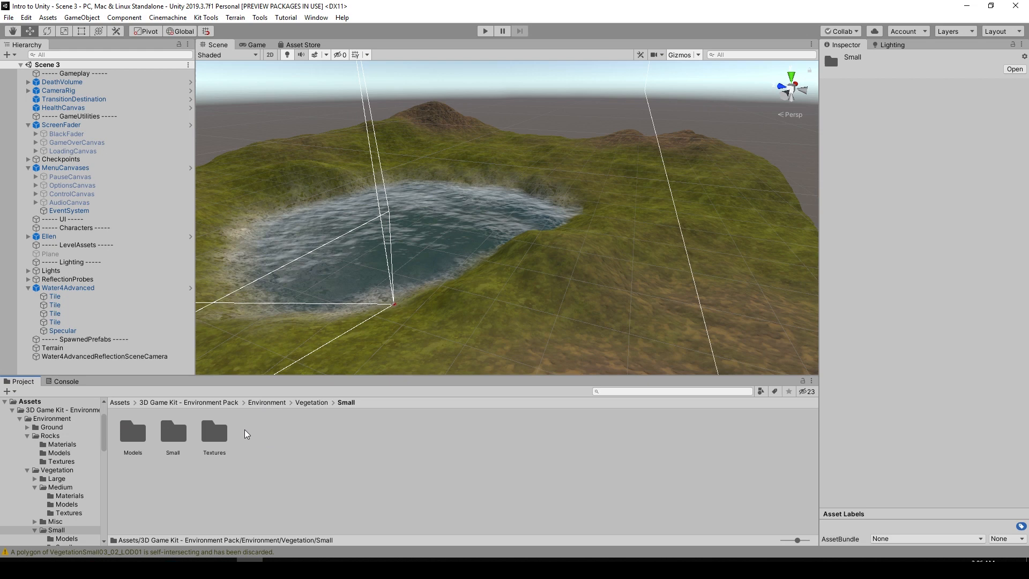
{"action": "double_click", "coordinate": [177, 433]}
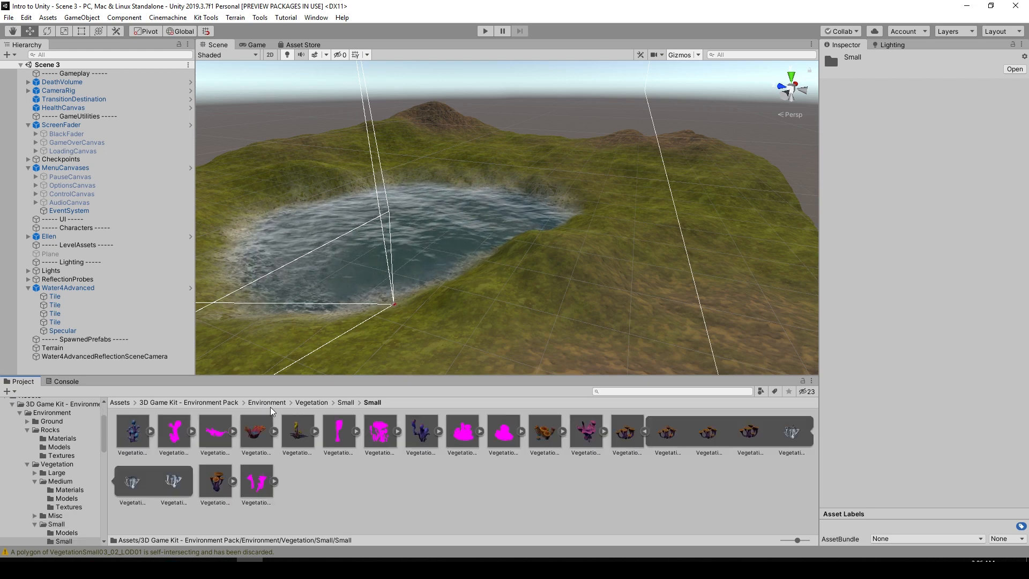
Step: Browse the large vegetation models, preview VegetationLarge07, and return to the environment pack's root folder
{"action": "left_click", "coordinate": [311, 403]}
{"action": "double_click", "coordinate": [138, 435]}
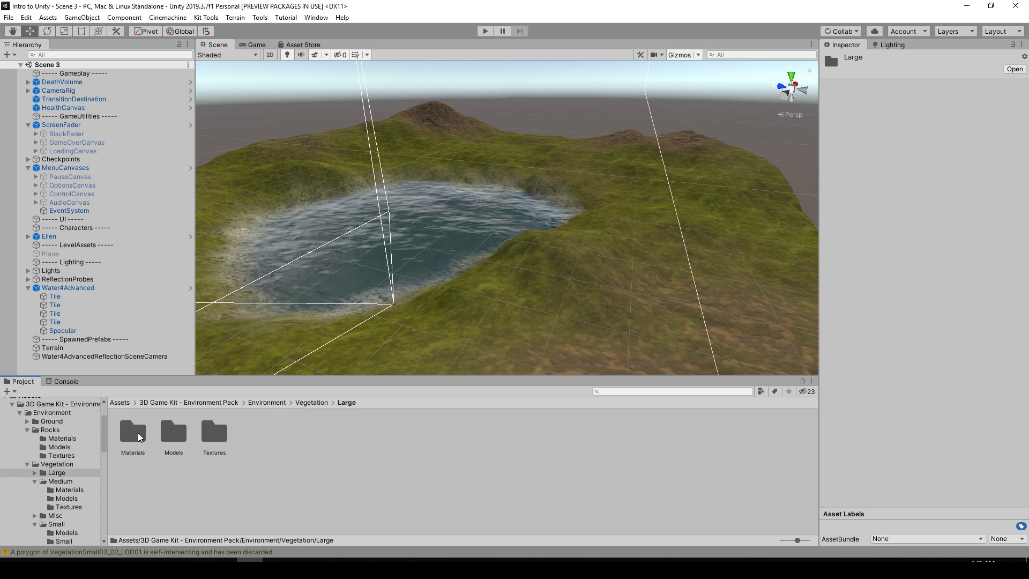
{"action": "double_click", "coordinate": [174, 432]}
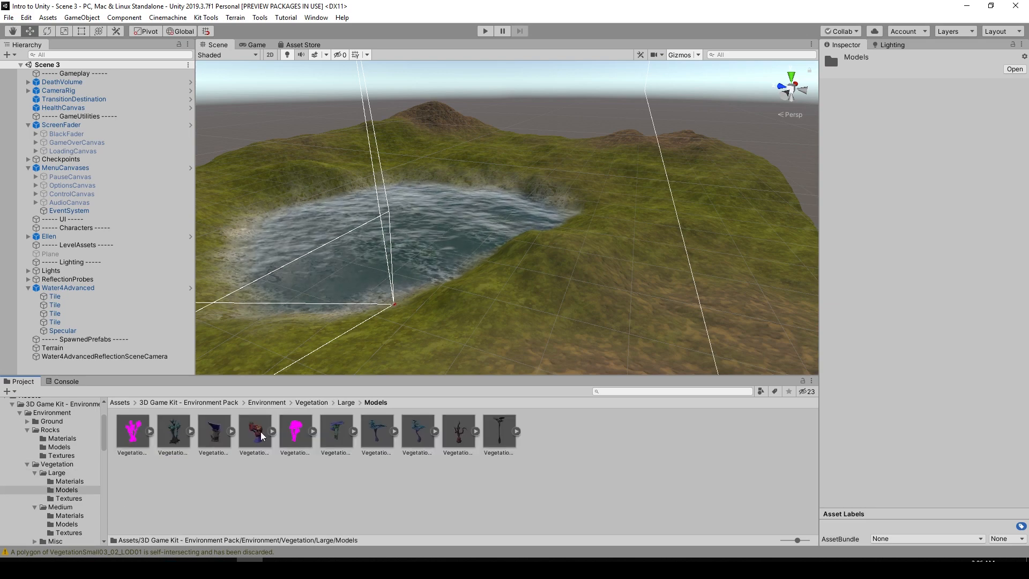
{"action": "left_click", "coordinate": [501, 433]}
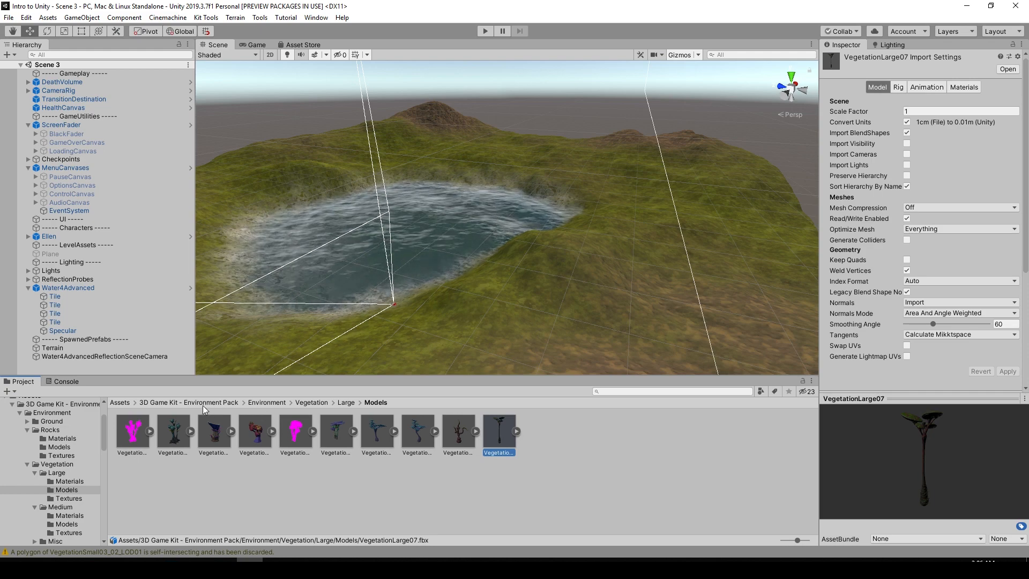
{"action": "left_click", "coordinate": [189, 402]}
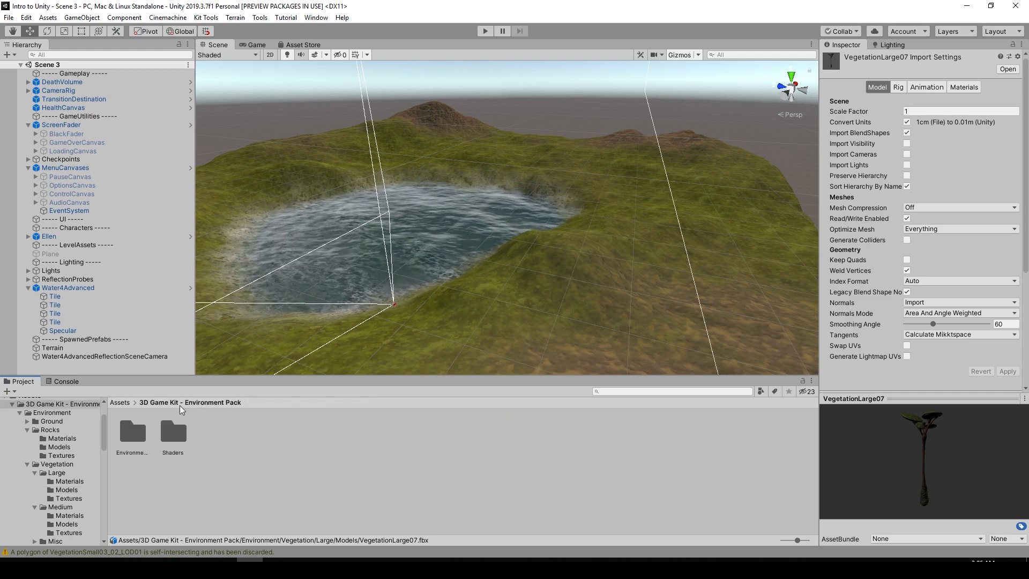
Step: Select the terrain in the scene and activate its Paint Trees tool
{"action": "scroll", "coordinate": [572, 147], "scroll_direction": "down", "scroll_amount": 1}
{"action": "left_click", "coordinate": [574, 134]}
{"action": "scroll", "coordinate": [571, 164], "scroll_direction": "down", "scroll_amount": 4}
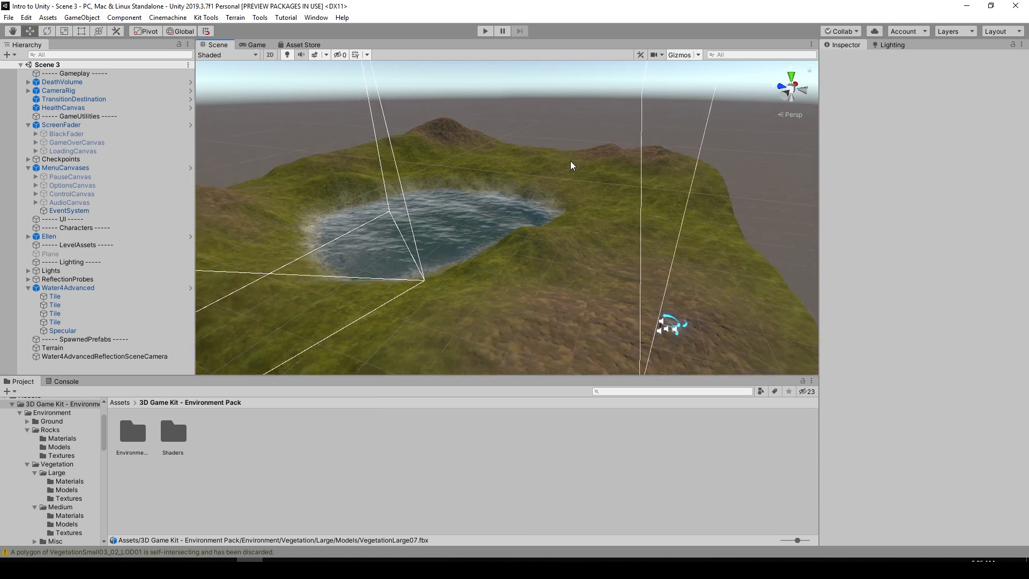
{"action": "left_click_drag", "start_coordinate": [542, 174], "coordinate": [403, 234], "text": "alt"}
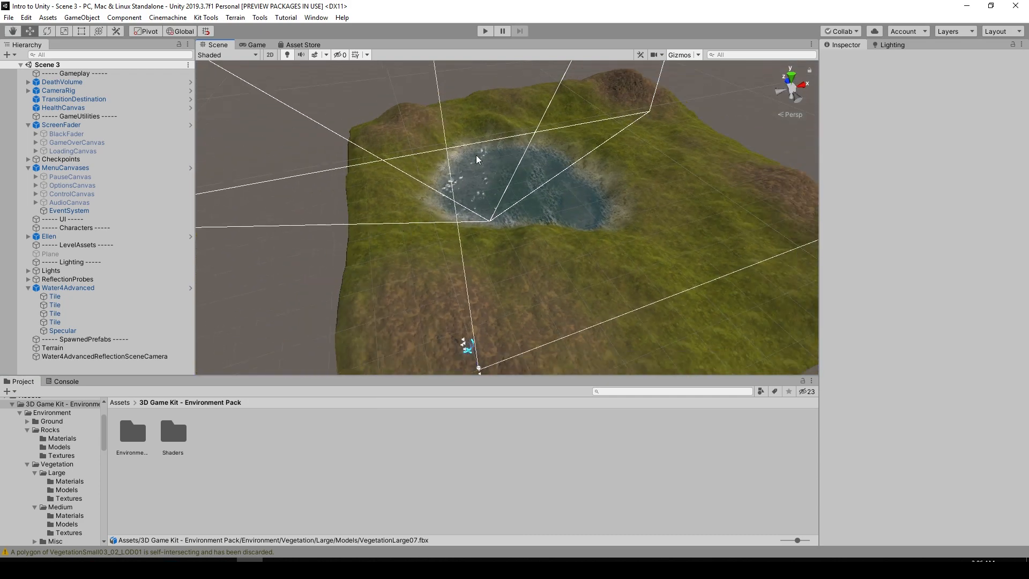
{"action": "left_click_drag", "start_coordinate": [490, 234], "coordinate": [456, 241], "text": "alt"}
{"action": "middle_click_drag", "start_coordinate": [450, 308], "coordinate": [446, 248]}
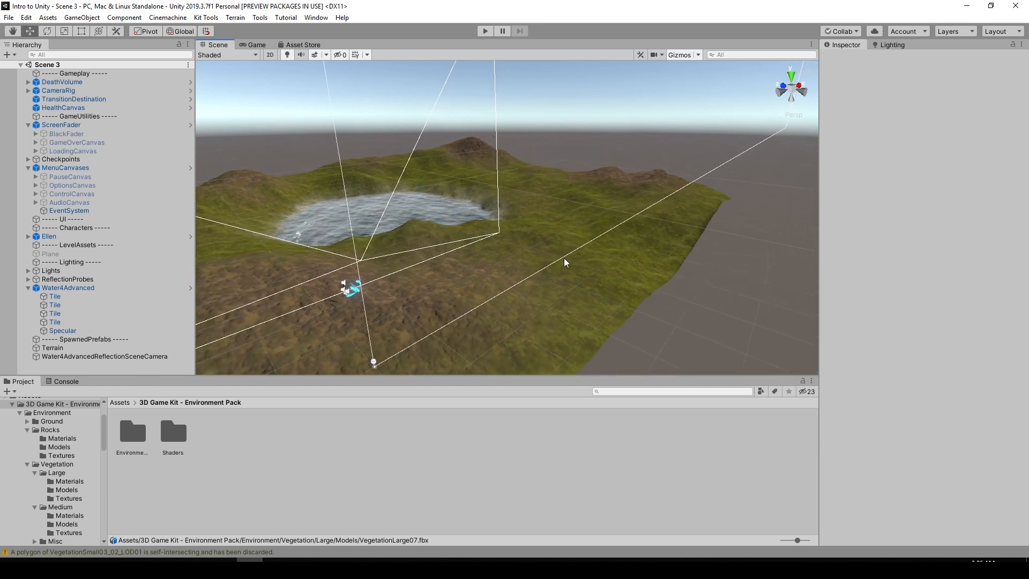
{"action": "left_click", "coordinate": [584, 276]}
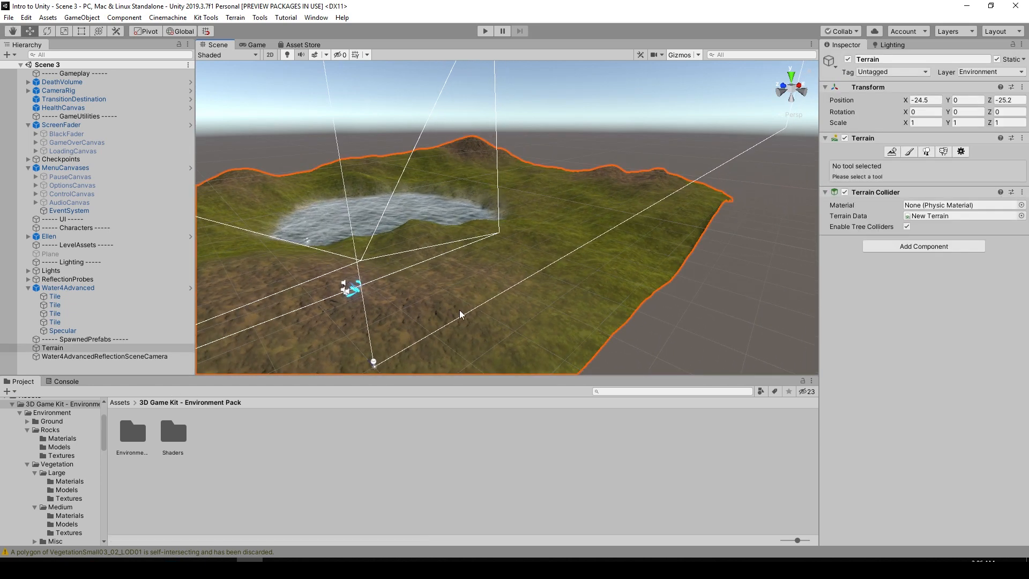
{"action": "left_click_drag", "start_coordinate": [460, 315], "coordinate": [305, 338], "text": "alt"}
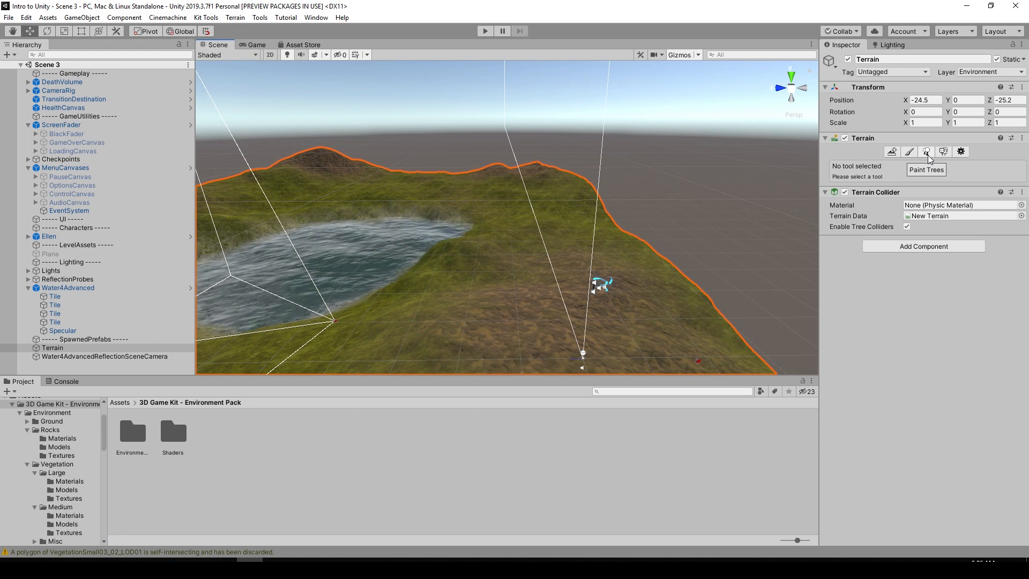
{"action": "left_click", "coordinate": [928, 155]}
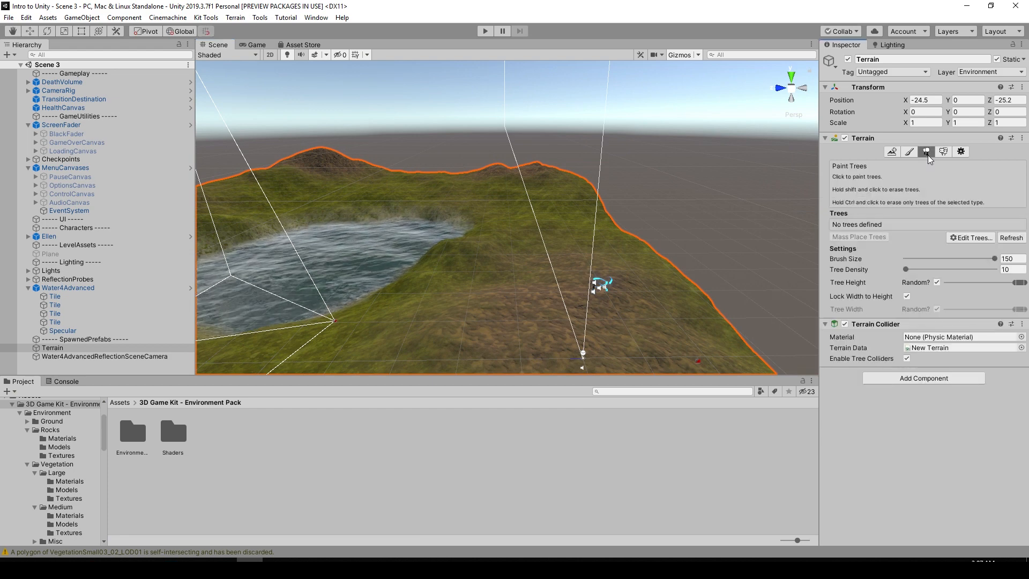
Step: Add VegetationSmall07 to the terrain's paintable trees as a new tree prefab
{"action": "left_click", "coordinate": [969, 238]}
{"action": "left_click", "coordinate": [965, 248]}
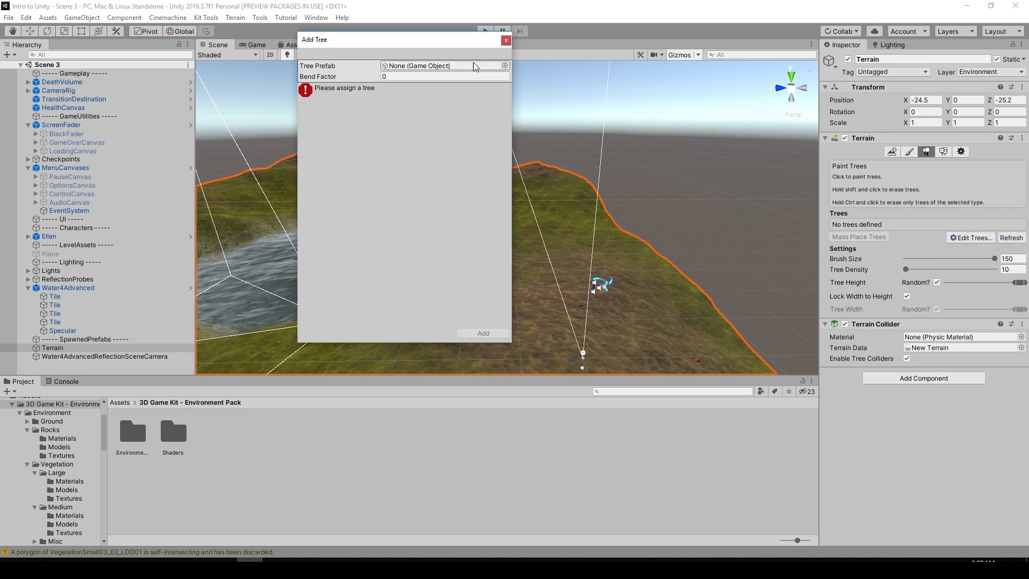
{"action": "left_click", "coordinate": [505, 66]}
{"action": "scroll", "coordinate": [813, 336], "scroll_direction": "down", "scroll_amount": 5}
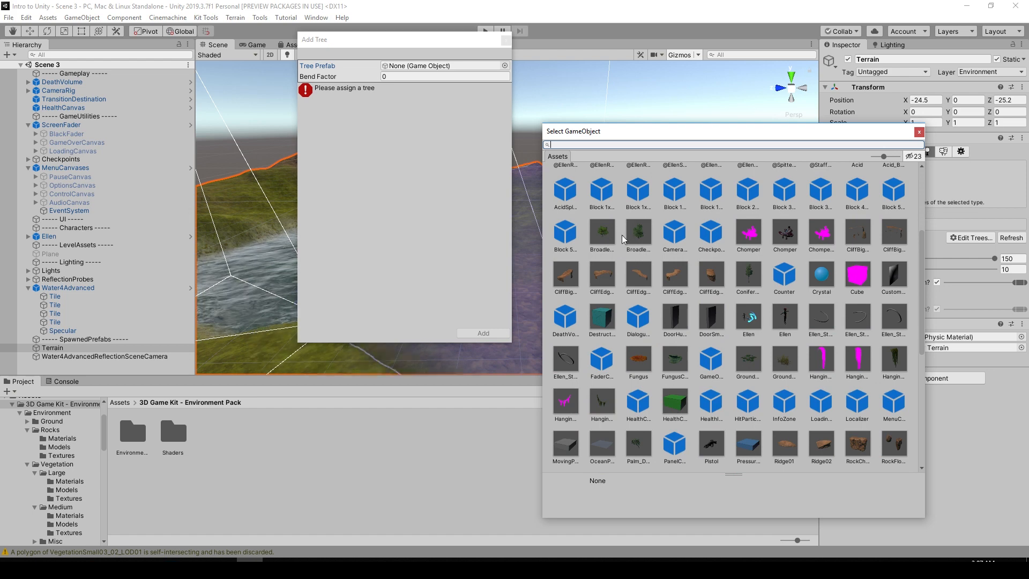
{"action": "scroll", "coordinate": [630, 243], "scroll_direction": "down", "scroll_amount": 5}
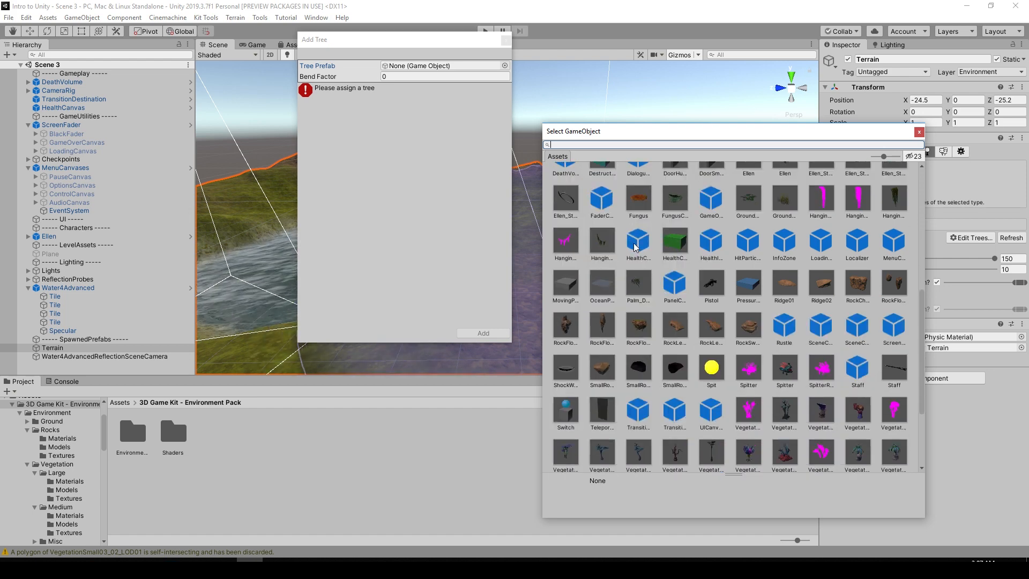
{"action": "scroll", "coordinate": [635, 247], "scroll_direction": "down", "scroll_amount": 4}
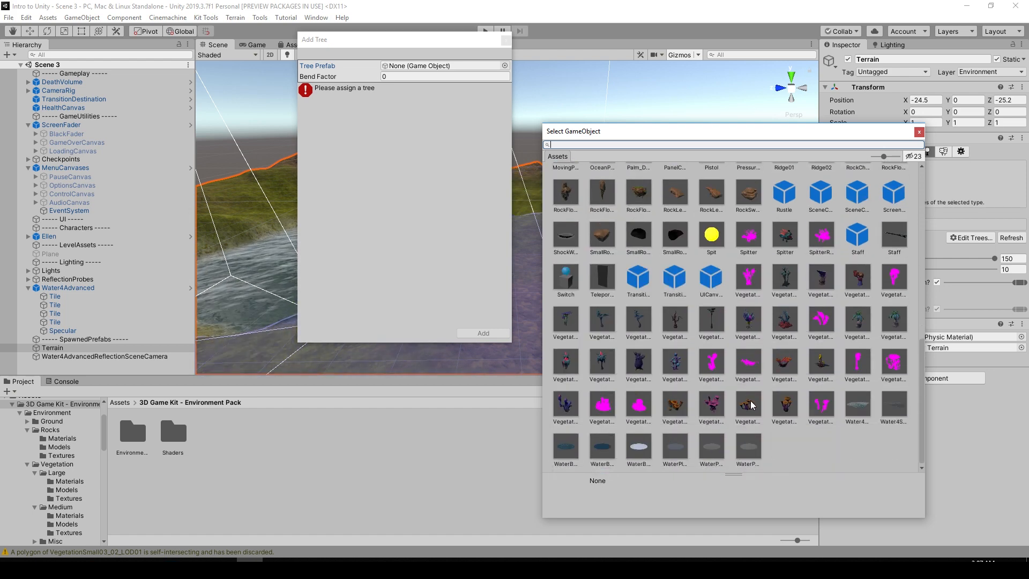
{"action": "left_click", "coordinate": [749, 406]}
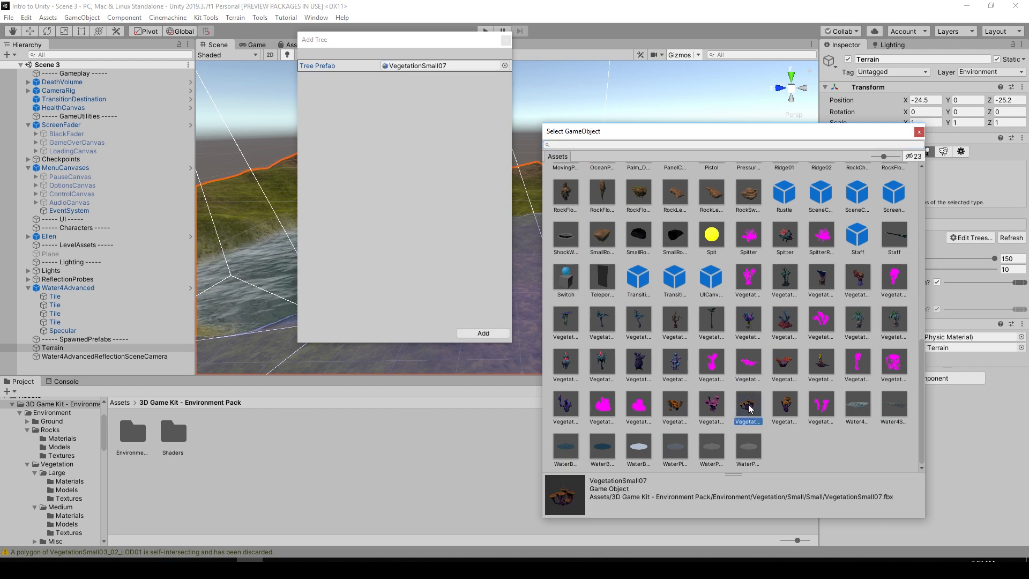
{"action": "double_click", "coordinate": [749, 407]}
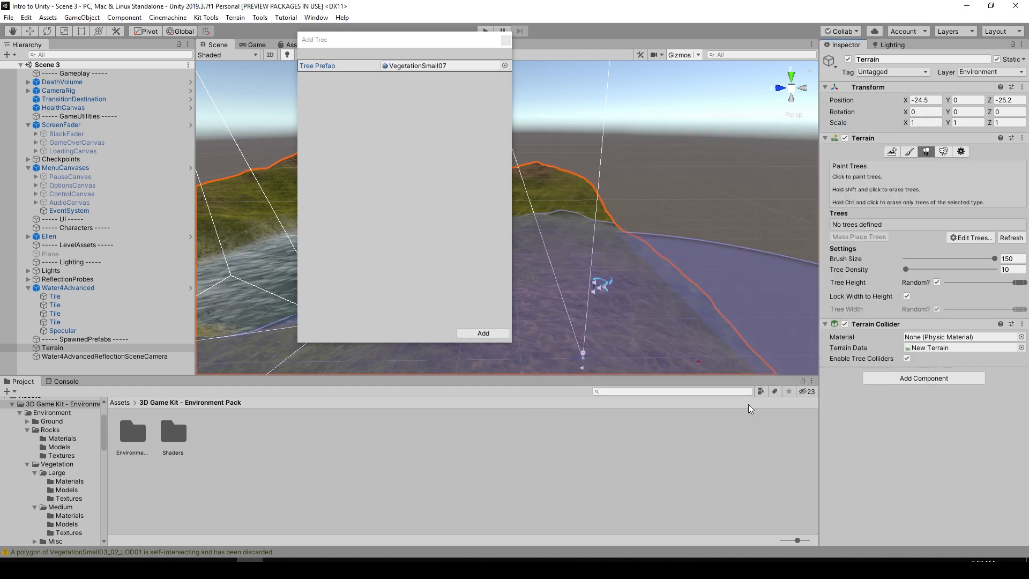
{"action": "left_click", "coordinate": [483, 333]}
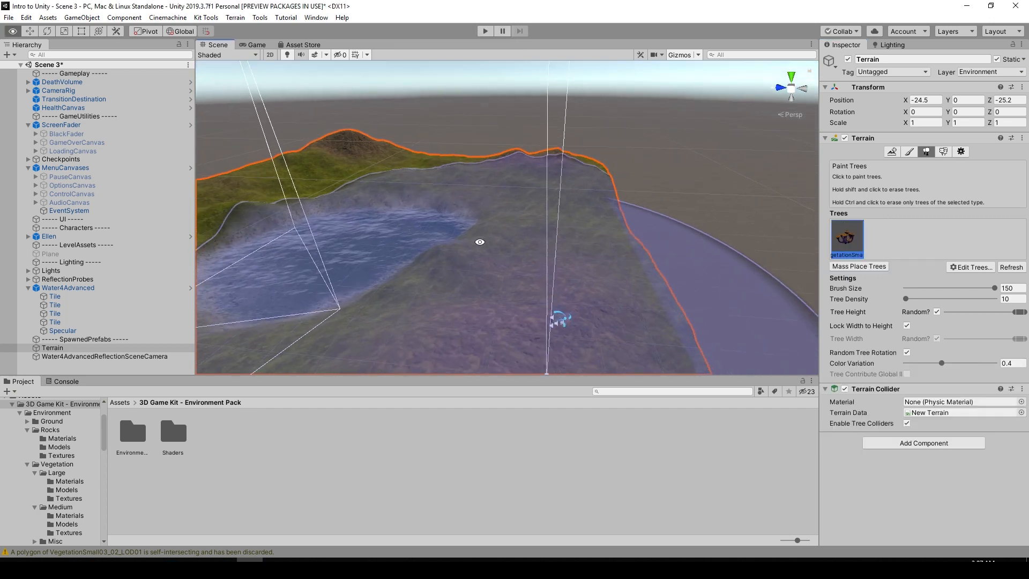
Step: Set the tree brush size to 71.8 and tree density to 10, and lower the random tree height range
{"action": "left_click_drag", "start_coordinate": [984, 290], "coordinate": [975, 291]}
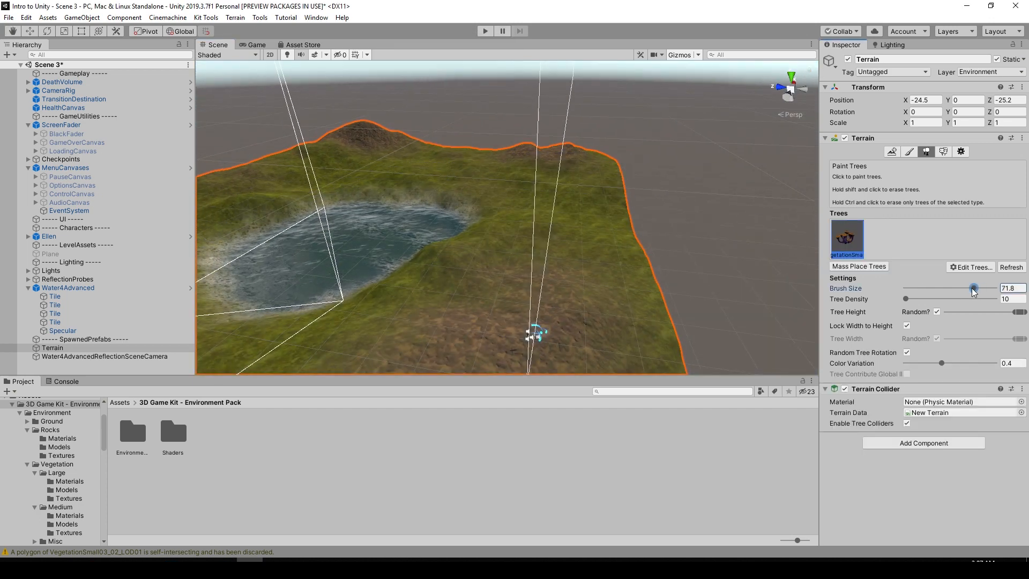
{"action": "left_click", "coordinate": [913, 300]}
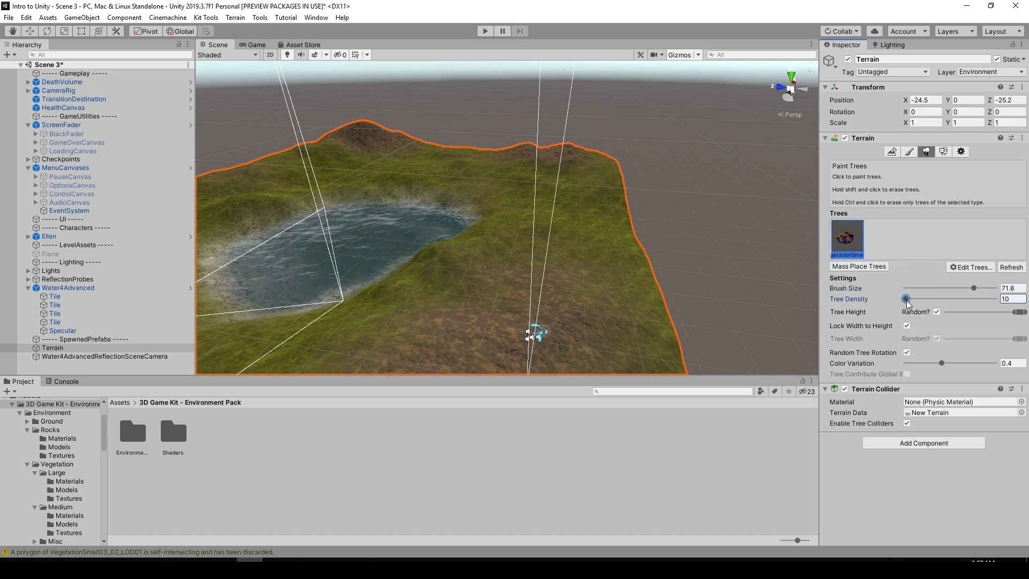
{"action": "left_click_drag", "start_coordinate": [909, 302], "coordinate": [911, 304]}
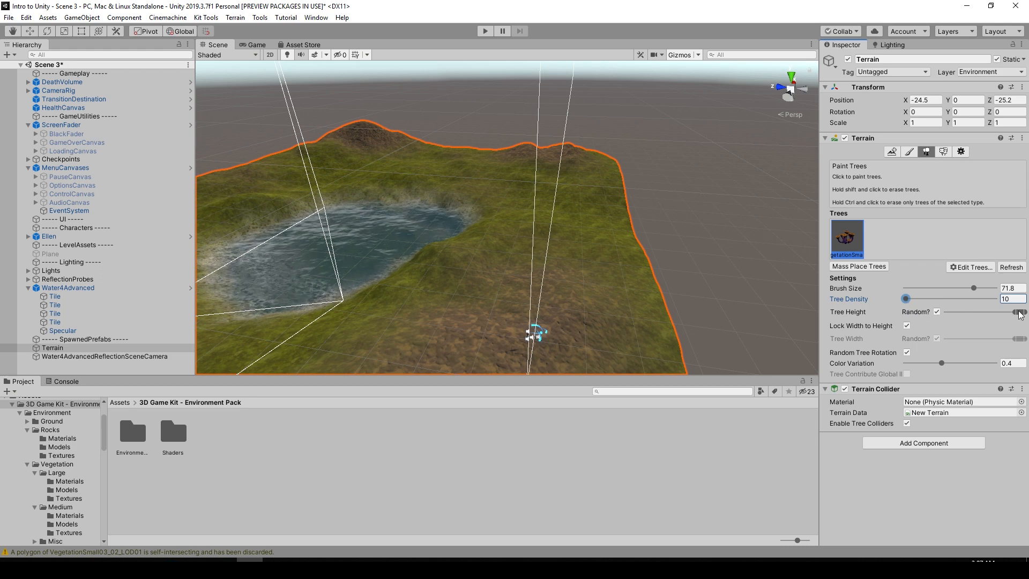
{"action": "left_click_drag", "start_coordinate": [1018, 315], "coordinate": [1006, 318]}
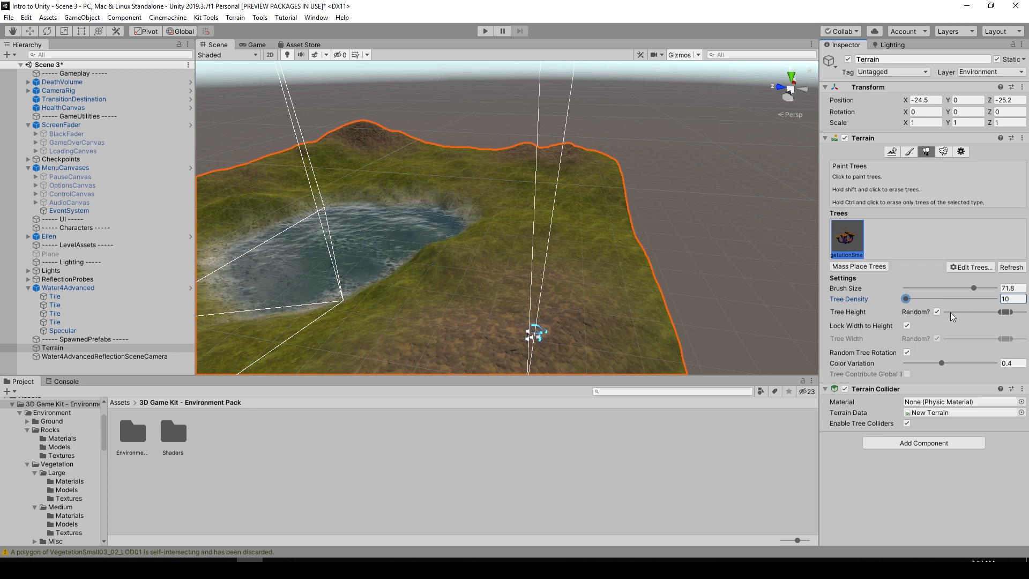
Step: Try painting VegetationSmall07 on the terrain beside the lake, inspect the area, and undo the painting
{"action": "left_click", "coordinate": [519, 269]}
{"action": "left_click_drag", "start_coordinate": [547, 239], "coordinate": [461, 276], "text": "alt"}
{"action": "mouse_move", "coordinate": [504, 145]}
{"action": "left_mouse_down", "text": "alt"}
{"action": "mouse_move", "coordinate": [593, 179]}
{"action": "mouse_move", "coordinate": [576, 185]}
{"action": "left_mouse_up", "text": "alt"}
{"action": "mouse_move", "coordinate": [616, 214]}
{"action": "left_mouse_down", "text": "alt"}
{"action": "mouse_move", "coordinate": [690, 156]}
{"action": "mouse_move", "coordinate": [650, 157]}
{"action": "mouse_move", "coordinate": [745, 118]}
{"action": "mouse_move", "coordinate": [758, 143]}
{"action": "mouse_move", "coordinate": [719, 179]}
{"action": "left_mouse_up", "text": "alt"}
{"action": "scroll", "coordinate": [680, 162], "scroll_direction": "up", "scroll_amount": 3}
{"action": "key", "text": "ctrl+z"}
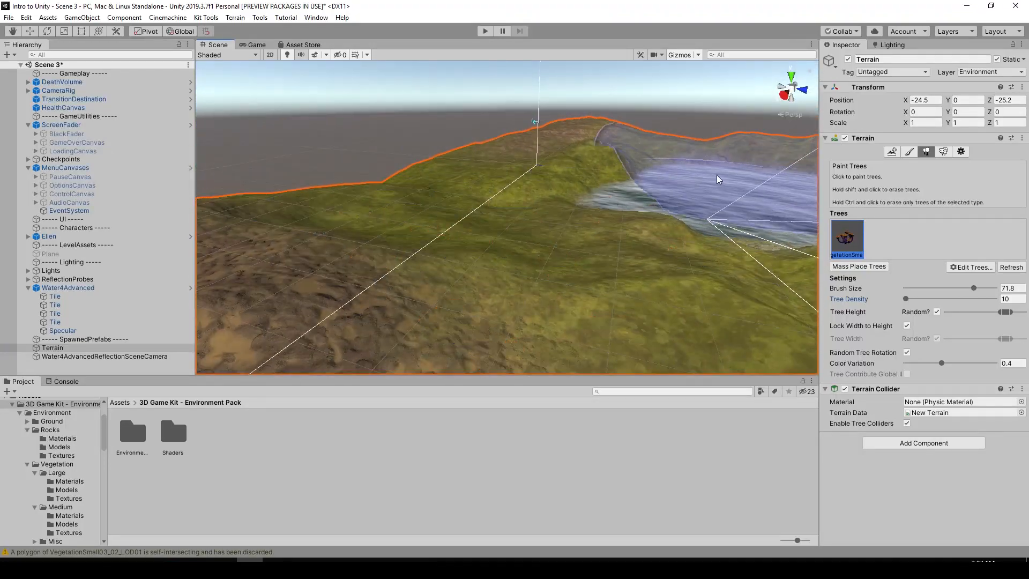
Step: Remove VegetationSmall07 from the terrain's paintable trees in the Paint Trees tool
{"action": "mouse_move", "coordinate": [655, 211]}
{"action": "left_mouse_down", "text": "alt"}
{"action": "mouse_move", "coordinate": [522, 248]}
{"action": "mouse_move", "coordinate": [310, 241]}
{"action": "left_mouse_up", "text": "alt"}
{"action": "left_click_drag", "start_coordinate": [585, 186], "coordinate": [472, 189], "text": "alt"}
{"action": "key", "text": "w"}
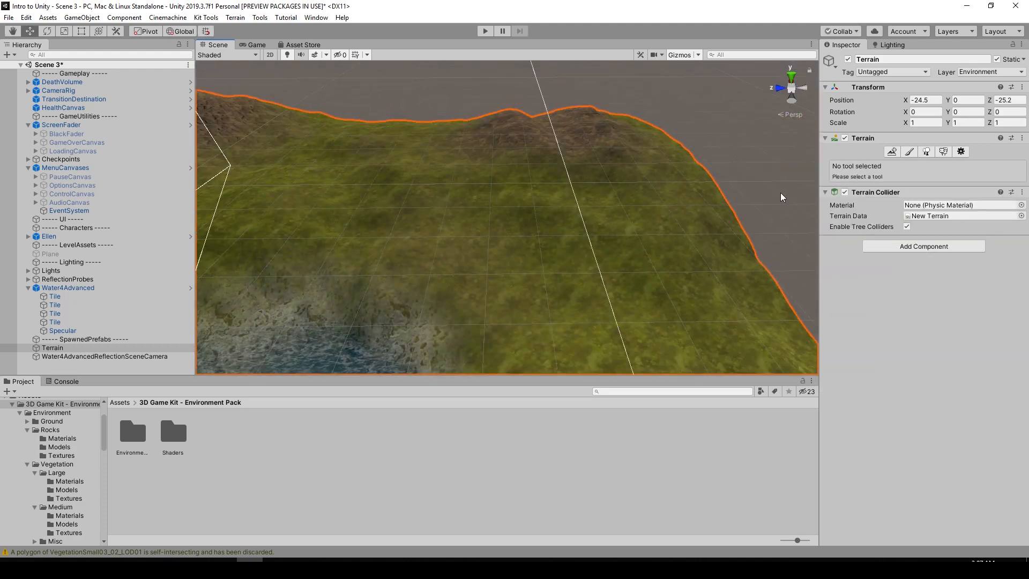
{"action": "left_click", "coordinate": [926, 151]}
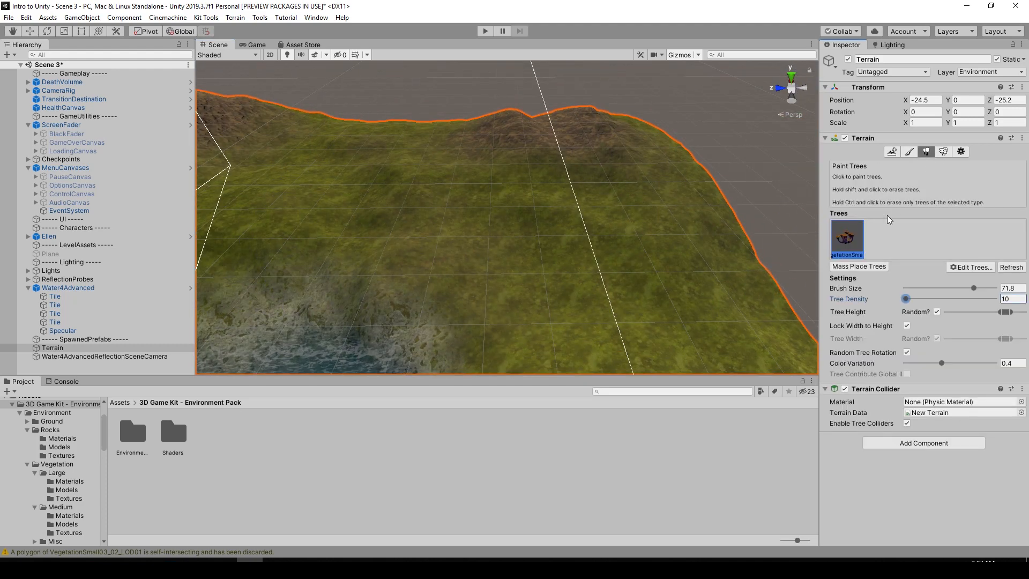
{"action": "left_click", "coordinate": [971, 267]}
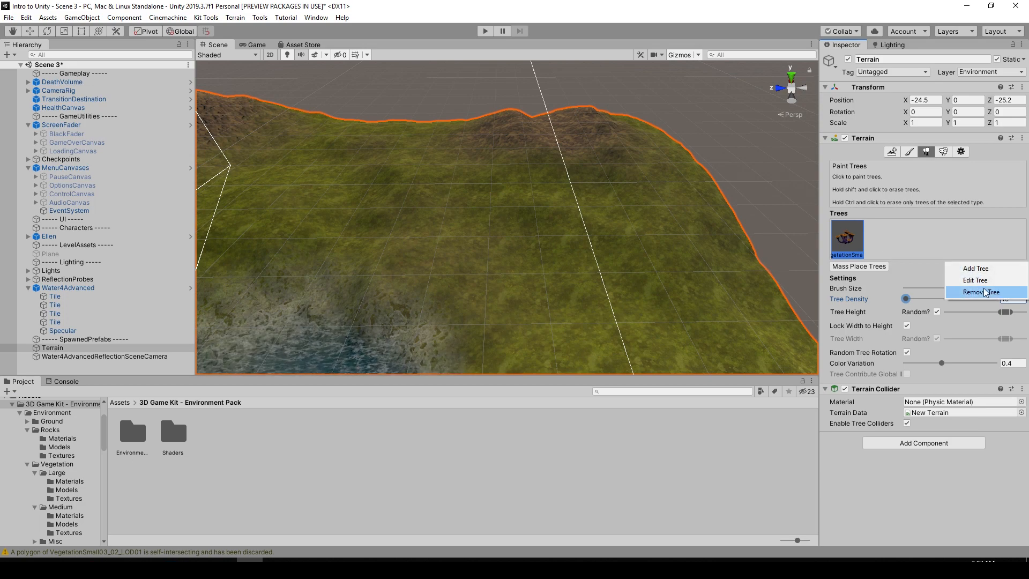
{"action": "left_click", "coordinate": [985, 292]}
Step: Open the Environment Pack's Environment/Vegetation/Small/Small asset folder and collapse the expanded vegetation prefab there
{"action": "mouse_move", "coordinate": [735, 224]}
{"action": "left_mouse_down", "text": "alt"}
{"action": "mouse_move", "coordinate": [568, 218]}
{"action": "mouse_move", "coordinate": [588, 202]}
{"action": "left_mouse_up", "text": "alt"}
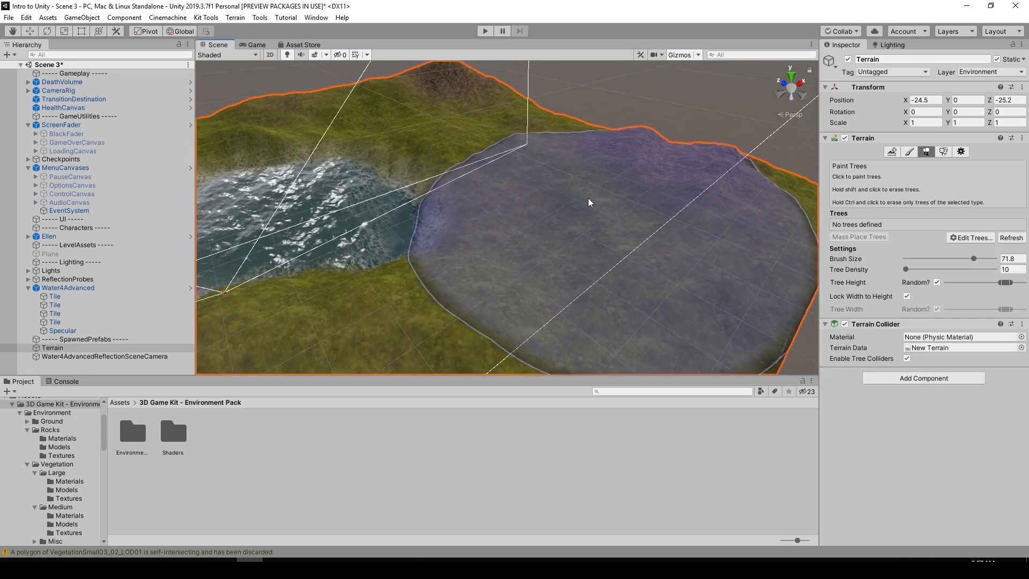
{"action": "key", "text": "w"}
{"action": "middle_click_drag", "start_coordinate": [578, 211], "coordinate": [625, 193]}
{"action": "left_click", "coordinate": [691, 201]}
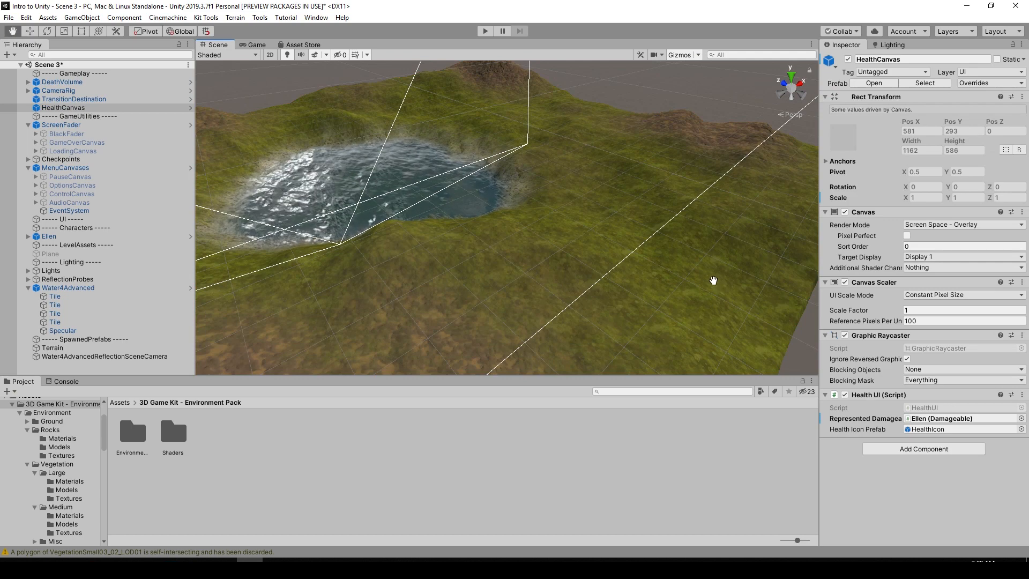
{"action": "middle_click_drag", "start_coordinate": [712, 280], "coordinate": [734, 240]}
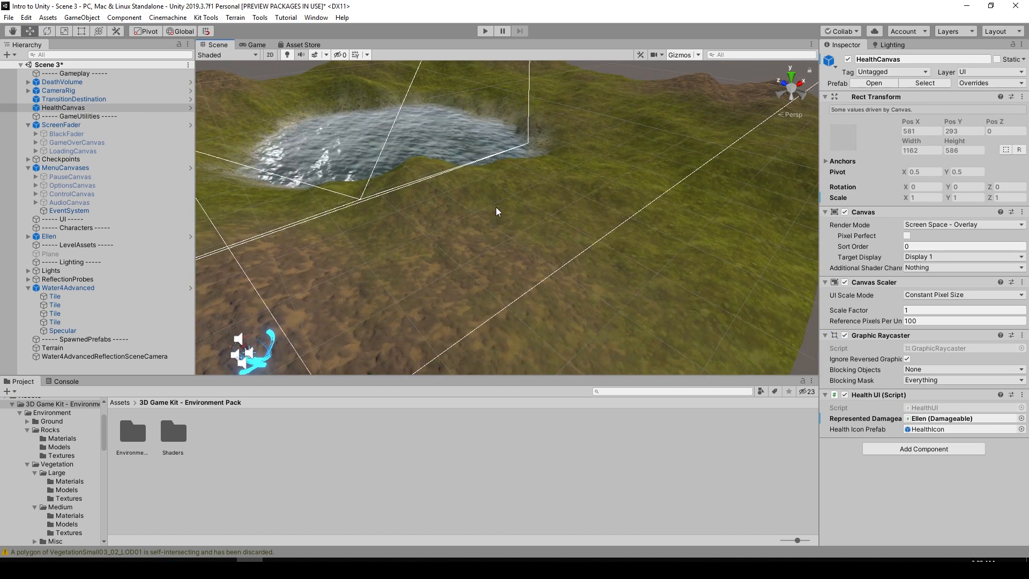
{"action": "left_click_drag", "start_coordinate": [496, 207], "coordinate": [524, 184], "text": "alt"}
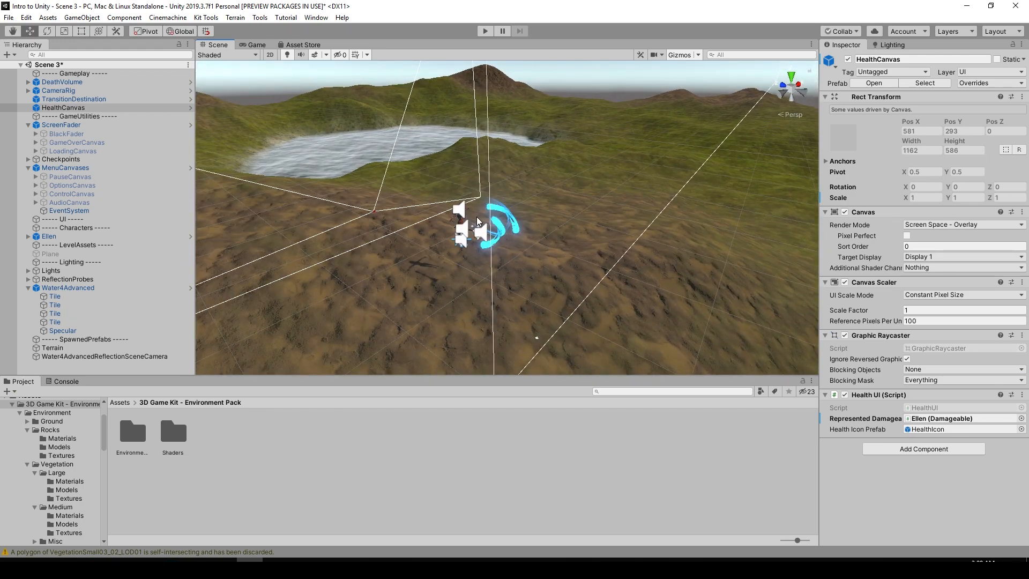
{"action": "scroll", "coordinate": [480, 220], "scroll_direction": "up", "scroll_amount": 1}
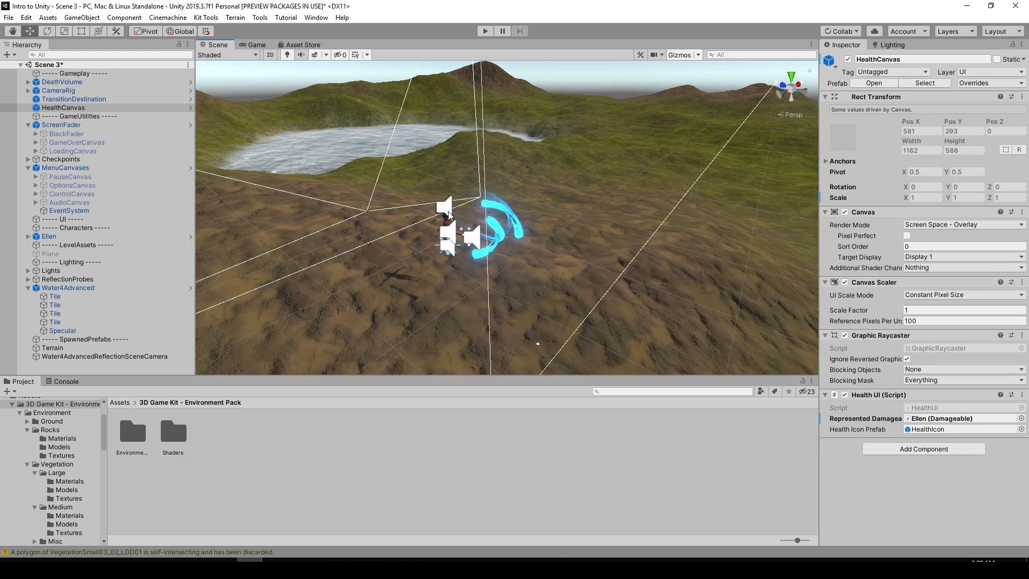
{"action": "double_click", "coordinate": [138, 434]}
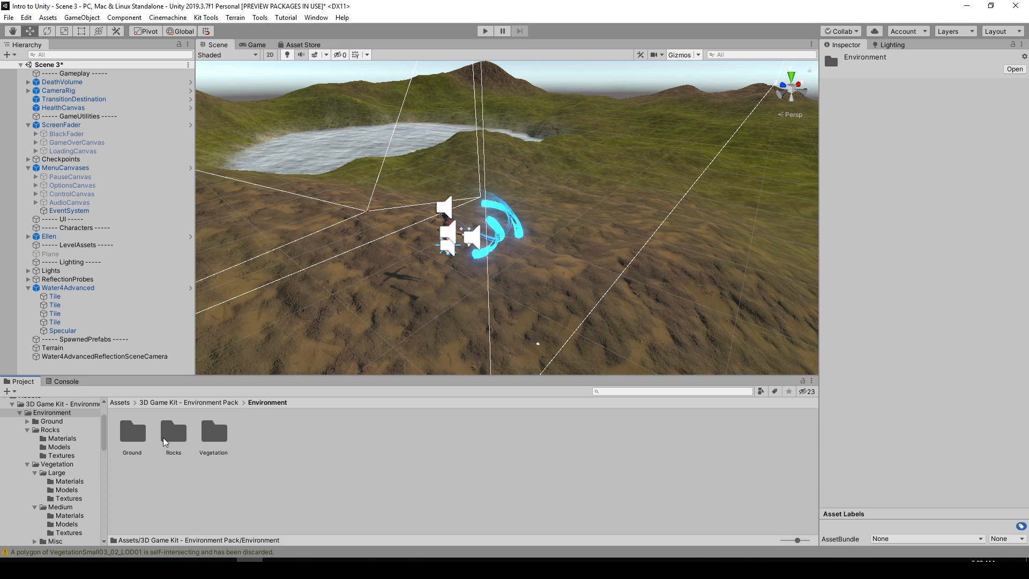
{"action": "double_click", "coordinate": [221, 427]}
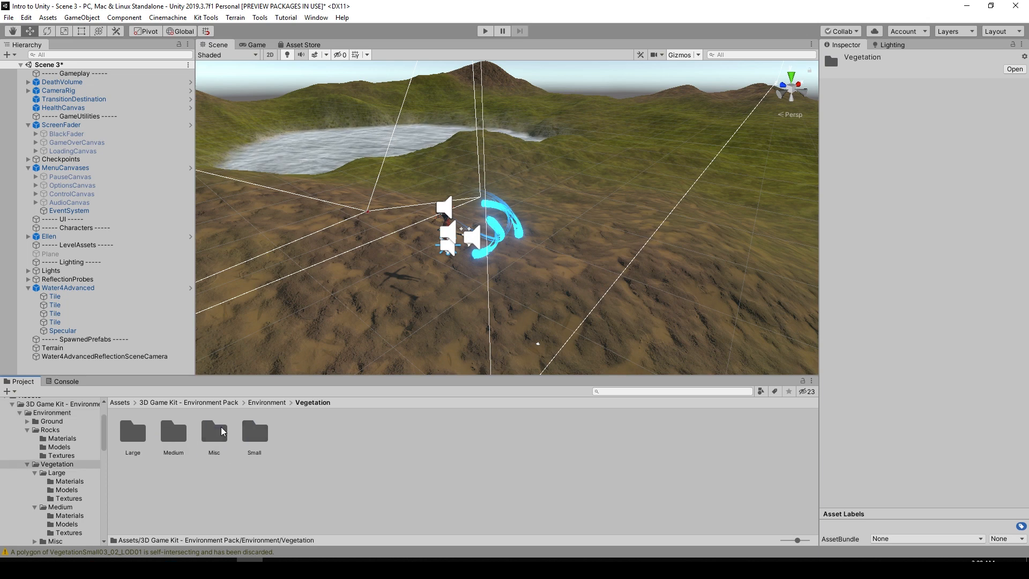
{"action": "double_click", "coordinate": [256, 434]}
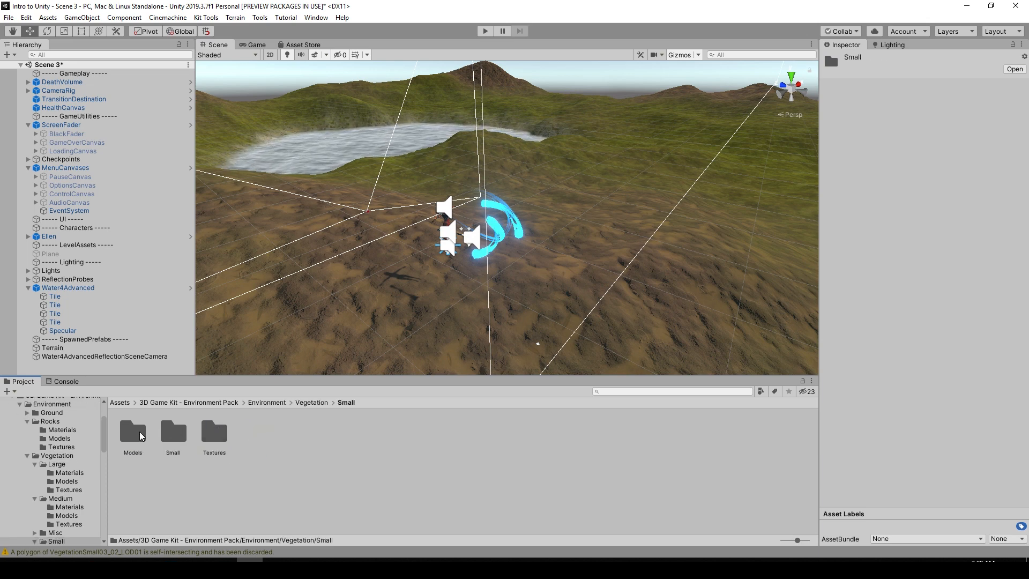
{"action": "double_click", "coordinate": [174, 432]}
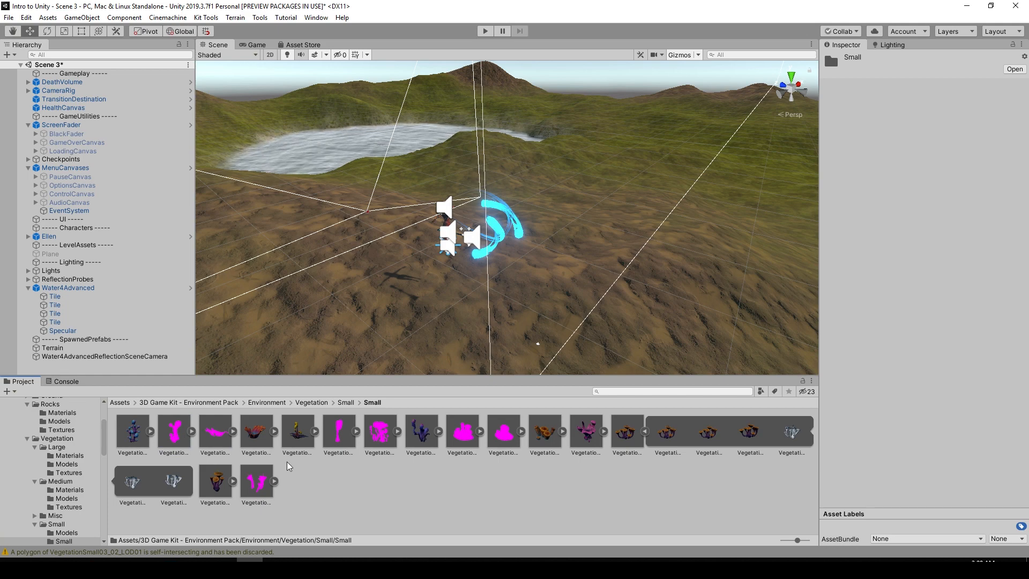
{"action": "left_click", "coordinate": [645, 431]}
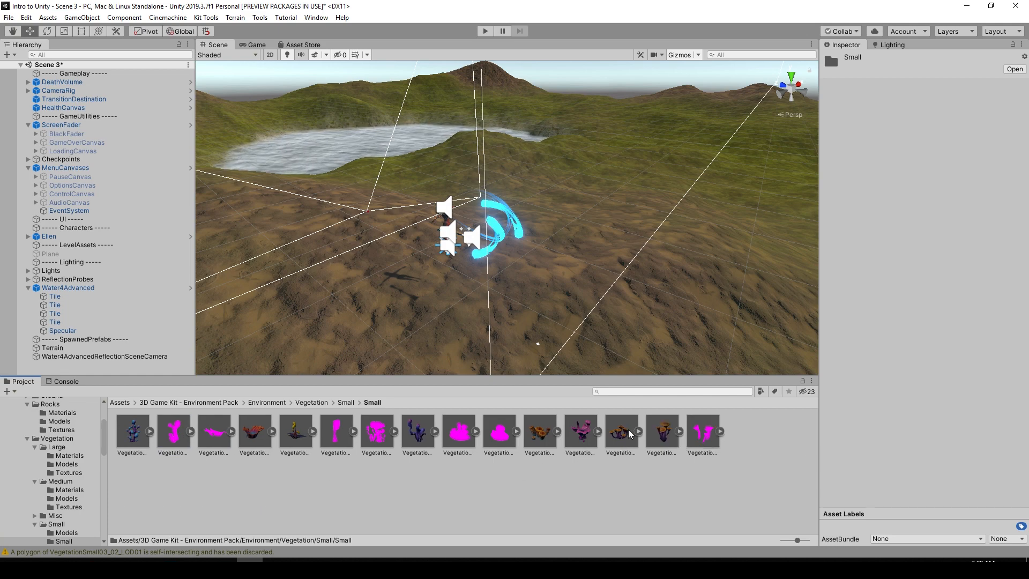
Step: Place VegetationSmall05_03 on the bare ground near Ellen and shift it along X to about -2.69
{"action": "left_click", "coordinate": [540, 434]}
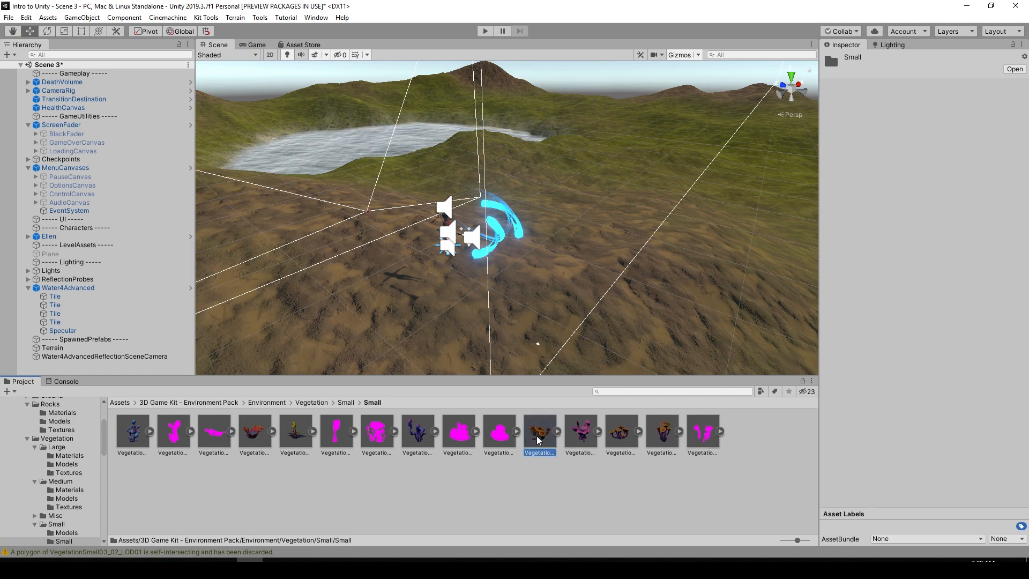
{"action": "left_click_drag", "start_coordinate": [539, 434], "coordinate": [560, 225]}
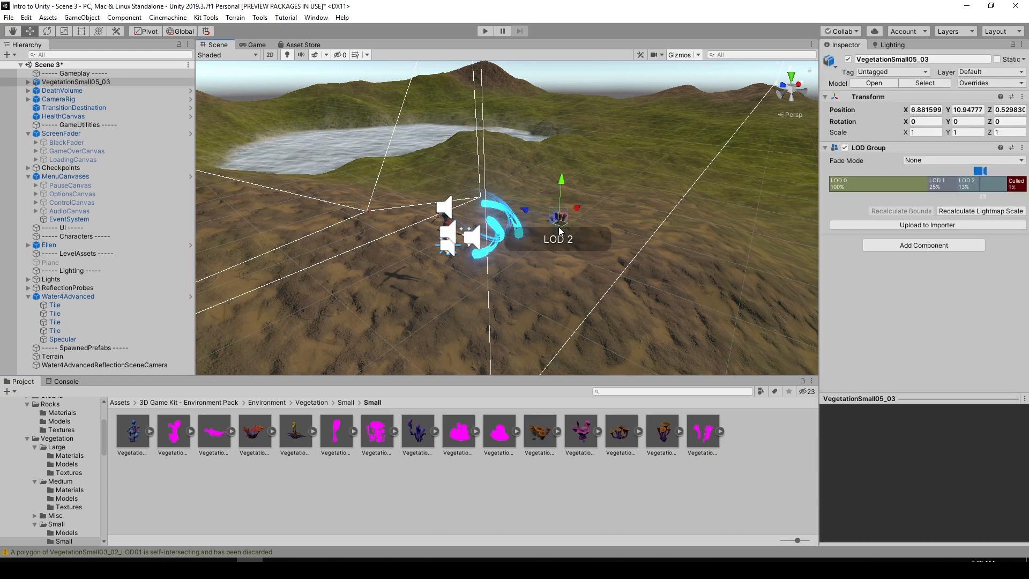
{"action": "key", "text": "f"}
{"action": "scroll", "coordinate": [523, 233], "scroll_direction": "down", "scroll_amount": 8}
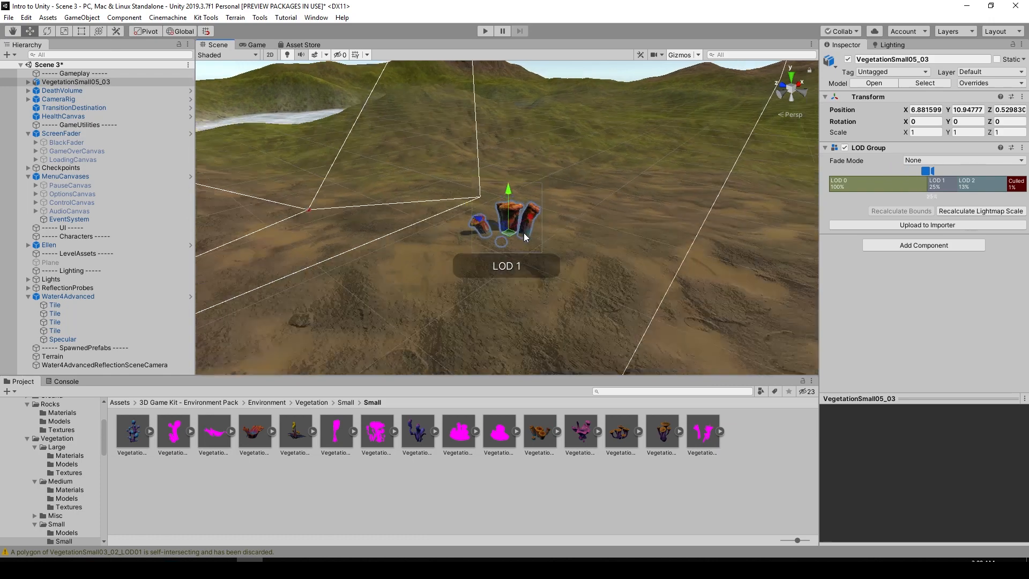
{"action": "left_click_drag", "start_coordinate": [523, 233], "coordinate": [547, 236], "text": "alt"}
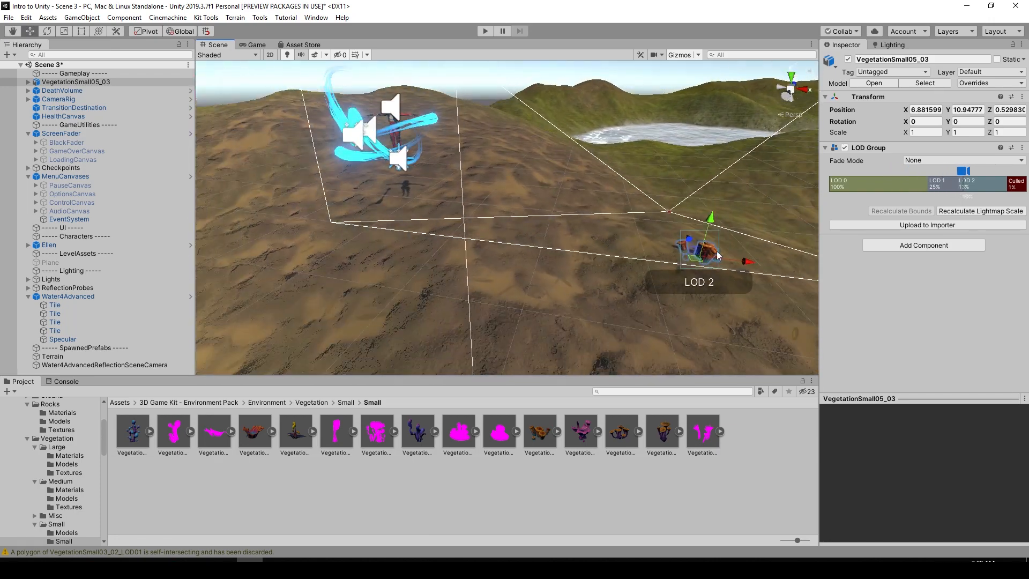
{"action": "left_click_drag", "start_coordinate": [746, 263], "coordinate": [369, 240]}
{"action": "left_click_drag", "start_coordinate": [368, 241], "coordinate": [569, 207], "text": "alt"}
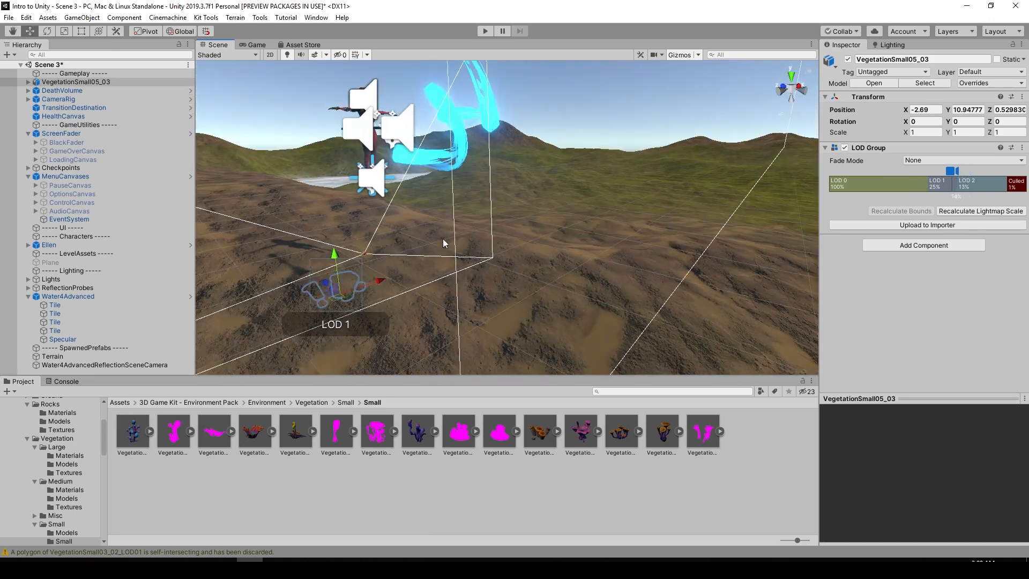
Step: Scale VegetationSmall05_03 uniformly to about 1.58 and move it to about X 4.02, Y 11.24
{"action": "scroll", "coordinate": [443, 242], "scroll_direction": "down", "scroll_amount": 2}
{"action": "left_click_drag", "start_coordinate": [374, 242], "coordinate": [374, 193]}
{"action": "left_click_drag", "start_coordinate": [374, 214], "coordinate": [517, 219], "text": "alt"}
{"action": "scroll", "coordinate": [517, 218], "scroll_direction": "up", "scroll_amount": 2}
{"action": "key", "text": "r"}
{"action": "left_click_drag", "start_coordinate": [493, 262], "coordinate": [521, 271]}
{"action": "key", "text": "w"}
{"action": "left_click_drag", "start_coordinate": [497, 216], "coordinate": [529, 169]}
{"action": "scroll", "coordinate": [481, 240], "scroll_direction": "down", "scroll_amount": 7}
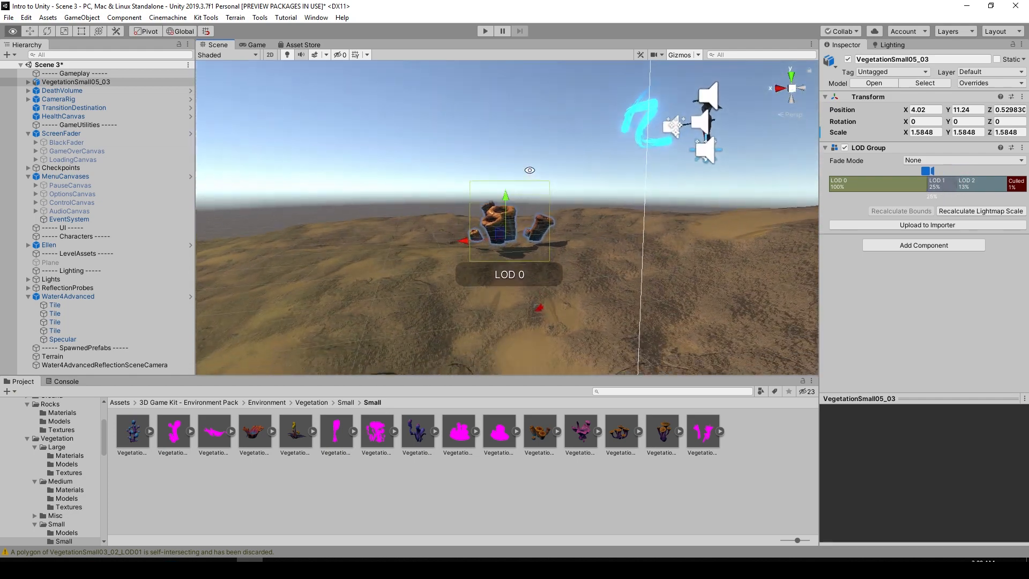
Step: Lower VegetationSmall05_03 to about Y 11.07 and check up close how its base meets the ground
{"action": "scroll", "coordinate": [530, 170], "scroll_direction": "up", "scroll_amount": 4}
{"action": "left_click_drag", "start_coordinate": [508, 206], "coordinate": [766, 204]}
{"action": "scroll", "coordinate": [664, 216], "scroll_direction": "up", "scroll_amount": 5, "text": "alt"}
{"action": "scroll", "coordinate": [493, 275], "scroll_direction": "up", "scroll_amount": 5}
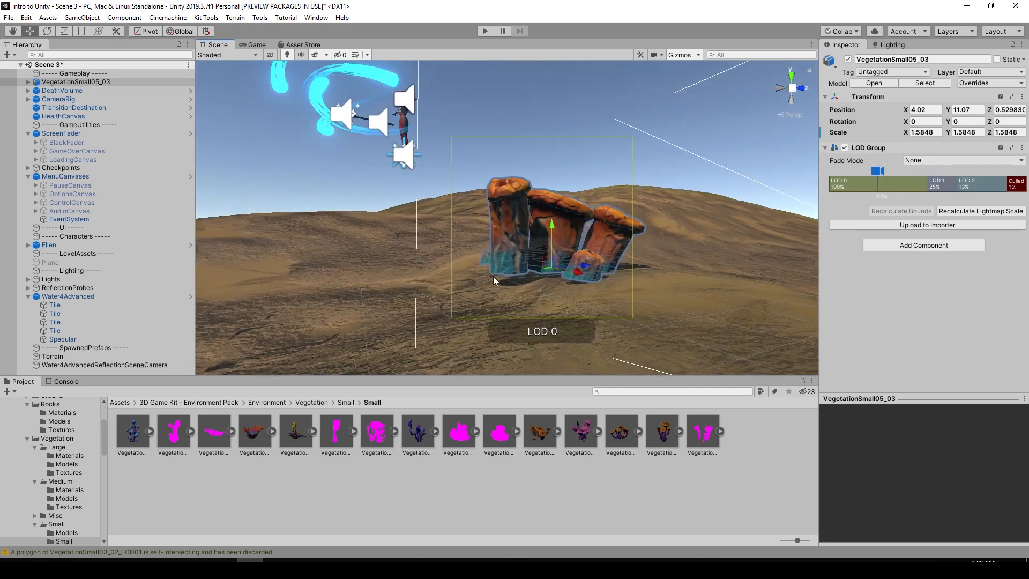
{"action": "scroll", "coordinate": [506, 273], "scroll_direction": "up", "scroll_amount": 3}
{"action": "left_click_drag", "start_coordinate": [504, 278], "coordinate": [525, 273], "text": "alt"}
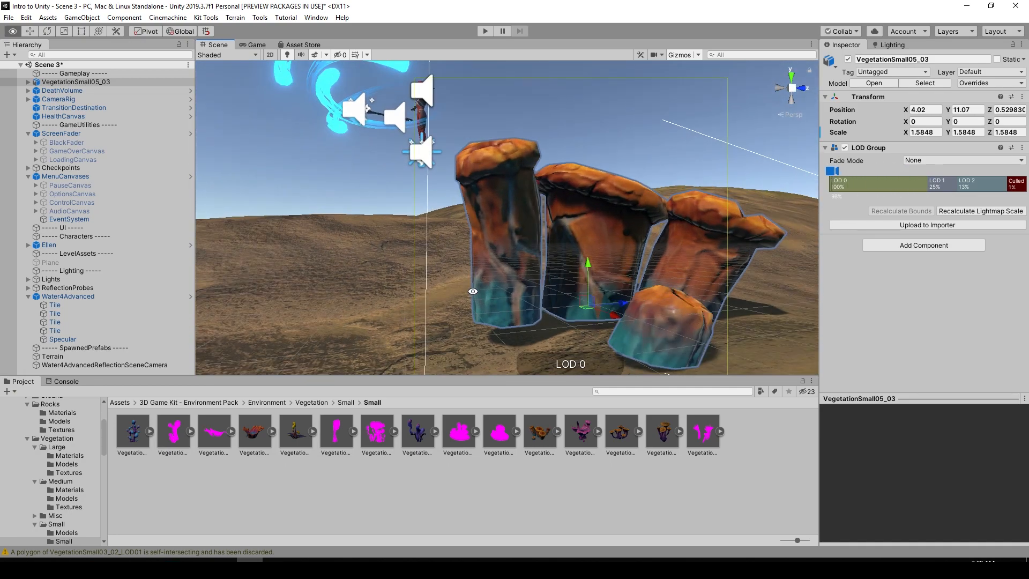
{"action": "scroll", "coordinate": [539, 269], "scroll_direction": "down", "scroll_amount": 3}
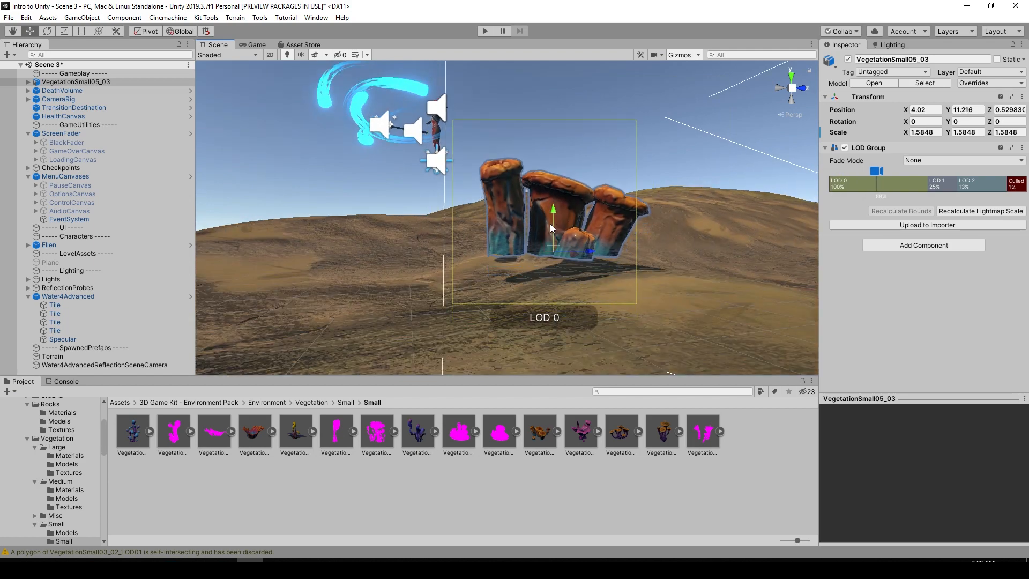
Step: Lift VegetationSmall05_03 to about Y 11.52, sink its base back into the ground, and view it from the other side
{"action": "left_click_drag", "start_coordinate": [551, 219], "coordinate": [558, 173]}
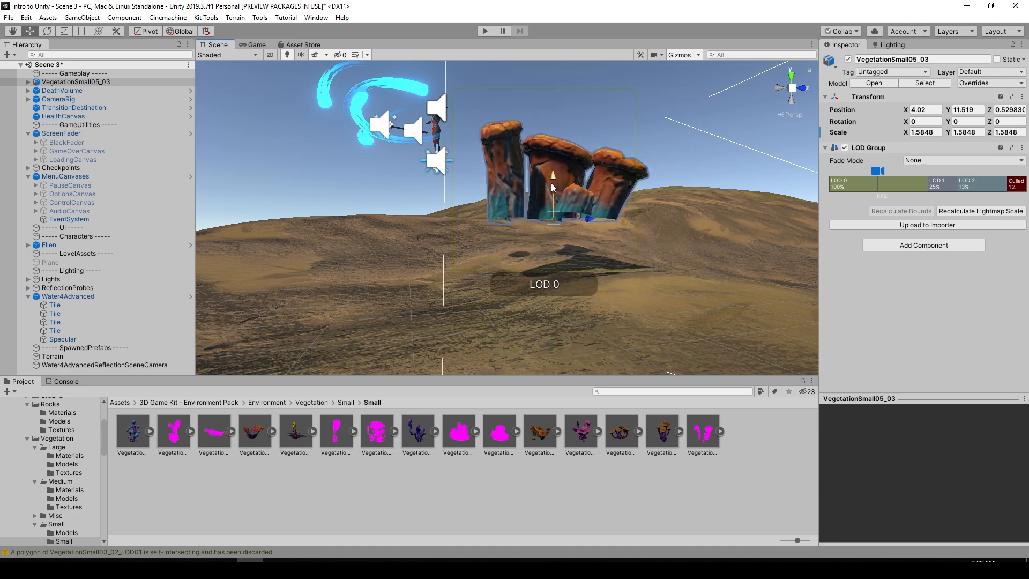
{"action": "left_click_drag", "start_coordinate": [552, 182], "coordinate": [552, 259]}
{"action": "left_click_drag", "start_coordinate": [559, 247], "coordinate": [561, 246]}
{"action": "left_click_drag", "start_coordinate": [561, 247], "coordinate": [793, 260], "text": "alt"}
{"action": "left_click", "coordinate": [496, 134]}
{"action": "mouse_move", "coordinate": [496, 134]}
{"action": "left_mouse_down", "text": "alt"}
{"action": "mouse_move", "coordinate": [478, 185]}
{"action": "mouse_move", "coordinate": [495, 214]}
{"action": "mouse_move", "coordinate": [436, 192]}
{"action": "mouse_move", "coordinate": [504, 195]}
{"action": "mouse_move", "coordinate": [510, 168]}
{"action": "mouse_move", "coordinate": [431, 195]}
{"action": "mouse_move", "coordinate": [399, 220]}
{"action": "mouse_move", "coordinate": [423, 258]}
{"action": "mouse_move", "coordinate": [453, 274]}
{"action": "mouse_move", "coordinate": [467, 322]}
{"action": "left_mouse_up", "text": "alt"}
{"action": "scroll", "coordinate": [497, 212], "scroll_direction": "up", "scroll_amount": 3}
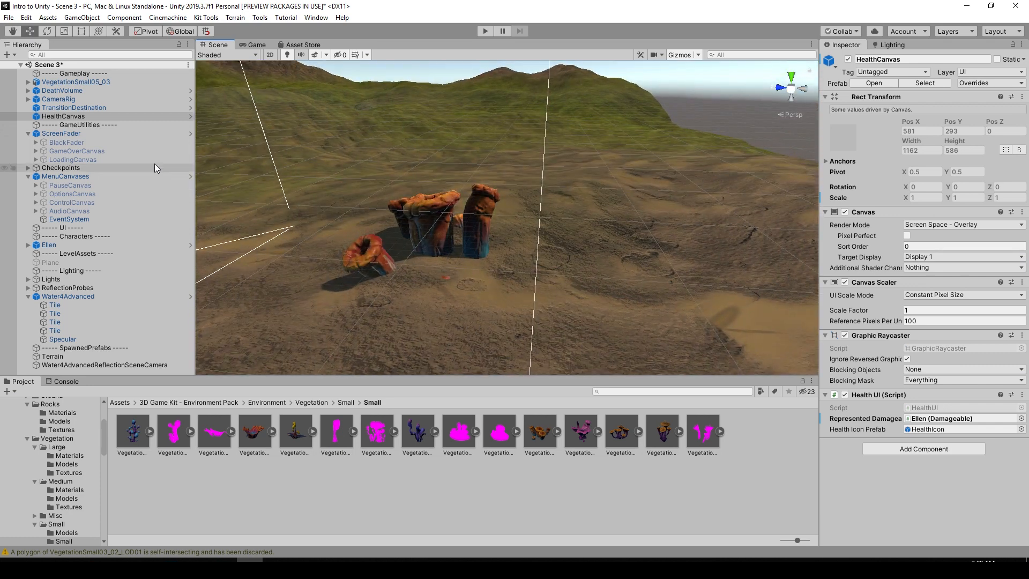
Step: Reselect VegetationSmall05_03, position it at about Z 0.974, and stretch its Y scale to about 1.85
{"action": "left_click", "coordinate": [96, 108]}
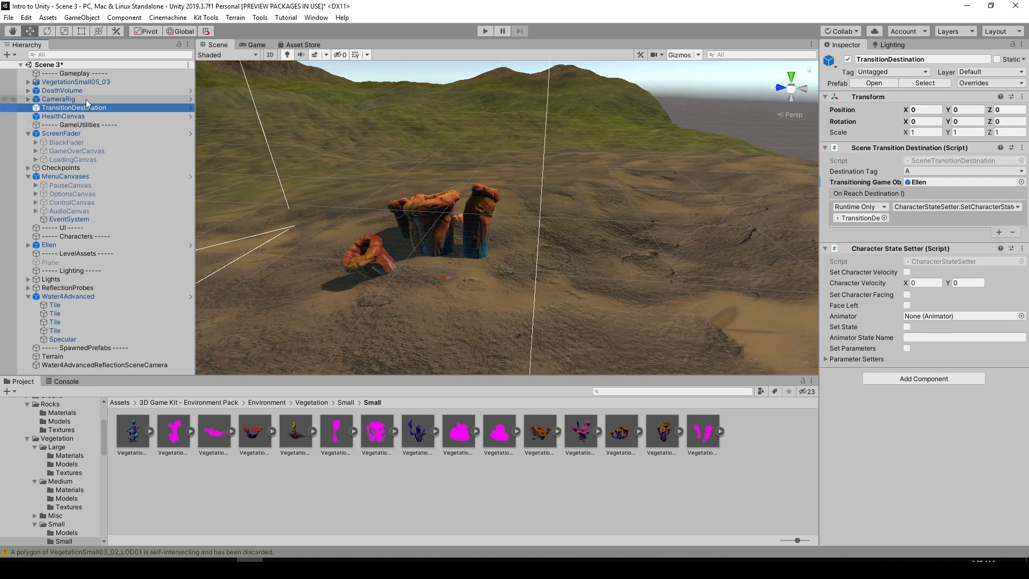
{"action": "left_click", "coordinate": [91, 82]}
{"action": "left_click_drag", "start_coordinate": [422, 197], "coordinate": [560, 179], "text": "alt"}
{"action": "left_click_drag", "start_coordinate": [432, 232], "coordinate": [259, 217]}
{"action": "key", "text": "r"}
{"action": "key", "text": "f"}
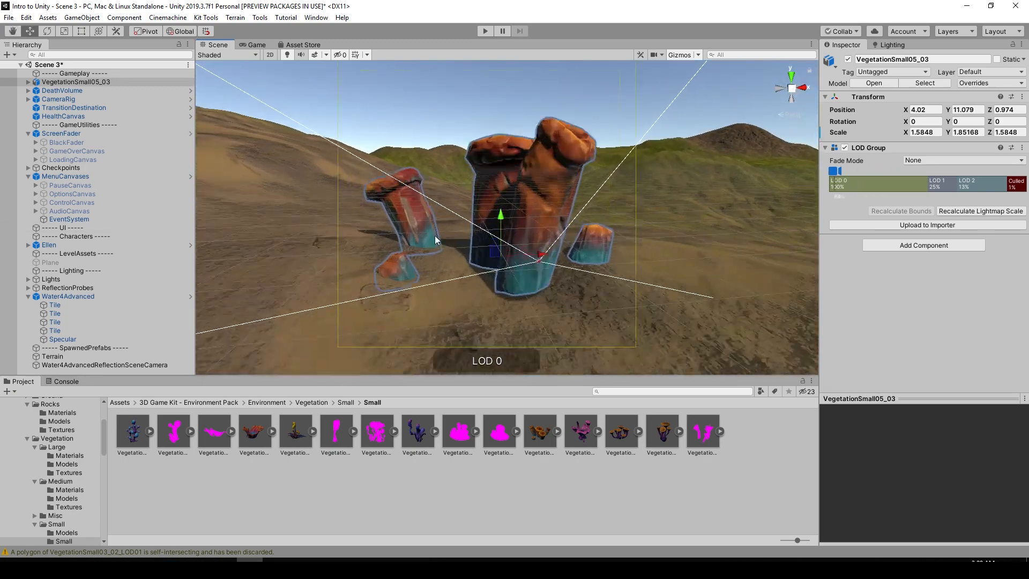
Step: Enlarge VegetationSmall05_03 to about X scale 1.69 and Y scale 2.21, and adjust its height to about Y 11.03
{"action": "mouse_move", "coordinate": [496, 221]}
{"action": "left_mouse_down"}
{"action": "mouse_move", "coordinate": [499, 231]}
{"action": "mouse_move", "coordinate": [502, 209]}
{"action": "left_mouse_up"}
{"action": "key", "text": "r"}
{"action": "left_click_drag", "start_coordinate": [541, 271], "coordinate": [541, 270]}
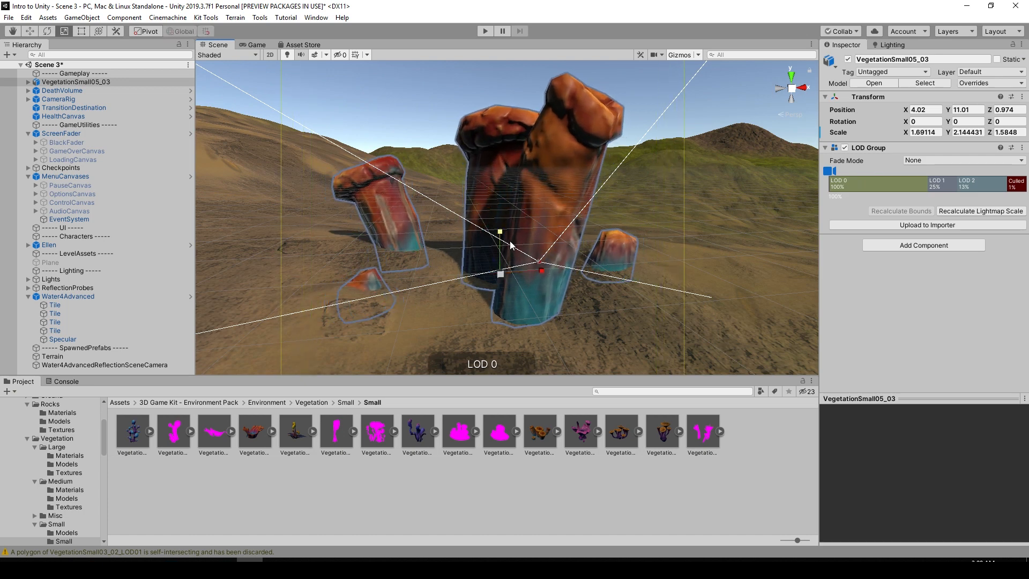
{"action": "left_click_drag", "start_coordinate": [501, 234], "coordinate": [503, 233]}
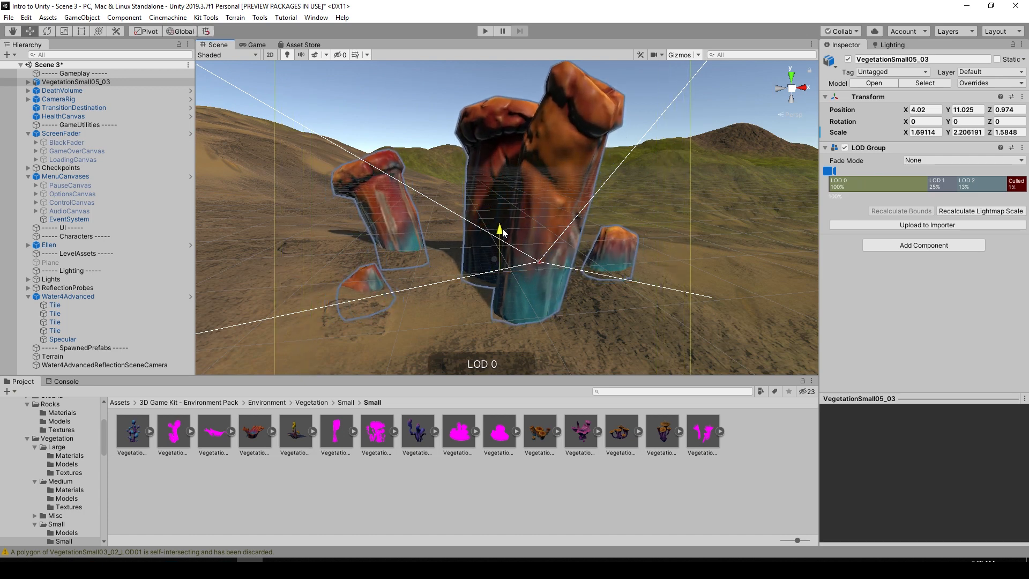
{"action": "left_click", "coordinate": [432, 142]}
{"action": "mouse_move", "coordinate": [432, 142]}
{"action": "left_mouse_down", "text": "alt"}
{"action": "mouse_move", "coordinate": [345, 218]}
{"action": "mouse_move", "coordinate": [405, 194]}
{"action": "mouse_move", "coordinate": [558, 193]}
{"action": "mouse_move", "coordinate": [383, 204]}
{"action": "mouse_move", "coordinate": [448, 163]}
{"action": "left_mouse_up", "text": "alt"}
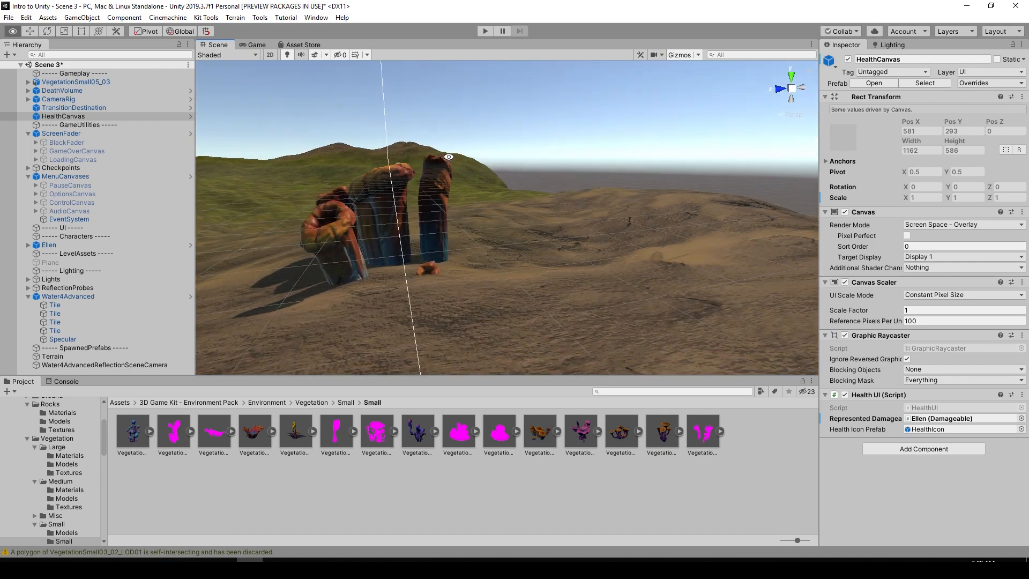
Step: Stretch VegetationSmall05_03 to a Y scale of about 2.44 and raise it to about Y 11.07
{"action": "left_click", "coordinate": [447, 163]}
{"action": "left_click_drag", "start_coordinate": [384, 220], "coordinate": [230, 284]}
{"action": "key", "text": "r"}
{"action": "key", "text": "w"}
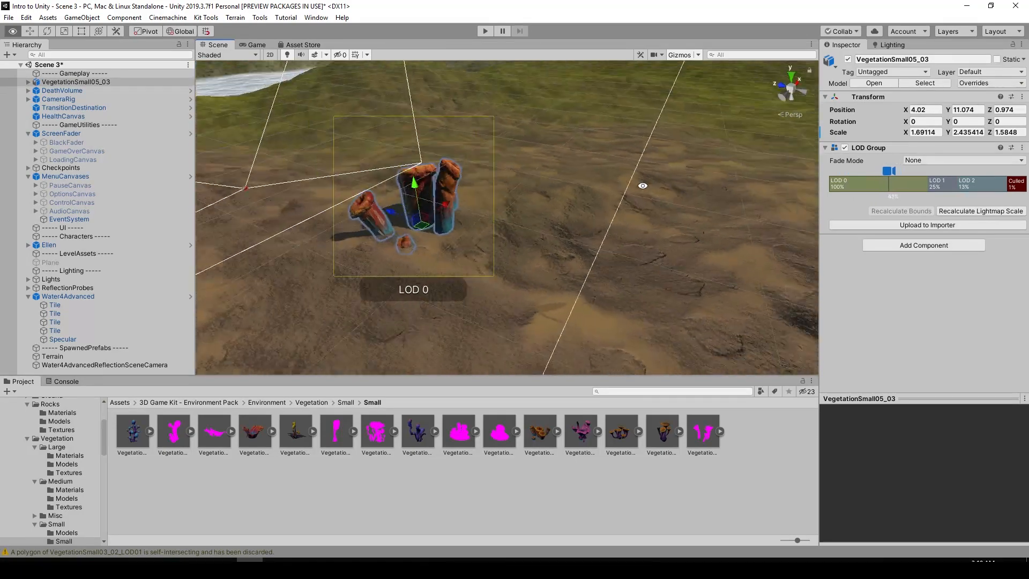
Step: Examine VegetationSmall05_03 and the surrounding terrain from orthographic and perspective viewpoints, finishing in perspective with nothing selected
{"action": "left_click_drag", "start_coordinate": [663, 147], "coordinate": [758, 152], "text": "alt"}
{"action": "left_click", "coordinate": [779, 114]}
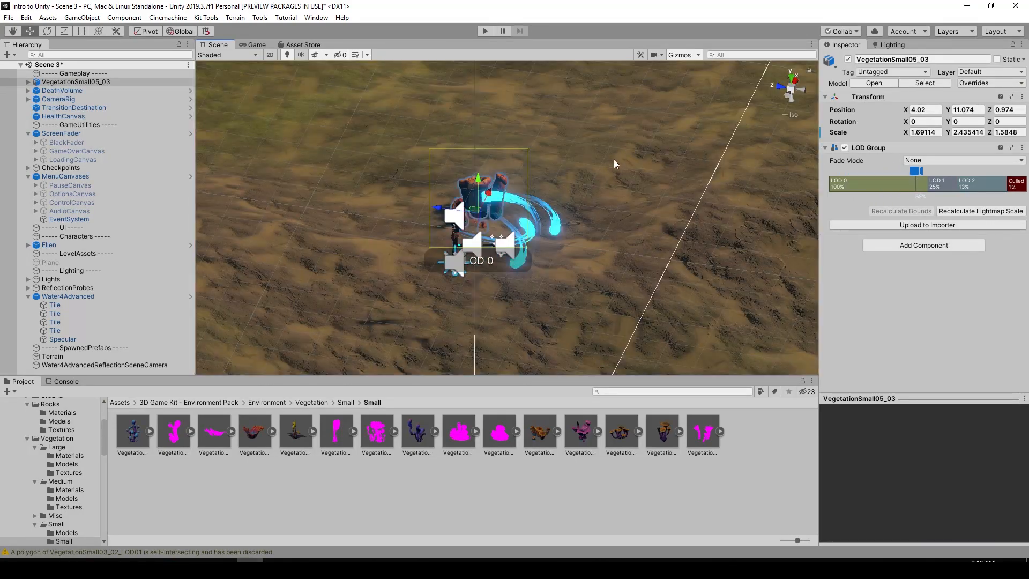
{"action": "left_click", "coordinate": [793, 96]}
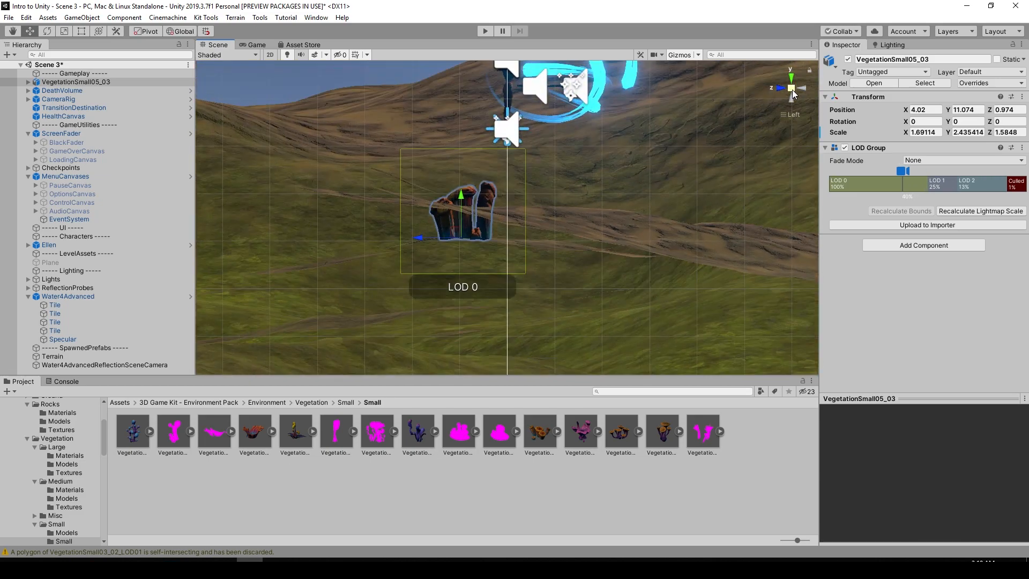
{"action": "left_click", "coordinate": [790, 92]}
{"action": "left_click_drag", "start_coordinate": [788, 97], "coordinate": [223, 88], "text": "alt"}
{"action": "left_click", "coordinate": [223, 88]}
{"action": "left_click_drag", "start_coordinate": [329, 110], "coordinate": [371, 110], "text": "alt"}
{"action": "scroll", "coordinate": [525, 201], "scroll_direction": "up", "scroll_amount": 3}
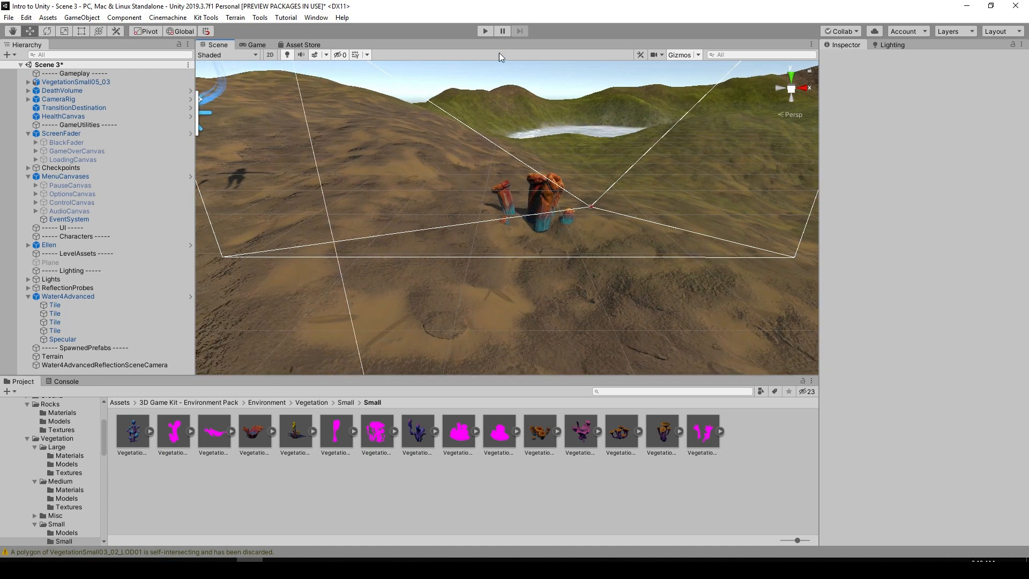
Step: Play the scene and run Ellen over to the placed vegetation to test it in the game
{"action": "left_click", "coordinate": [483, 33]}
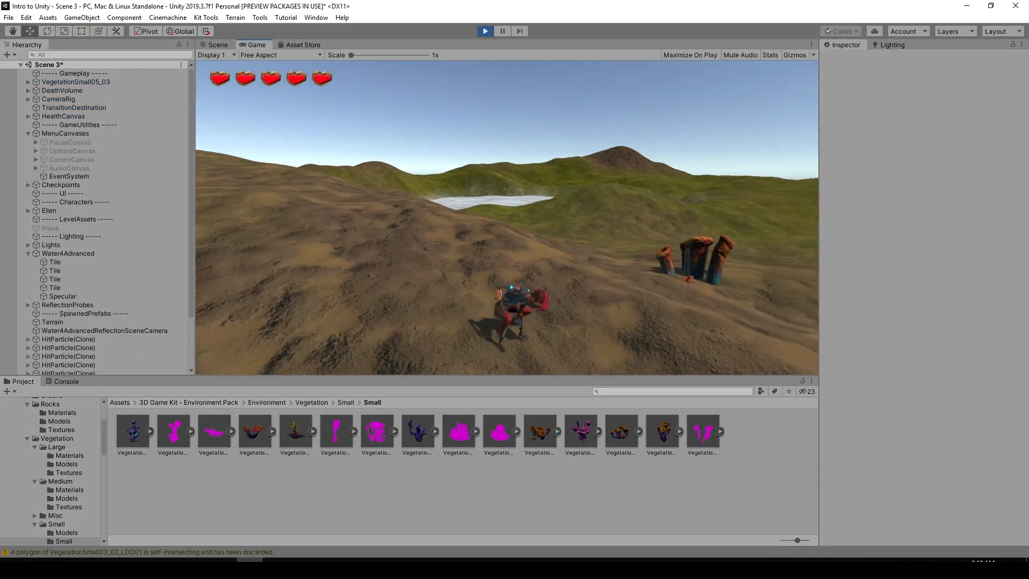
{"action": "key", "text": "w"}
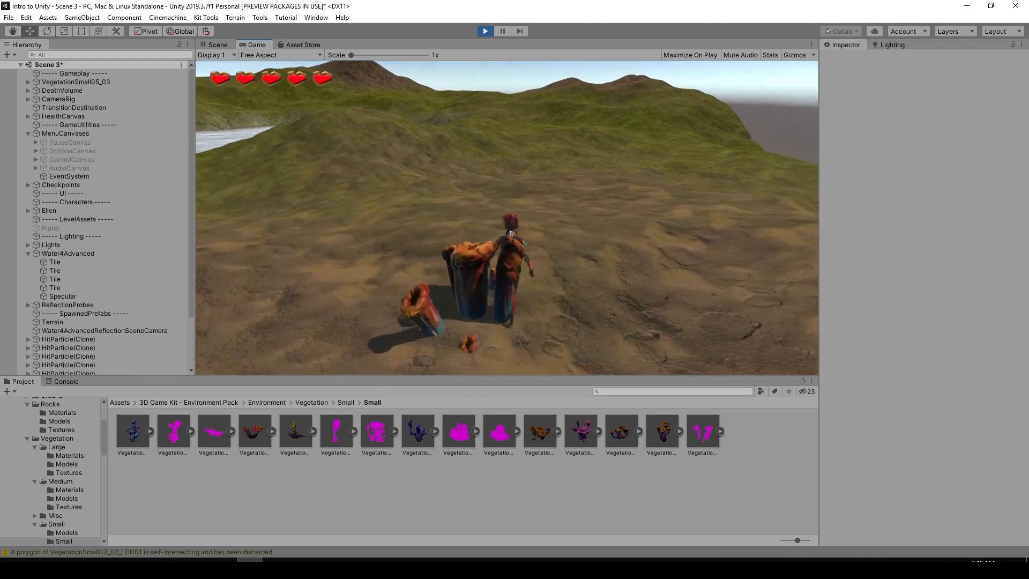
Step: Run Ellen around and through the placed vegetation to check for collisions, and stop the game
{"action": "key", "text": "s"}
{"action": "key", "text": "d"}
{"action": "key", "text": "a"}
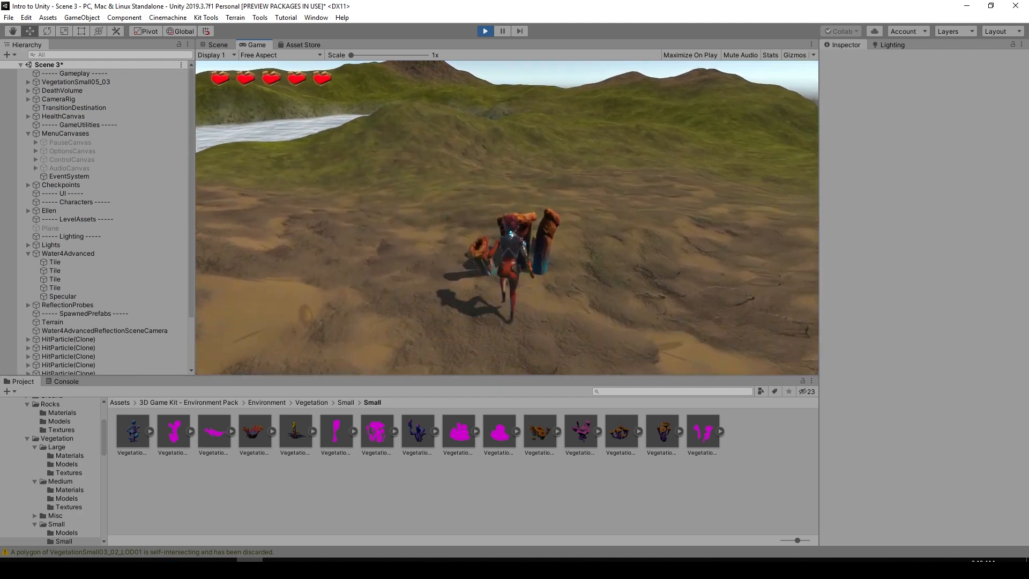
{"action": "key", "text": "w"}
{"action": "key", "text": "d"}
{"action": "key", "text": "s"}
{"action": "key", "text": "a"}
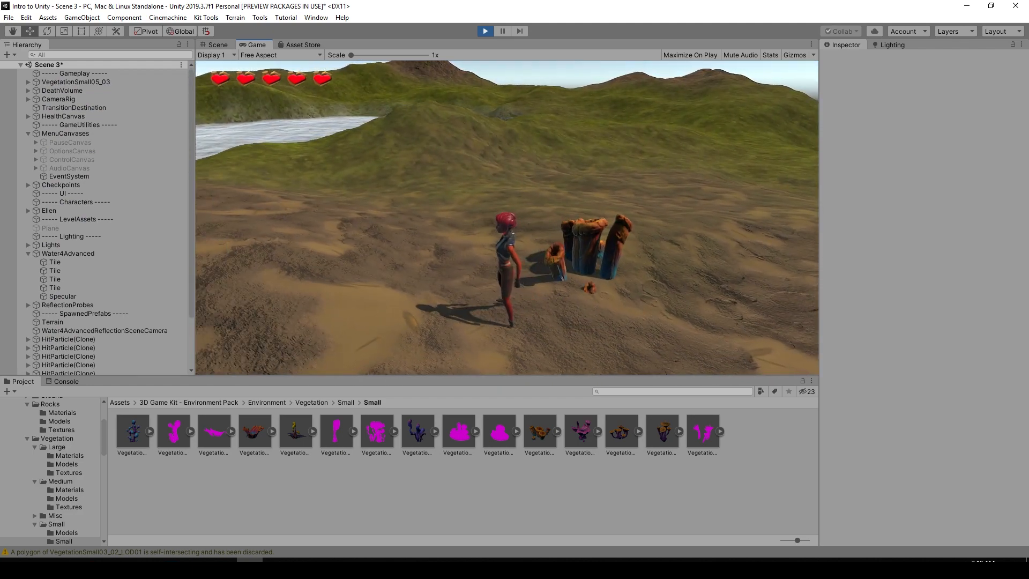
{"action": "key", "text": "Escape"}
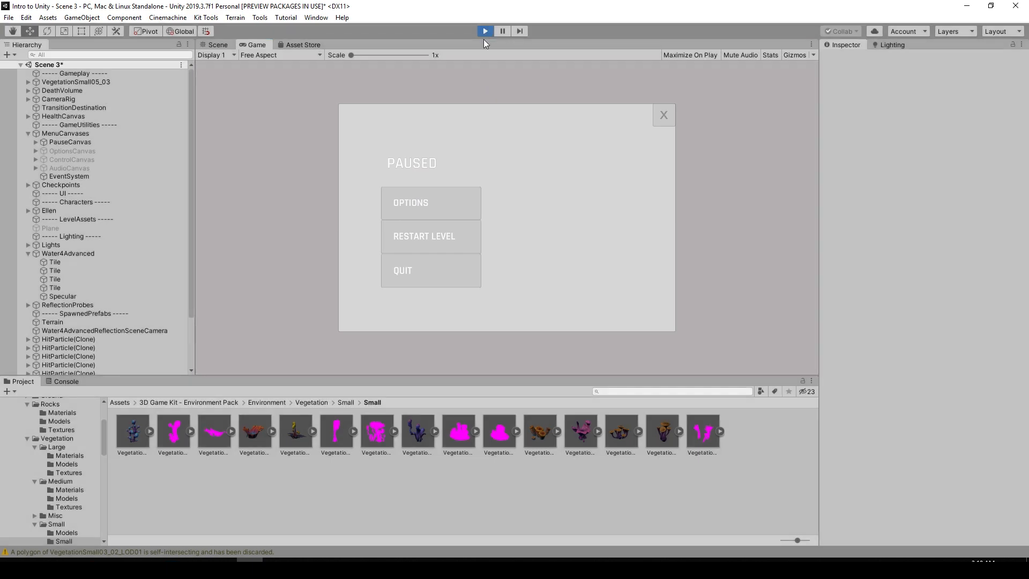
{"action": "left_click", "coordinate": [485, 31]}
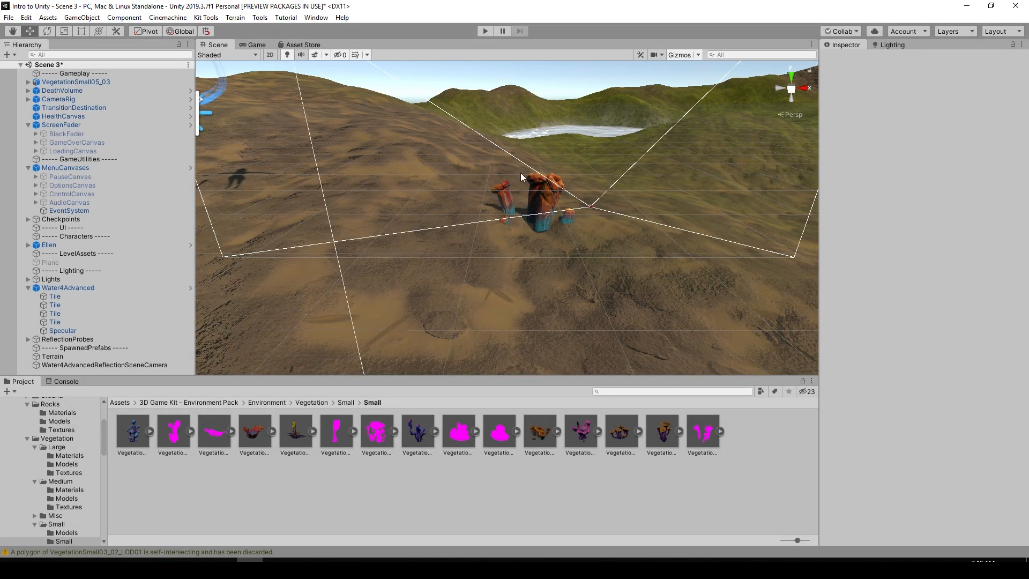
Step: Add a Box Collider component to VegetationSmall05_03
{"action": "left_click_drag", "start_coordinate": [551, 185], "coordinate": [713, 210], "text": "alt"}
{"action": "scroll", "coordinate": [565, 185], "scroll_direction": "up", "scroll_amount": 4}
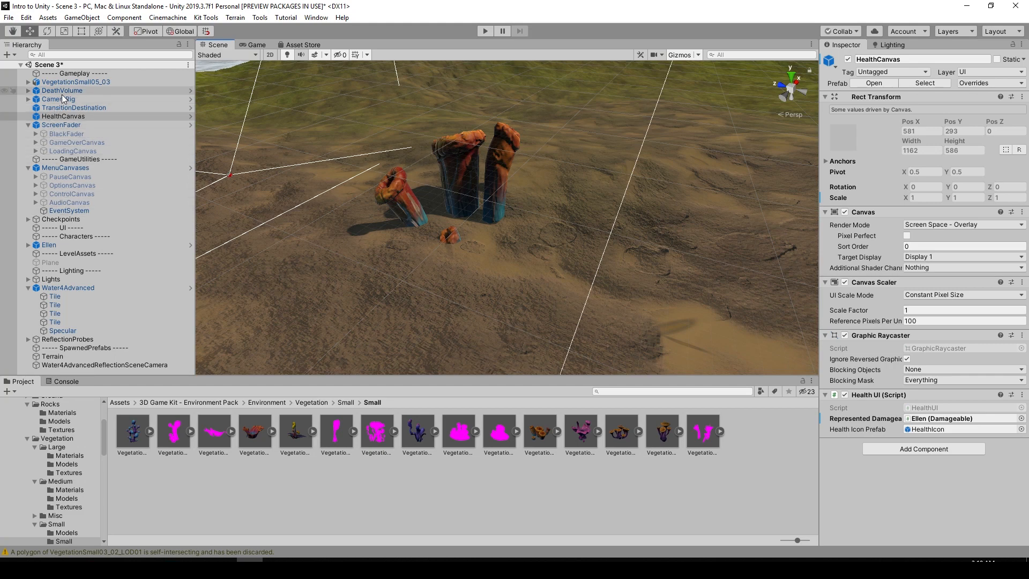
{"action": "left_click", "coordinate": [73, 82]}
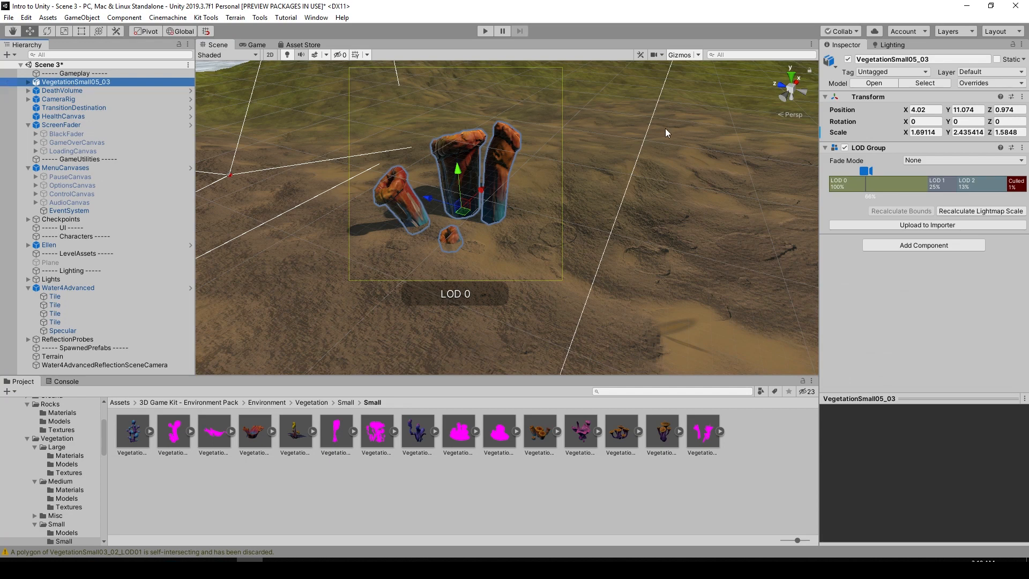
{"action": "left_click", "coordinate": [914, 245]}
{"action": "type", "text": "box"}
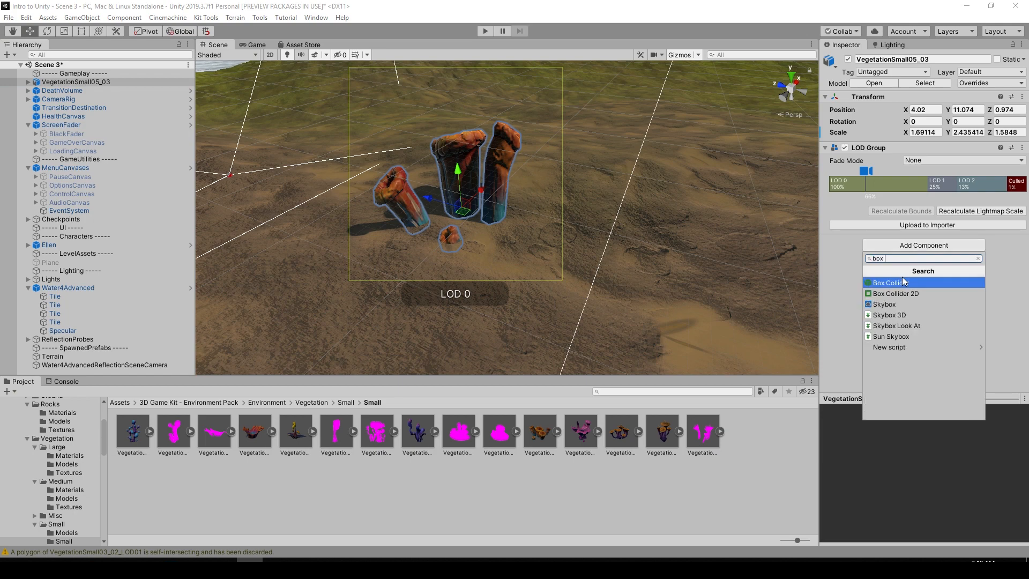
{"action": "left_click", "coordinate": [905, 283]}
Step: Reshape the Box Collider around the plants to about 0.98 × 0.42 × 1, centred at about X -0.02, Y 0.20, and deselect the vegetation
{"action": "right_click_drag", "start_coordinate": [517, 194], "coordinate": [435, 168]}
{"action": "left_click_drag", "start_coordinate": [457, 180], "coordinate": [557, 86], "text": "alt"}
{"action": "left_click", "coordinate": [911, 254]}
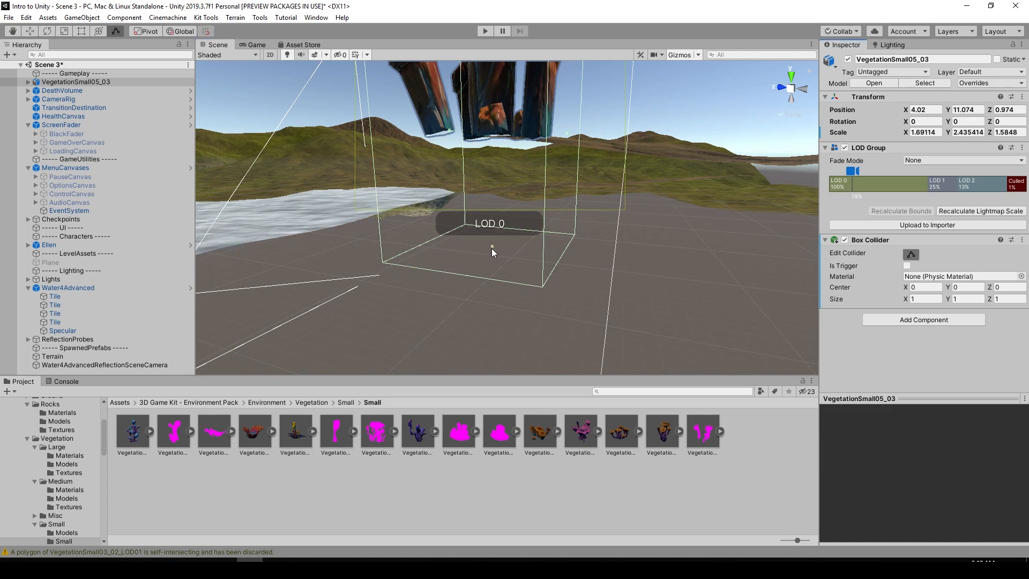
{"action": "left_click_drag", "start_coordinate": [492, 246], "coordinate": [471, 116]}
{"action": "left_click_drag", "start_coordinate": [470, 116], "coordinate": [615, 156], "text": "alt"}
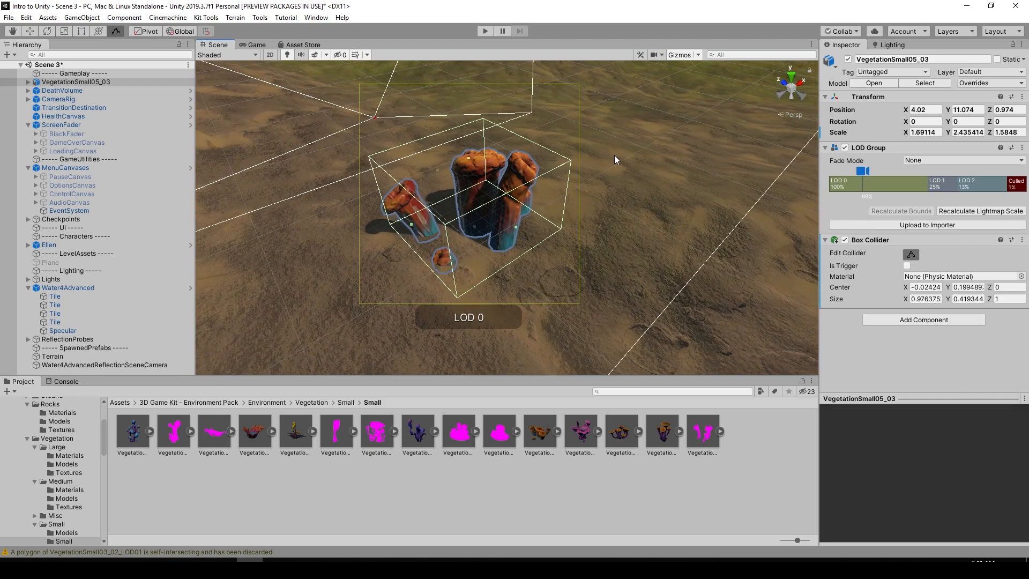
{"action": "left_click", "coordinate": [651, 159]}
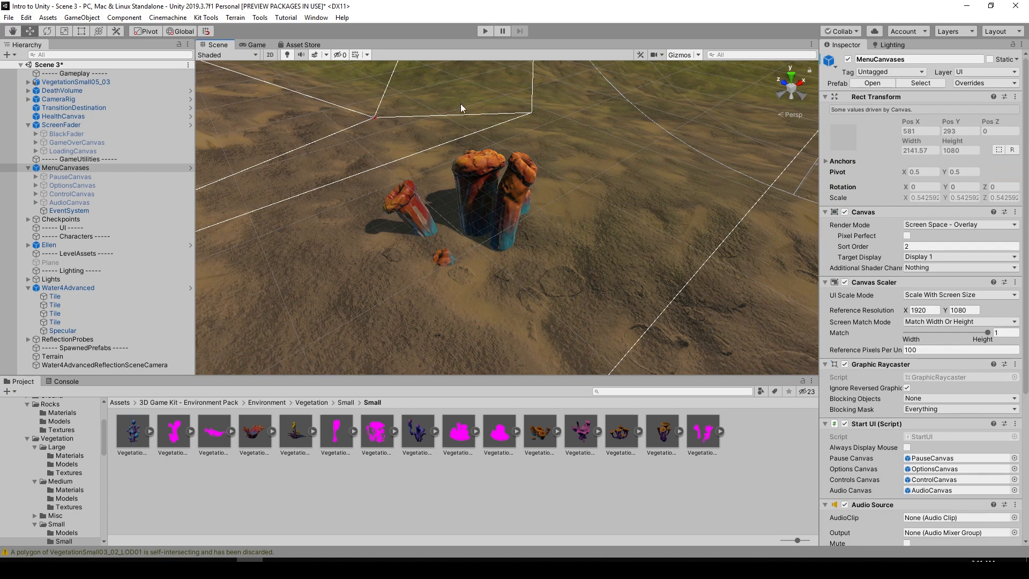
Step: Run Ellen toward the vegetation in Play mode to test its collider, stop the game and reselect VegetationSmall05_03
{"action": "left_click", "coordinate": [483, 35]}
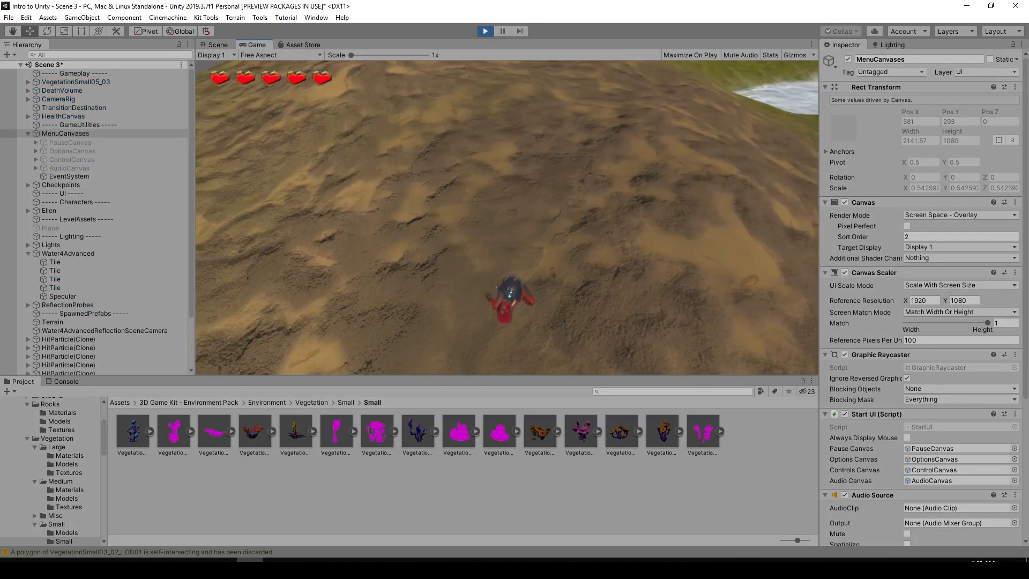
{"action": "key", "text": "w"}
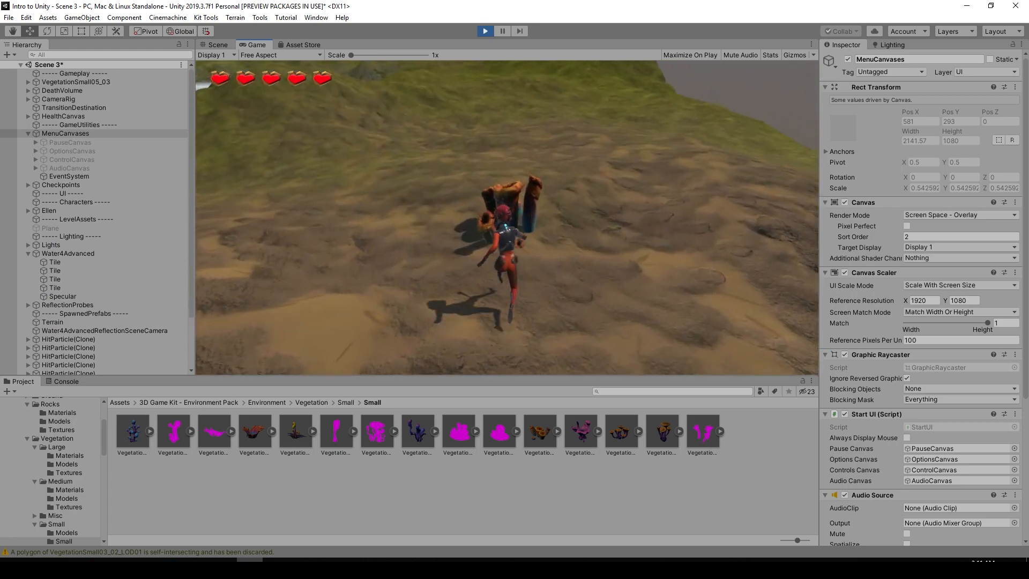
{"action": "key", "text": "w"}
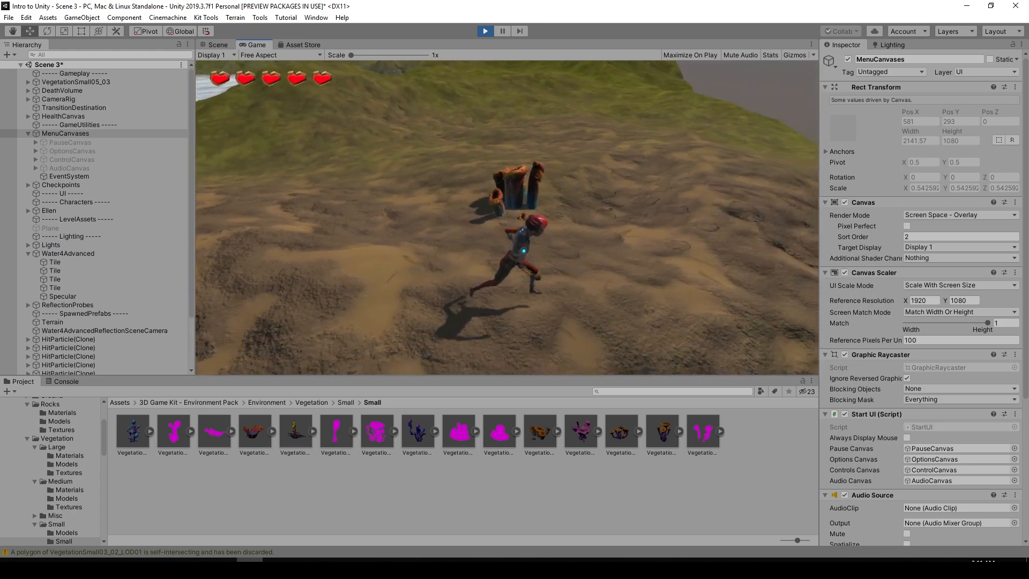
{"action": "key", "text": "Escape"}
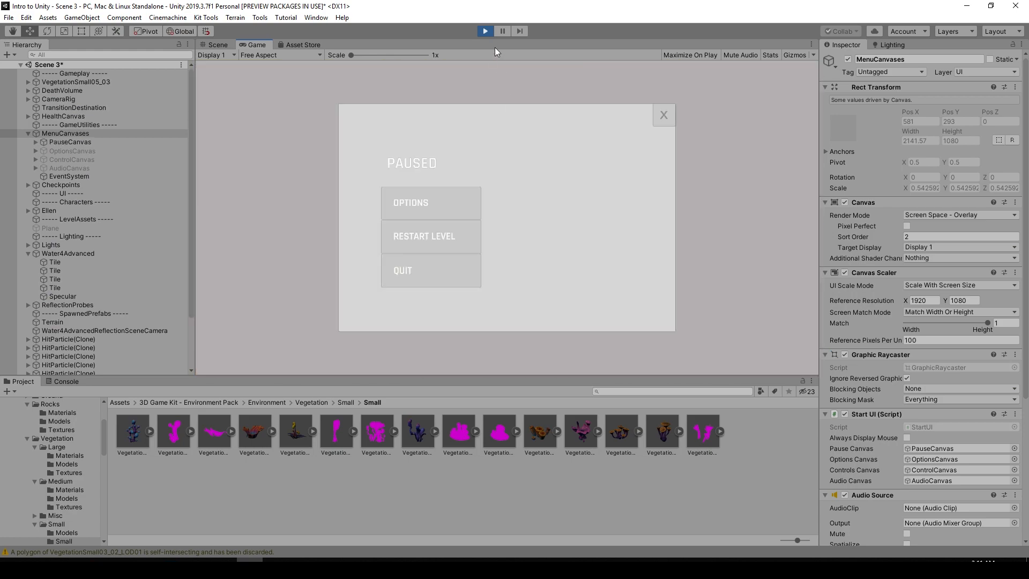
{"action": "left_click", "coordinate": [485, 32]}
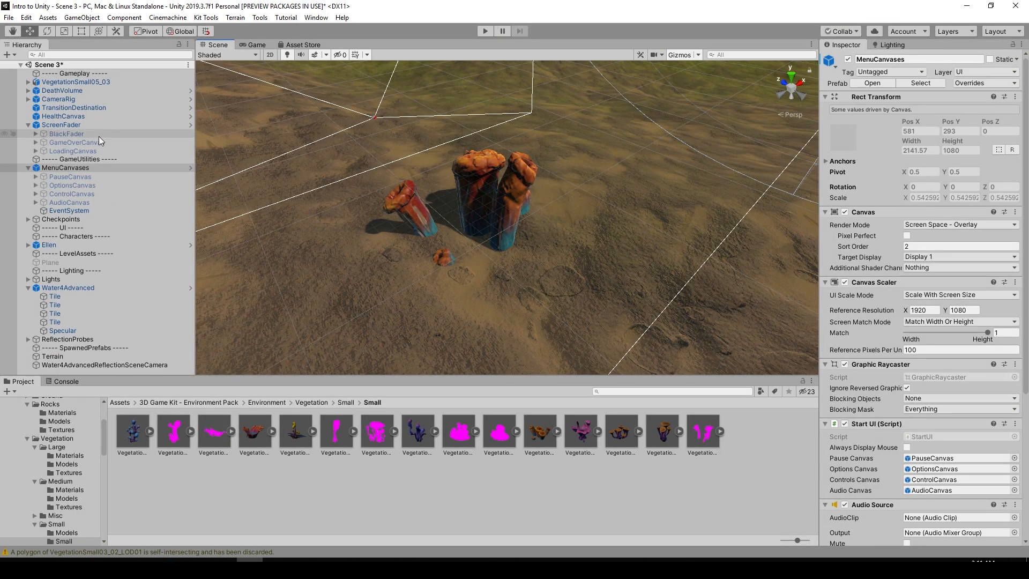
{"action": "left_click", "coordinate": [86, 82]}
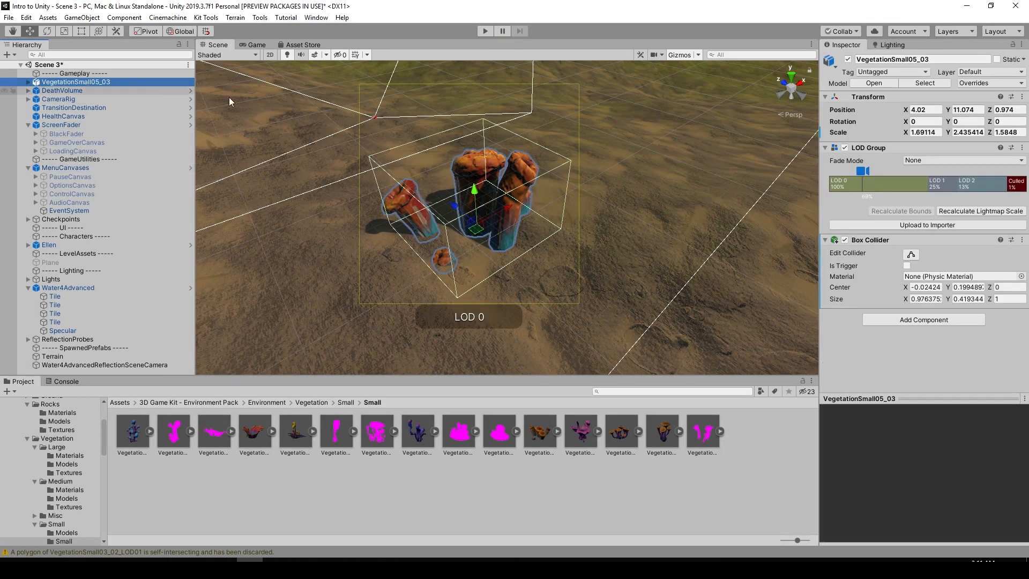
{"action": "left_click", "coordinate": [977, 72]}
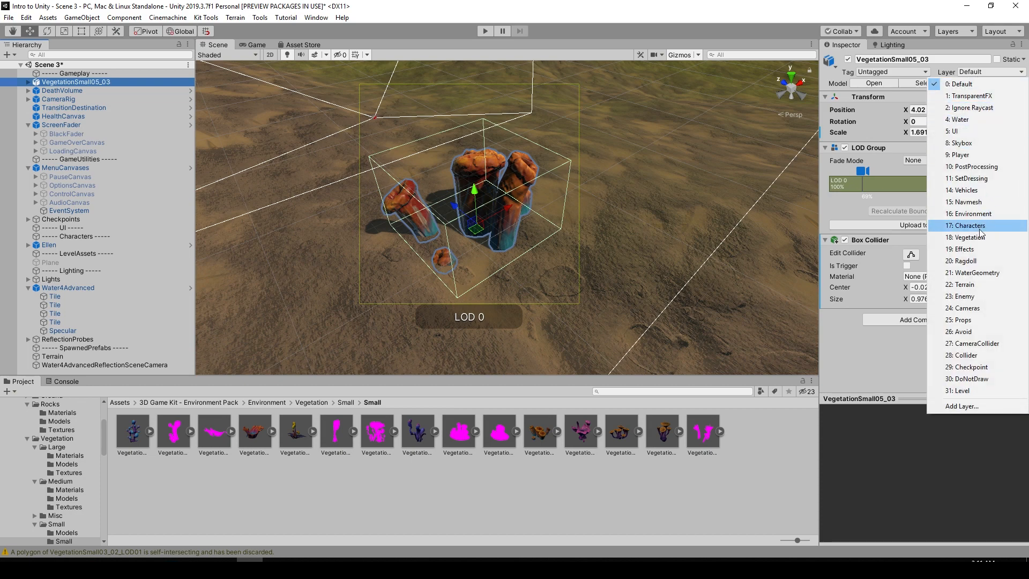
{"action": "left_click", "coordinate": [971, 296]}
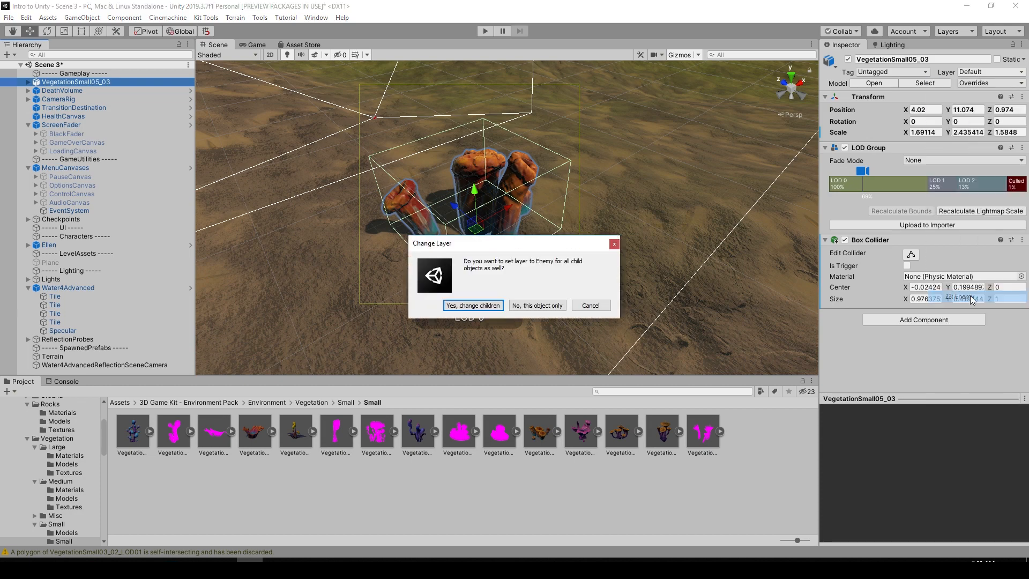
{"action": "left_click", "coordinate": [598, 304]}
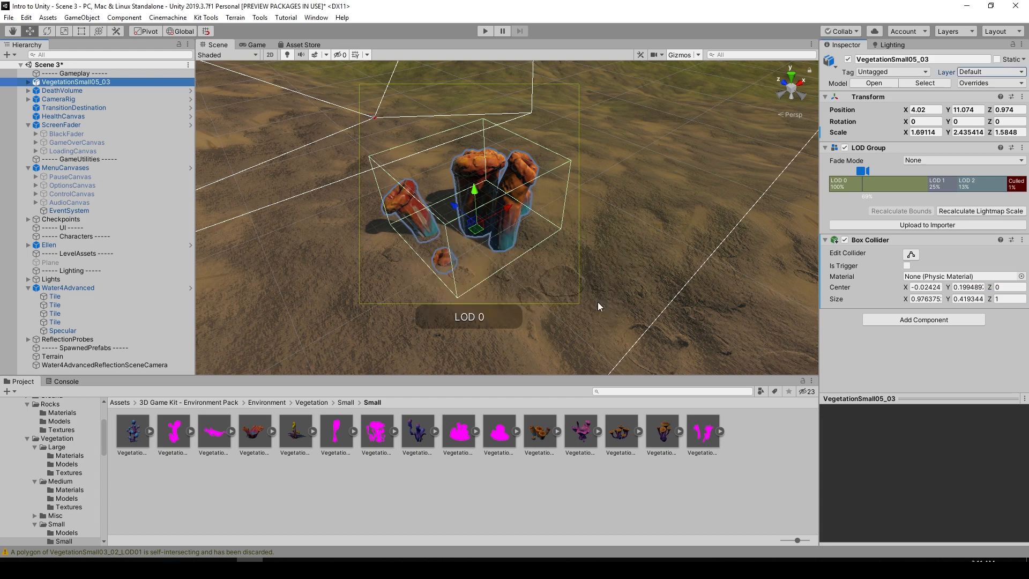
Step: Assign VegetationSmall05_03 and all its child objects to the Environment layer
{"action": "left_click", "coordinate": [992, 72]}
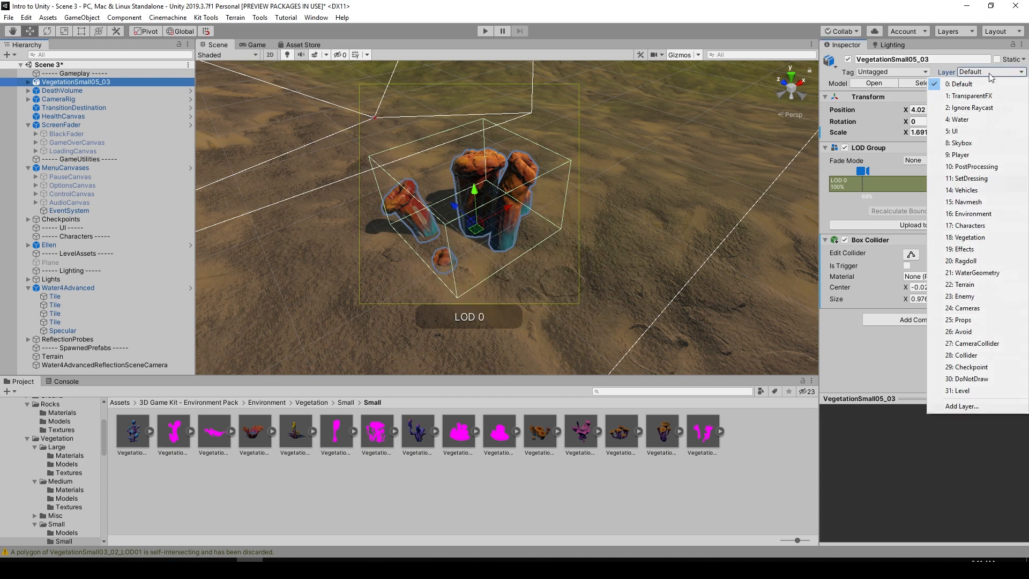
{"action": "left_click", "coordinate": [998, 214]}
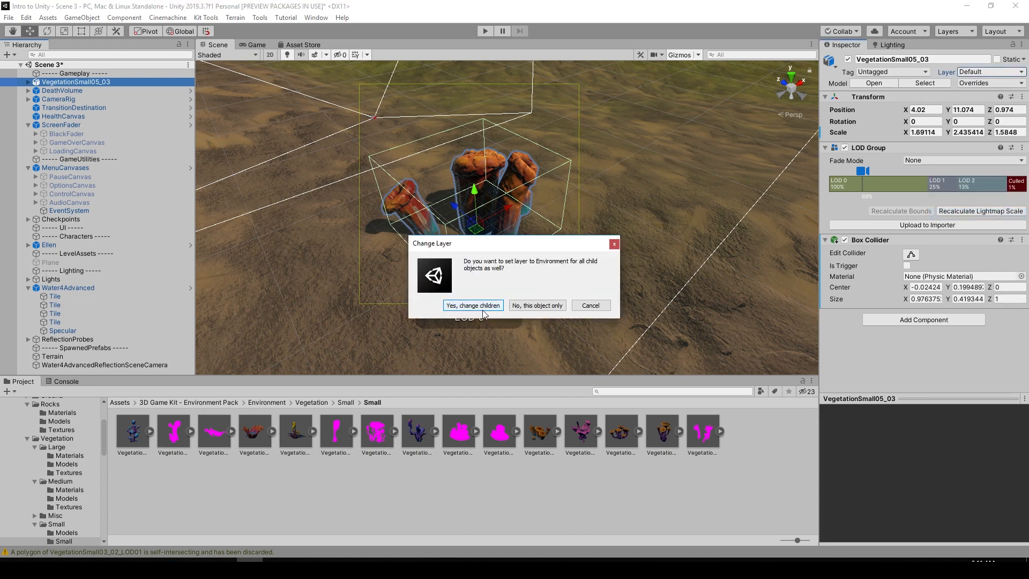
{"action": "left_click", "coordinate": [483, 307]}
Step: Play the scene and run Ellen against and around the vegetation from several sides to test its Environment-layer collider, and stop the game
{"action": "left_click_drag", "start_coordinate": [497, 272], "coordinate": [536, 199], "text": "alt"}
{"action": "left_click", "coordinate": [485, 31]}
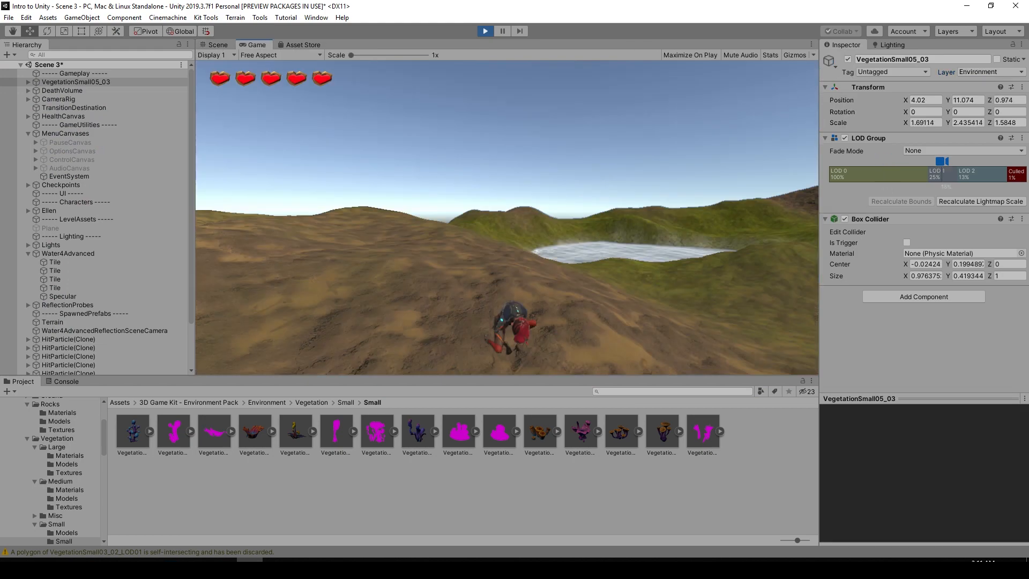
{"action": "key", "text": "w"}
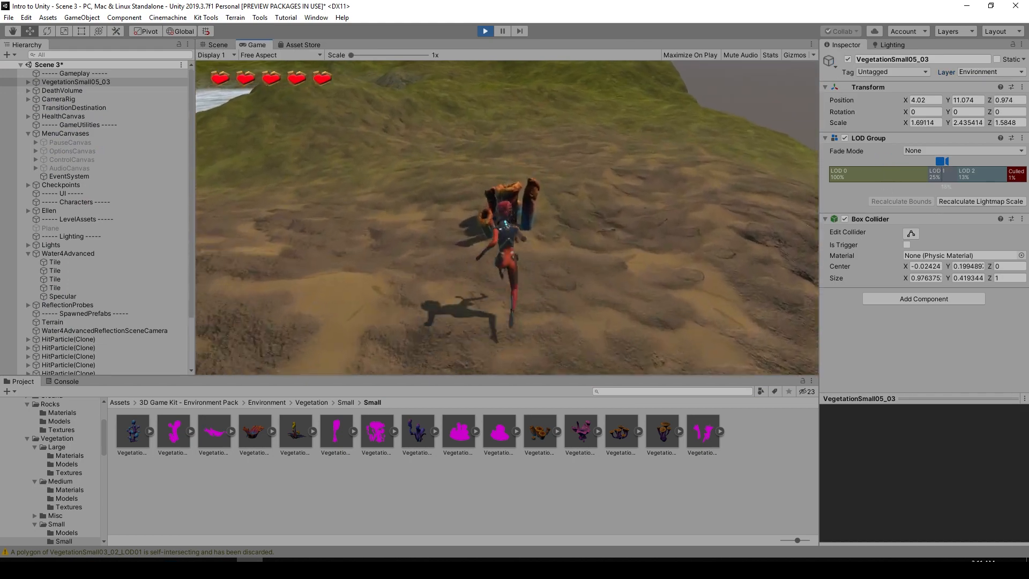
{"action": "key", "text": "s"}
{"action": "key", "text": "w"}
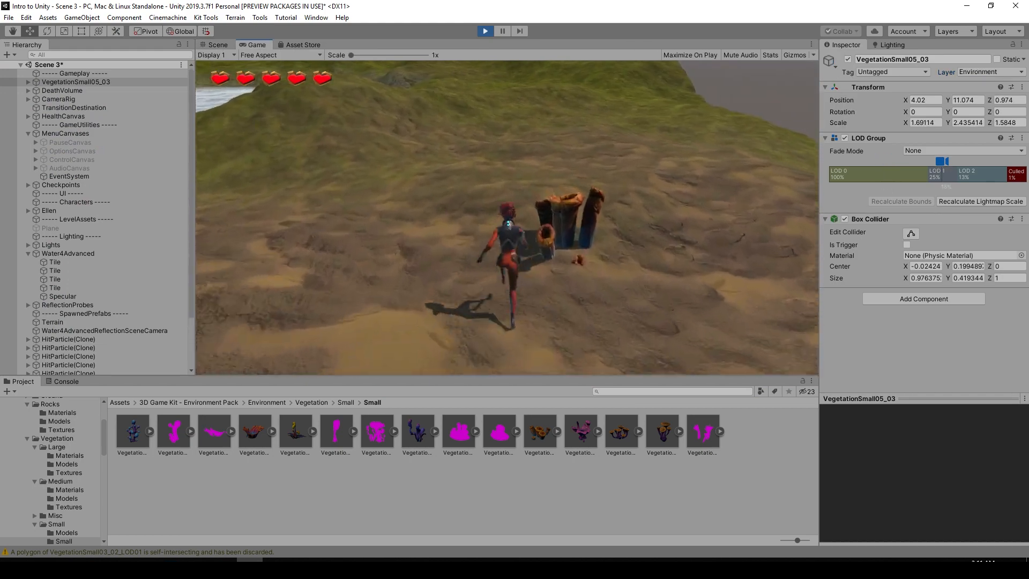
{"action": "key", "text": "d"}
{"action": "key", "text": "s"}
{"action": "key", "text": "a"}
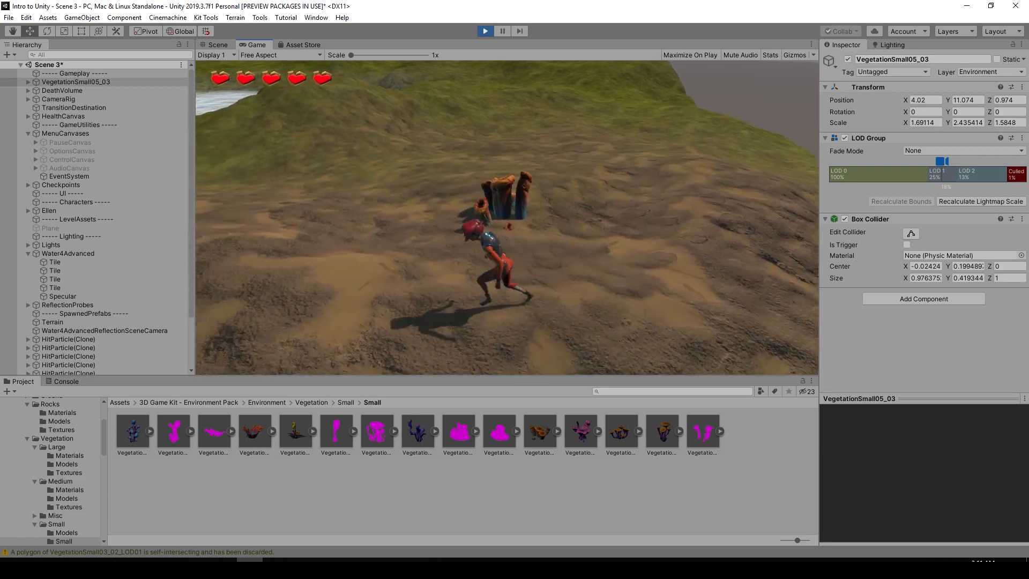
{"action": "key", "text": "w"}
{"action": "key", "text": "d"}
{"action": "key", "text": "s"}
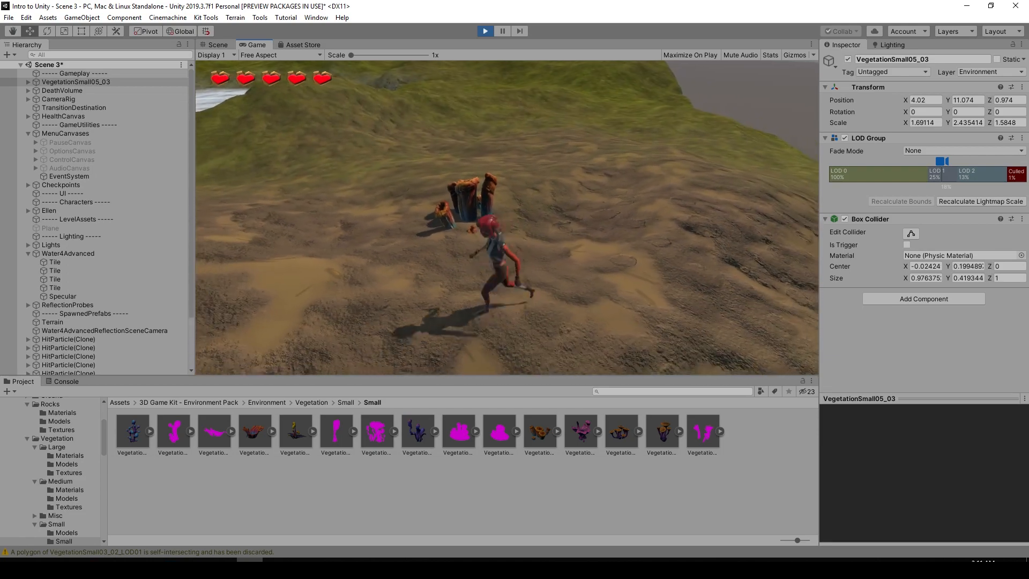
{"action": "key", "text": "w"}
{"action": "key", "text": "a"}
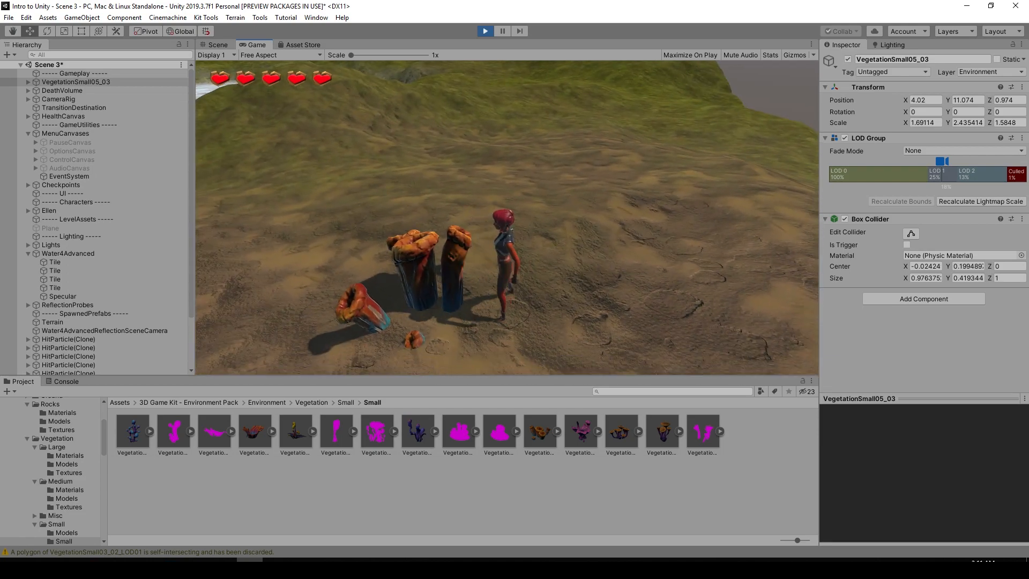
{"action": "key", "text": "s"}
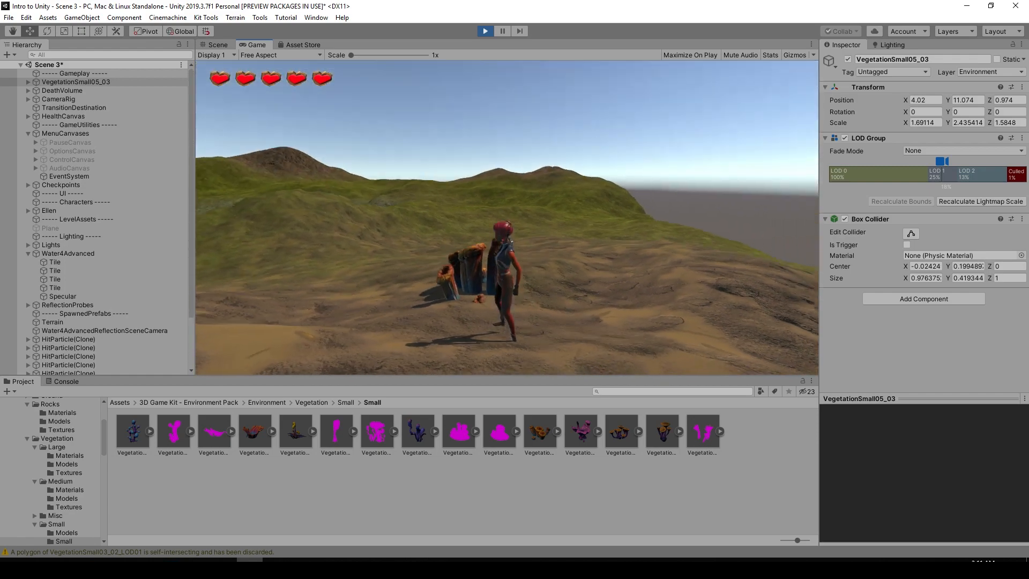
{"action": "key", "text": "Escape"}
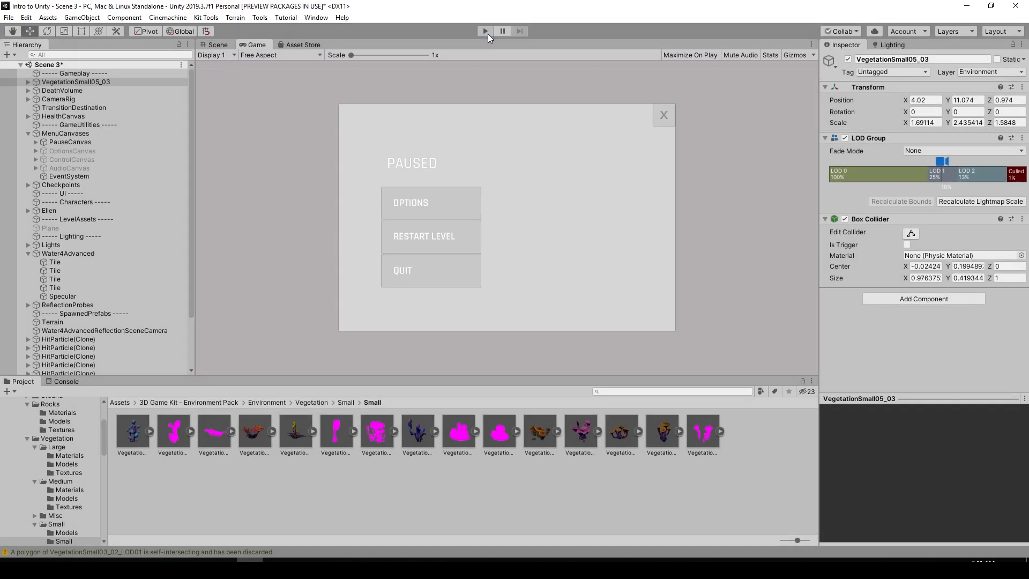
{"action": "left_click", "coordinate": [486, 32]}
Step: Save the modified VegetationSmall05_03 as an original prefab in the Environment Pack's Vegetation/Small/Small folder
{"action": "left_click", "coordinate": [93, 83]}
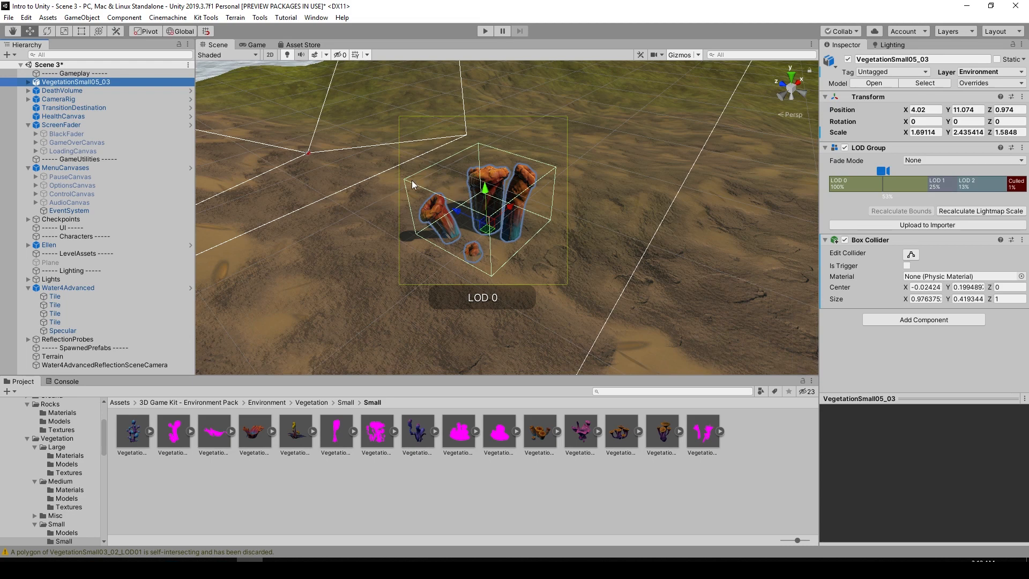
{"action": "left_click_drag", "start_coordinate": [426, 265], "coordinate": [546, 265], "text": "alt"}
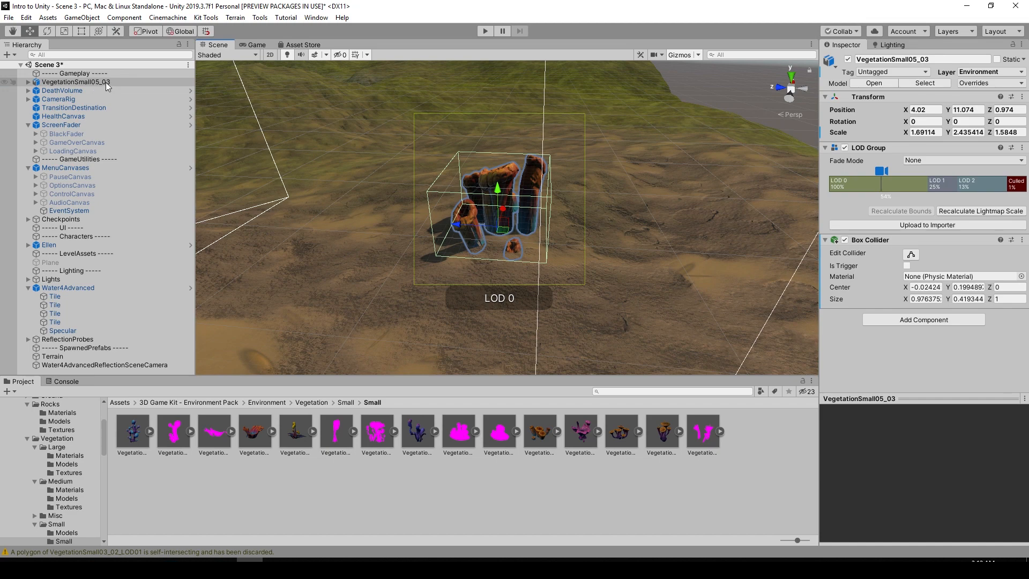
{"action": "left_click_drag", "start_coordinate": [107, 81], "coordinate": [102, 91]}
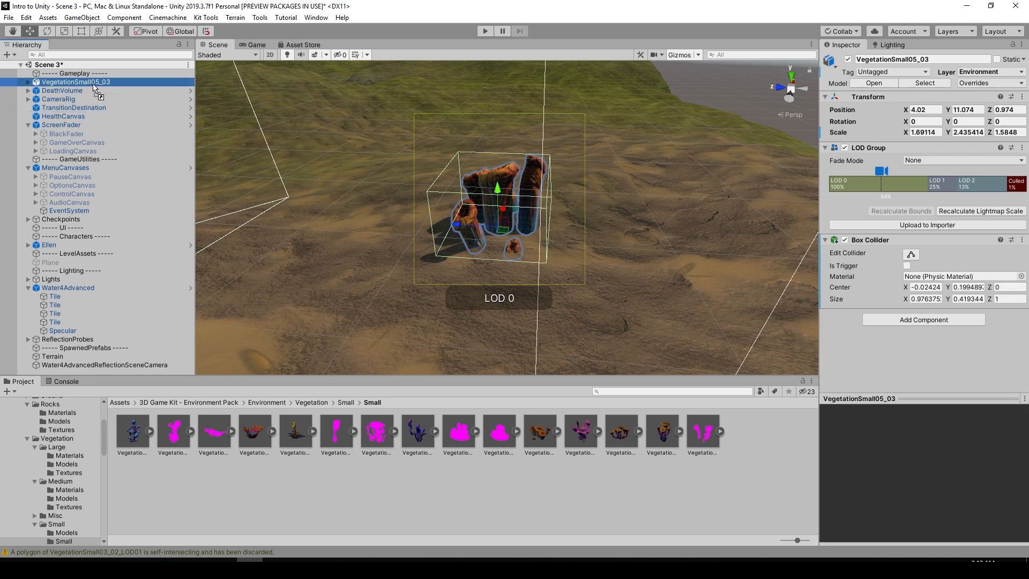
{"action": "left_click_drag", "start_coordinate": [201, 149], "coordinate": [487, 396]}
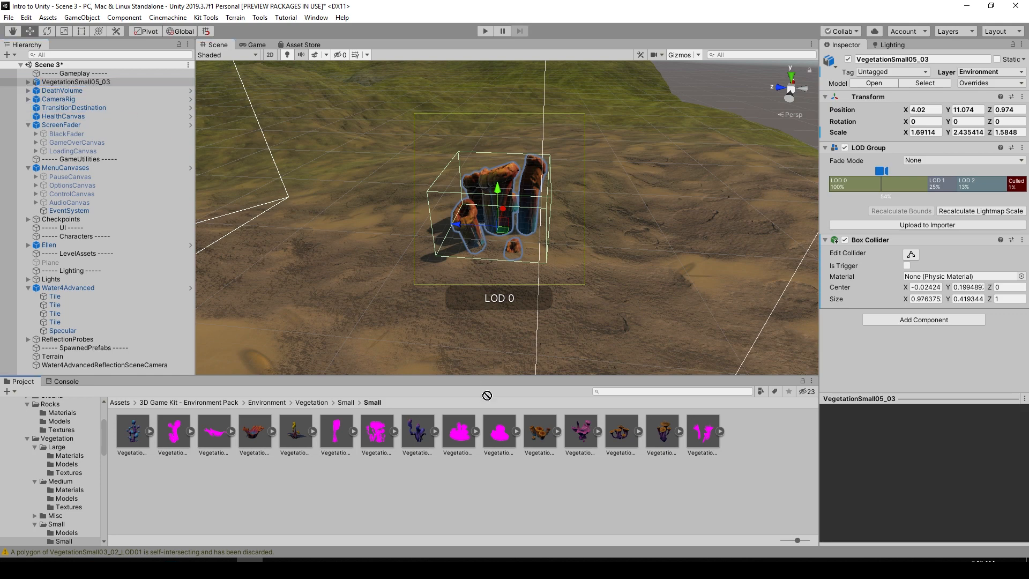
{"action": "left_click_drag", "start_coordinate": [547, 482], "coordinate": [547, 482]}
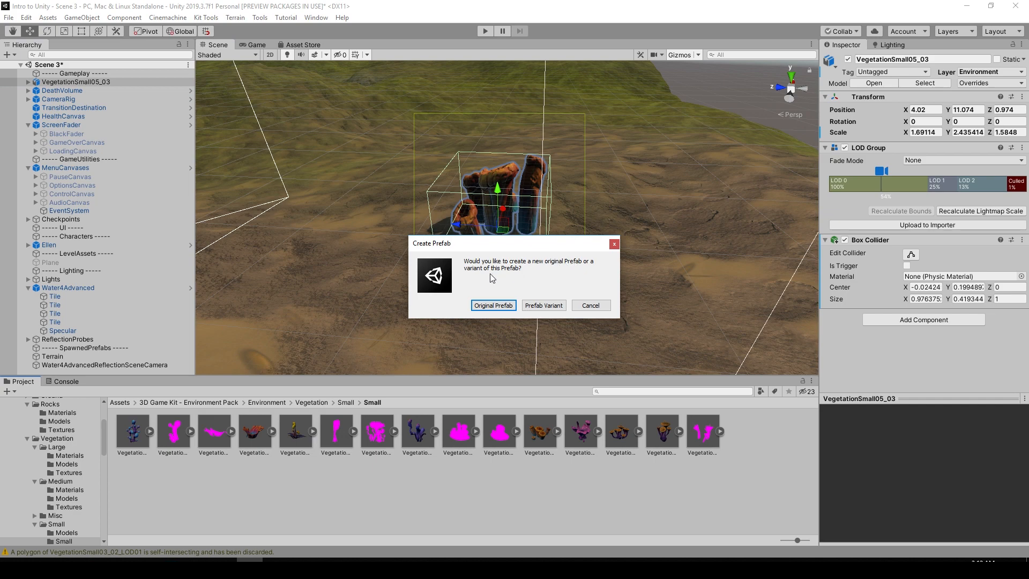
{"action": "left_click", "coordinate": [493, 305]}
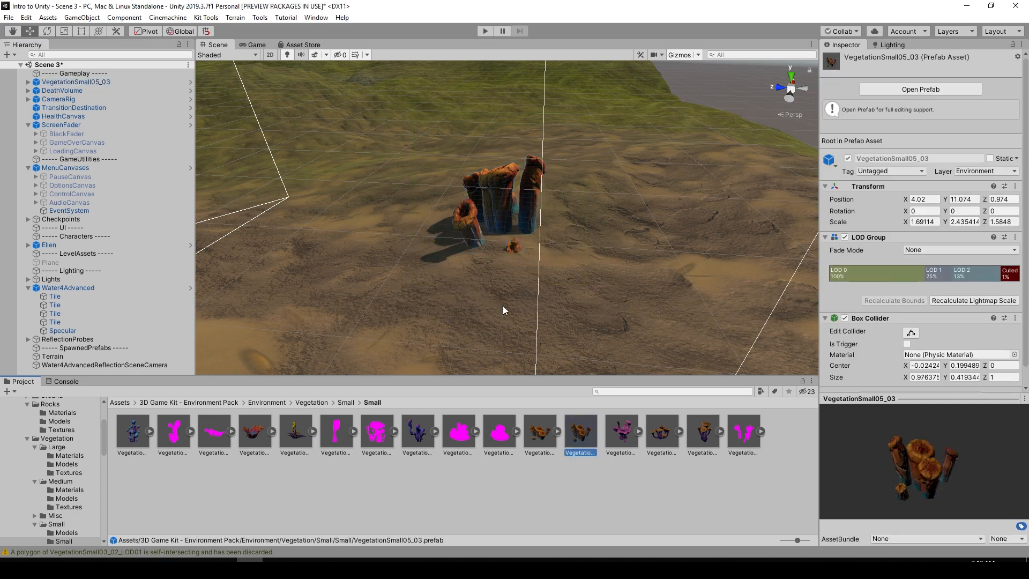
Step: Rename the newly saved VegetationSmall05_03 prefab asset as New Vegetation
{"action": "right_click", "coordinate": [586, 439]}
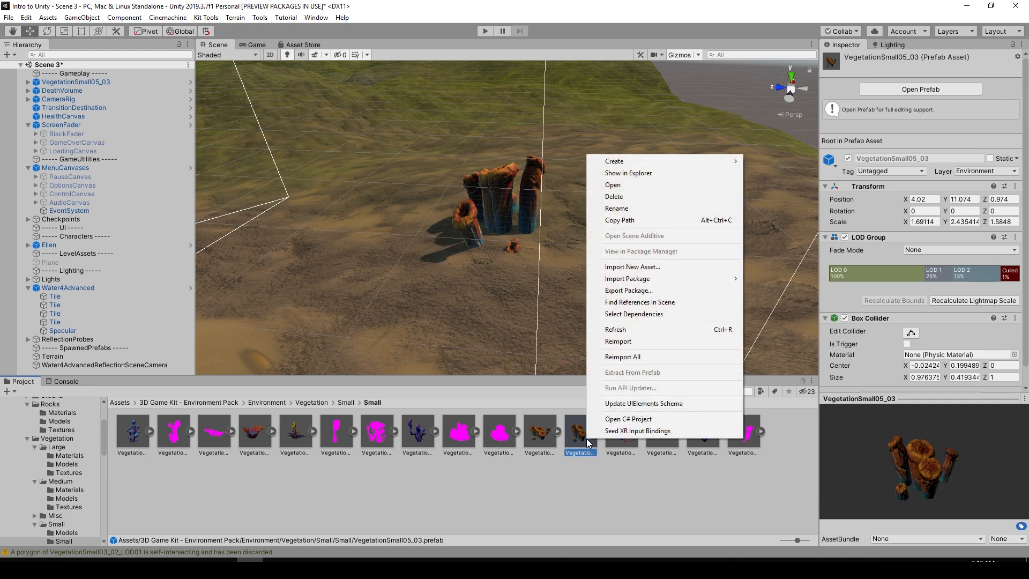
{"action": "left_click", "coordinate": [611, 209]}
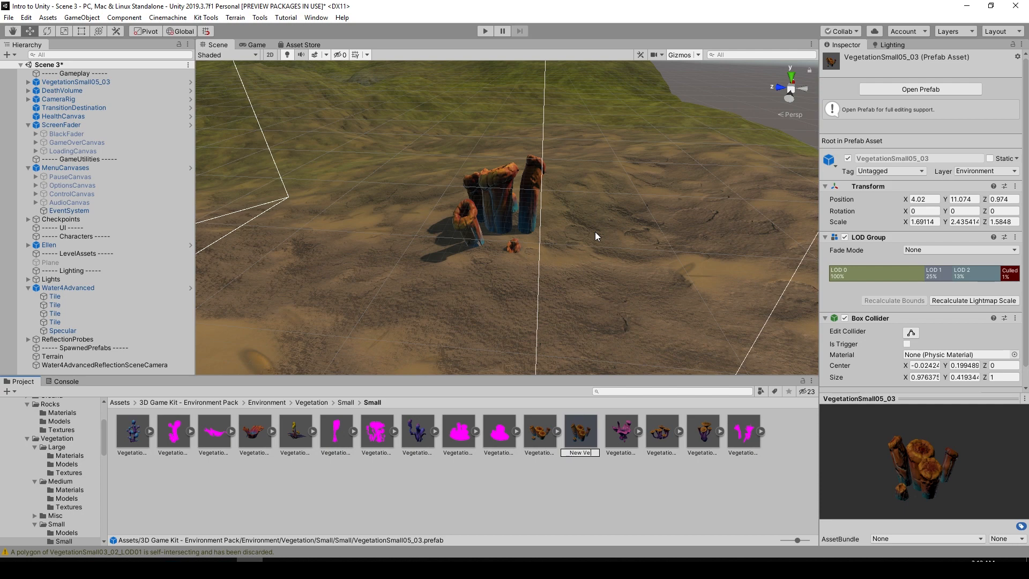
{"action": "key", "text": "Return"}
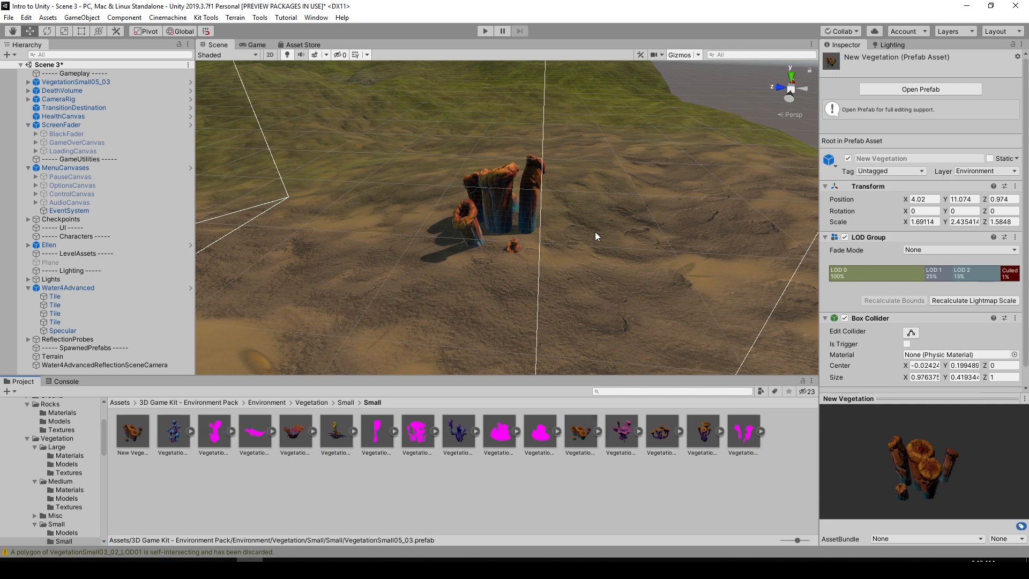
Step: Delete the VegetationSmall05_03 instance from the scene
{"action": "left_click", "coordinate": [500, 203]}
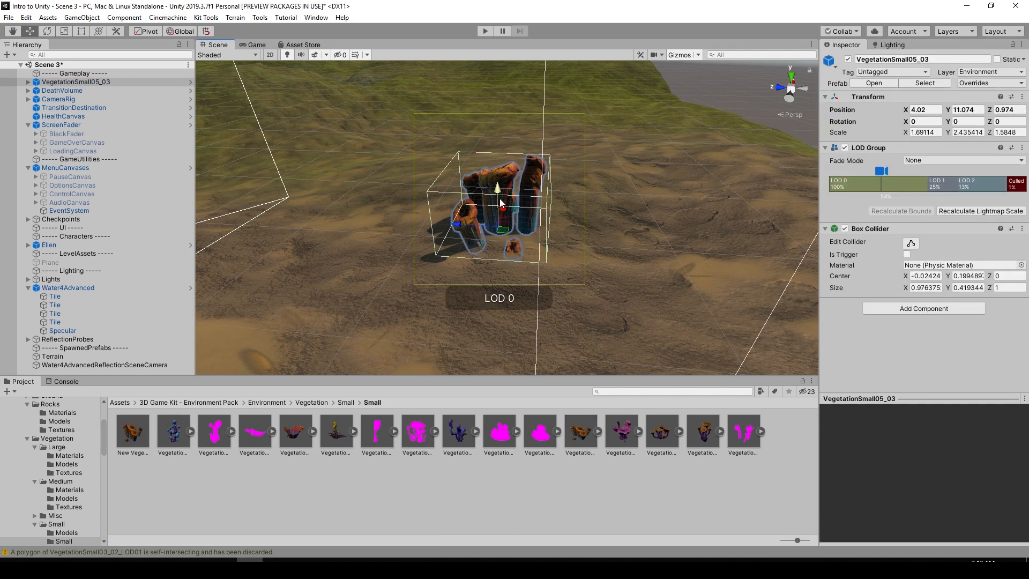
{"action": "key", "text": "f"}
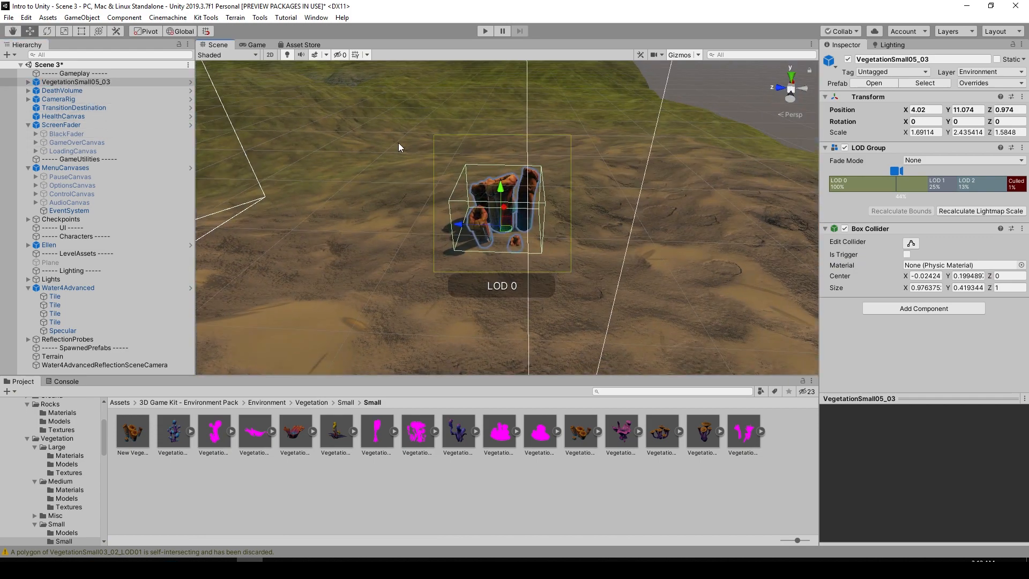
{"action": "key", "text": "Delete"}
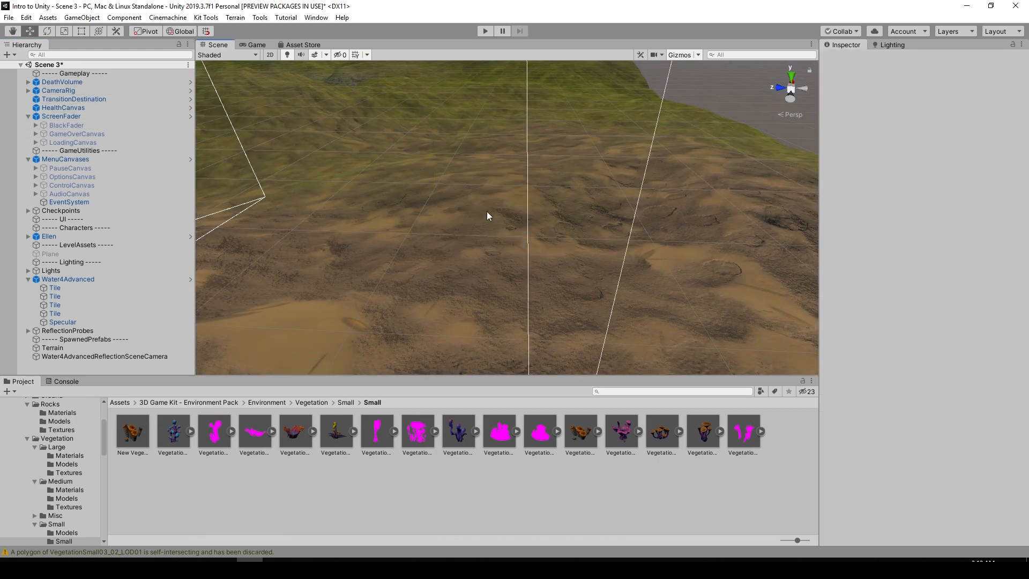
Step: Add the New Vegetation prefab as a paintable tree on the Terrain, finding it with the search "new"
{"action": "left_click", "coordinate": [564, 172]}
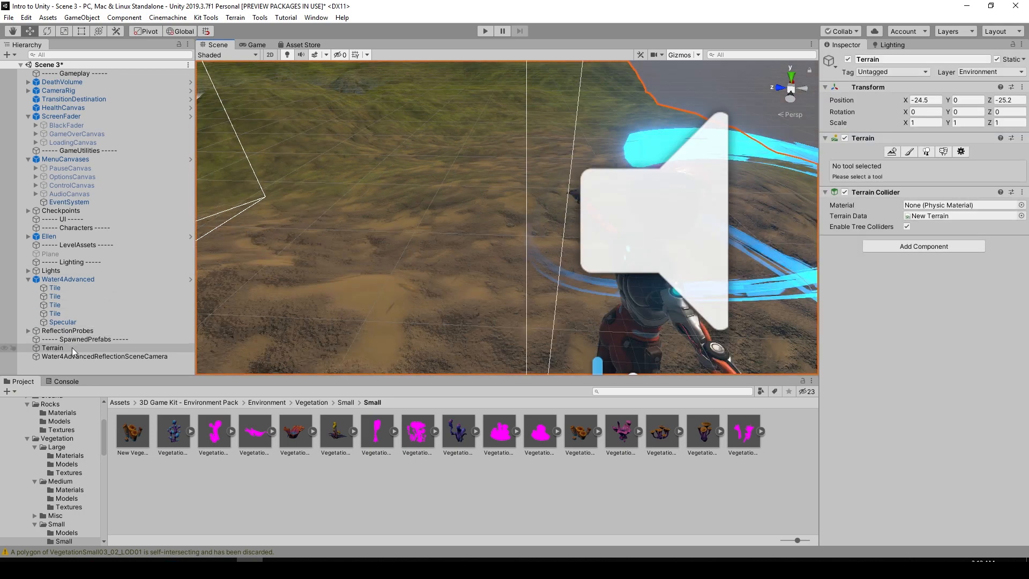
{"action": "left_click", "coordinate": [926, 152]}
{"action": "scroll", "coordinate": [546, 156], "scroll_direction": "down", "scroll_amount": 4}
{"action": "left_click_drag", "start_coordinate": [546, 156], "coordinate": [406, 164], "text": "alt"}
{"action": "left_click", "coordinate": [973, 239]}
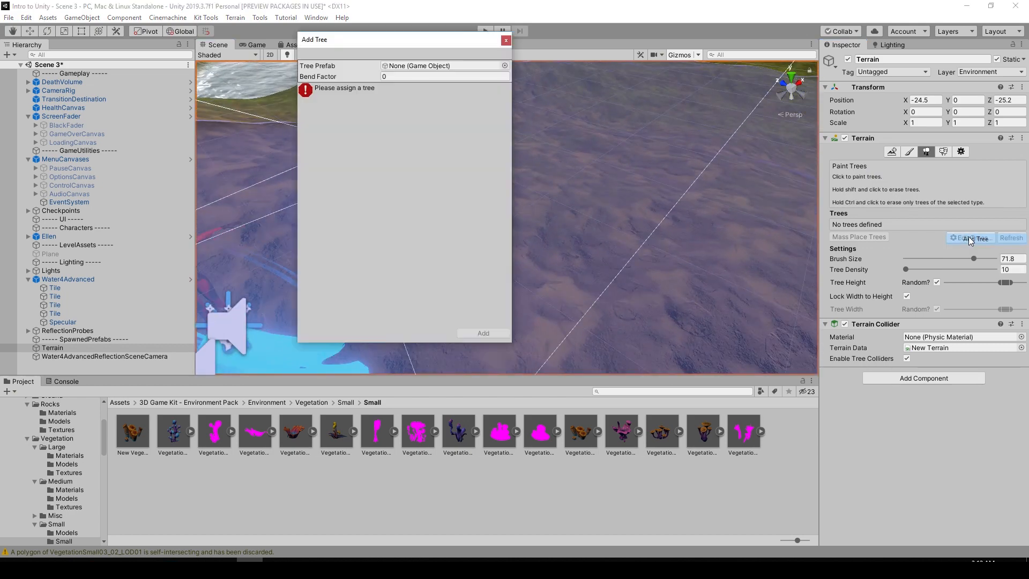
{"action": "left_click", "coordinate": [505, 66]}
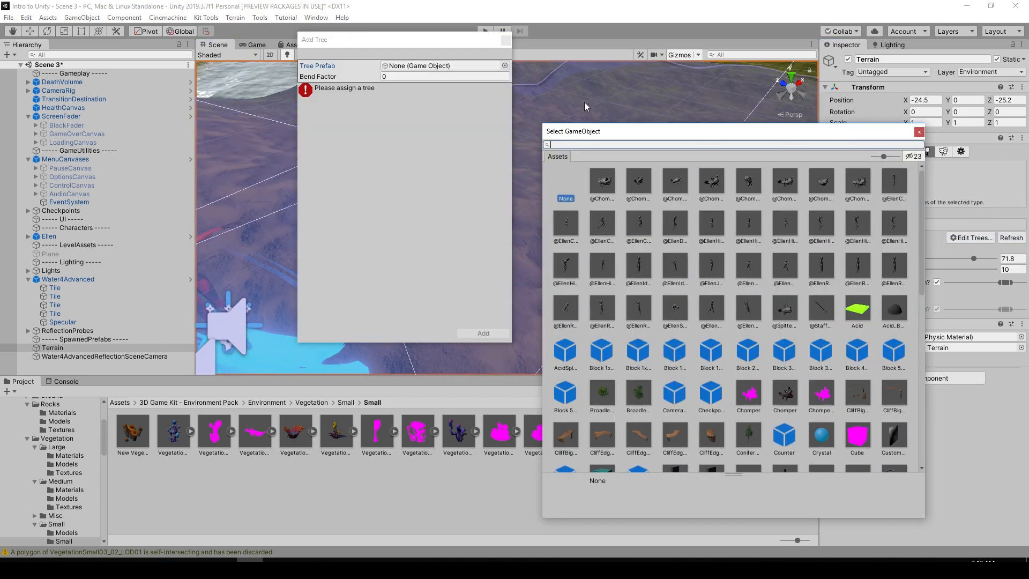
{"action": "type", "text": "new"}
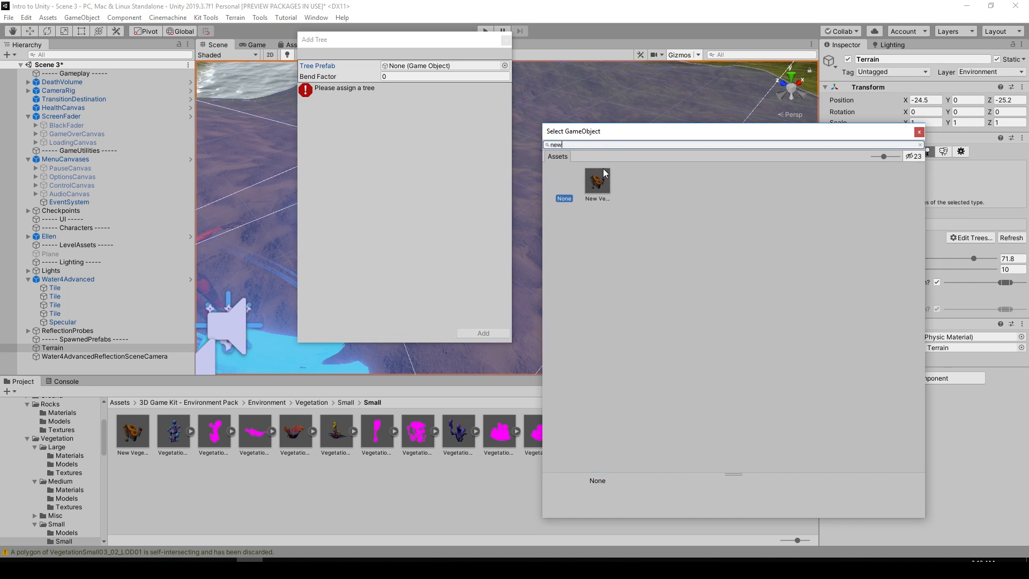
{"action": "left_click", "coordinate": [603, 177]}
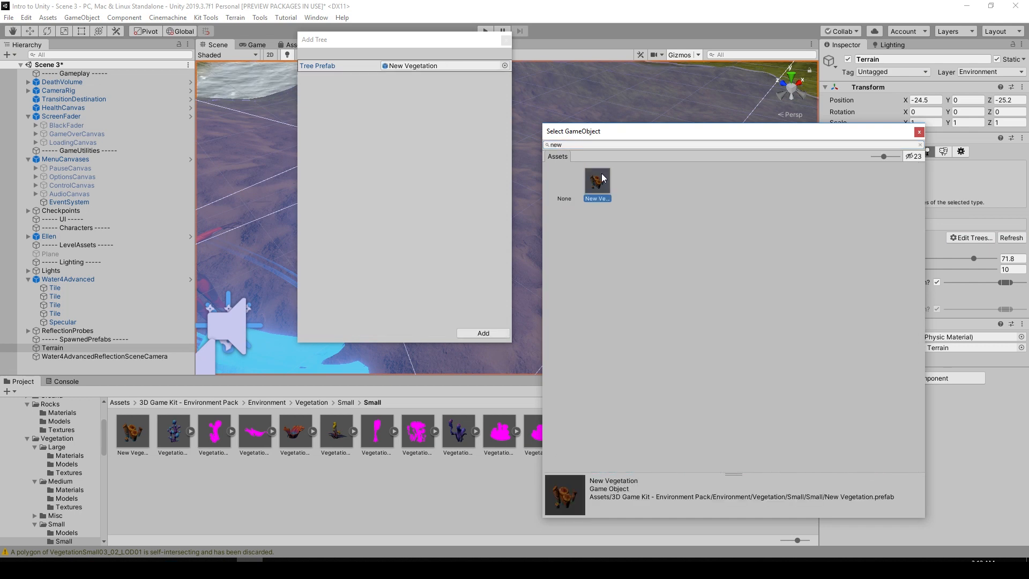
{"action": "left_click", "coordinate": [919, 132]}
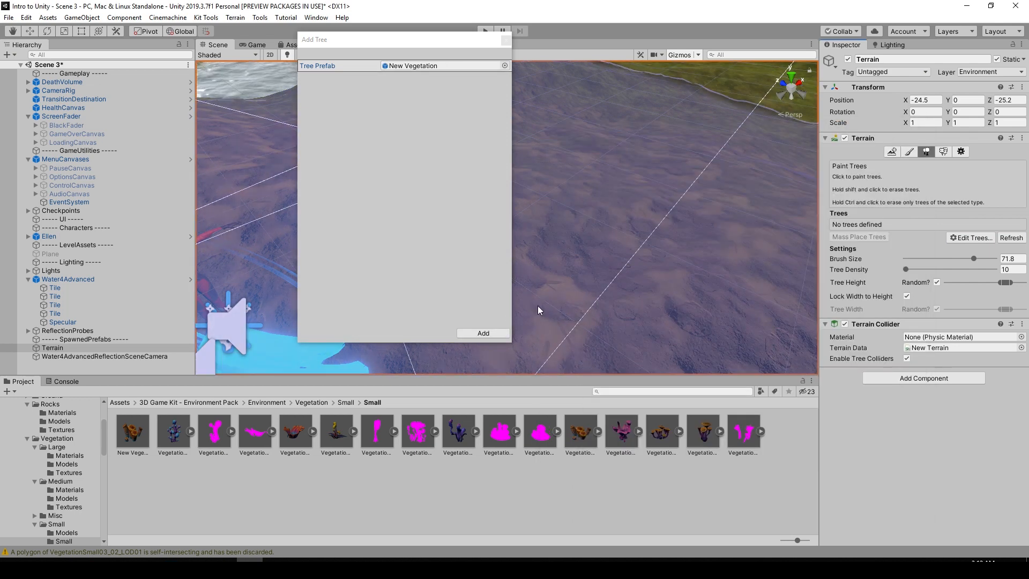
{"action": "left_click", "coordinate": [483, 336]}
Step: Try painting New Vegetation trees across the terrain beside the lake with a brush size of 73.3
{"action": "scroll", "coordinate": [568, 249], "scroll_direction": "down", "scroll_amount": 6}
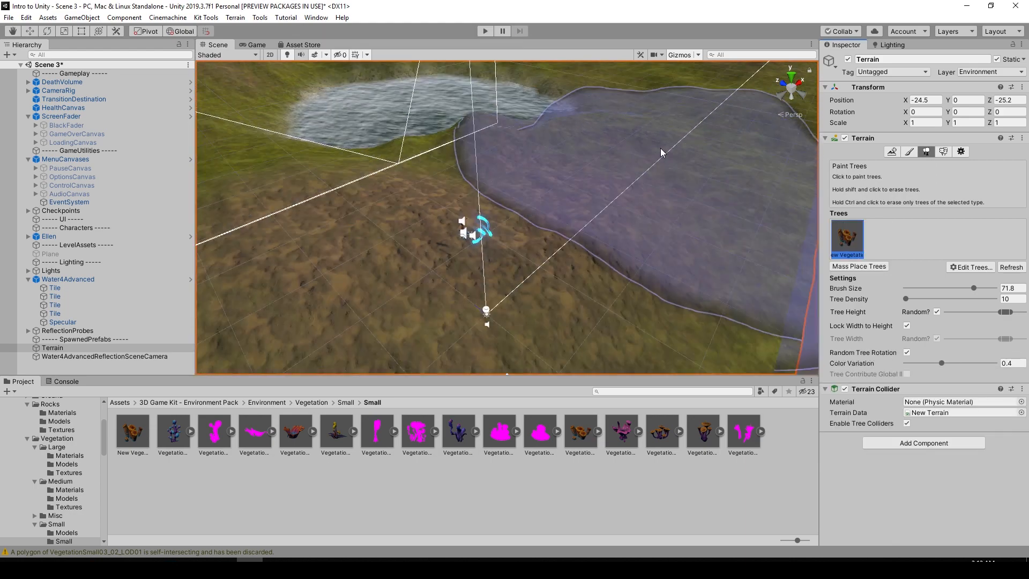
{"action": "mouse_move", "coordinate": [662, 145]}
{"action": "middle_mouse_down"}
{"action": "mouse_move", "coordinate": [586, 179]}
{"action": "mouse_move", "coordinate": [470, 255]}
{"action": "mouse_move", "coordinate": [537, 225]}
{"action": "middle_mouse_up"}
{"action": "left_click_drag", "start_coordinate": [634, 184], "coordinate": [565, 190], "text": "alt"}
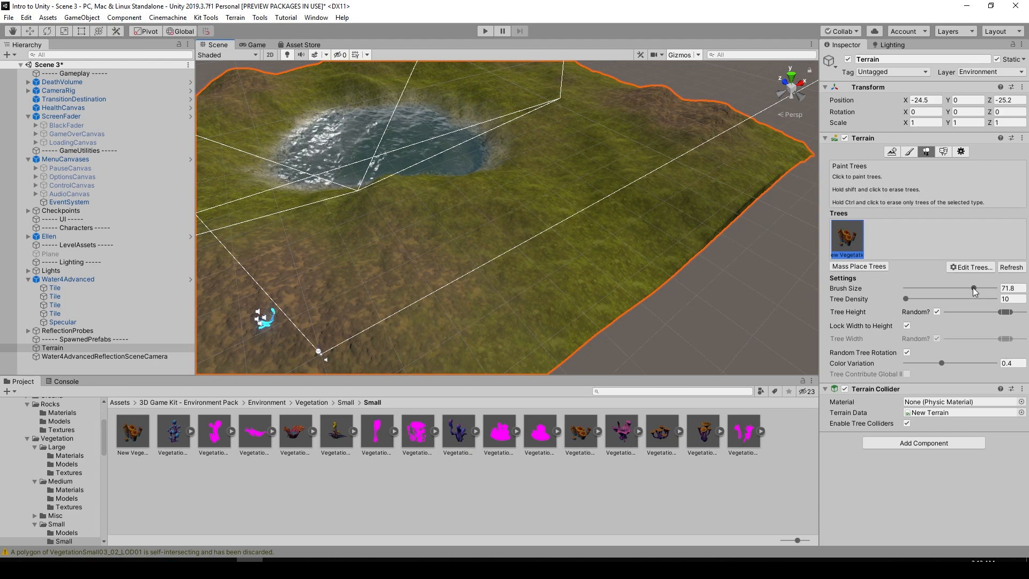
{"action": "mouse_move", "coordinate": [638, 230]}
{"action": "left_mouse_down"}
{"action": "mouse_move", "coordinate": [507, 188]}
{"action": "mouse_move", "coordinate": [481, 199]}
{"action": "mouse_move", "coordinate": [595, 219]}
{"action": "mouse_move", "coordinate": [591, 203]}
{"action": "mouse_move", "coordinate": [719, 122]}
{"action": "left_mouse_up"}
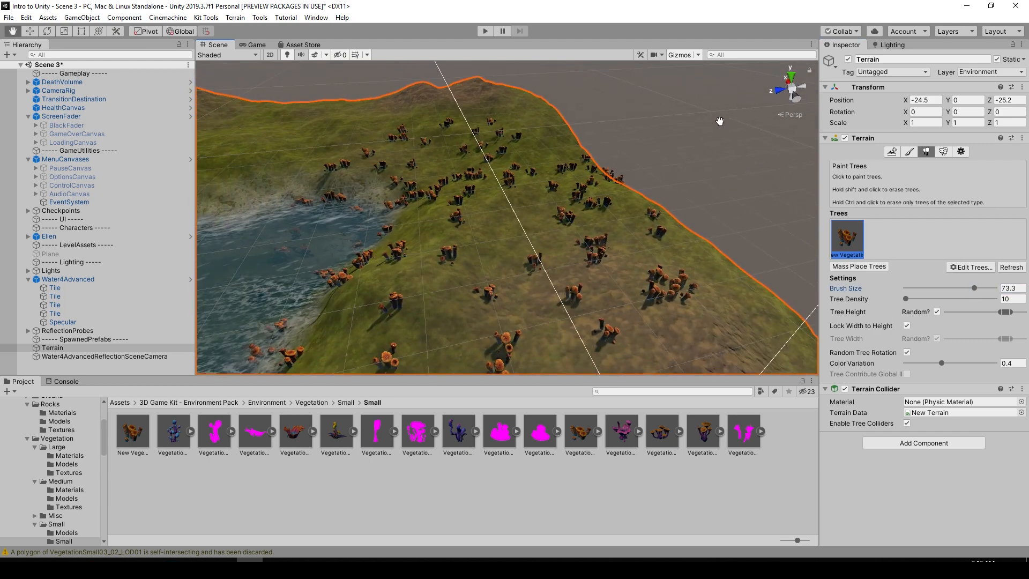
{"action": "scroll", "coordinate": [494, 175], "scroll_direction": "down", "scroll_amount": 4}
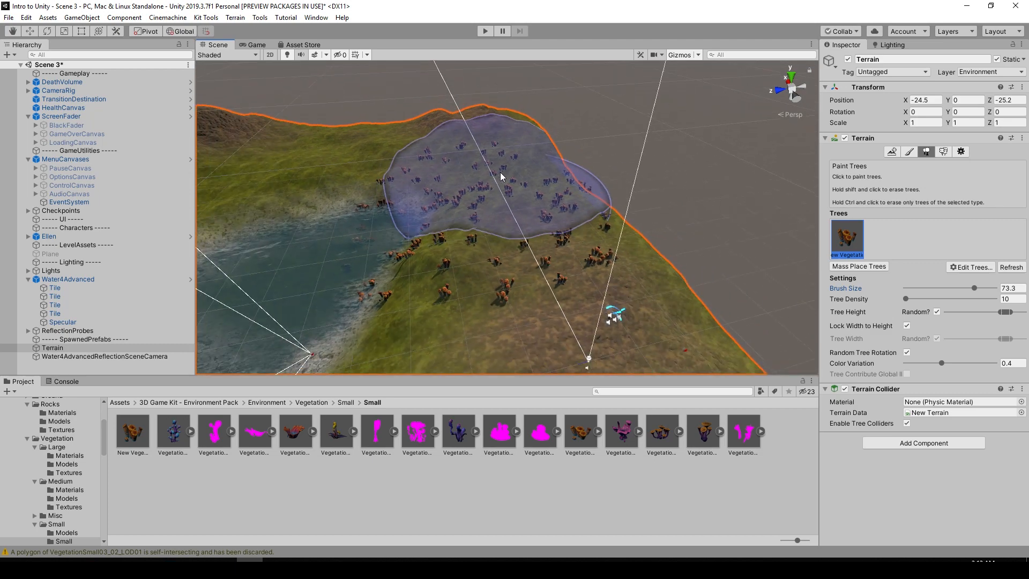
{"action": "mouse_move", "coordinate": [524, 183]}
{"action": "left_mouse_down", "text": "alt"}
{"action": "mouse_move", "coordinate": [413, 235]}
{"action": "mouse_move", "coordinate": [616, 198]}
{"action": "left_mouse_up", "text": "alt"}
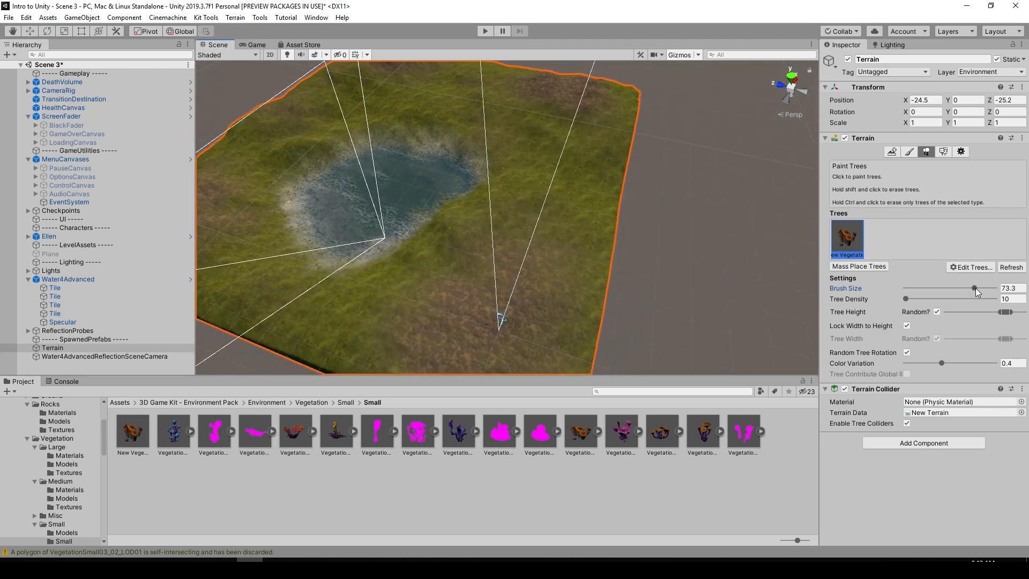
Step: Set the tree brush size to 87.9 and paint New Vegetation over the terrain on all sides of the lake
{"action": "left_click_drag", "start_coordinate": [980, 291], "coordinate": [981, 291]}
{"action": "left_click", "coordinate": [547, 219]}
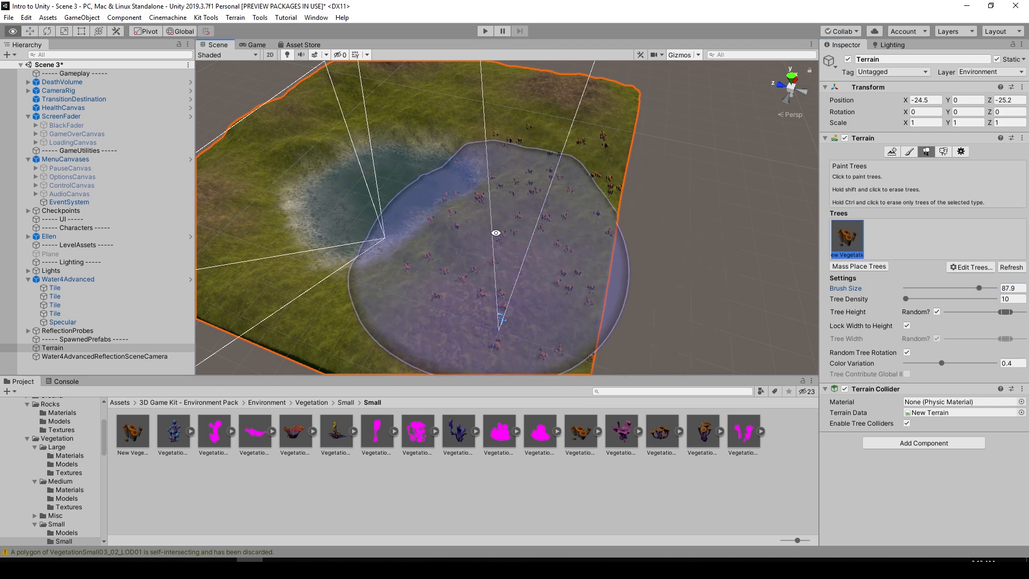
{"action": "middle_click_drag", "start_coordinate": [493, 232], "coordinate": [557, 230]}
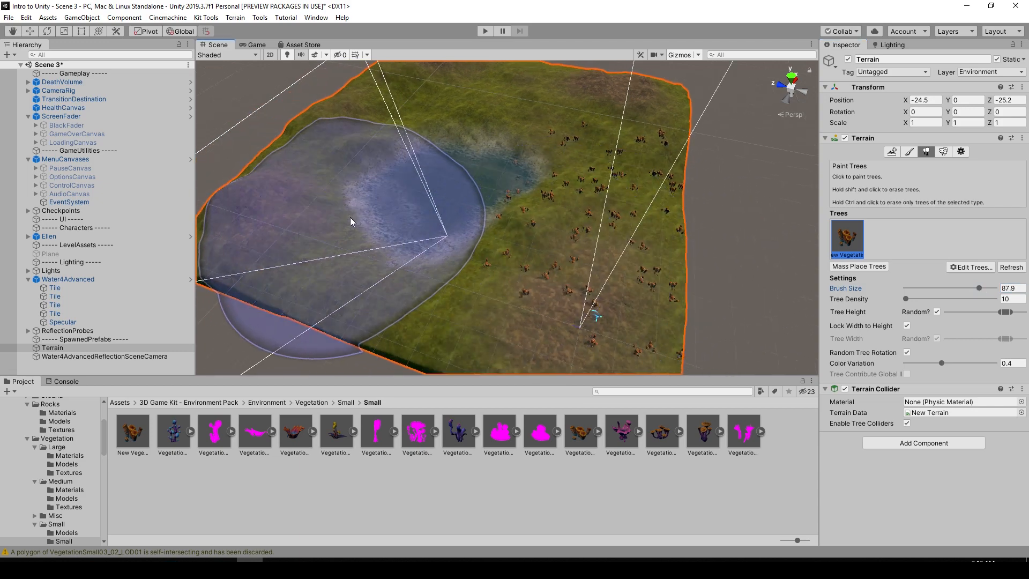
{"action": "left_click", "coordinate": [218, 223]}
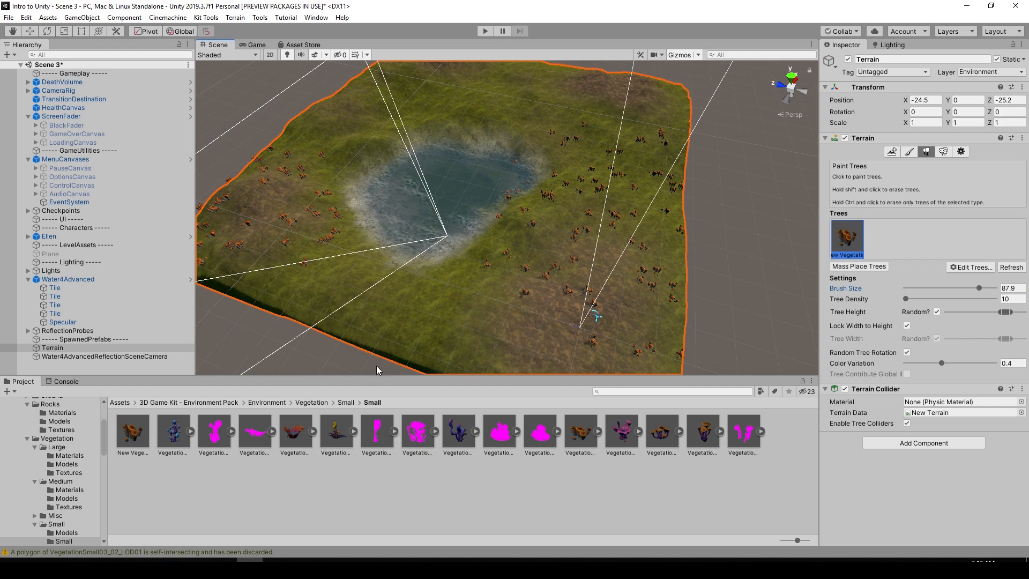
{"action": "mouse_move", "coordinate": [344, 292]}
{"action": "middle_mouse_down"}
{"action": "mouse_move", "coordinate": [338, 239]}
{"action": "mouse_move", "coordinate": [288, 223]}
{"action": "mouse_move", "coordinate": [305, 166]}
{"action": "middle_mouse_up"}
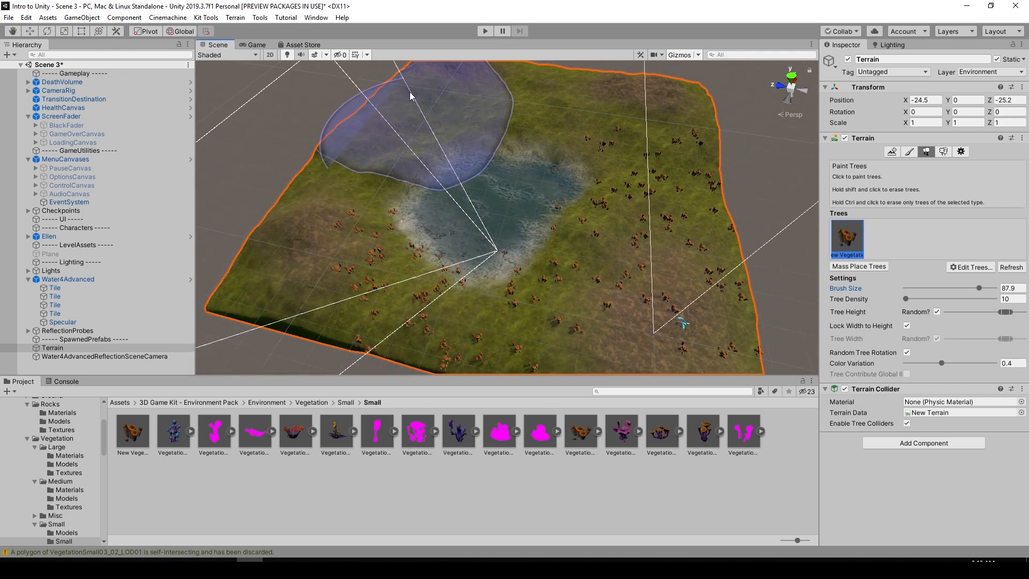
{"action": "mouse_move", "coordinate": [299, 211]}
{"action": "left_mouse_down", "text": "alt"}
{"action": "mouse_move", "coordinate": [471, 139]}
{"action": "mouse_move", "coordinate": [524, 152]}
{"action": "mouse_move", "coordinate": [682, 142]}
{"action": "left_mouse_up", "text": "alt"}
{"action": "left_click", "coordinate": [682, 143]}
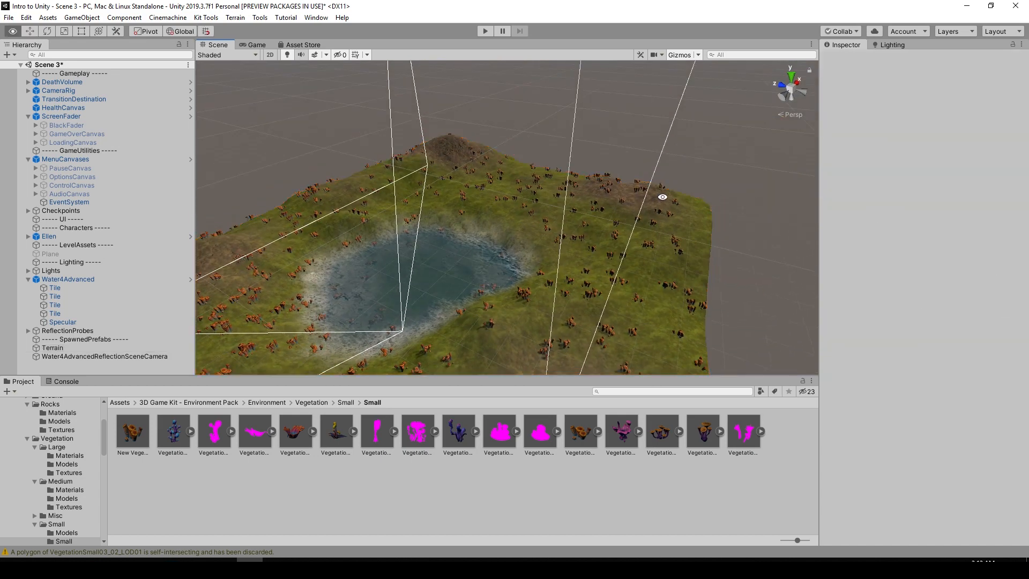
Step: Play the scene and run Ellen among the painted vegetation to test its colliders
{"action": "left_click_drag", "start_coordinate": [663, 196], "coordinate": [587, 110], "text": "alt"}
{"action": "left_click", "coordinate": [484, 253]}
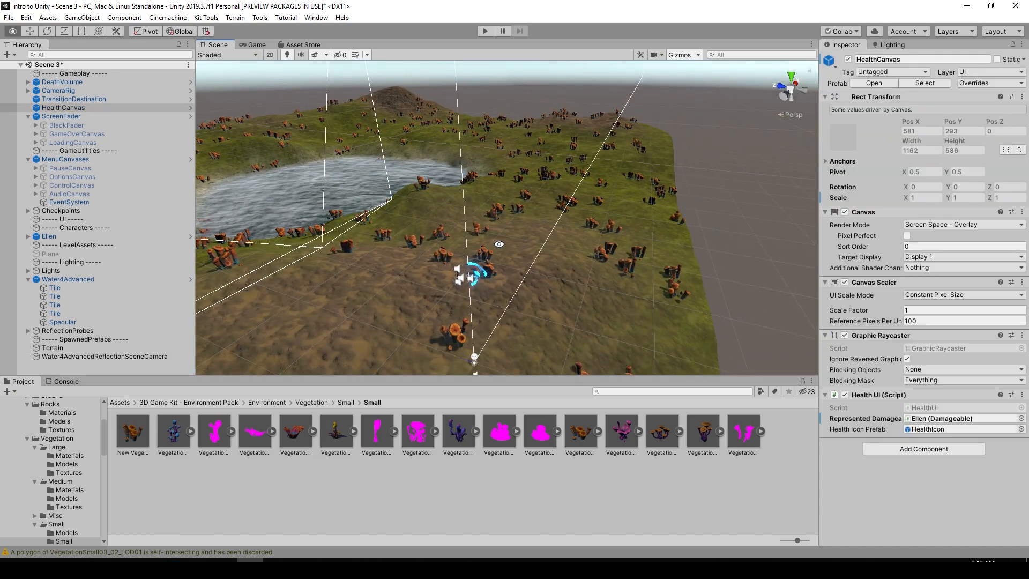
{"action": "left_click_drag", "start_coordinate": [499, 244], "coordinate": [558, 91], "text": "alt"}
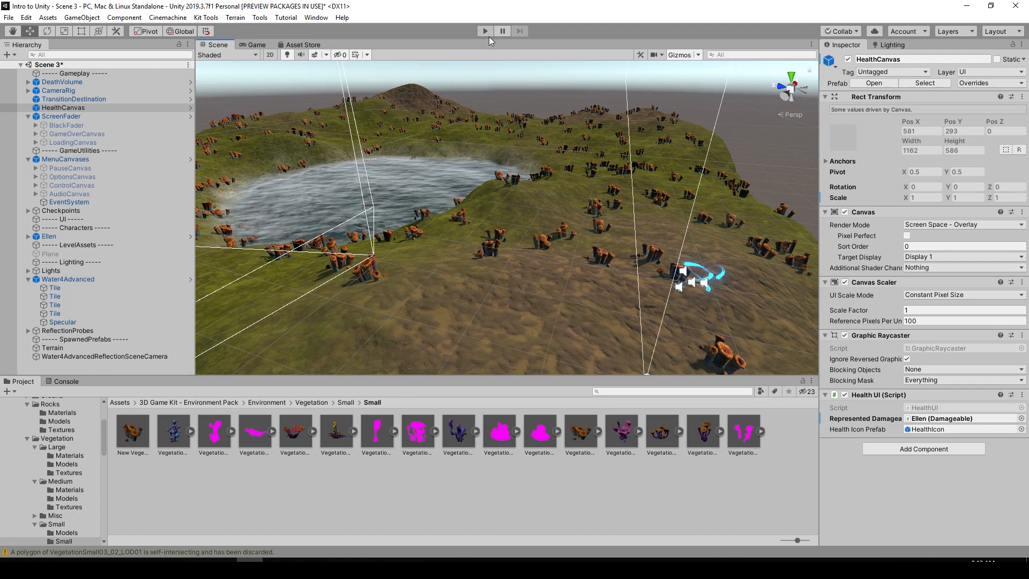
{"action": "left_click", "coordinate": [486, 32]}
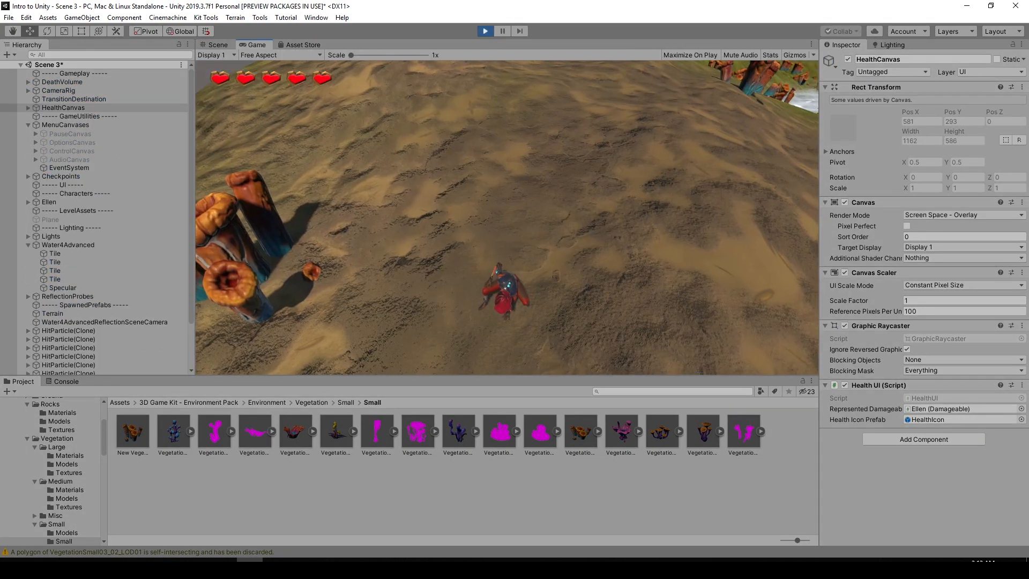
{"action": "key", "text": "w"}
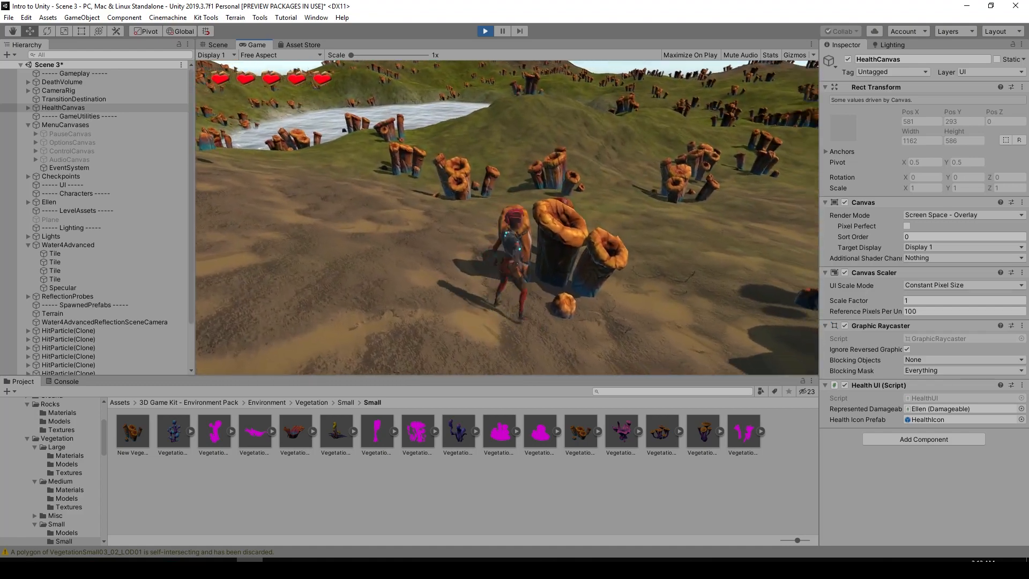
{"action": "key", "text": "d"}
{"action": "key", "text": "w"}
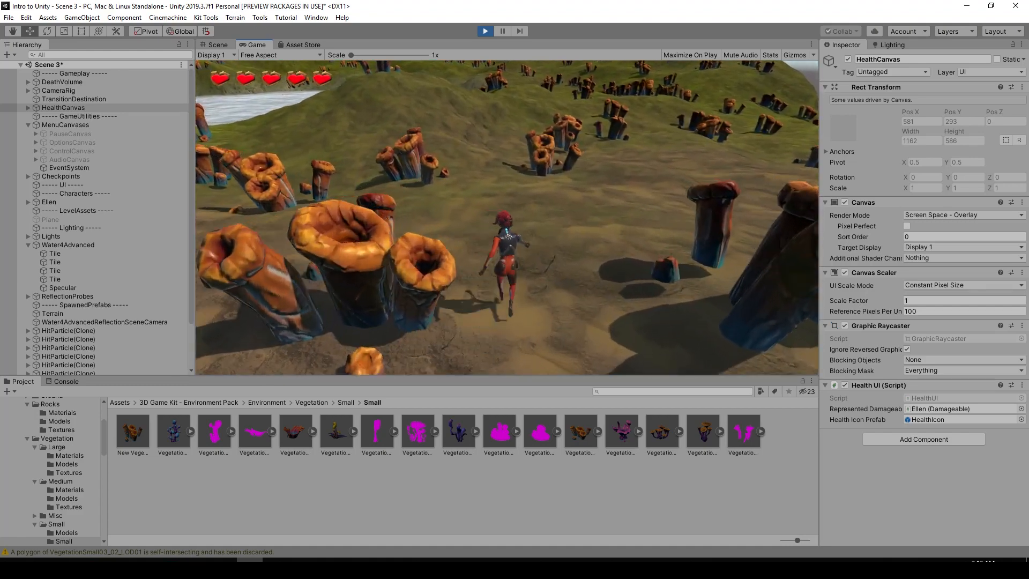
{"action": "key", "text": "a"}
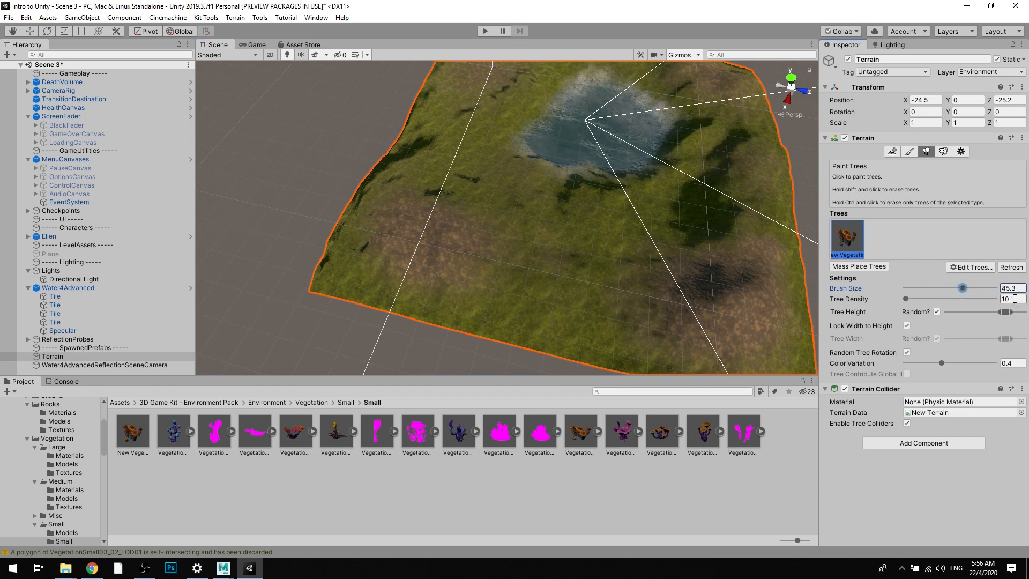
Step: Try painting New Vegetation trees on several parts of the terrain with a brush size of 45.3
{"action": "middle_click_drag", "start_coordinate": [604, 250], "coordinate": [552, 248]}
{"action": "mouse_move", "coordinate": [598, 275]}
{"action": "left_mouse_down"}
{"action": "mouse_move", "coordinate": [468, 245]}
{"action": "mouse_move", "coordinate": [425, 175]}
{"action": "left_mouse_up"}
{"action": "middle_click_drag", "start_coordinate": [425, 180], "coordinate": [423, 214]}
{"action": "left_click", "coordinate": [432, 183]}
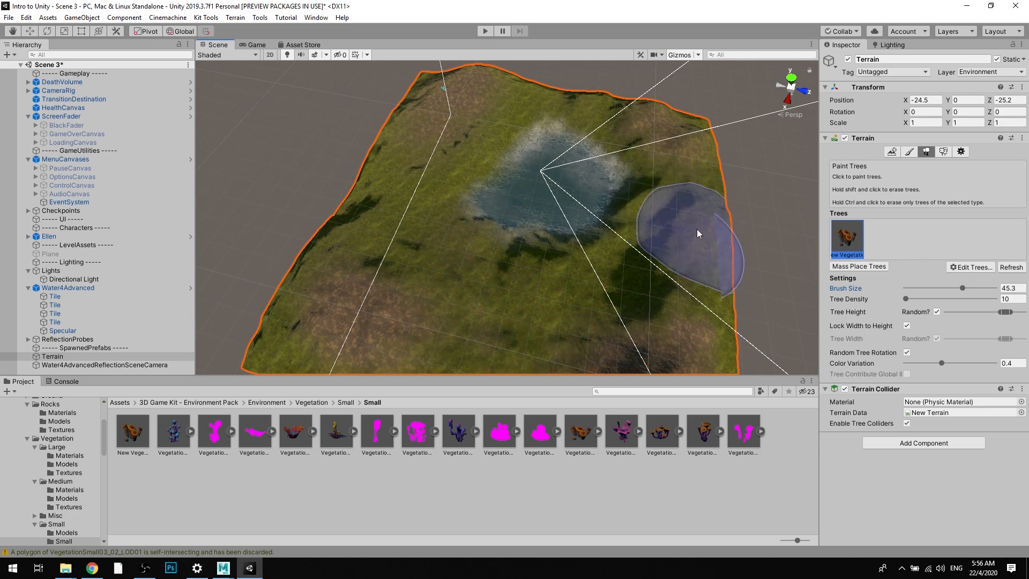
{"action": "middle_click_drag", "start_coordinate": [696, 239], "coordinate": [668, 198]}
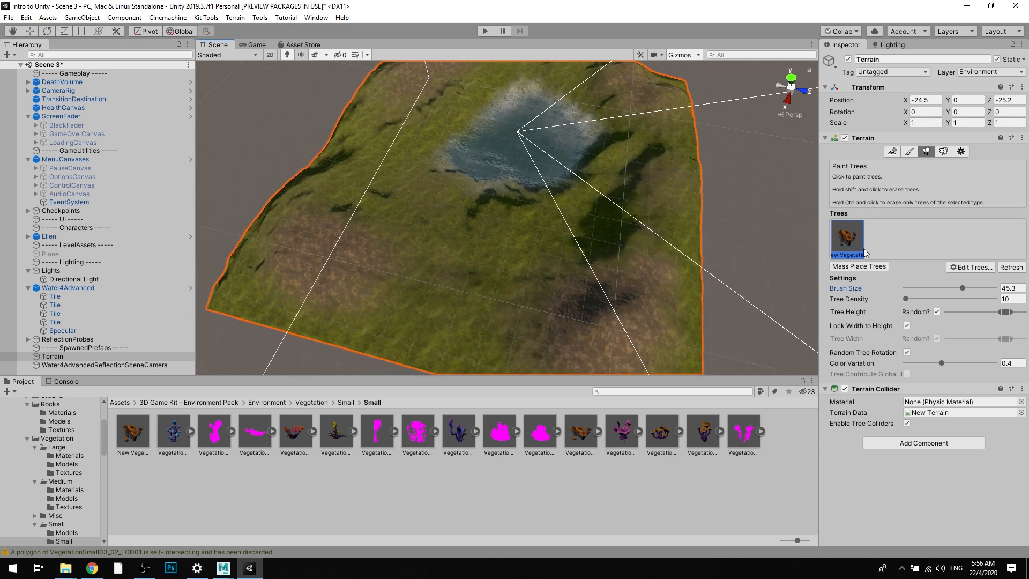
Step: Set the tree brush size to 150, try painting New Vegetation over nearly the whole terrain at once, and inspect the spread
{"action": "left_click_drag", "start_coordinate": [975, 288], "coordinate": [996, 290]}
{"action": "scroll", "coordinate": [556, 205], "scroll_direction": "down", "scroll_amount": 2}
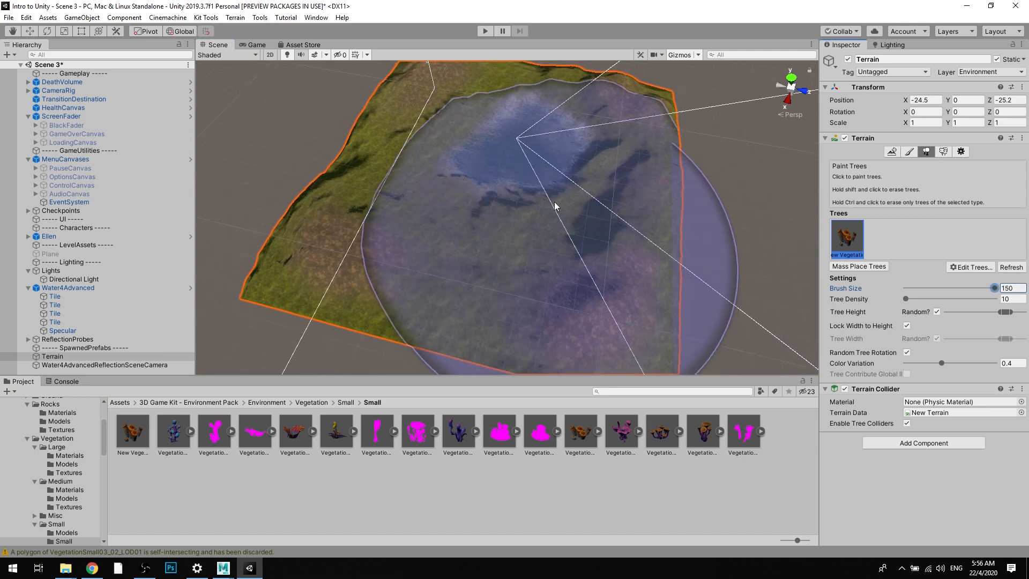
{"action": "left_click_drag", "start_coordinate": [554, 202], "coordinate": [518, 202], "text": "alt"}
{"action": "scroll", "coordinate": [519, 202], "scroll_direction": "down", "scroll_amount": 3}
{"action": "middle_click_drag", "start_coordinate": [520, 198], "coordinate": [520, 228]}
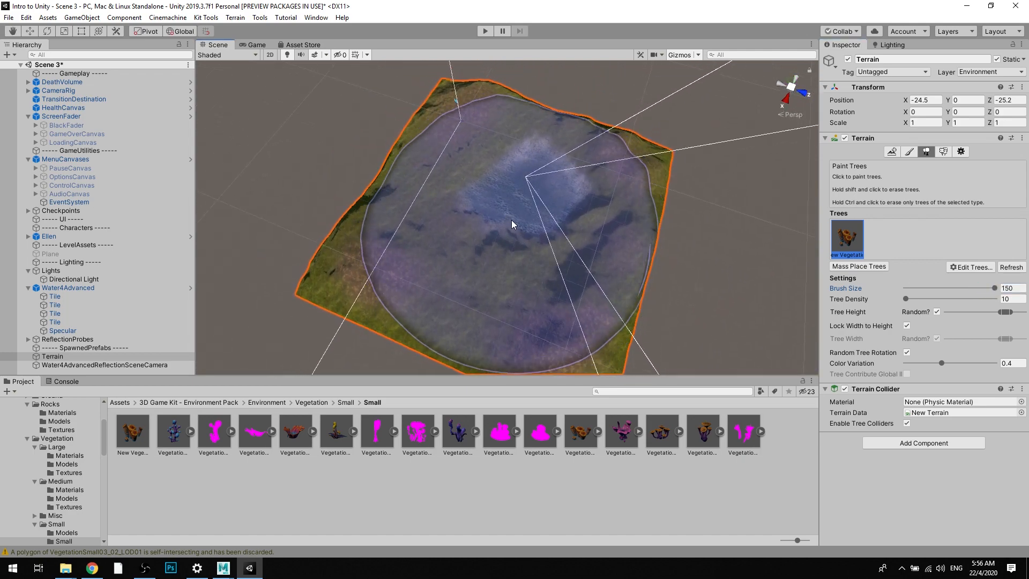
{"action": "left_click", "coordinate": [513, 220]}
{"action": "left_click_drag", "start_coordinate": [655, 229], "coordinate": [758, 179], "text": "alt"}
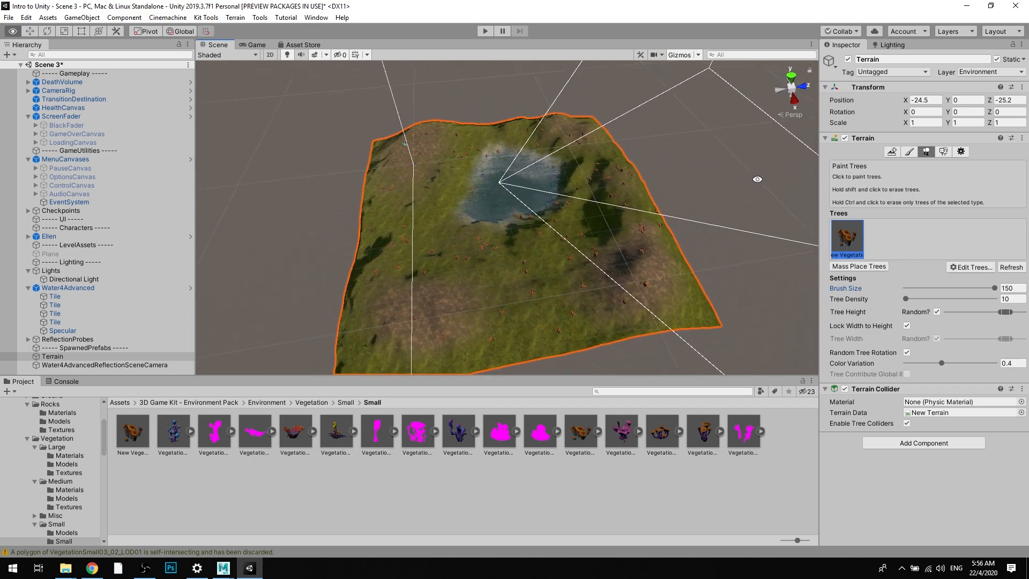
{"action": "mouse_move", "coordinate": [500, 205]}
{"action": "left_mouse_down", "text": "alt"}
{"action": "mouse_move", "coordinate": [660, 198]}
{"action": "mouse_move", "coordinate": [643, 161]}
{"action": "mouse_move", "coordinate": [621, 163]}
{"action": "mouse_move", "coordinate": [600, 92]}
{"action": "mouse_move", "coordinate": [727, 118]}
{"action": "mouse_move", "coordinate": [648, 193]}
{"action": "mouse_move", "coordinate": [742, 248]}
{"action": "mouse_move", "coordinate": [745, 193]}
{"action": "mouse_move", "coordinate": [644, 136]}
{"action": "mouse_move", "coordinate": [713, 136]}
{"action": "left_mouse_up", "text": "alt"}
{"action": "mouse_move", "coordinate": [579, 134]}
{"action": "left_mouse_down", "text": "alt"}
{"action": "mouse_move", "coordinate": [712, 131]}
{"action": "mouse_move", "coordinate": [601, 139]}
{"action": "left_mouse_up", "text": "alt"}
{"action": "scroll", "coordinate": [600, 140], "scroll_direction": "up", "scroll_amount": 3}
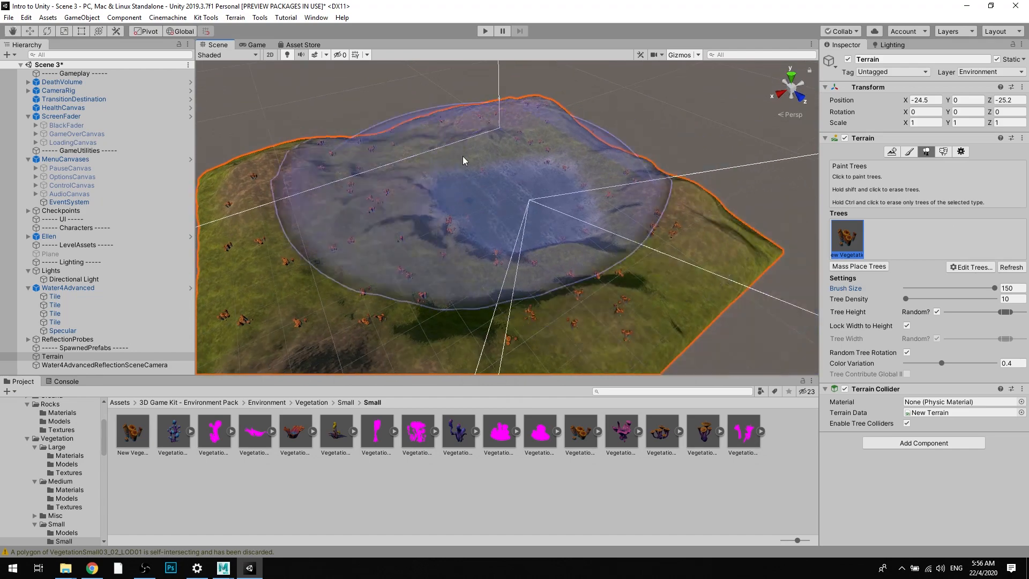
{"action": "scroll", "coordinate": [501, 131], "scroll_direction": "down", "scroll_amount": 1}
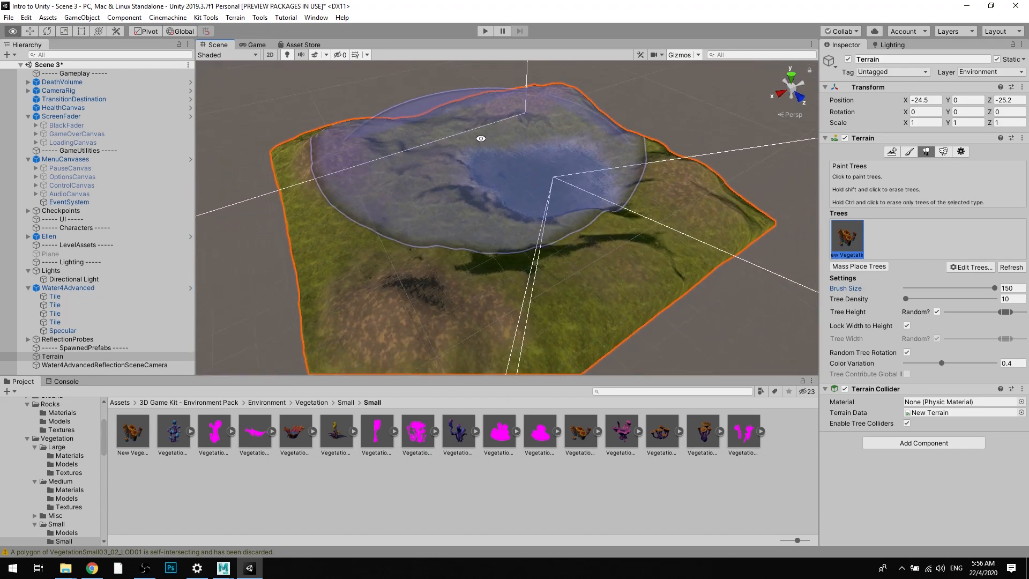
Step: Paint New Vegetation trees across nearly the whole terrain around the lake with the 150 brush, undoing and repainting the spread once
{"action": "left_click_drag", "start_coordinate": [480, 138], "coordinate": [428, 190], "text": "alt"}
{"action": "scroll", "coordinate": [430, 188], "scroll_direction": "down", "scroll_amount": 2}
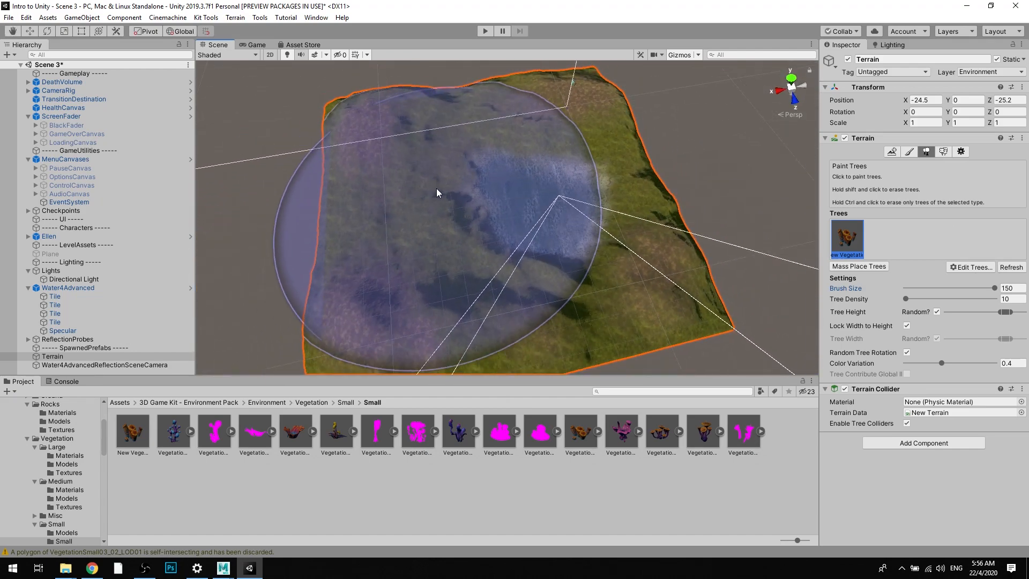
{"action": "left_click", "coordinate": [495, 197]}
{"action": "left_click_drag", "start_coordinate": [501, 201], "coordinate": [650, 175], "text": "alt"}
{"action": "key", "text": "ctrl+z"}
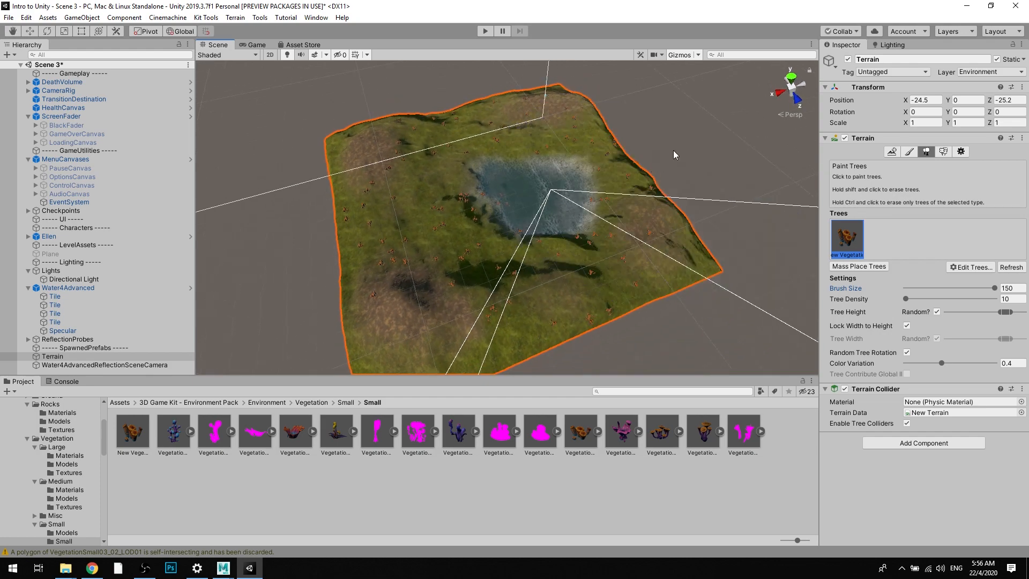
{"action": "left_click", "coordinate": [483, 201]}
{"action": "scroll", "coordinate": [623, 161], "scroll_direction": "up", "scroll_amount": 3}
{"action": "scroll", "coordinate": [622, 145], "scroll_direction": "down", "scroll_amount": 5}
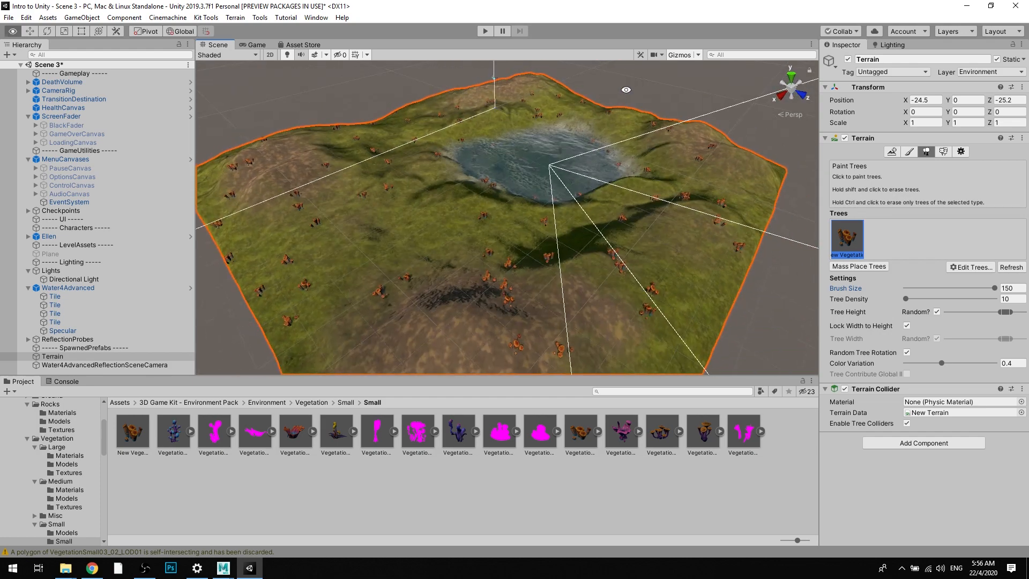
Step: Leave tree painting, deselect the terrain, and examine the vegetation spread around the lake and hills from several angles
{"action": "key", "text": "w"}
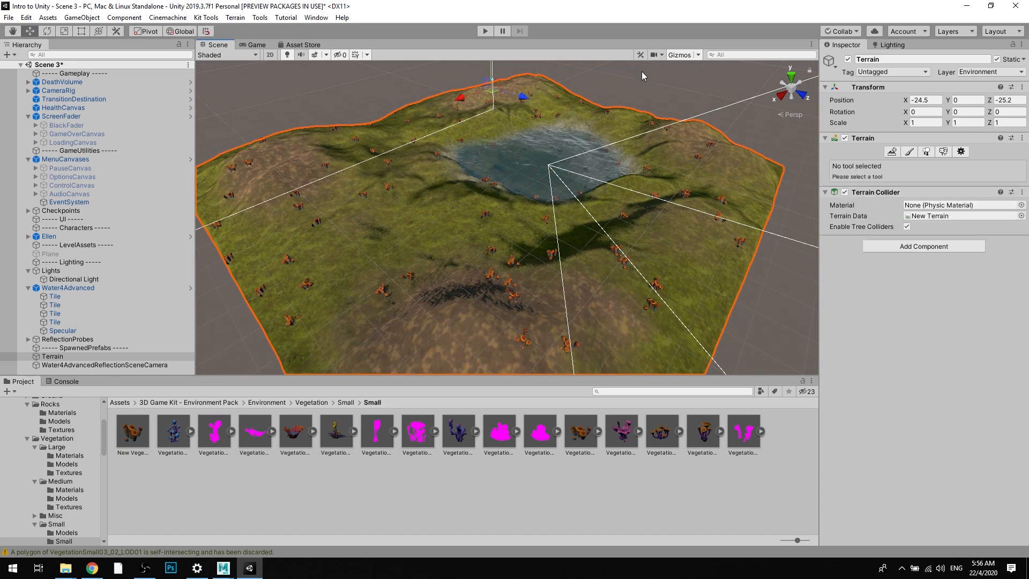
{"action": "left_click", "coordinate": [641, 72]}
{"action": "left_click_drag", "start_coordinate": [563, 187], "coordinate": [576, 155], "text": "alt"}
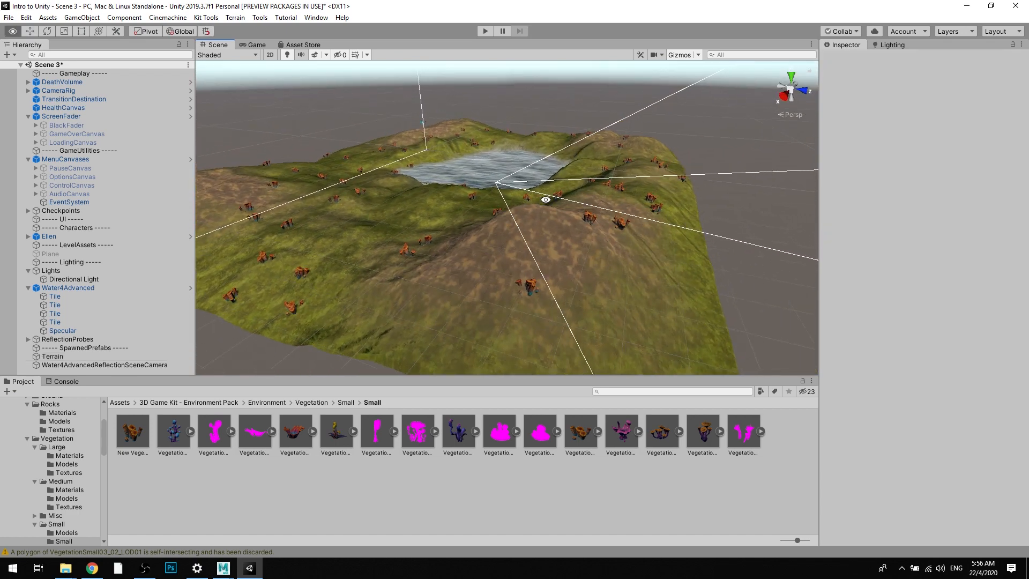
{"action": "scroll", "coordinate": [546, 199], "scroll_direction": "up", "scroll_amount": 3, "text": "alt"}
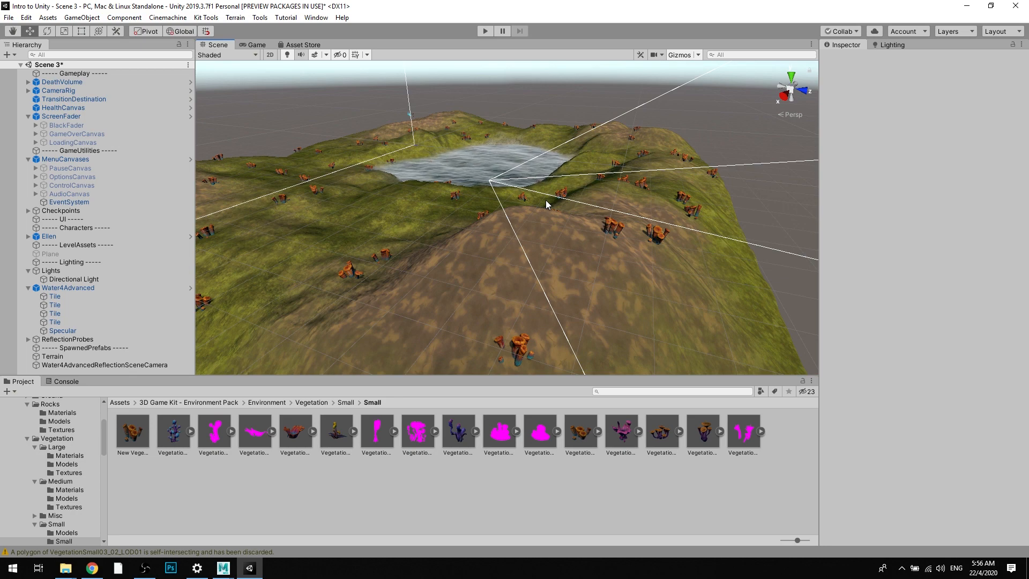
{"action": "key", "text": "alt"}
{"action": "left_click_drag", "start_coordinate": [546, 199], "coordinate": [370, 134], "text": "alt"}
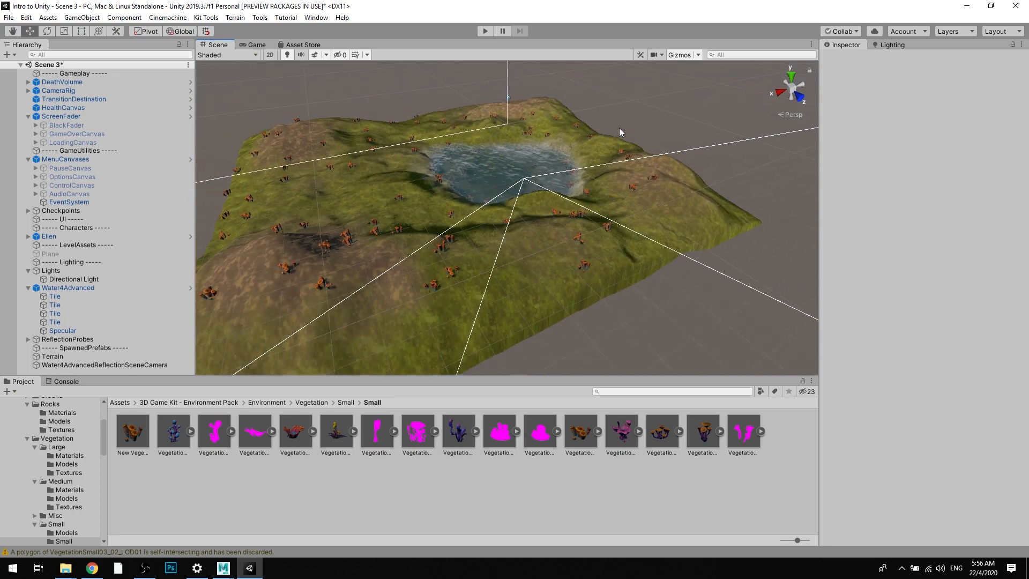
{"action": "scroll", "coordinate": [634, 174], "scroll_direction": "down", "scroll_amount": 2}
{"action": "middle_click_drag", "start_coordinate": [552, 200], "coordinate": [631, 198]}
{"action": "left_click_drag", "start_coordinate": [441, 119], "coordinate": [374, 167], "text": "alt"}
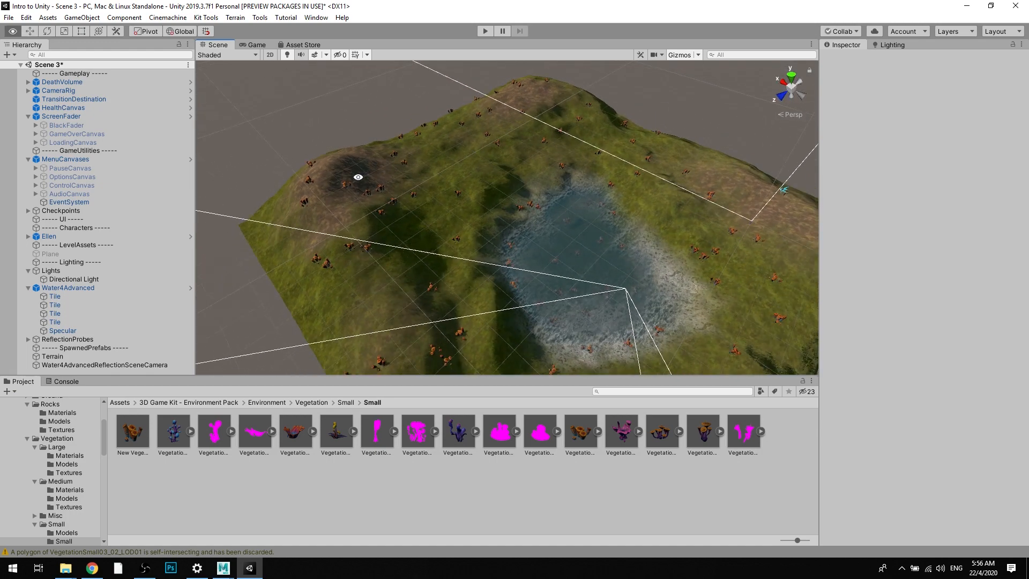
{"action": "left_click_drag", "start_coordinate": [508, 186], "coordinate": [544, 186], "text": "alt"}
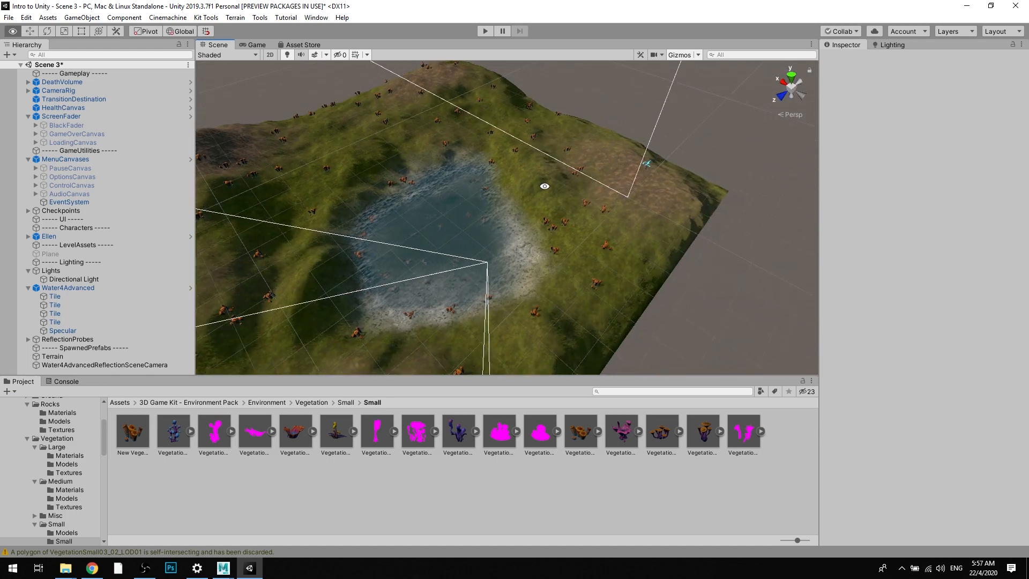
{"action": "left_click_drag", "start_coordinate": [633, 177], "coordinate": [641, 159], "text": "alt"}
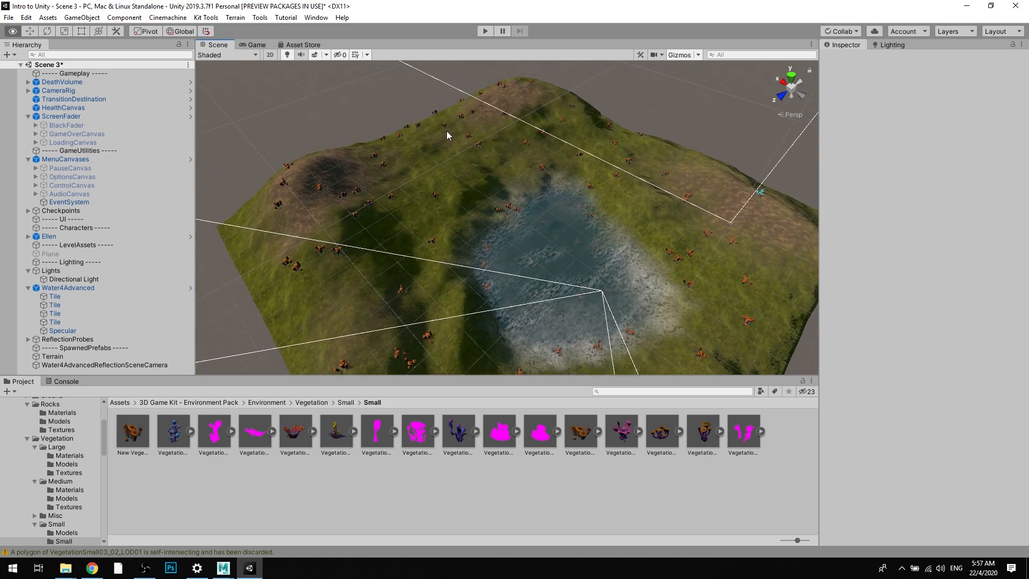
{"action": "left_click_drag", "start_coordinate": [447, 131], "coordinate": [558, 177], "text": "alt"}
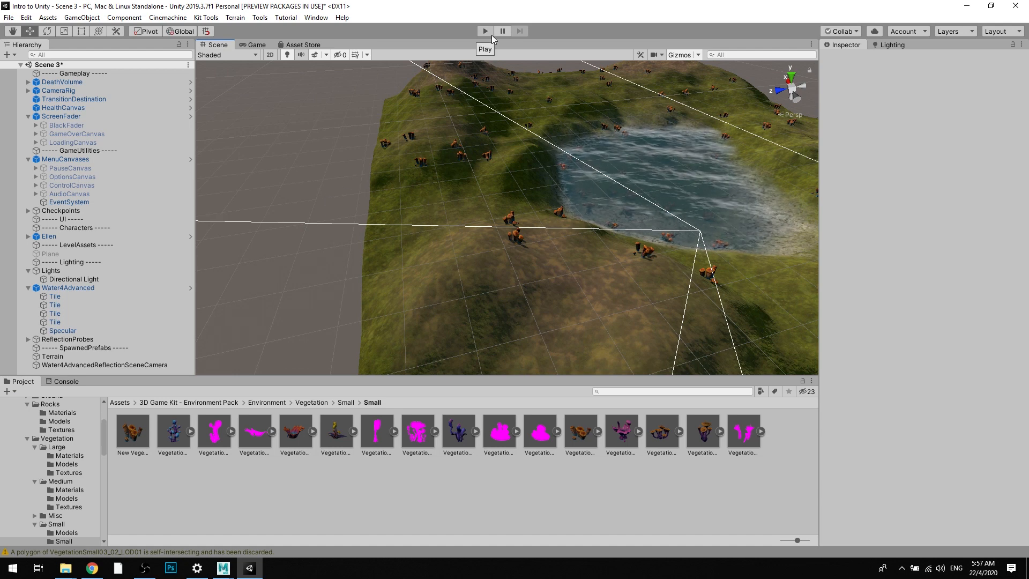
{"action": "middle_click_drag", "start_coordinate": [588, 179], "coordinate": [485, 198], "text": "alt"}
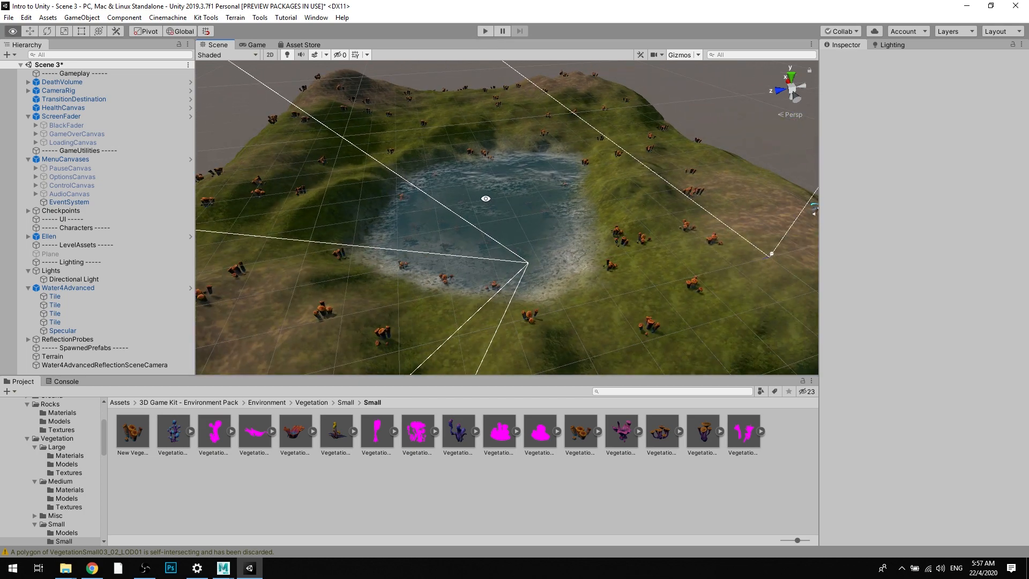
{"action": "scroll", "coordinate": [517, 202], "scroll_direction": "up", "scroll_amount": 6, "text": "alt"}
{"action": "scroll", "coordinate": [517, 203], "scroll_direction": "down", "scroll_amount": 5, "text": "alt"}
{"action": "left_click_drag", "start_coordinate": [517, 204], "coordinate": [480, 183], "text": "alt"}
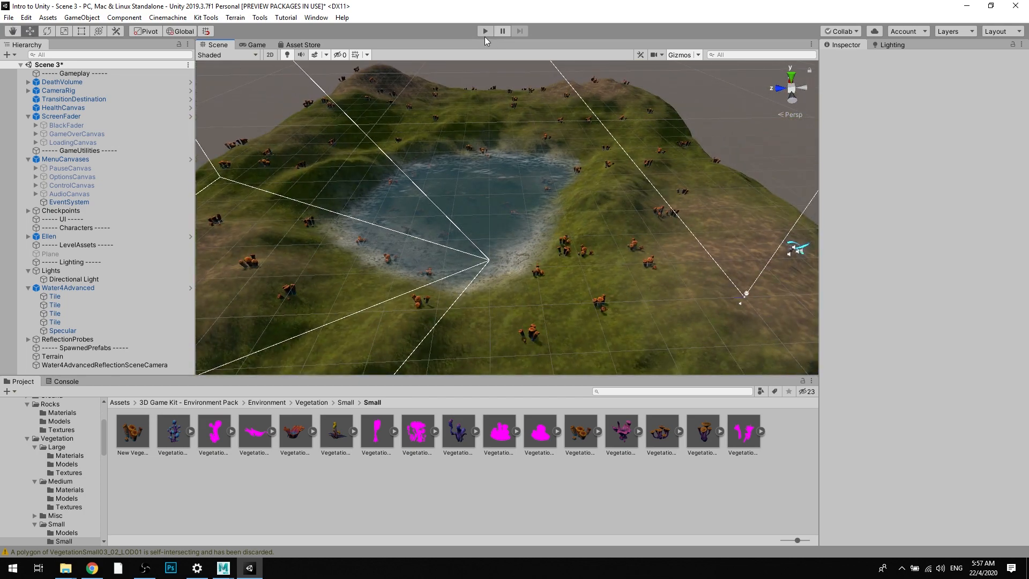
Step: Play the scene, run Ellen across the vegetated terrain, and stop playback
{"action": "left_click", "coordinate": [485, 31]}
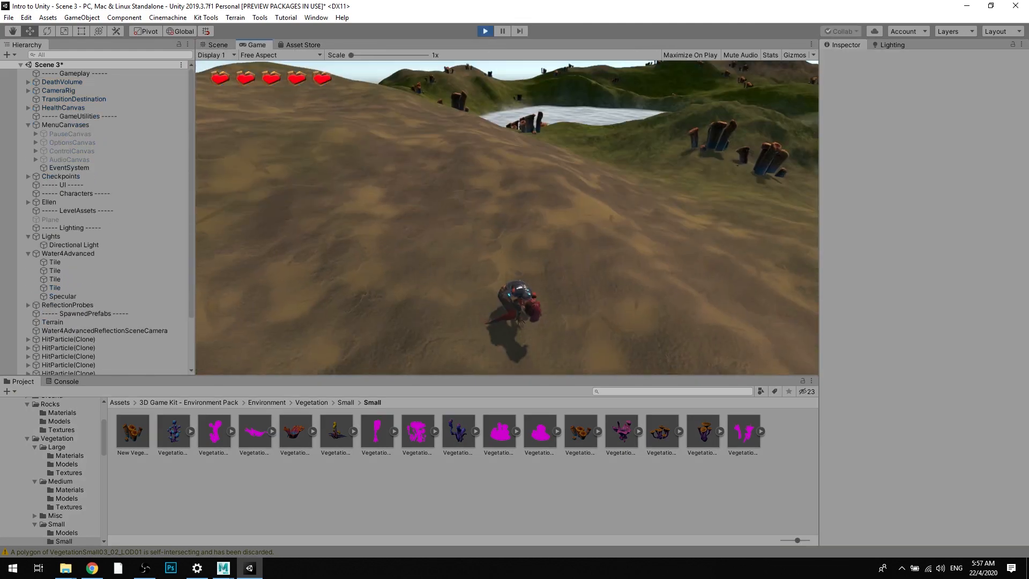
{"action": "key", "text": "w"}
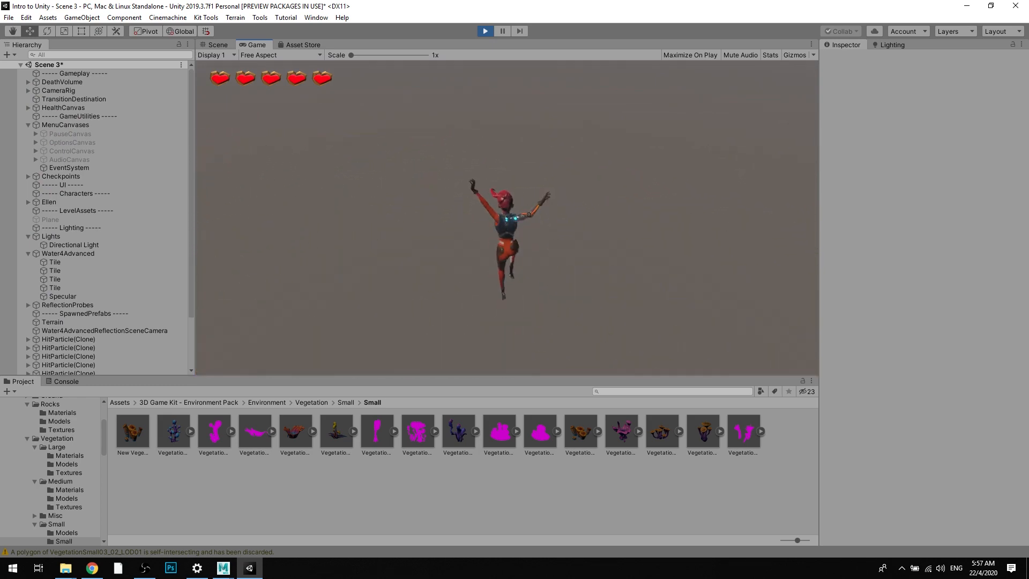
{"action": "key", "text": "Escape"}
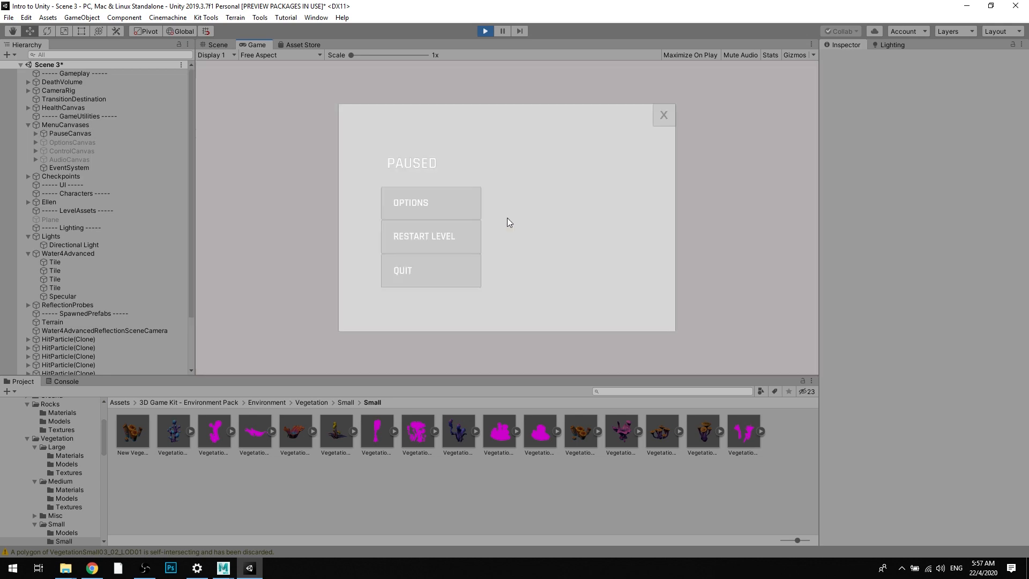
{"action": "left_click", "coordinate": [486, 31]}
Step: Open the Environment folder of the 3D Game Kit - Environment Pack in the project assets
{"action": "left_click", "coordinate": [475, 157]}
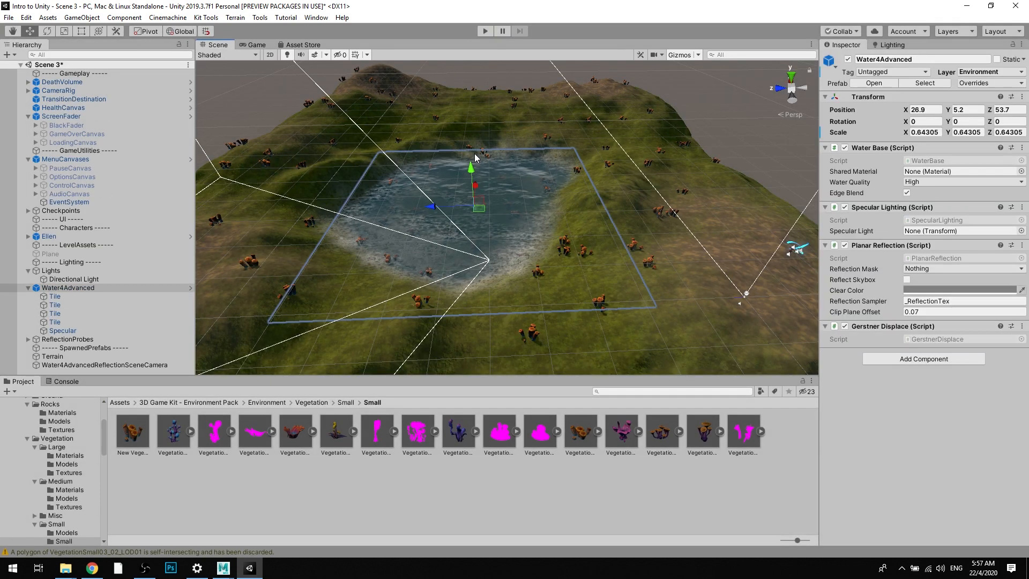
{"action": "scroll", "coordinate": [475, 155], "scroll_direction": "down", "scroll_amount": 5}
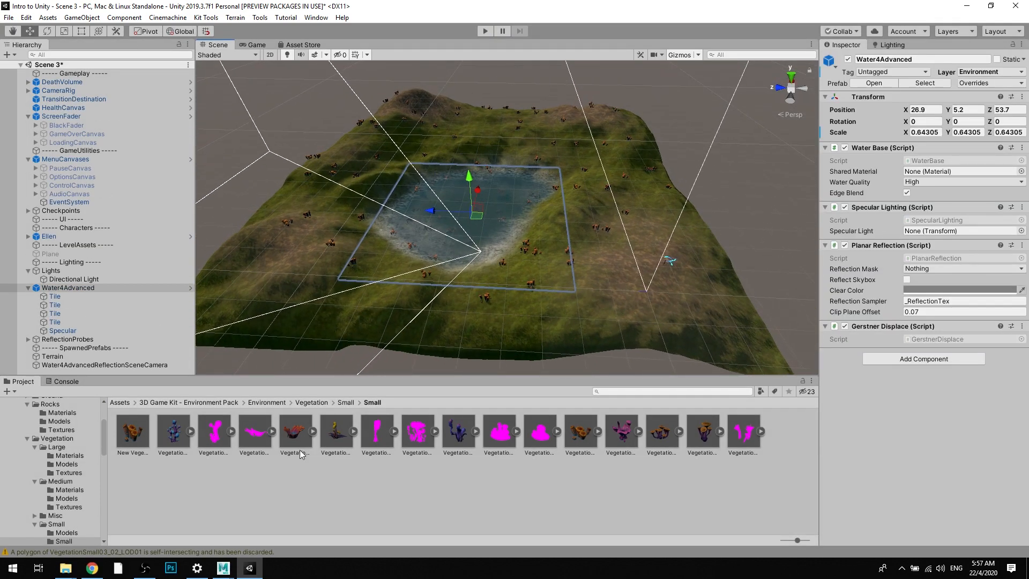
{"action": "left_click", "coordinate": [277, 404]}
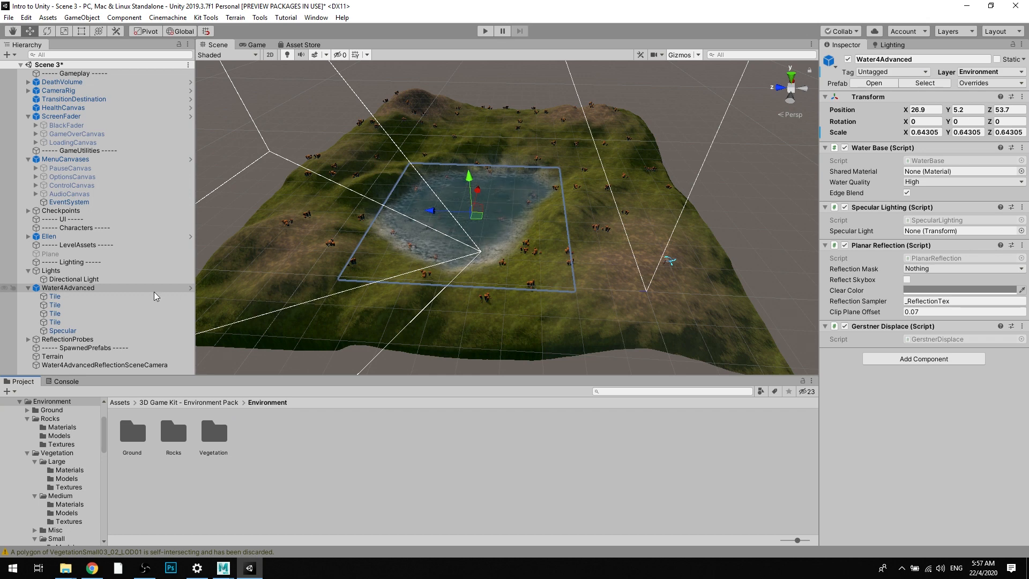
Step: Raise the Directional Light to Y 22.51, rotate it to about 68.6, -153.9, -134.9, and check the lighting around the lake
{"action": "left_click", "coordinate": [115, 278]}
{"action": "middle_click_drag", "start_coordinate": [402, 290], "coordinate": [310, 223]}
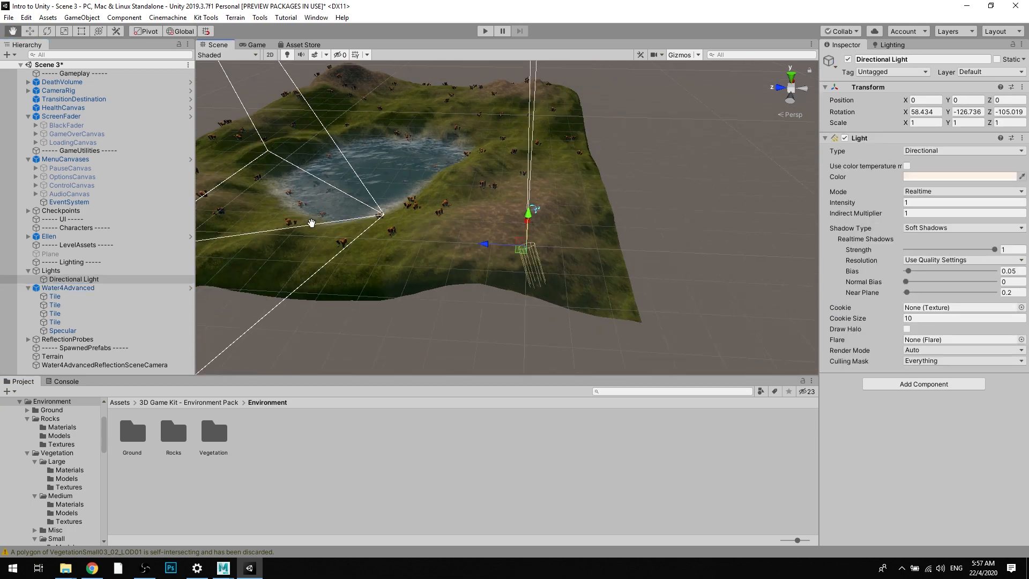
{"action": "left_click_drag", "start_coordinate": [590, 242], "coordinate": [375, 230], "text": "alt"}
{"action": "left_click_drag", "start_coordinate": [474, 236], "coordinate": [430, 200], "text": "alt"}
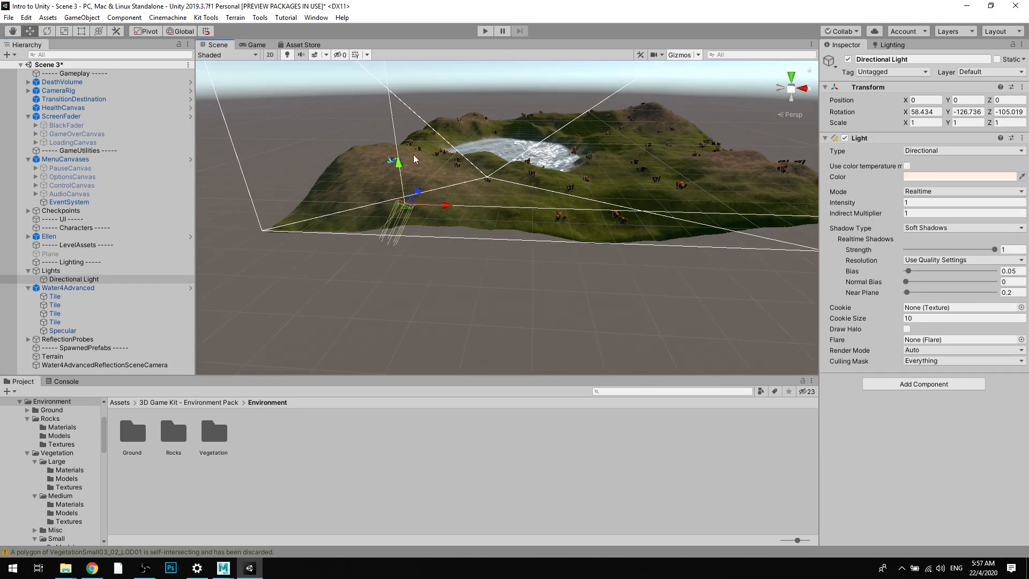
{"action": "middle_click_drag", "start_coordinate": [414, 154], "coordinate": [493, 181]}
{"action": "scroll", "coordinate": [493, 181], "scroll_direction": "up", "scroll_amount": 3}
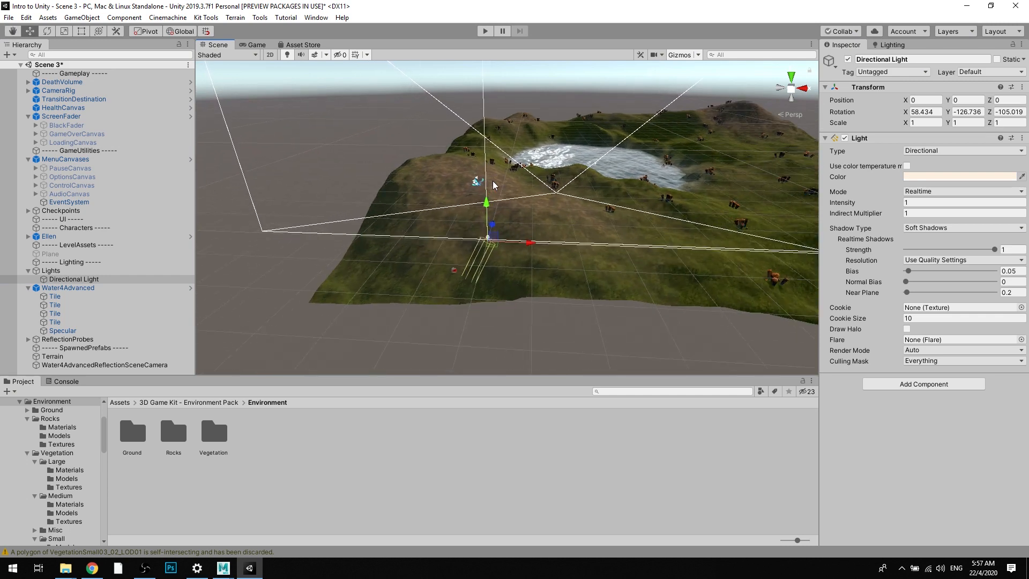
{"action": "scroll", "coordinate": [493, 185], "scroll_direction": "up", "scroll_amount": 2}
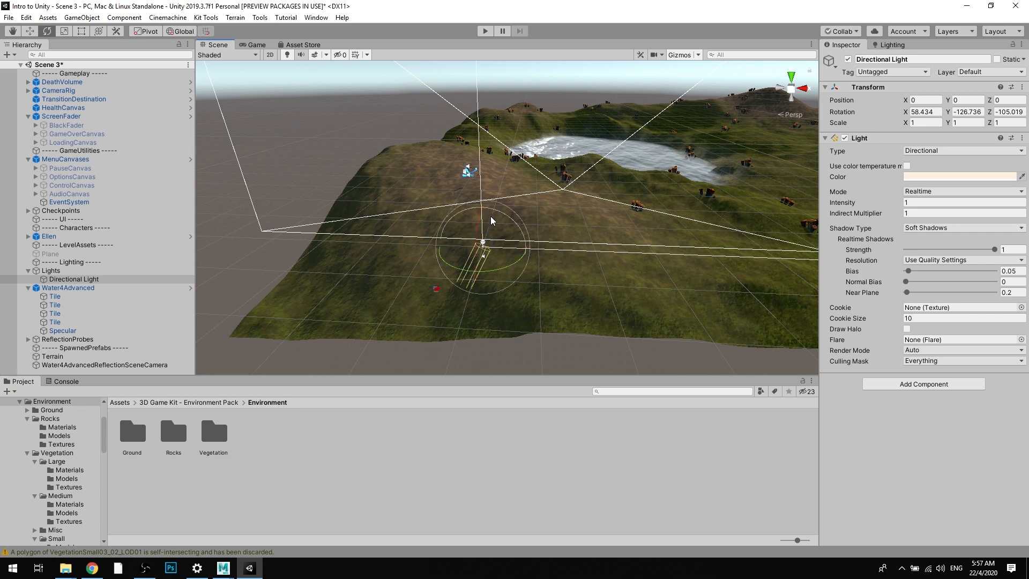
{"action": "left_click_drag", "start_coordinate": [458, 247], "coordinate": [416, 261]}
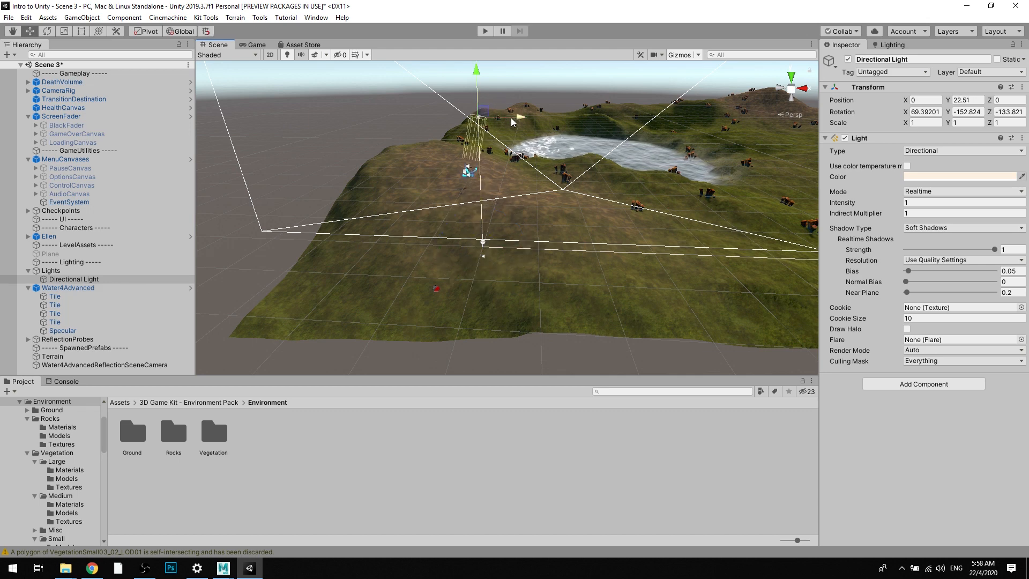
{"action": "left_click_drag", "start_coordinate": [513, 109], "coordinate": [392, 174], "text": "alt"}
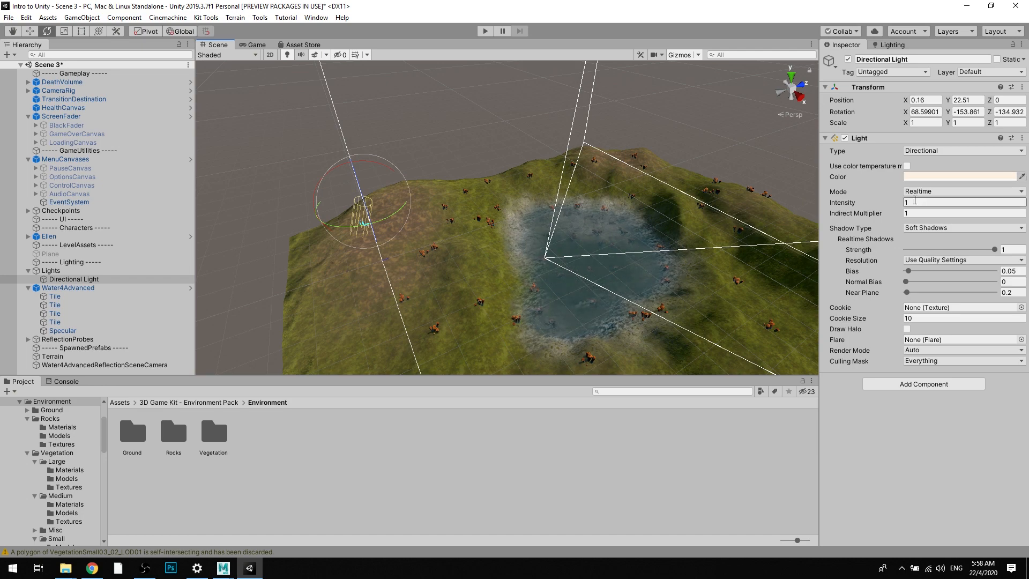
{"action": "left_click", "coordinate": [540, 225]}
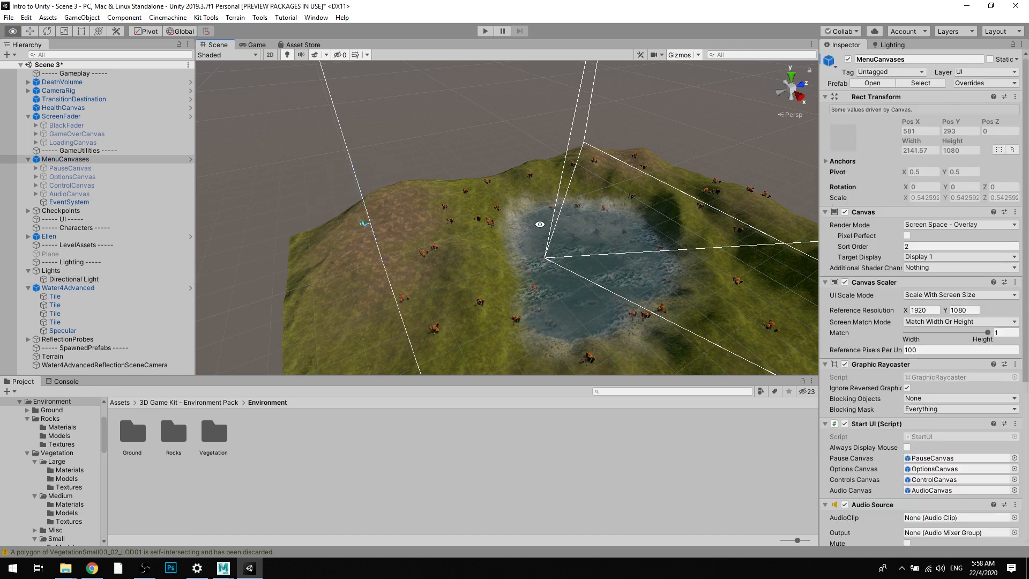
{"action": "left_click_drag", "start_coordinate": [539, 225], "coordinate": [561, 184], "text": "alt"}
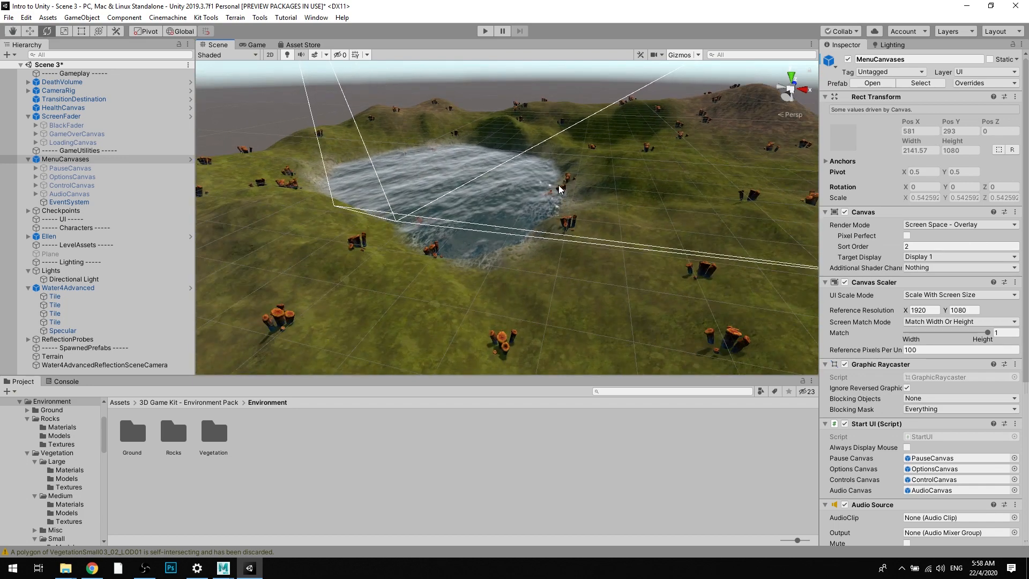
{"action": "scroll", "coordinate": [559, 189], "scroll_direction": "down", "scroll_amount": 2}
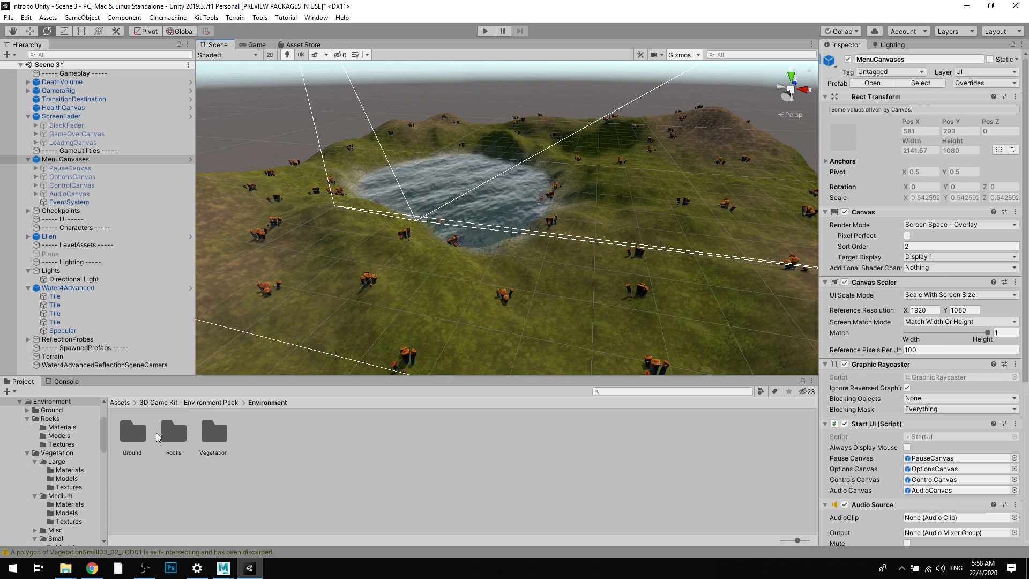
Step: Look into the Ground folder, and open the Models folder under Rocks
{"action": "double_click", "coordinate": [142, 441]}
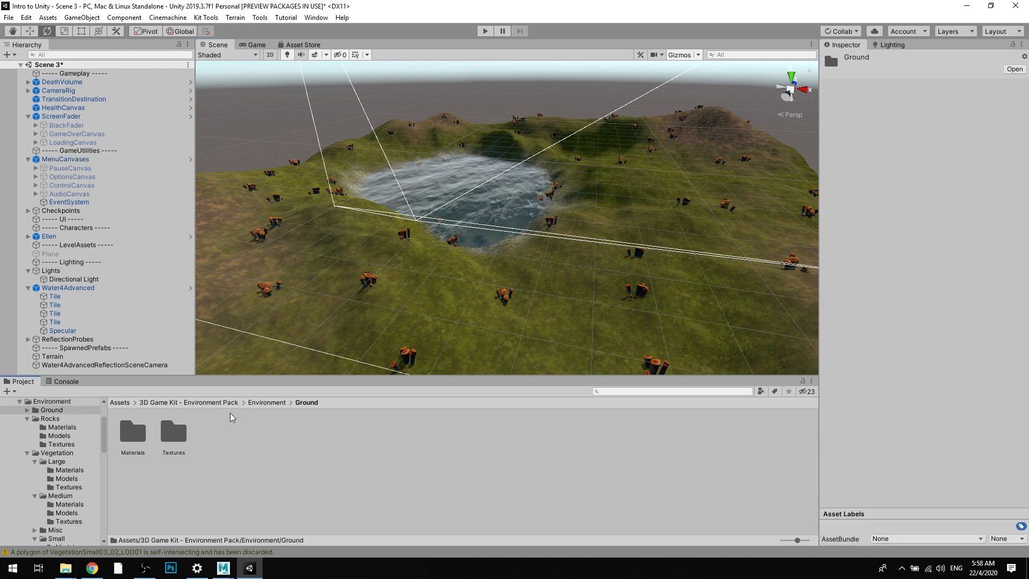
{"action": "left_click", "coordinate": [277, 402]}
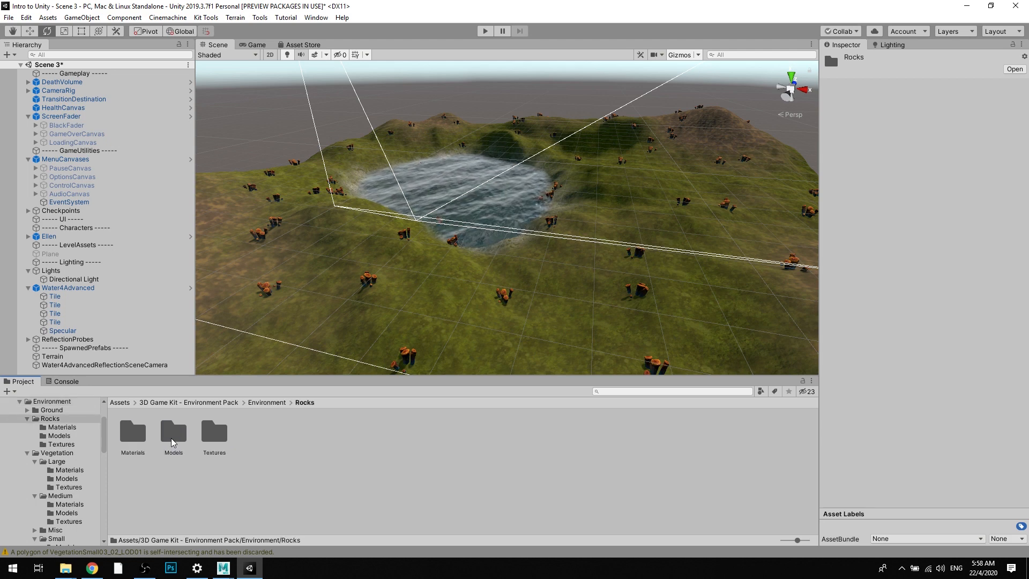
{"action": "double_click", "coordinate": [173, 434]}
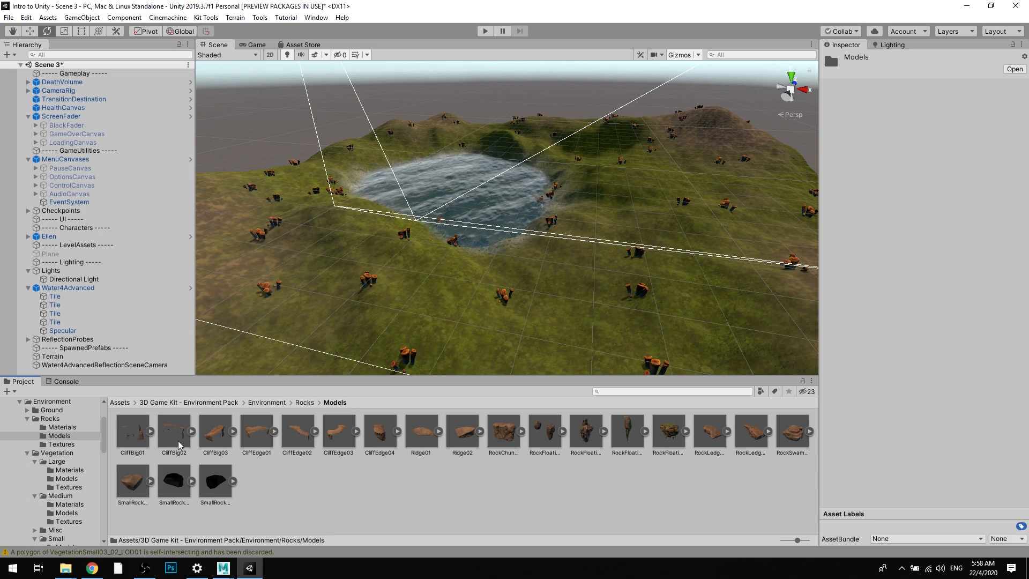
Step: Add the CliffBig01 rock model to the scene on the terrain and rotate it to 148.333 degrees about Y
{"action": "left_click_drag", "start_coordinate": [243, 369], "coordinate": [368, 294]}
{"action": "left_click_drag", "start_coordinate": [368, 294], "coordinate": [572, 209], "text": "alt"}
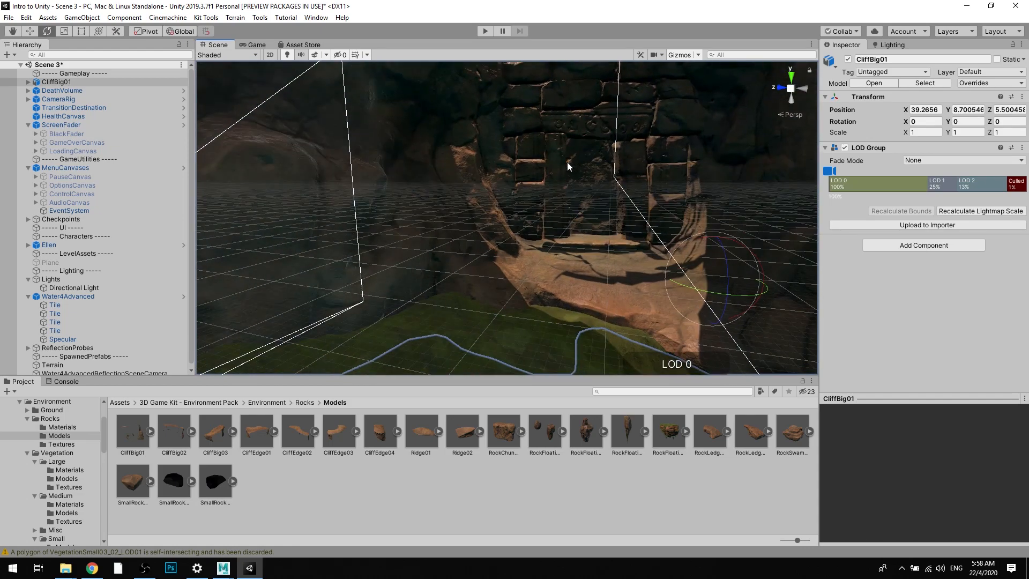
{"action": "mouse_move", "coordinate": [568, 162]}
{"action": "left_mouse_down", "text": "alt"}
{"action": "mouse_move", "coordinate": [581, 182]}
{"action": "mouse_move", "coordinate": [579, 249]}
{"action": "mouse_move", "coordinate": [472, 284]}
{"action": "mouse_move", "coordinate": [384, 290]}
{"action": "mouse_move", "coordinate": [683, 255]}
{"action": "mouse_move", "coordinate": [710, 274]}
{"action": "mouse_move", "coordinate": [650, 273]}
{"action": "mouse_move", "coordinate": [657, 253]}
{"action": "left_mouse_up", "text": "alt"}
{"action": "scroll", "coordinate": [558, 278], "scroll_direction": "down", "scroll_amount": 3}
{"action": "scroll", "coordinate": [588, 232], "scroll_direction": "up", "scroll_amount": 2}
Step: Move CliffBig01 to X -9.7 and raise it to Y 13.3 so it stands at the terrain's edge
{"action": "key", "text": "w"}
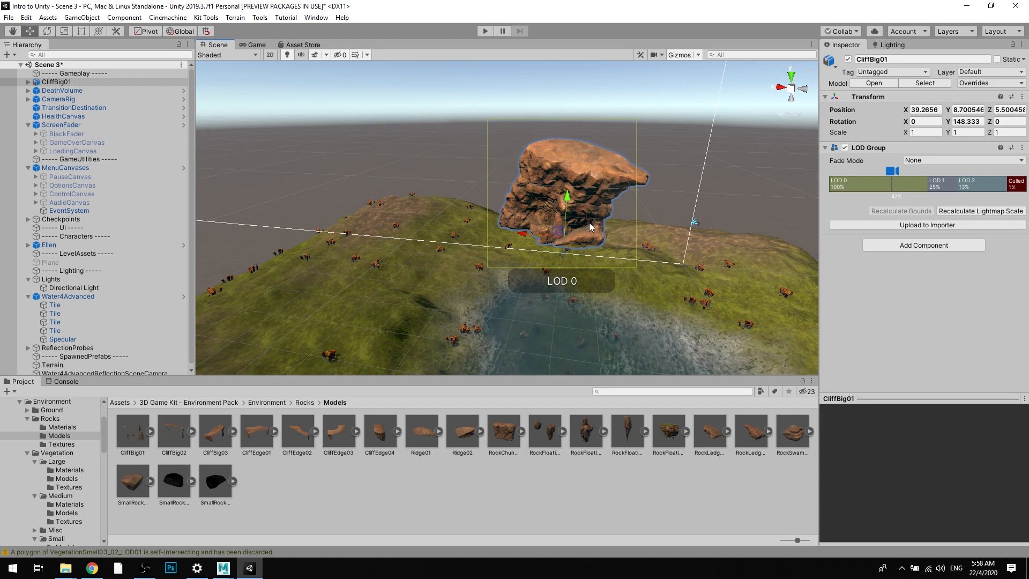
{"action": "left_click_drag", "start_coordinate": [523, 234], "coordinate": [564, 256]}
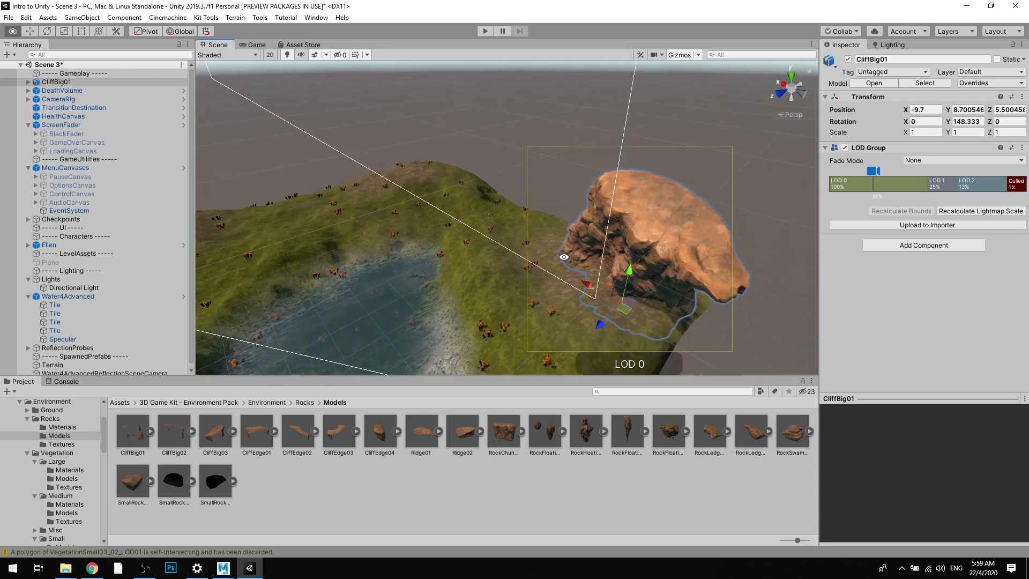
{"action": "left_click_drag", "start_coordinate": [623, 274], "coordinate": [544, 237]}
{"action": "scroll", "coordinate": [652, 249], "scroll_direction": "up", "scroll_amount": 3}
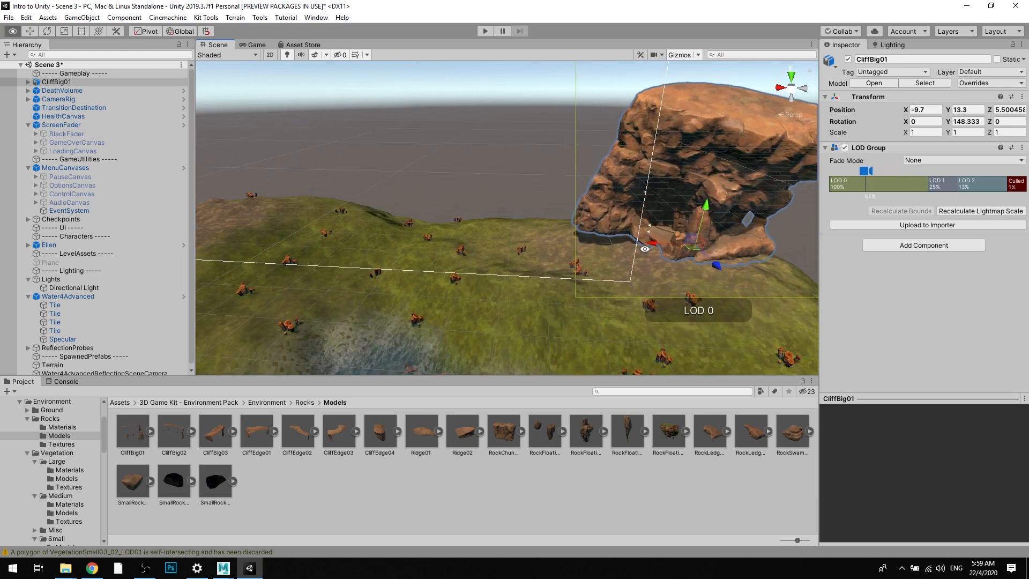
Step: Move CliffBig01 to X -21 and lower it to Y 12.4 so it stands closer to the terrain's corner
{"action": "left_click_drag", "start_coordinate": [652, 250], "coordinate": [602, 212], "text": "alt"}
{"action": "scroll", "coordinate": [602, 213], "scroll_direction": "up", "scroll_amount": 3}
{"action": "scroll", "coordinate": [602, 213], "scroll_direction": "up", "scroll_amount": 3}
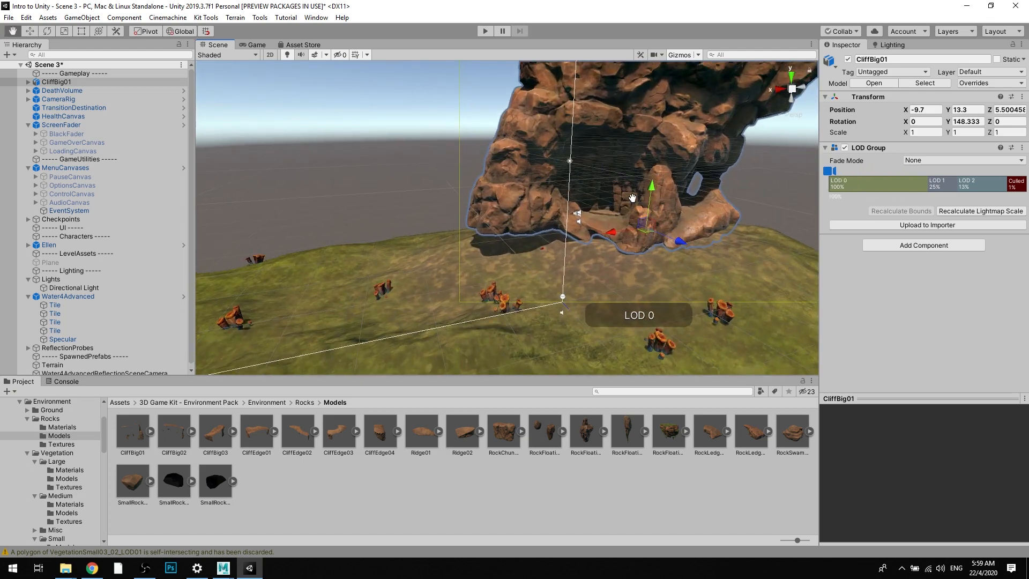
{"action": "middle_click_drag", "start_coordinate": [602, 213], "coordinate": [568, 216]}
{"action": "left_click_drag", "start_coordinate": [568, 216], "coordinate": [595, 200], "text": "alt"}
{"action": "mouse_move", "coordinate": [541, 227]}
{"action": "left_mouse_down"}
{"action": "mouse_move", "coordinate": [569, 222]}
{"action": "mouse_move", "coordinate": [588, 162]}
{"action": "mouse_move", "coordinate": [531, 186]}
{"action": "mouse_move", "coordinate": [514, 211]}
{"action": "mouse_move", "coordinate": [528, 238]}
{"action": "mouse_move", "coordinate": [549, 237]}
{"action": "mouse_move", "coordinate": [536, 236]}
{"action": "left_mouse_up"}
{"action": "scroll", "coordinate": [568, 214], "scroll_direction": "down", "scroll_amount": 5}
{"action": "left_click_drag", "start_coordinate": [536, 236], "coordinate": [471, 261], "text": "alt"}
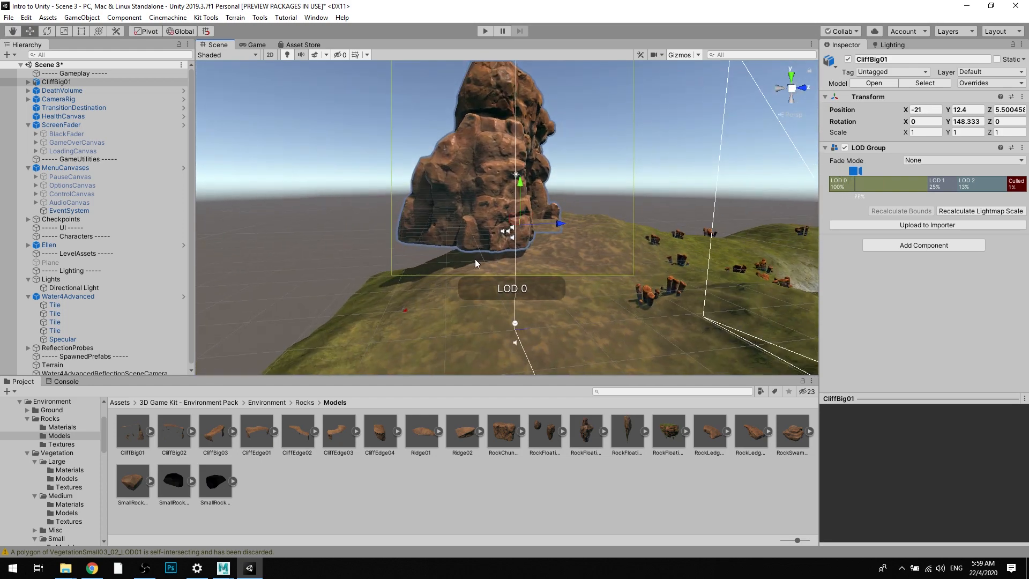
{"action": "scroll", "coordinate": [487, 251], "scroll_direction": "up", "scroll_amount": 3}
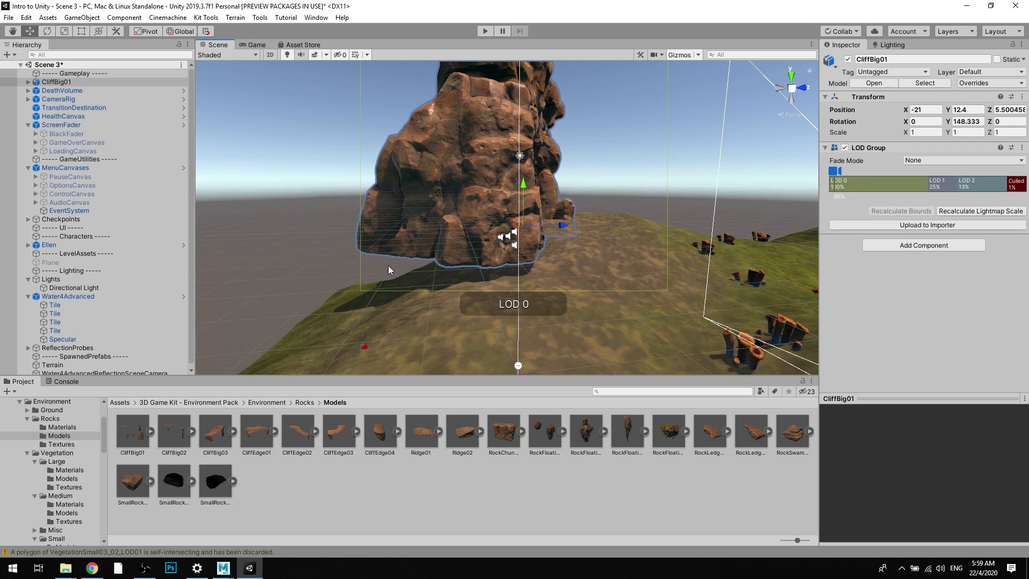
Step: Scale CliffBig01 to 1.09 in X and Z and 1.322939 in Y, and lower it to Y 12.03
{"action": "left_click_drag", "start_coordinate": [525, 186], "coordinate": [524, 184]}
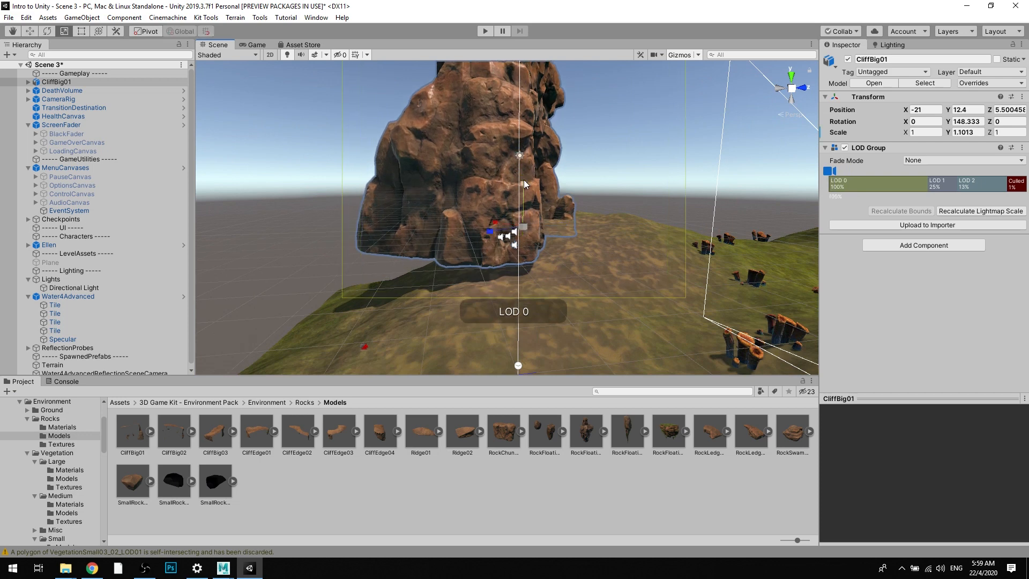
{"action": "left_click_drag", "start_coordinate": [526, 219], "coordinate": [429, 263]}
{"action": "key", "text": "ctrl+z"}
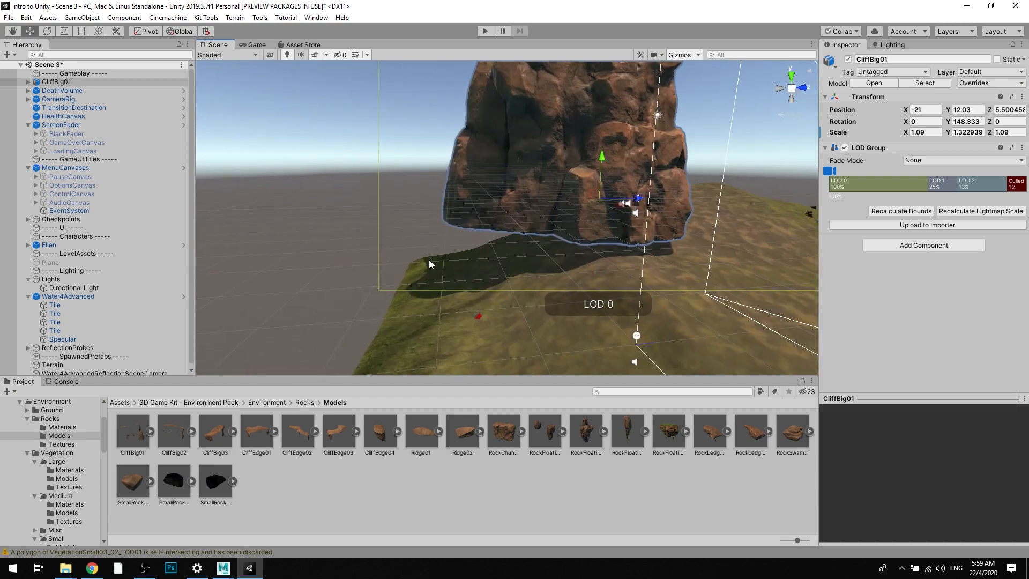
Step: Raise CliffBig01 to Y 12.25 and check how its base meets the ground
{"action": "left_click_drag", "start_coordinate": [536, 214], "coordinate": [397, 253], "text": "alt"}
{"action": "left_click", "coordinate": [508, 214]}
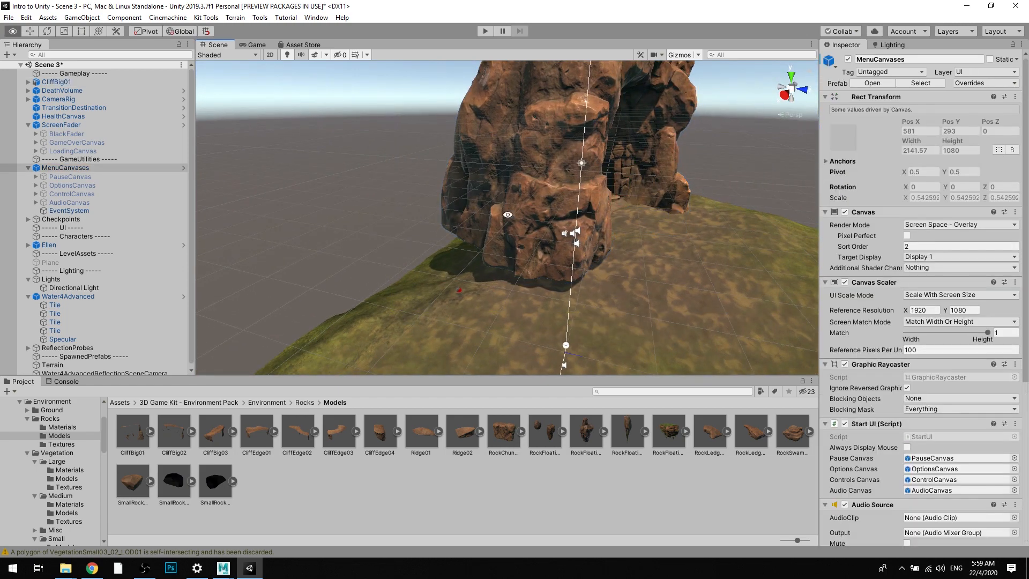
{"action": "left_click_drag", "start_coordinate": [507, 214], "coordinate": [554, 190], "text": "alt"}
{"action": "left_click", "coordinate": [552, 180]}
{"action": "left_click_drag", "start_coordinate": [622, 194], "coordinate": [472, 148], "text": "alt"}
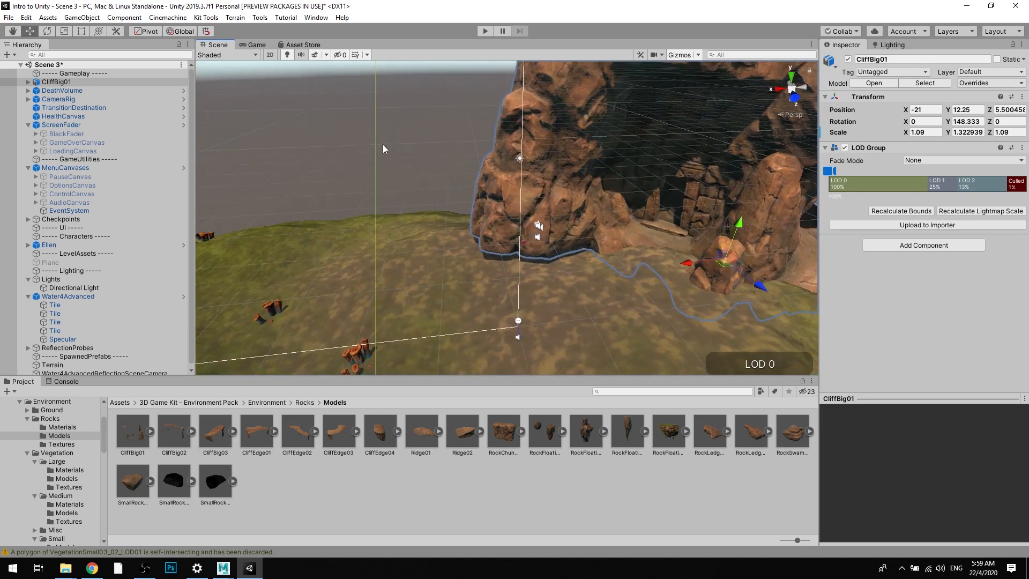
{"action": "left_click", "coordinate": [343, 146]}
Step: Tilt CliffBig01 to rotation 1.329, 148.271, 1.994 and move it to X -19.58, Y 12.93
{"action": "left_click_drag", "start_coordinate": [633, 148], "coordinate": [667, 225], "text": "alt"}
{"action": "left_click", "coordinate": [642, 112]}
{"action": "key", "text": "e"}
{"action": "key", "text": "e"}
{"action": "left_click_drag", "start_coordinate": [683, 267], "coordinate": [639, 256], "text": "alt"}
{"action": "scroll", "coordinate": [722, 202], "scroll_direction": "down", "scroll_amount": 3}
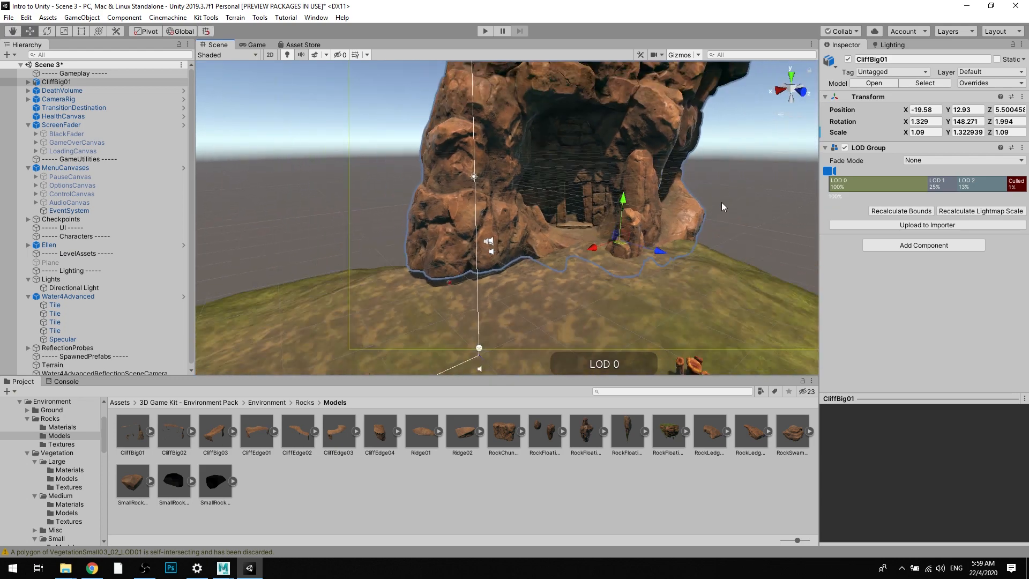
Step: Raise CliffBig01 slightly to Y 13.04 and clear the selection
{"action": "left_click", "coordinate": [721, 202]}
{"action": "left_click_drag", "start_coordinate": [721, 202], "coordinate": [616, 170], "text": "alt"}
{"action": "left_click", "coordinate": [636, 193]}
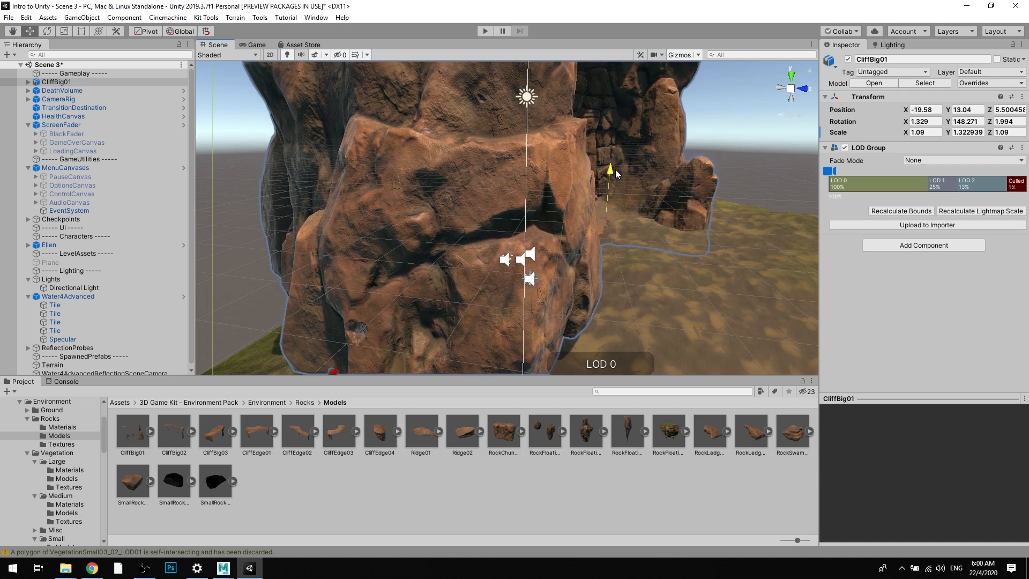
{"action": "left_click", "coordinate": [725, 173]}
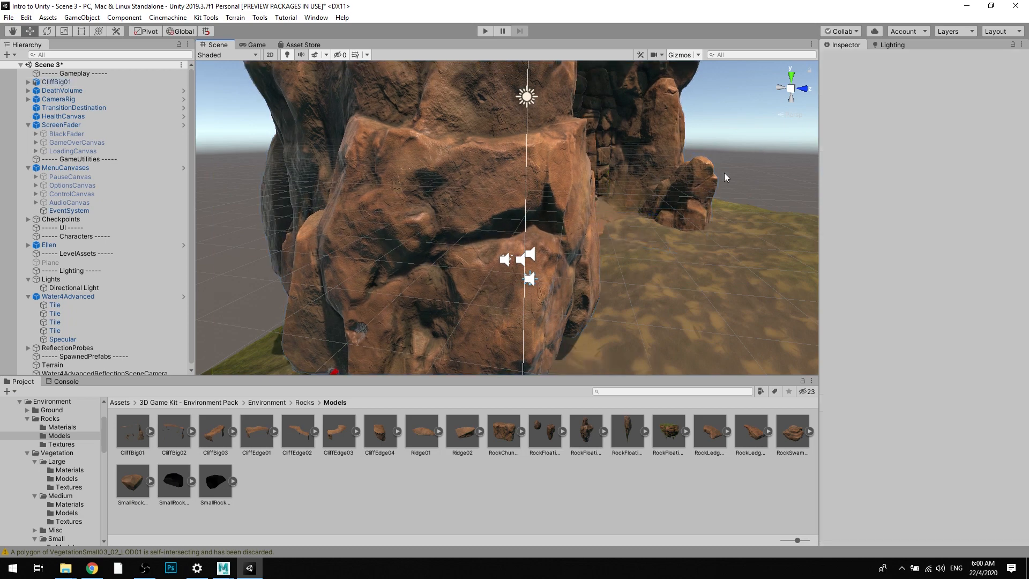
Step: Raise the terrain corner around the base of CliffBig01 using the Raise or Lower Terrain tool with brush size 65
{"action": "left_click_drag", "start_coordinate": [725, 172], "coordinate": [582, 252], "text": "alt"}
{"action": "left_click", "coordinate": [581, 249]}
{"action": "scroll", "coordinate": [693, 272], "scroll_direction": "down", "scroll_amount": 3}
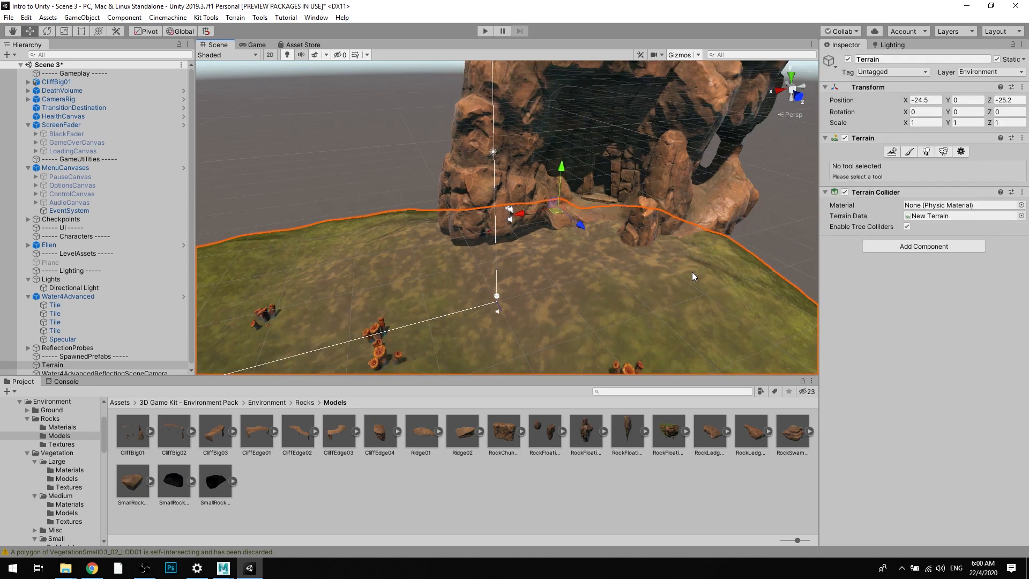
{"action": "left_click", "coordinate": [909, 152]}
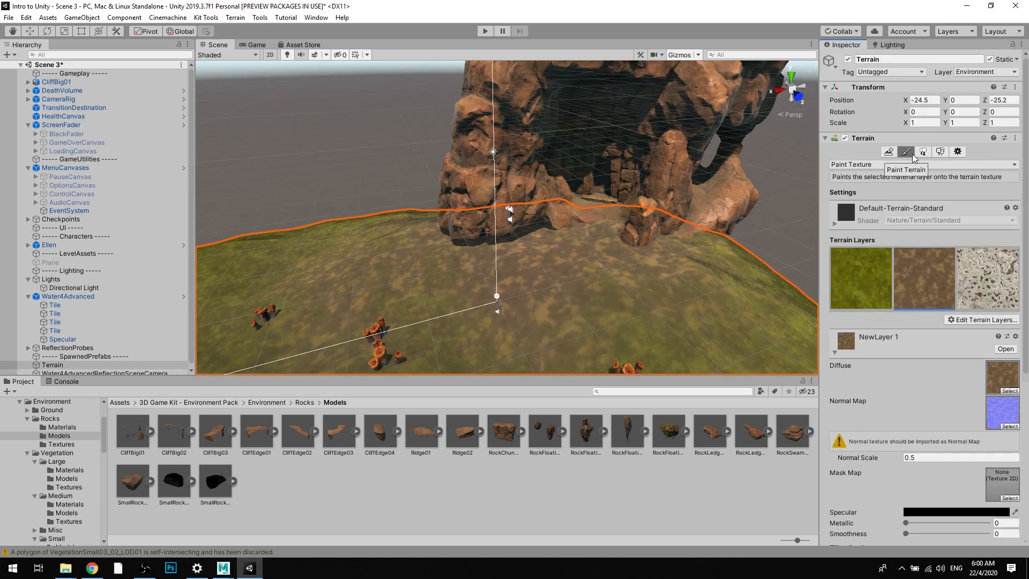
{"action": "left_click", "coordinate": [869, 165]}
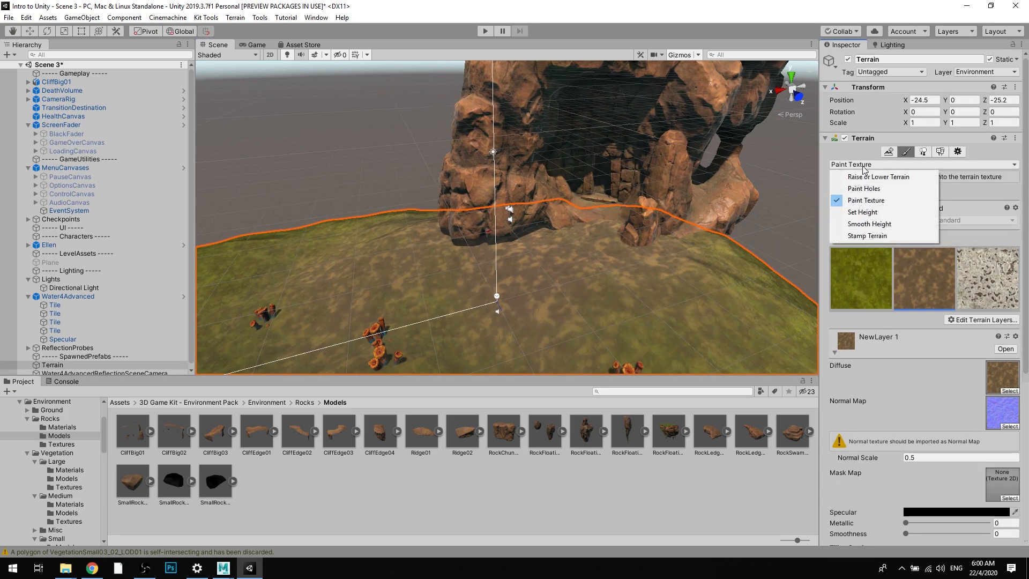
{"action": "left_click", "coordinate": [864, 177]}
{"action": "left_click_drag", "start_coordinate": [531, 252], "coordinate": [589, 238], "text": "alt"}
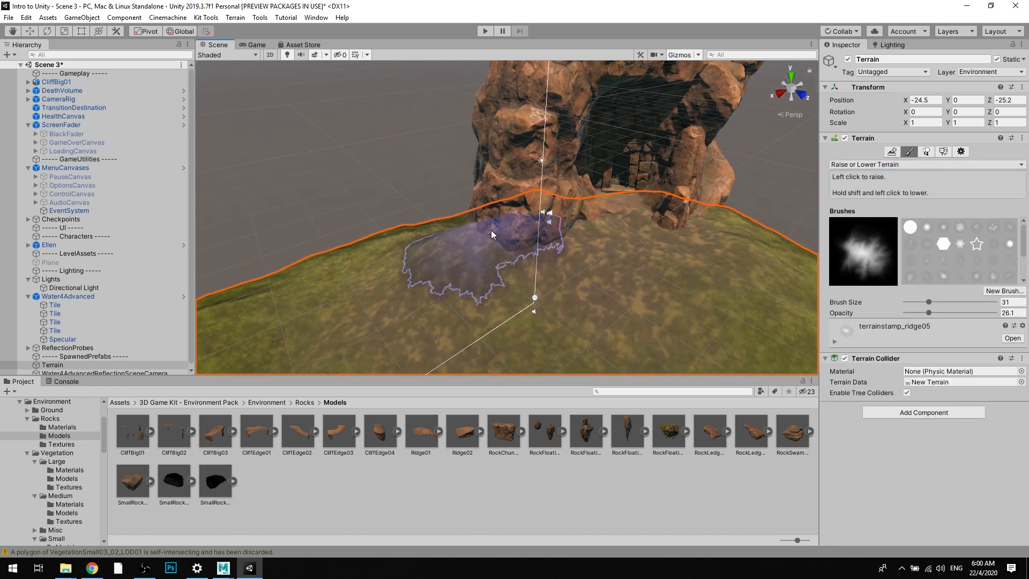
{"action": "mouse_move", "coordinate": [516, 236]}
{"action": "left_mouse_down", "text": "alt"}
{"action": "mouse_move", "coordinate": [544, 223]}
{"action": "mouse_move", "coordinate": [500, 204]}
{"action": "mouse_move", "coordinate": [571, 216]}
{"action": "mouse_move", "coordinate": [472, 207]}
{"action": "mouse_move", "coordinate": [496, 214]}
{"action": "mouse_move", "coordinate": [472, 260]}
{"action": "left_mouse_up", "text": "alt"}
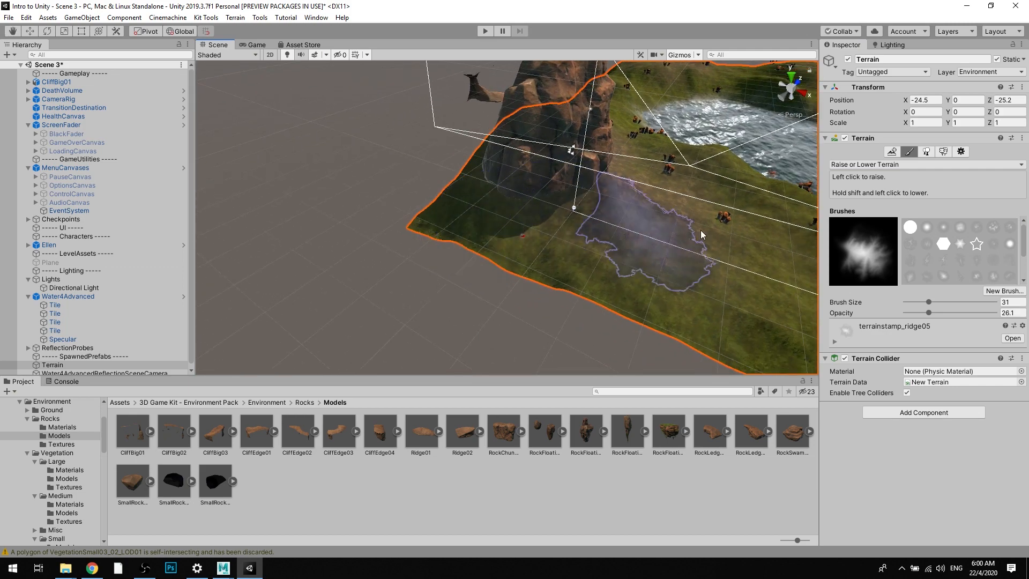
{"action": "left_click_drag", "start_coordinate": [929, 302], "coordinate": [936, 302]}
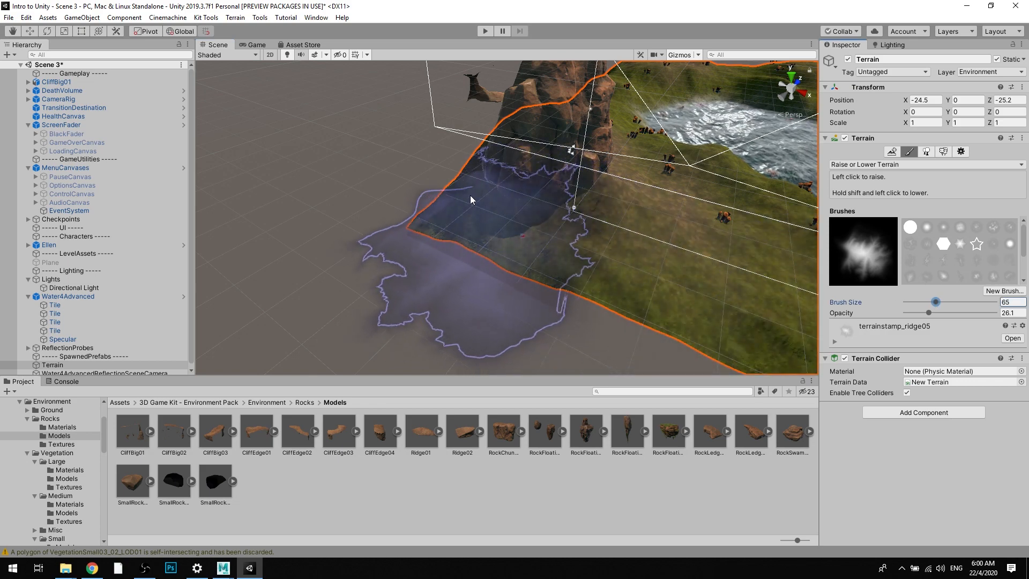
{"action": "mouse_move", "coordinate": [457, 189]}
{"action": "left_mouse_down", "text": "alt"}
{"action": "mouse_move", "coordinate": [471, 220]}
{"action": "mouse_move", "coordinate": [528, 209]}
{"action": "mouse_move", "coordinate": [632, 223]}
{"action": "mouse_move", "coordinate": [632, 200]}
{"action": "mouse_move", "coordinate": [509, 232]}
{"action": "mouse_move", "coordinate": [469, 211]}
{"action": "mouse_move", "coordinate": [525, 231]}
{"action": "mouse_move", "coordinate": [590, 222]}
{"action": "mouse_move", "coordinate": [618, 211]}
{"action": "mouse_move", "coordinate": [579, 174]}
{"action": "mouse_move", "coordinate": [617, 159]}
{"action": "left_mouse_up", "text": "alt"}
{"action": "key", "text": "w"}
{"action": "scroll", "coordinate": [548, 159], "scroll_direction": "down", "scroll_amount": 4}
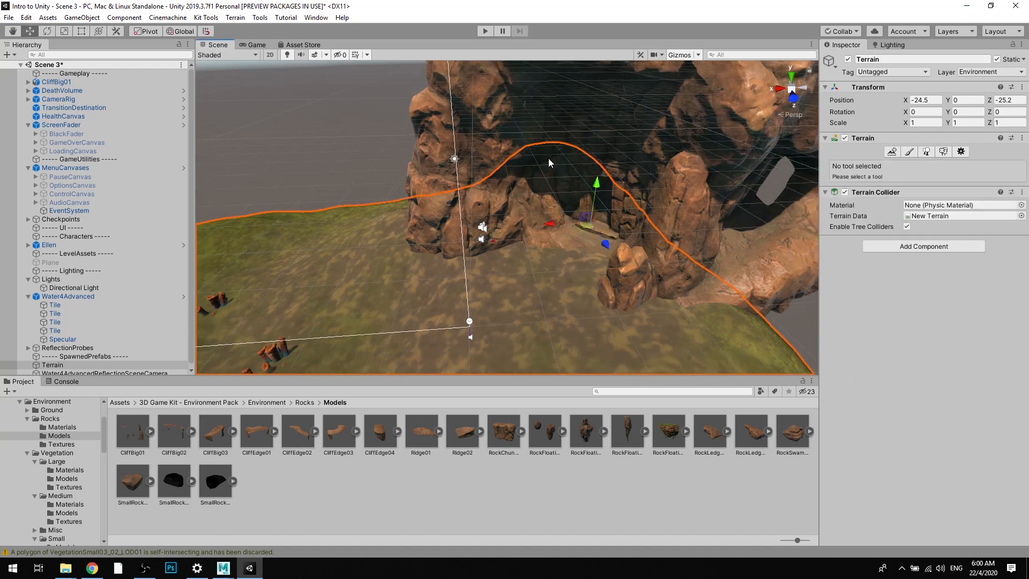
Step: Stretch CliffBig01 along Z to a scale of 1.241292
{"action": "left_click", "coordinate": [370, 159]}
{"action": "left_click_drag", "start_coordinate": [370, 159], "coordinate": [549, 208], "text": "alt"}
{"action": "left_click", "coordinate": [569, 184]}
{"action": "key", "text": "r"}
{"action": "scroll", "coordinate": [554, 205], "scroll_direction": "up", "scroll_amount": 2}
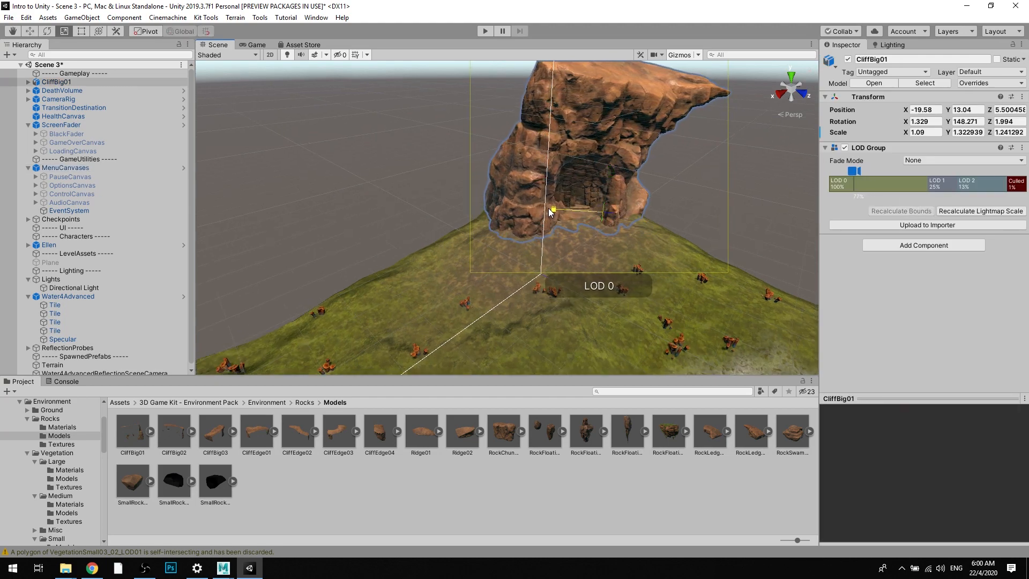
Step: Shift CliffBig01 to X -17.6 and fine-tune its placement on the terrain
{"action": "left_click_drag", "start_coordinate": [774, 225], "coordinate": [600, 204], "text": "alt"}
{"action": "left_click", "coordinate": [601, 204]}
{"action": "key", "text": "w"}
{"action": "left_click_drag", "start_coordinate": [535, 218], "coordinate": [525, 241]}
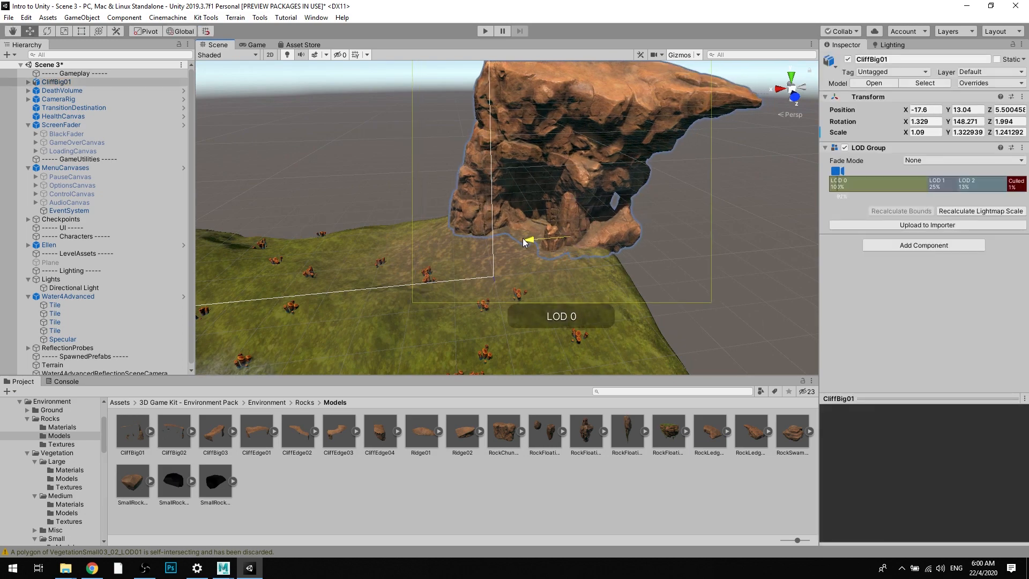
{"action": "left_click_drag", "start_coordinate": [574, 197], "coordinate": [575, 197]}
{"action": "left_click_drag", "start_coordinate": [587, 257], "coordinate": [691, 277]}
{"action": "left_click", "coordinate": [726, 245]}
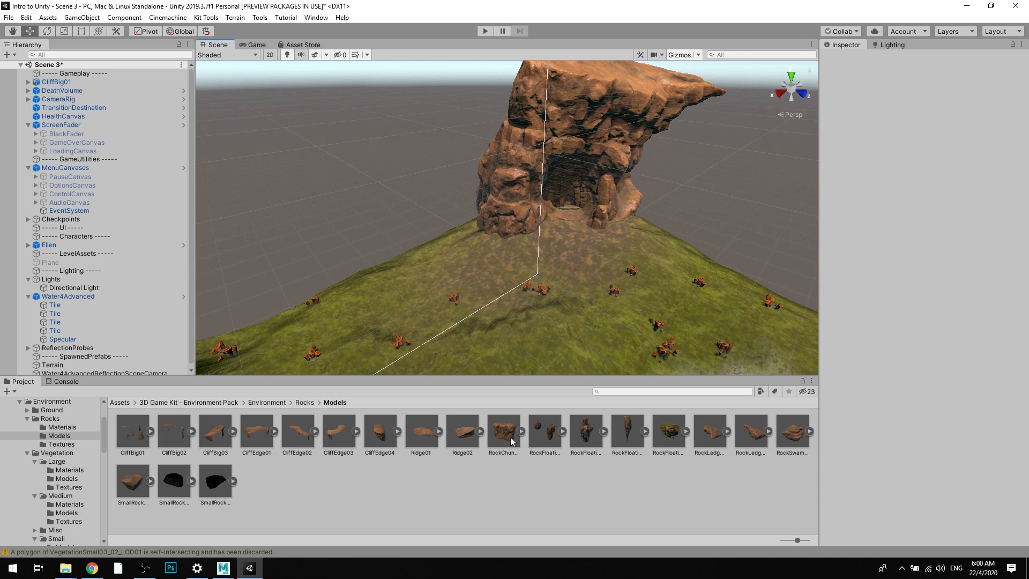
Step: Add the RockChunk01 model beside the cliff at -22.64, 14.1335, 22.19 and scale it uniformly to 1.9706
{"action": "mouse_move", "coordinate": [654, 232]}
{"action": "left_mouse_down"}
{"action": "mouse_move", "coordinate": [662, 222]}
{"action": "mouse_move", "coordinate": [615, 209]}
{"action": "mouse_move", "coordinate": [588, 215]}
{"action": "mouse_move", "coordinate": [648, 224]}
{"action": "left_mouse_up"}
{"action": "key", "text": "r"}
{"action": "key", "text": "e"}
{"action": "key", "text": "w"}
{"action": "scroll", "coordinate": [599, 213], "scroll_direction": "up", "scroll_amount": 3}
{"action": "left_click_drag", "start_coordinate": [647, 224], "coordinate": [544, 248], "text": "alt"}
{"action": "left_click_drag", "start_coordinate": [544, 247], "coordinate": [584, 235], "text": "alt"}
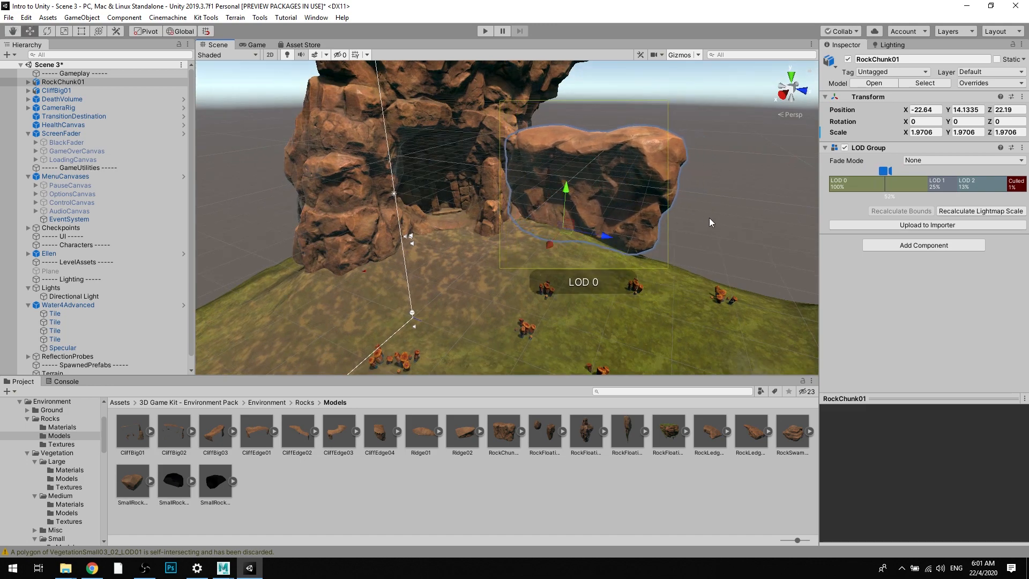
Step: Move RockChunk01 to Z 21.52 against the cliff and stretch its scale to 2.123124 in Y and 2.069327 in Z
{"action": "left_click_drag", "start_coordinate": [711, 222], "coordinate": [563, 226], "text": "alt"}
{"action": "left_click_drag", "start_coordinate": [563, 226], "coordinate": [531, 209], "text": "alt"}
{"action": "left_click_drag", "start_coordinate": [504, 134], "coordinate": [510, 154]}
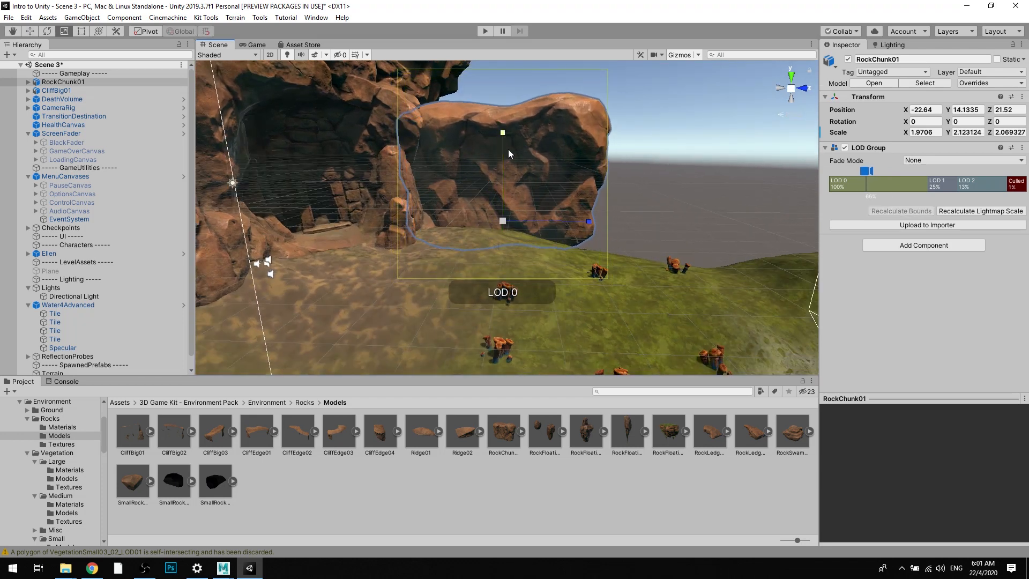
{"action": "left_click", "coordinate": [504, 169]}
{"action": "left_click", "coordinate": [519, 160]}
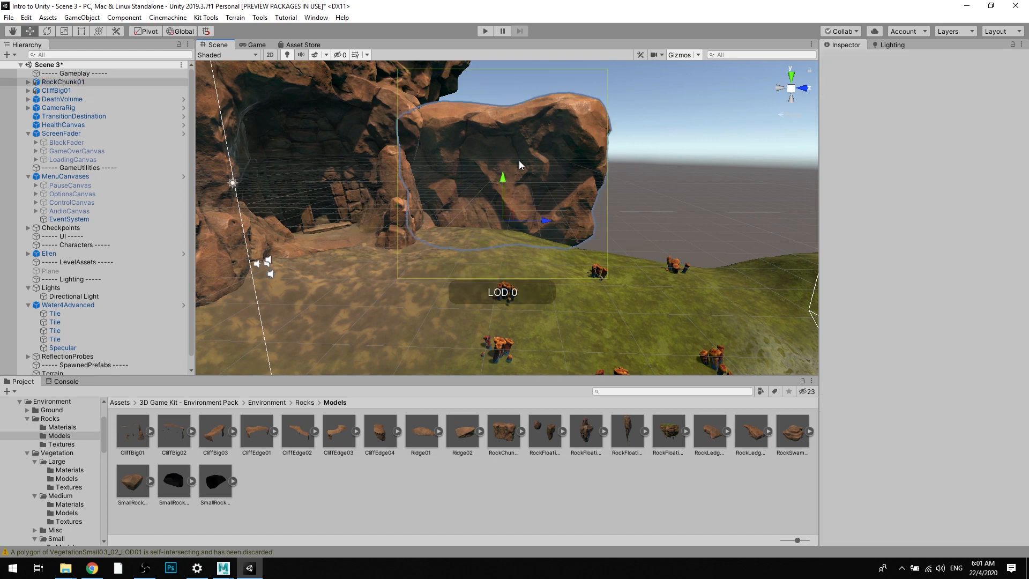
{"action": "left_click_drag", "start_coordinate": [500, 171], "coordinate": [668, 223]}
Step: Add the CliffEdge04 model to the terrain between RockChunk01 and the lake
{"action": "scroll", "coordinate": [643, 195], "scroll_direction": "down", "scroll_amount": 6, "text": "alt"}
{"action": "scroll", "coordinate": [690, 204], "scroll_direction": "down", "scroll_amount": 6, "text": "alt"}
{"action": "middle_click_drag", "start_coordinate": [669, 223], "coordinate": [513, 228]}
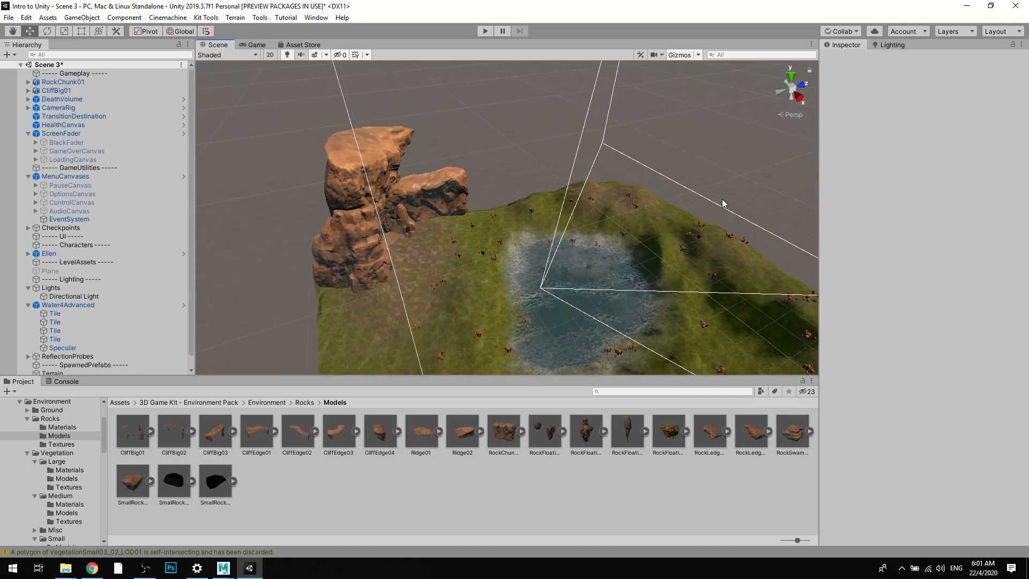
{"action": "left_click_drag", "start_coordinate": [723, 205], "coordinate": [607, 211], "text": "alt"}
{"action": "scroll", "coordinate": [558, 208], "scroll_direction": "up", "scroll_amount": 5}
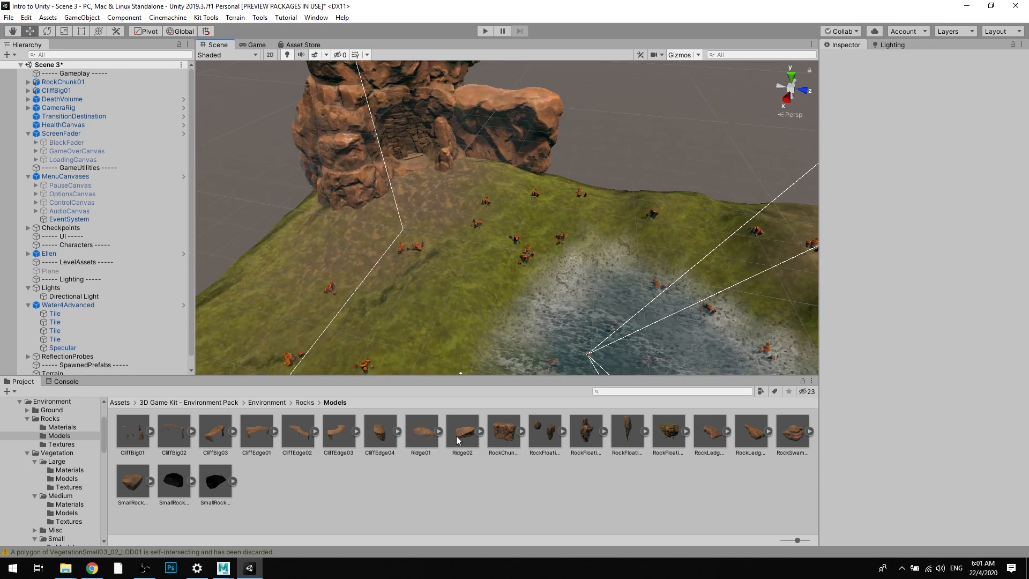
{"action": "left_click_drag", "start_coordinate": [407, 398], "coordinate": [526, 217]}
{"action": "left_click_drag", "start_coordinate": [526, 217], "coordinate": [594, 190], "text": "alt"}
{"action": "left_click_drag", "start_coordinate": [560, 144], "coordinate": [640, 205]}
Step: Scale CliffEdge04 to 2.4177, rotate it -26.298 degrees about Y and position it at -18.6, 10.8, 46.62
{"action": "key", "text": "r"}
{"action": "key", "text": "e"}
{"action": "left_click_drag", "start_coordinate": [578, 216], "coordinate": [648, 224]}
{"action": "key", "text": "w"}
{"action": "left_click_drag", "start_coordinate": [648, 224], "coordinate": [664, 115], "text": "alt"}
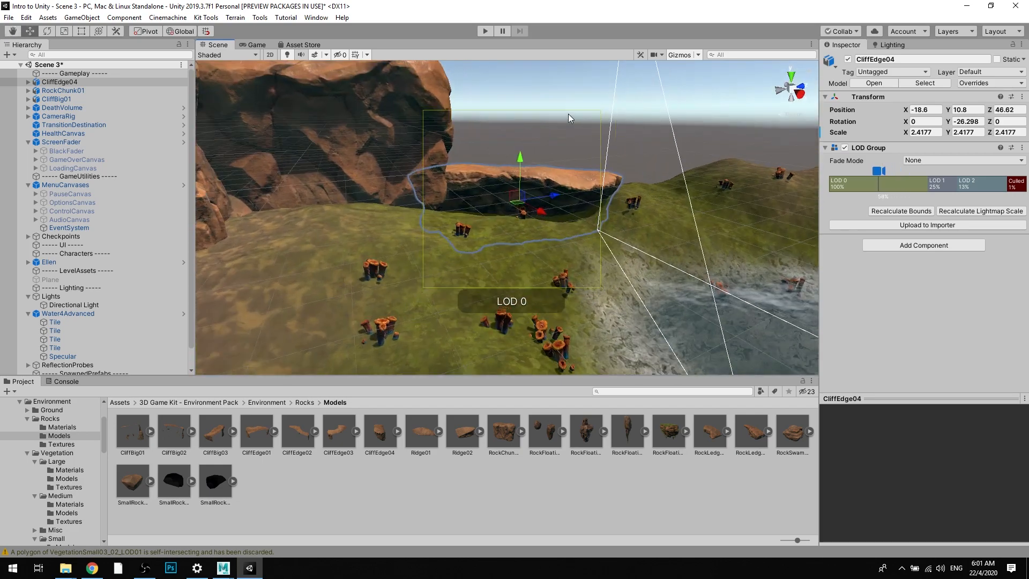
Step: Adjust CliffEdge04's placement so it rests on the slope at the end of RockChunk01
{"action": "left_click", "coordinate": [568, 114]}
{"action": "left_click_drag", "start_coordinate": [568, 113], "coordinate": [477, 193], "text": "alt"}
{"action": "left_click", "coordinate": [490, 189]}
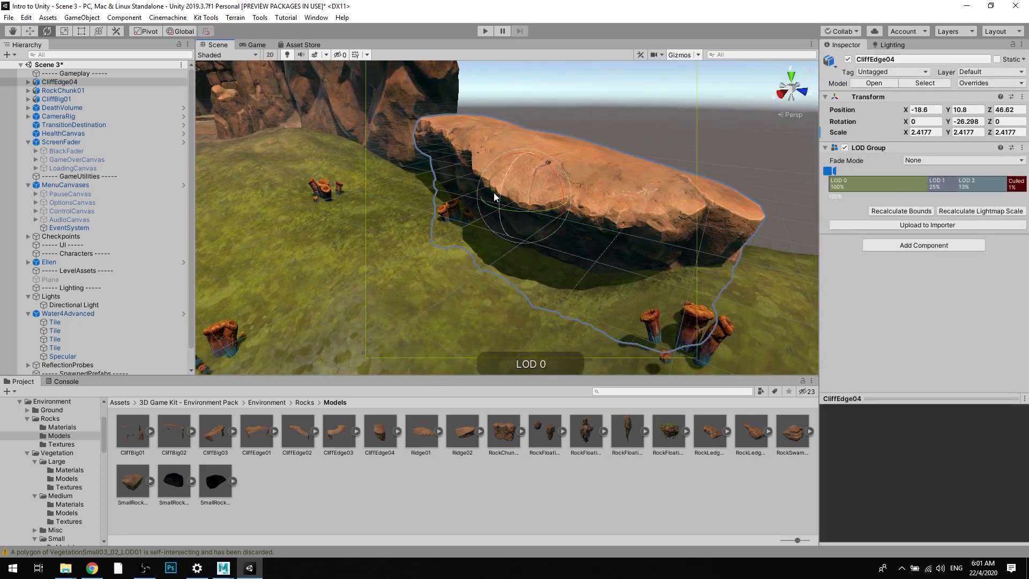
{"action": "key", "text": "w"}
{"action": "mouse_move", "coordinate": [524, 163]}
{"action": "left_mouse_down"}
{"action": "mouse_move", "coordinate": [530, 152]}
{"action": "mouse_move", "coordinate": [516, 132]}
{"action": "mouse_move", "coordinate": [656, 138]}
{"action": "mouse_move", "coordinate": [718, 161]}
{"action": "mouse_move", "coordinate": [520, 166]}
{"action": "left_mouse_up"}
{"action": "left_click", "coordinate": [546, 96]}
{"action": "left_click_drag", "start_coordinate": [547, 96], "coordinate": [442, 160], "text": "alt"}
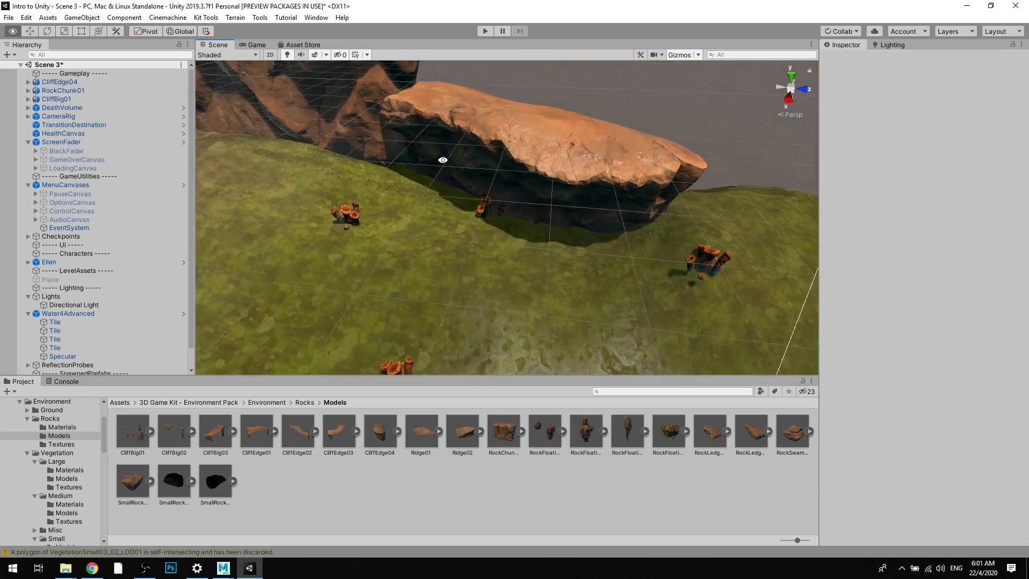
Step: Rotate the Directional Light to 58.214, -128.453, -106.744 so the rock faces are lit
{"action": "scroll", "coordinate": [449, 157], "scroll_direction": "down", "scroll_amount": 7}
{"action": "middle_click_drag", "start_coordinate": [452, 156], "coordinate": [575, 164]}
{"action": "scroll", "coordinate": [523, 163], "scroll_direction": "down", "scroll_amount": 6}
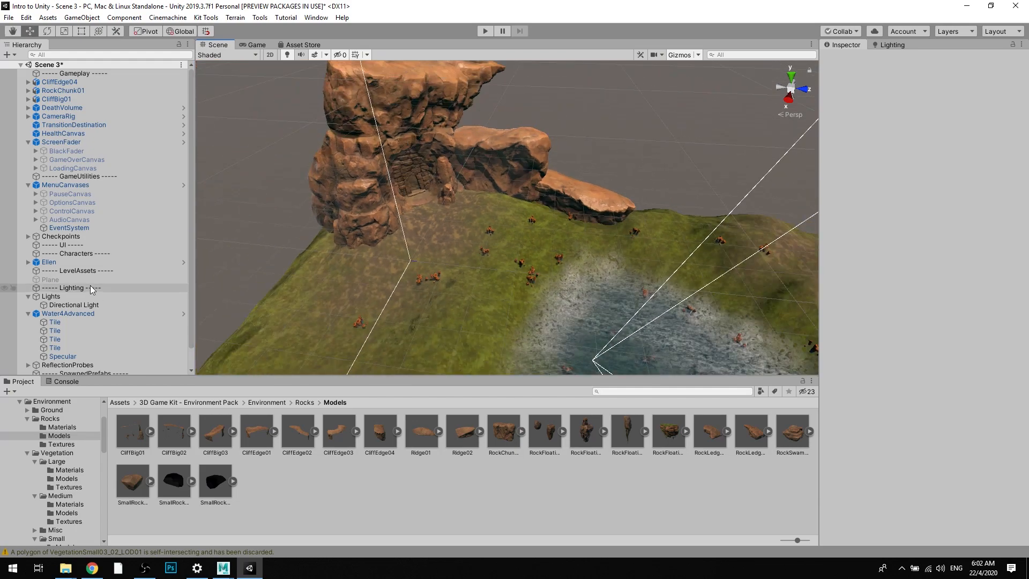
{"action": "left_click", "coordinate": [110, 304]}
{"action": "scroll", "coordinate": [449, 200], "scroll_direction": "down", "scroll_amount": 3}
{"action": "scroll", "coordinate": [446, 200], "scroll_direction": "up", "scroll_amount": 6}
{"action": "key", "text": "e"}
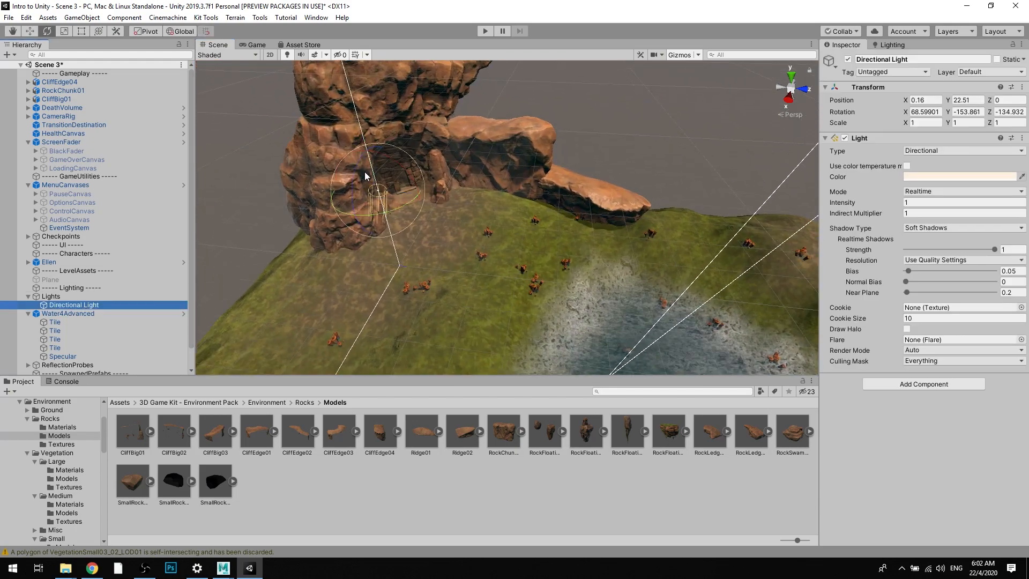
{"action": "mouse_move", "coordinate": [363, 170]}
{"action": "left_mouse_down"}
{"action": "mouse_move", "coordinate": [349, 198]}
{"action": "mouse_move", "coordinate": [356, 187]}
{"action": "left_mouse_up"}
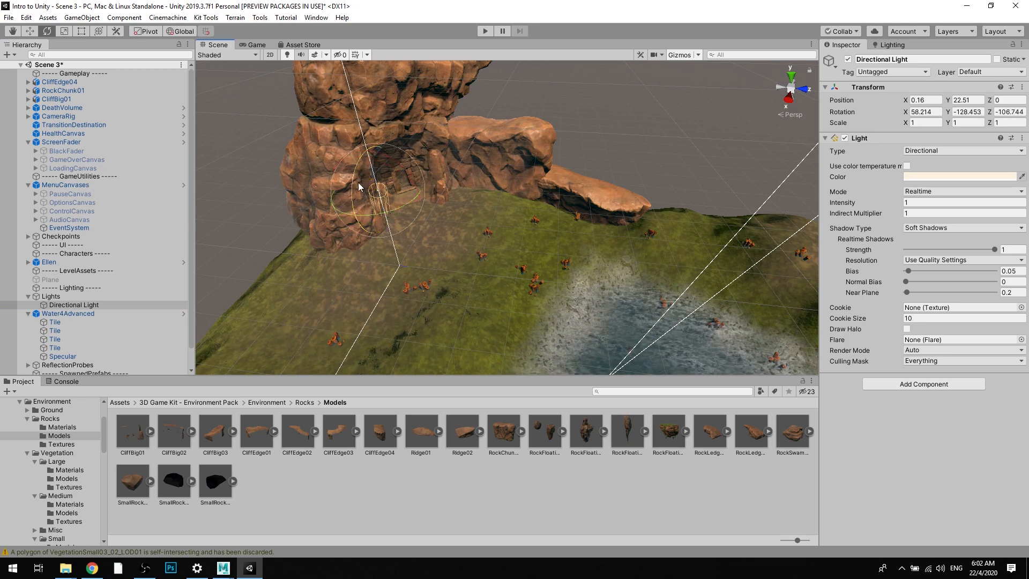
{"action": "left_click", "coordinate": [568, 144]}
Step: Examine the rock arrangement and its lighting around the lake from several angles and distances
{"action": "left_click_drag", "start_coordinate": [397, 185], "coordinate": [568, 183], "text": "alt"}
{"action": "scroll", "coordinate": [490, 140], "scroll_direction": "down", "scroll_amount": 3}
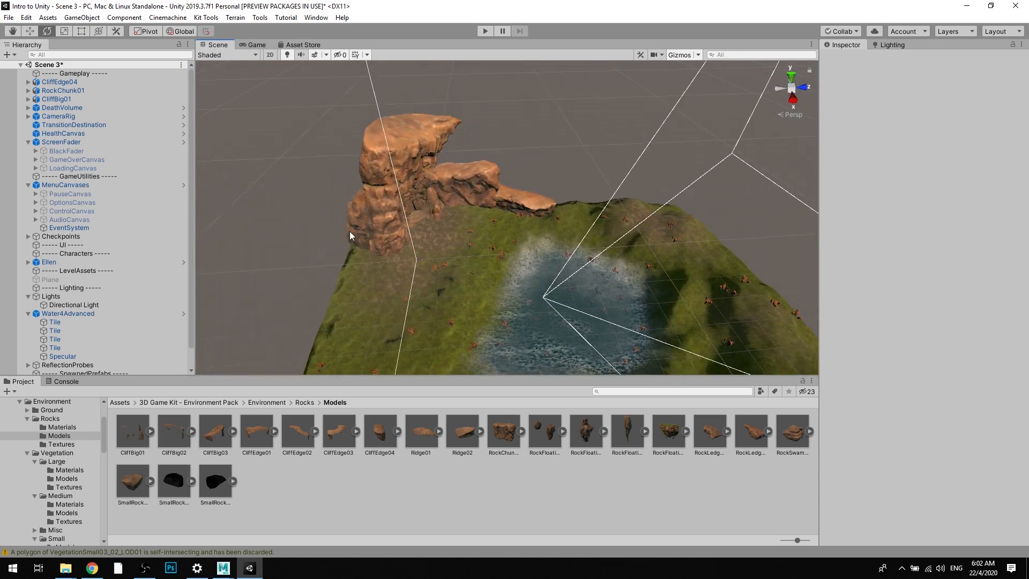
{"action": "scroll", "coordinate": [580, 204], "scroll_direction": "up", "scroll_amount": 8}
{"action": "left_click_drag", "start_coordinate": [580, 197], "coordinate": [574, 153], "text": "alt"}
{"action": "scroll", "coordinate": [572, 187], "scroll_direction": "up", "scroll_amount": 5}
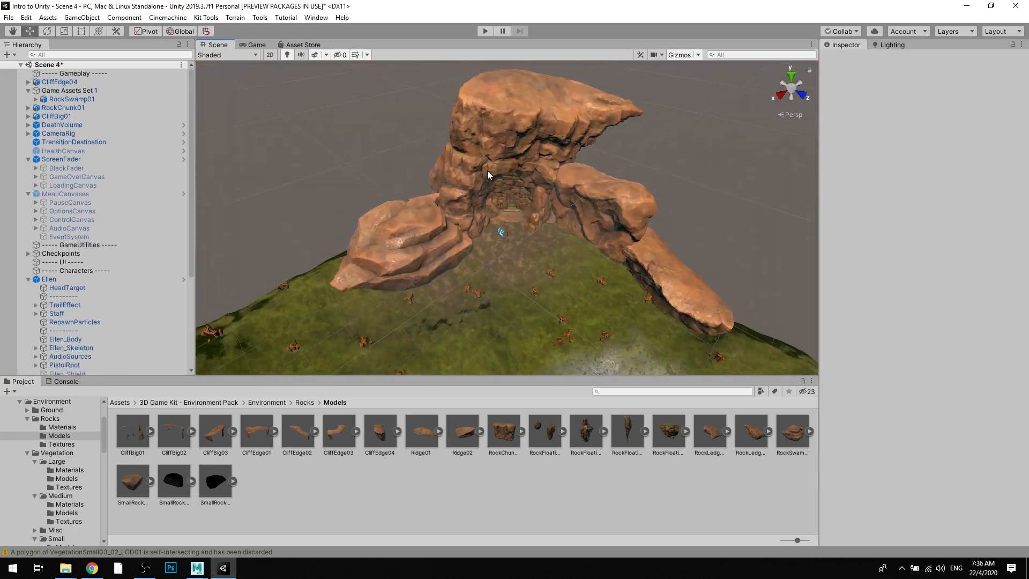
{"action": "scroll", "coordinate": [488, 171], "scroll_direction": "down", "scroll_amount": 3}
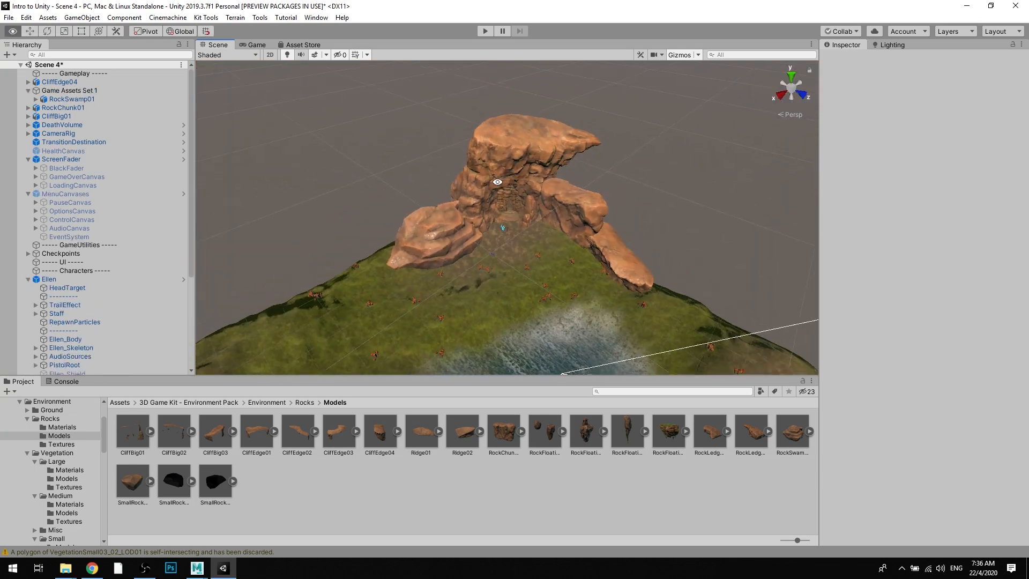
{"action": "left_click_drag", "start_coordinate": [491, 169], "coordinate": [635, 170], "text": "alt"}
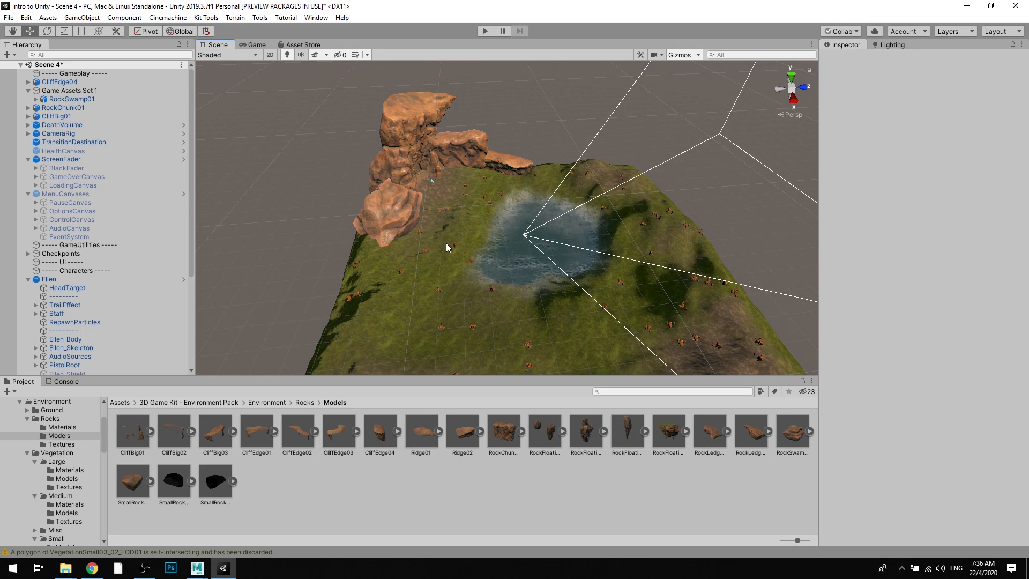
Step: Erase the mushroom plants from the terrain slope beside the lake using Paint Trees with a 21.6 brush
{"action": "left_click", "coordinate": [494, 252]}
{"action": "left_click_drag", "start_coordinate": [494, 252], "coordinate": [417, 255], "text": "alt"}
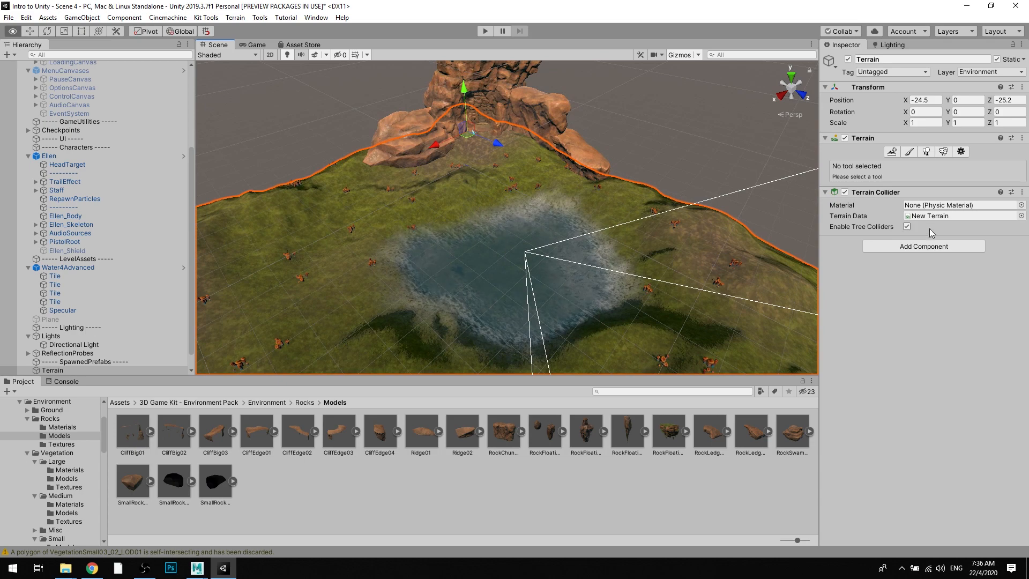
{"action": "left_click", "coordinate": [927, 152]}
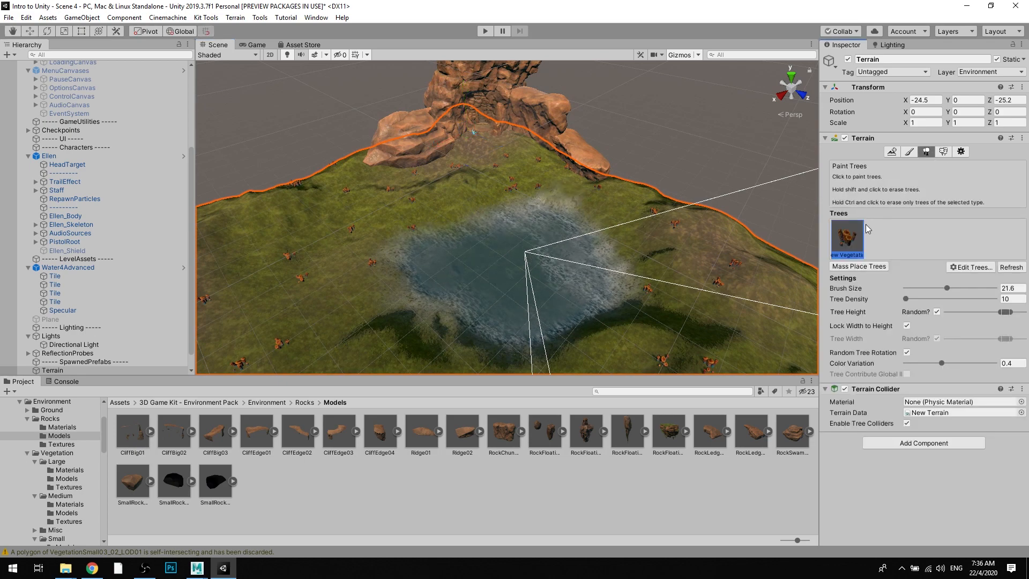
{"action": "middle_click_drag", "start_coordinate": [609, 292], "coordinate": [576, 228]}
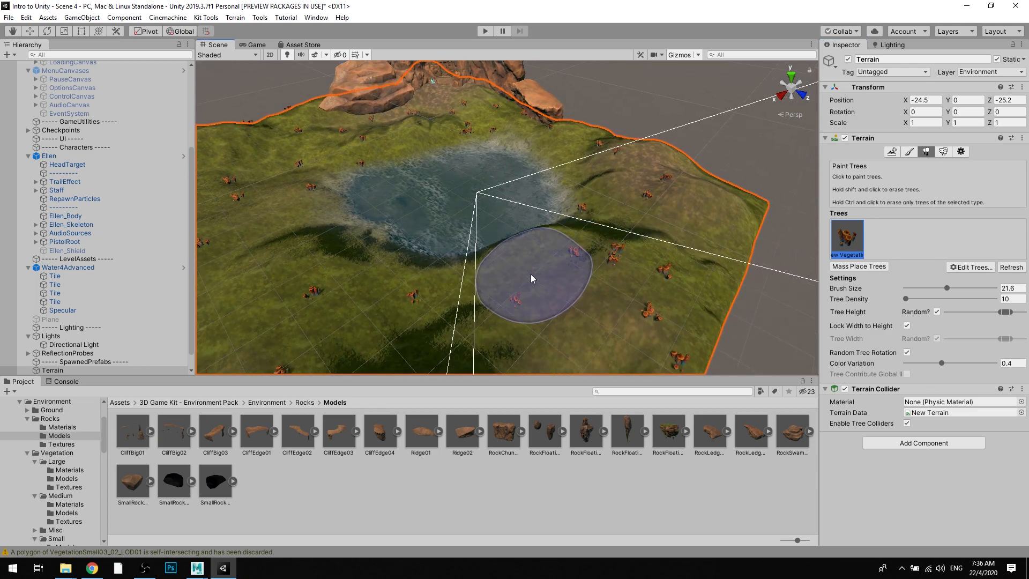
{"action": "left_click_drag", "start_coordinate": [533, 281], "coordinate": [627, 241], "text": "alt"}
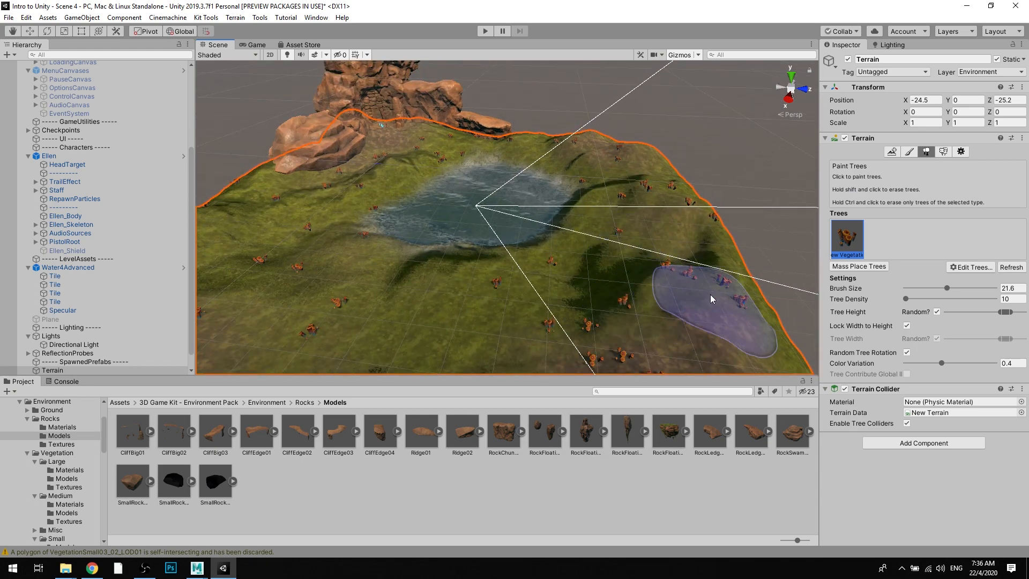
{"action": "mouse_move", "coordinate": [668, 318]}
{"action": "middle_mouse_down"}
{"action": "mouse_move", "coordinate": [661, 279]}
{"action": "mouse_move", "coordinate": [647, 279]}
{"action": "middle_mouse_up"}
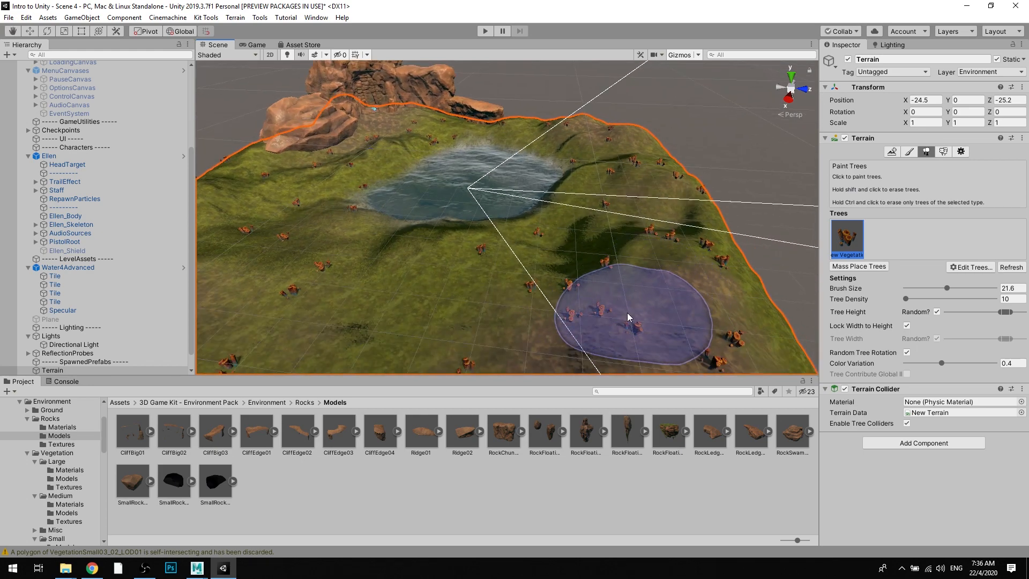
{"action": "left_click_drag", "start_coordinate": [628, 314], "coordinate": [607, 320], "text": "shift"}
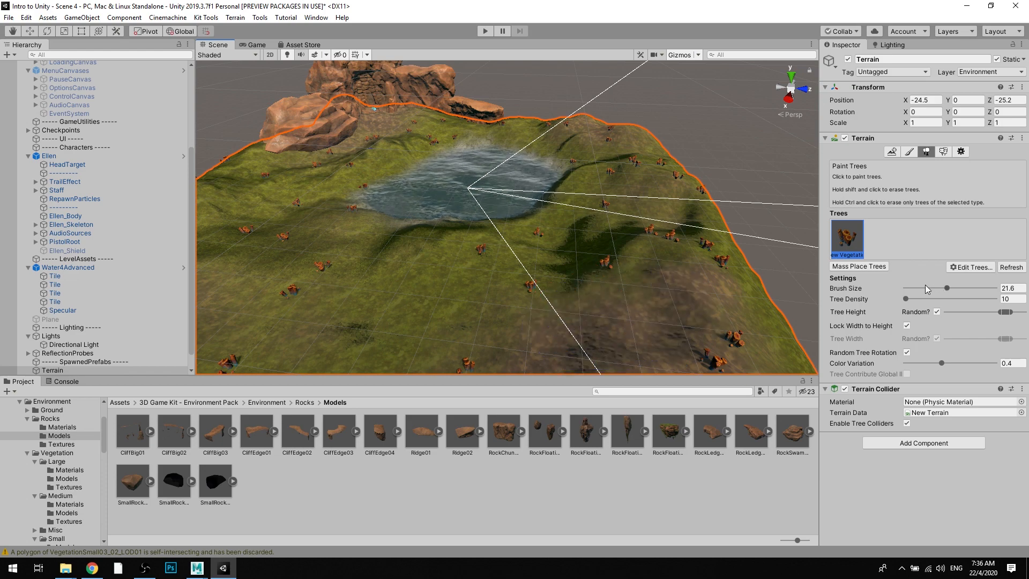
{"action": "left_click_drag", "start_coordinate": [697, 279], "coordinate": [768, 298], "text": "alt"}
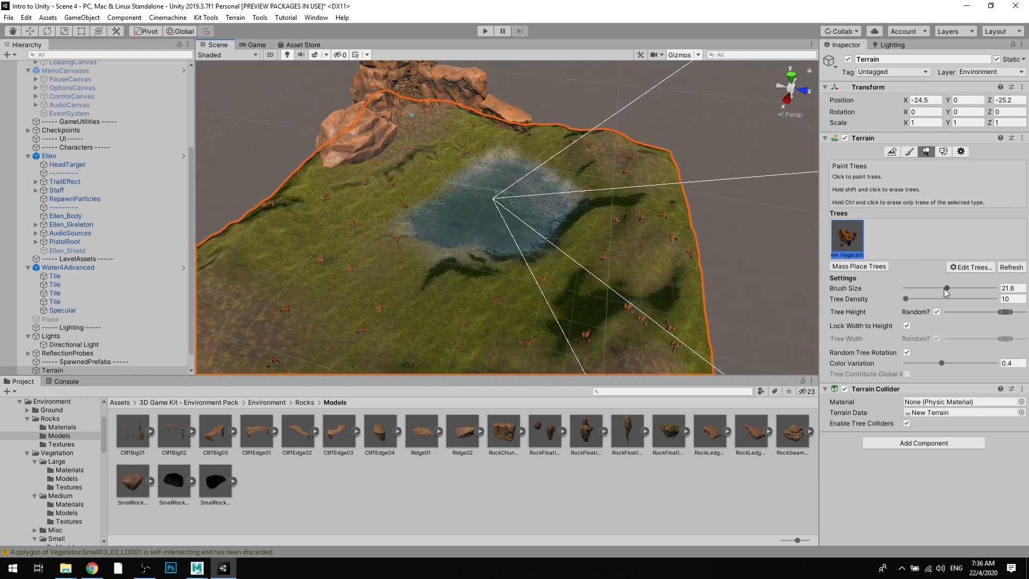
Step: Set the terrain's tree brush size to 22.2 and erase the mushroom plants in and around the lake
{"action": "mouse_move", "coordinate": [527, 257]}
{"action": "left_mouse_down", "text": "alt"}
{"action": "mouse_move", "coordinate": [490, 239]}
{"action": "mouse_move", "coordinate": [669, 264]}
{"action": "mouse_move", "coordinate": [482, 242]}
{"action": "mouse_move", "coordinate": [517, 265]}
{"action": "mouse_move", "coordinate": [671, 255]}
{"action": "mouse_move", "coordinate": [738, 219]}
{"action": "mouse_move", "coordinate": [594, 253]}
{"action": "mouse_move", "coordinate": [450, 224]}
{"action": "left_mouse_up", "text": "alt"}
{"action": "scroll", "coordinate": [640, 237], "scroll_direction": "up", "scroll_amount": 10}
{"action": "key", "text": "w"}
{"action": "left_click", "coordinate": [450, 224]}
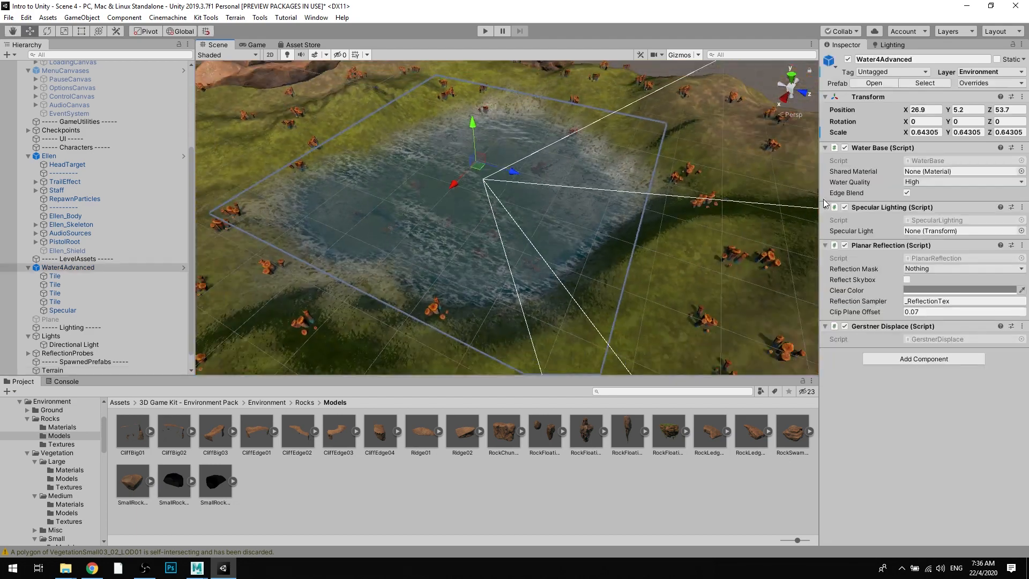
{"action": "left_click", "coordinate": [694, 303]}
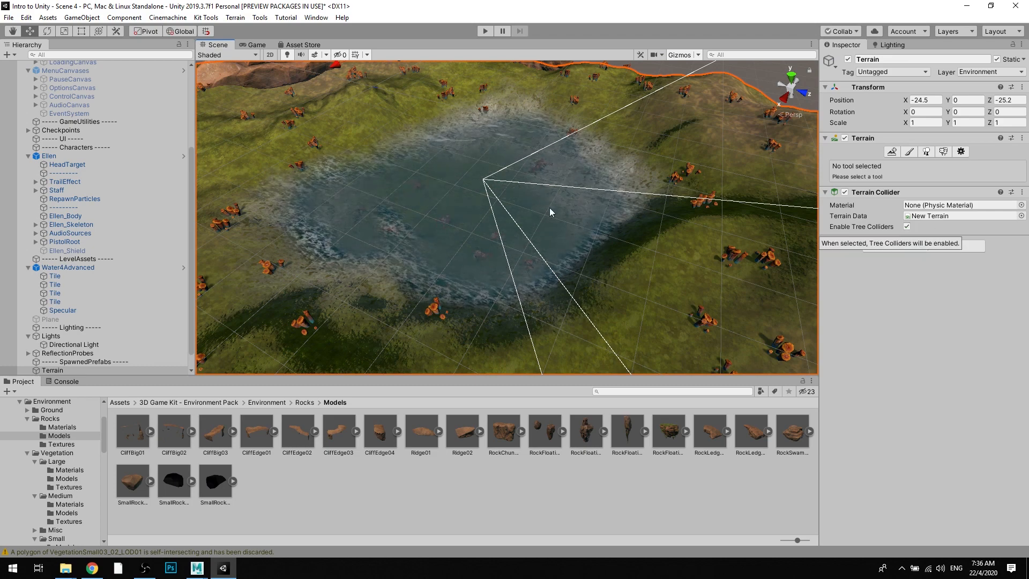
{"action": "left_click", "coordinate": [927, 151]}
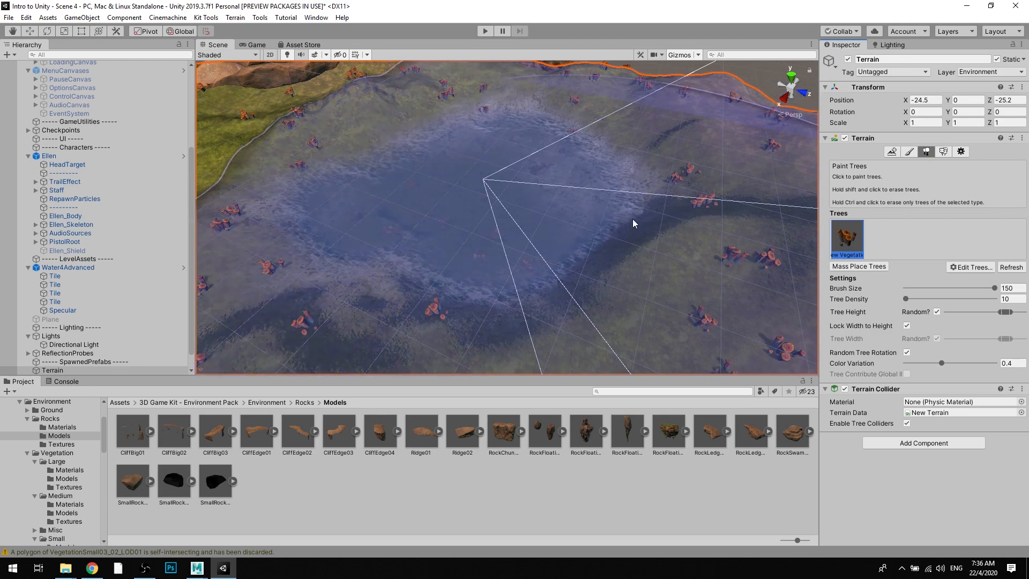
{"action": "left_click", "coordinate": [948, 288]}
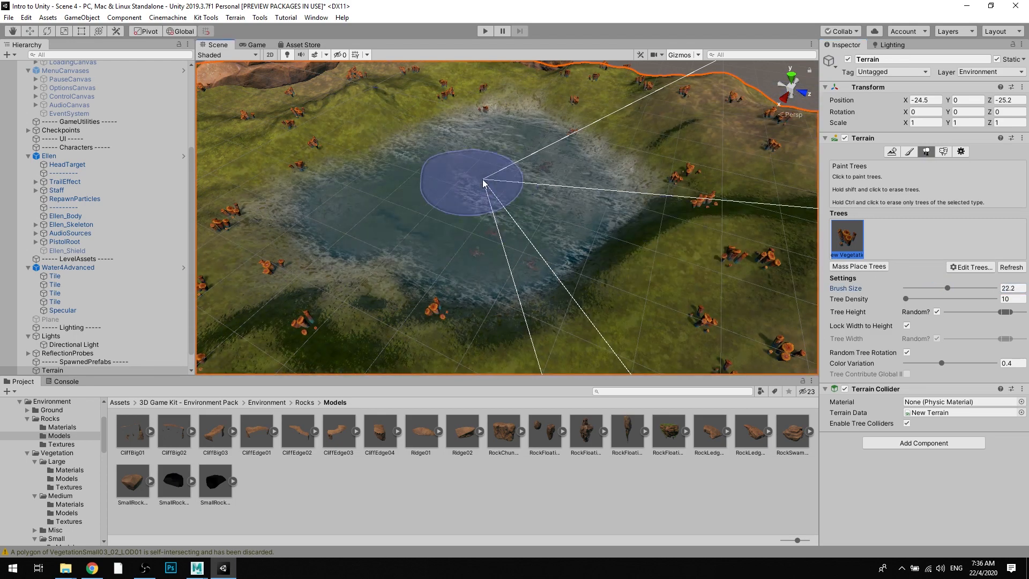
{"action": "scroll", "coordinate": [526, 180], "scroll_direction": "down", "scroll_amount": 5}
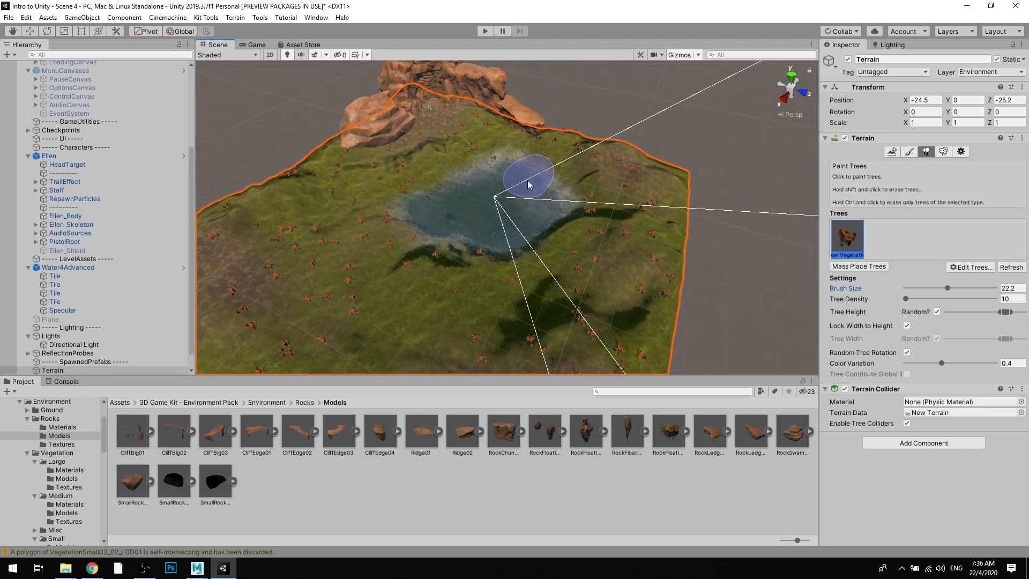
{"action": "left_click", "coordinate": [528, 185]}
{"action": "left_click", "coordinate": [528, 185]}
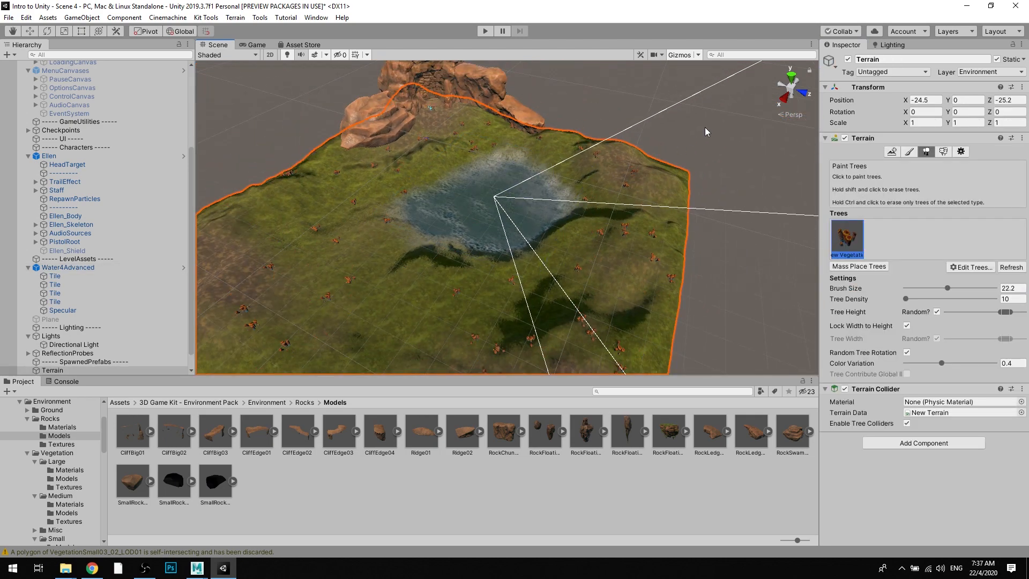
Step: Play-test the scene by running and jumping the character around the cliffs to check their collision, and stop the game
{"action": "scroll", "coordinate": [636, 156], "scroll_direction": "up", "scroll_amount": 2}
{"action": "left_click_drag", "start_coordinate": [636, 156], "coordinate": [722, 129], "text": "alt"}
{"action": "middle_click_drag", "start_coordinate": [722, 128], "coordinate": [709, 210]}
{"action": "left_click", "coordinate": [555, 146]}
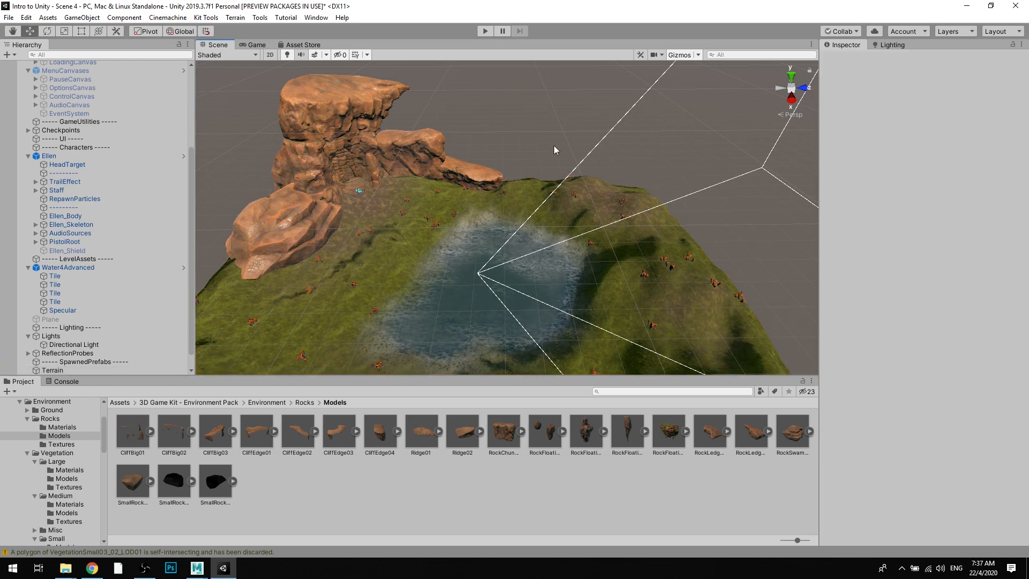
{"action": "left_click_drag", "start_coordinate": [555, 146], "coordinate": [532, 200], "text": "alt"}
{"action": "left_click", "coordinate": [485, 31]}
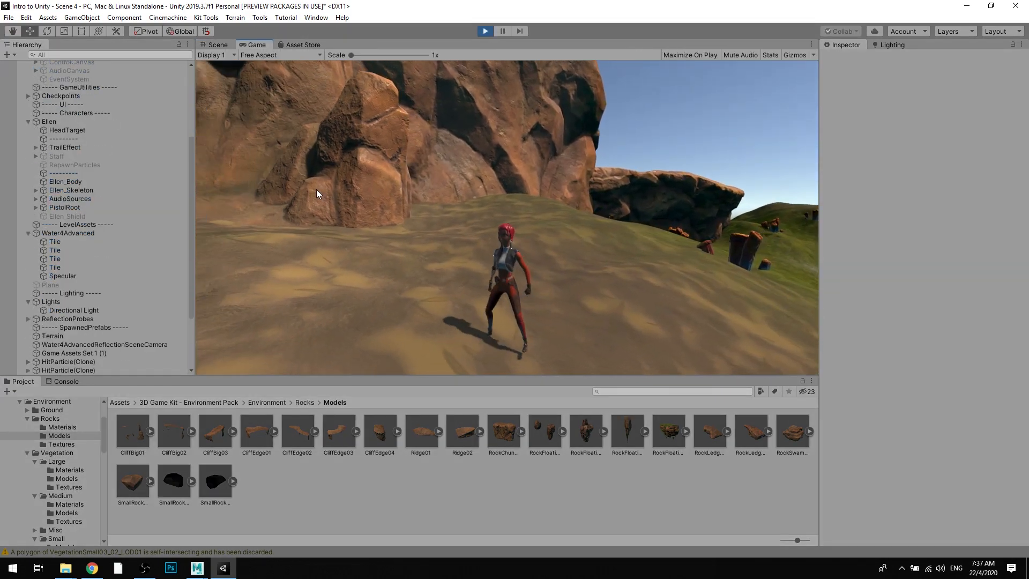
{"action": "key", "text": "w"}
{"action": "key", "text": "d"}
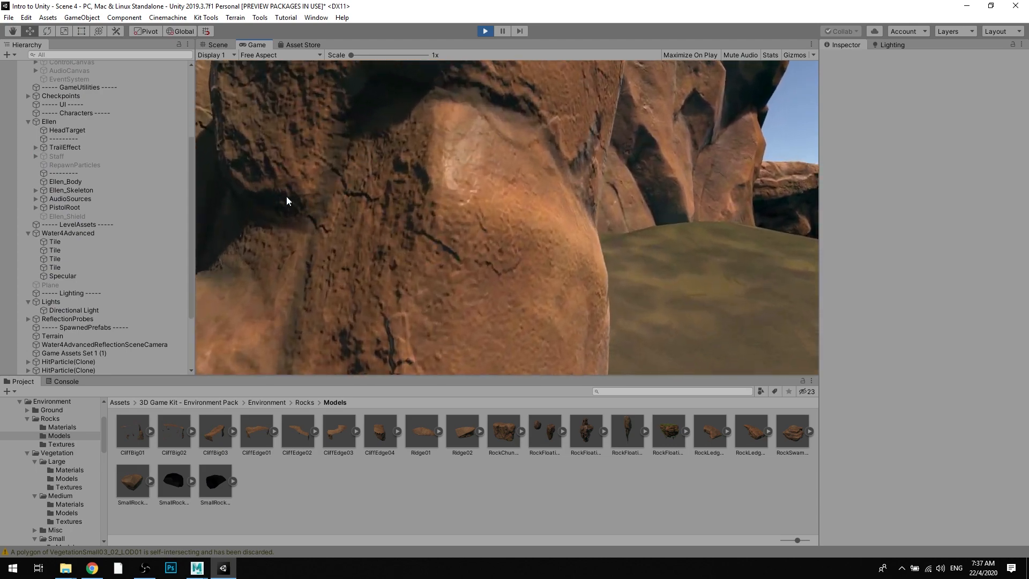
{"action": "key", "text": "w"}
{"action": "key", "text": "d"}
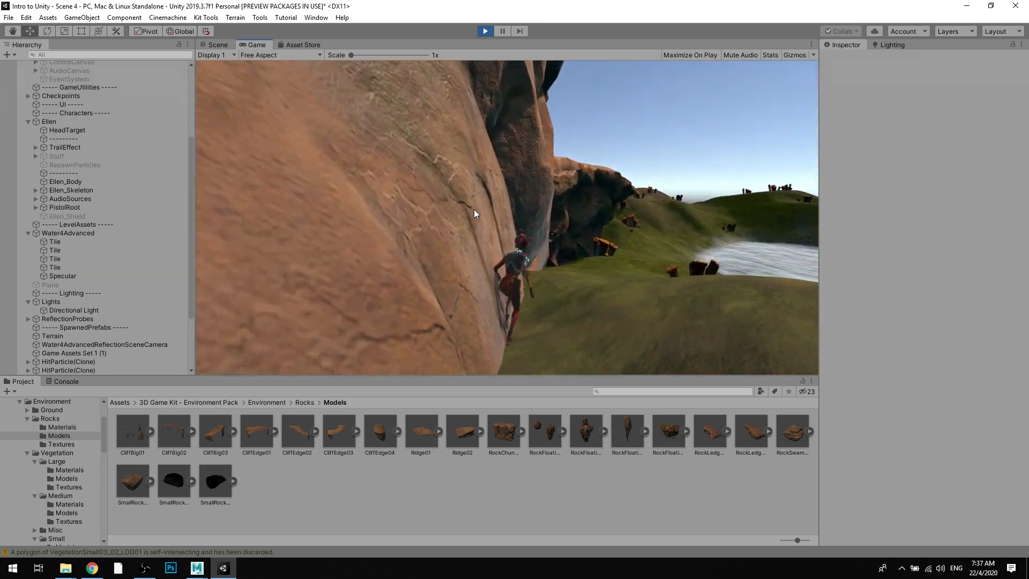
{"action": "key", "text": "w"}
{"action": "key", "text": "a"}
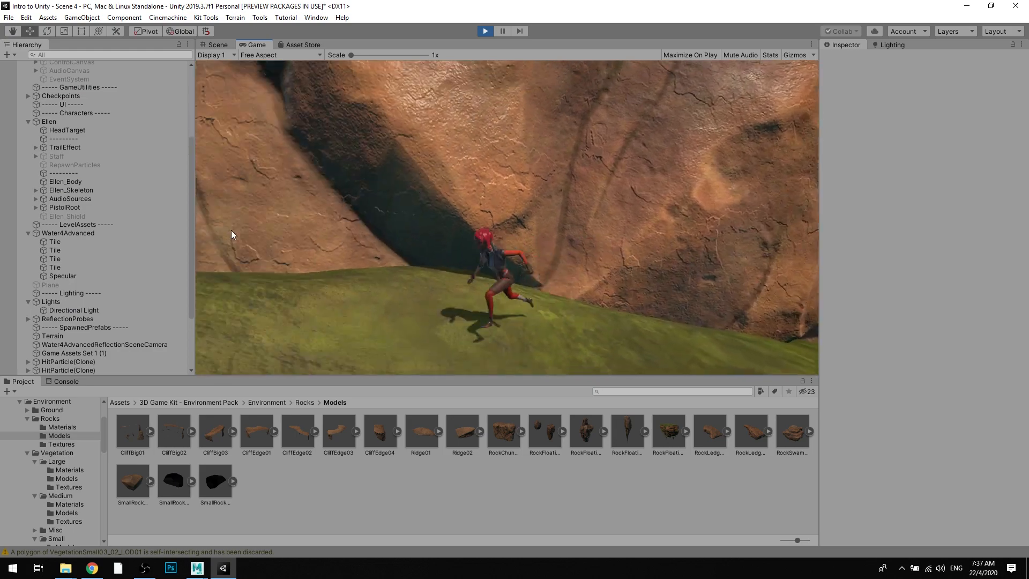
{"action": "key", "text": "w"}
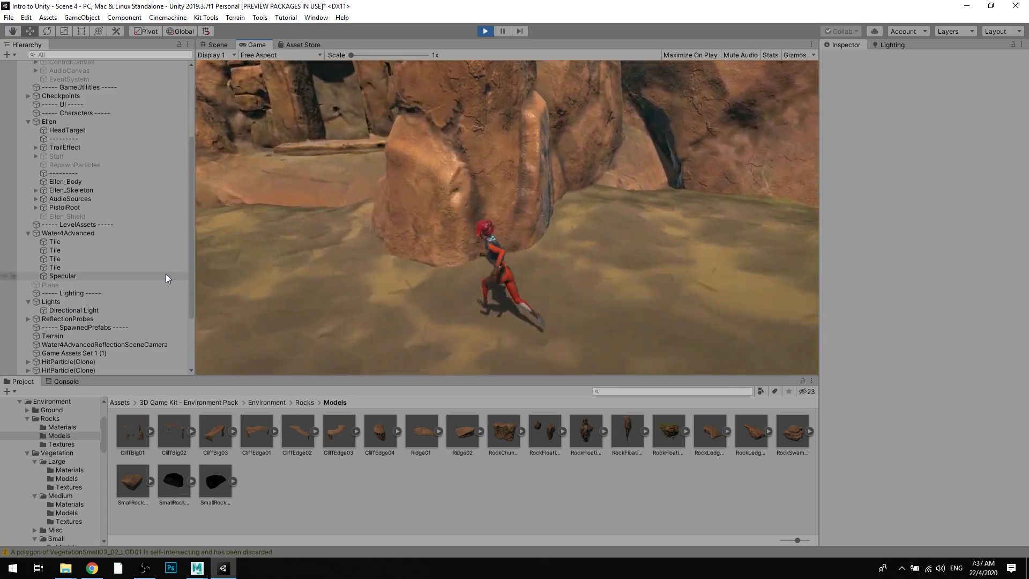
{"action": "key", "text": "space"}
{"action": "key", "text": "w"}
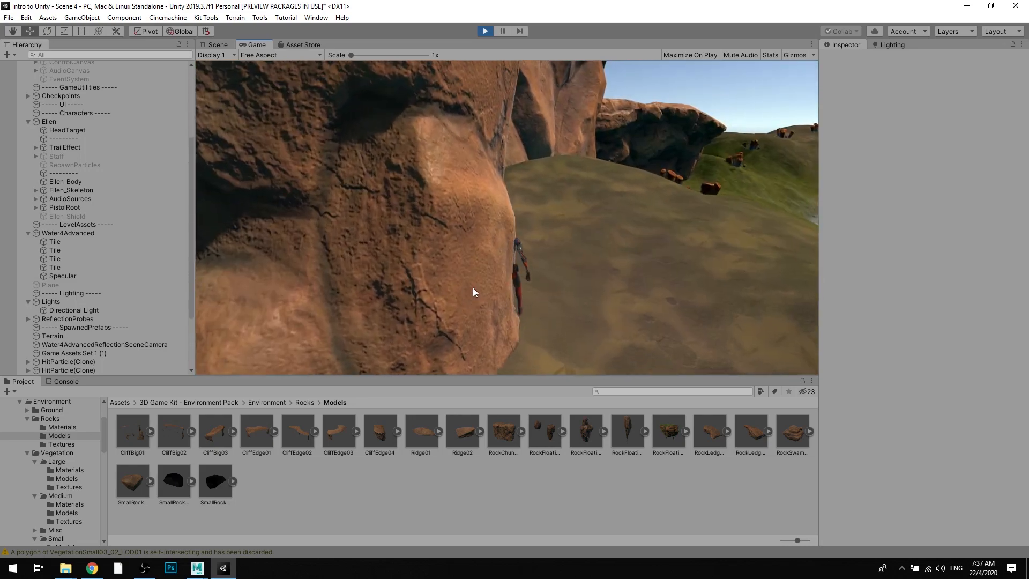
{"action": "left_click", "coordinate": [486, 31]}
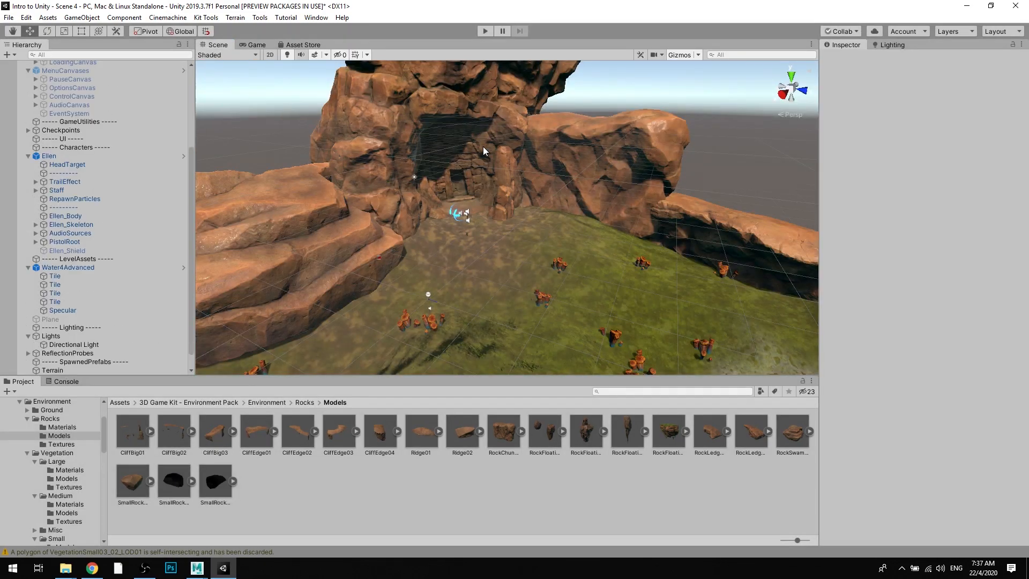
Step: Add a Mesh Collider component to the CliffBig01 rock
{"action": "scroll", "coordinate": [484, 156], "scroll_direction": "down", "scroll_amount": 2}
{"action": "scroll", "coordinate": [495, 152], "scroll_direction": "down", "scroll_amount": 3}
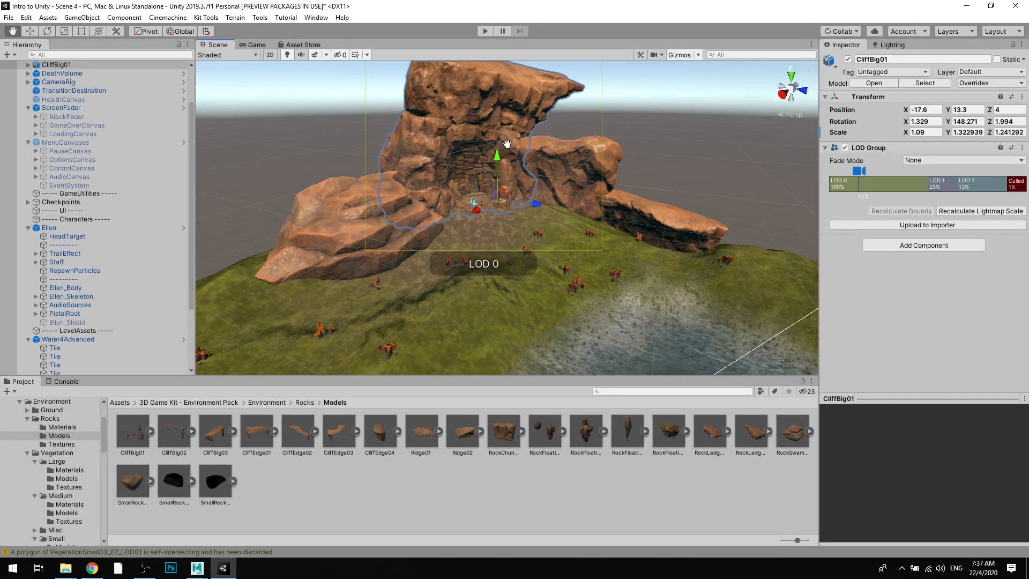
{"action": "middle_click_drag", "start_coordinate": [504, 141], "coordinate": [497, 208]}
{"action": "scroll", "coordinate": [544, 207], "scroll_direction": "up", "scroll_amount": 2}
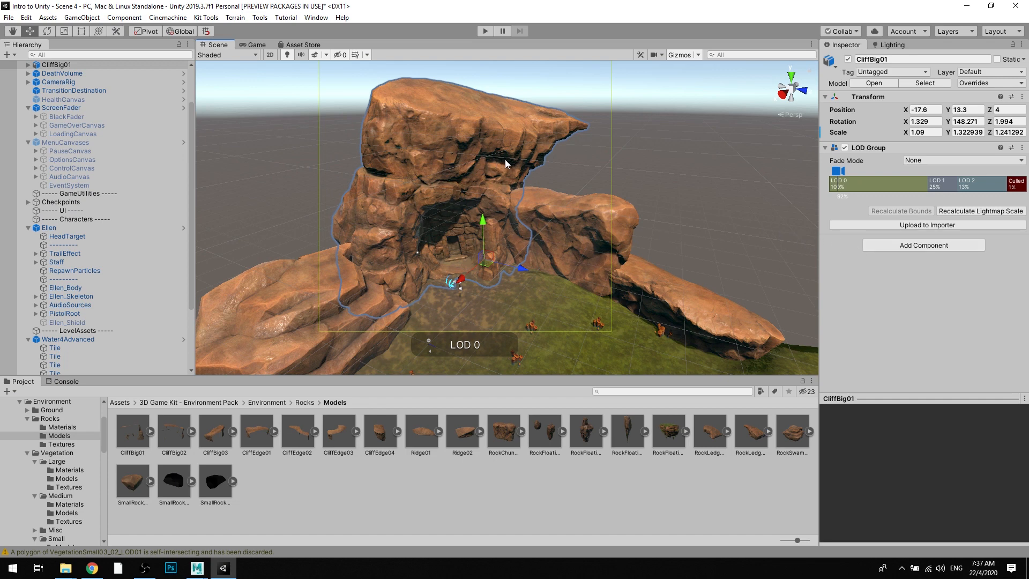
{"action": "left_click", "coordinate": [942, 245]}
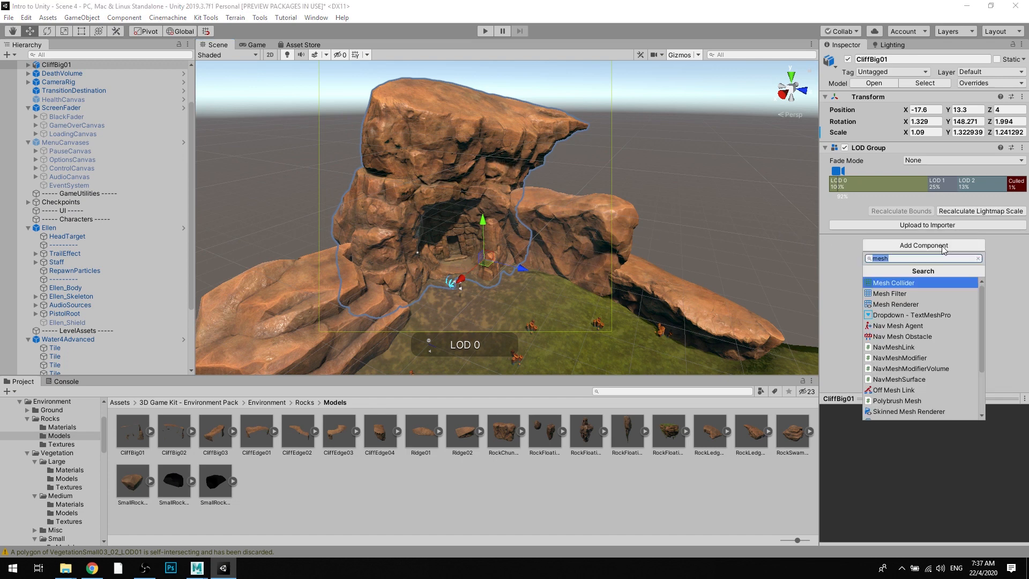
{"action": "left_click", "coordinate": [932, 283]}
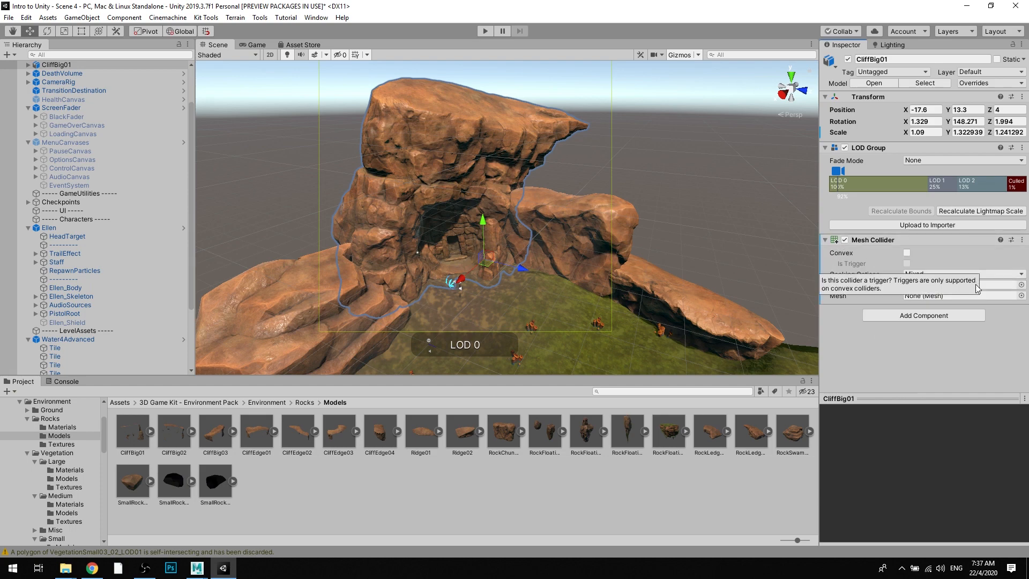
Step: Search the available meshes for CliffBig and assign CliffBig01_LOD02 to the rock's Mesh Collider
{"action": "left_click", "coordinate": [1021, 296]}
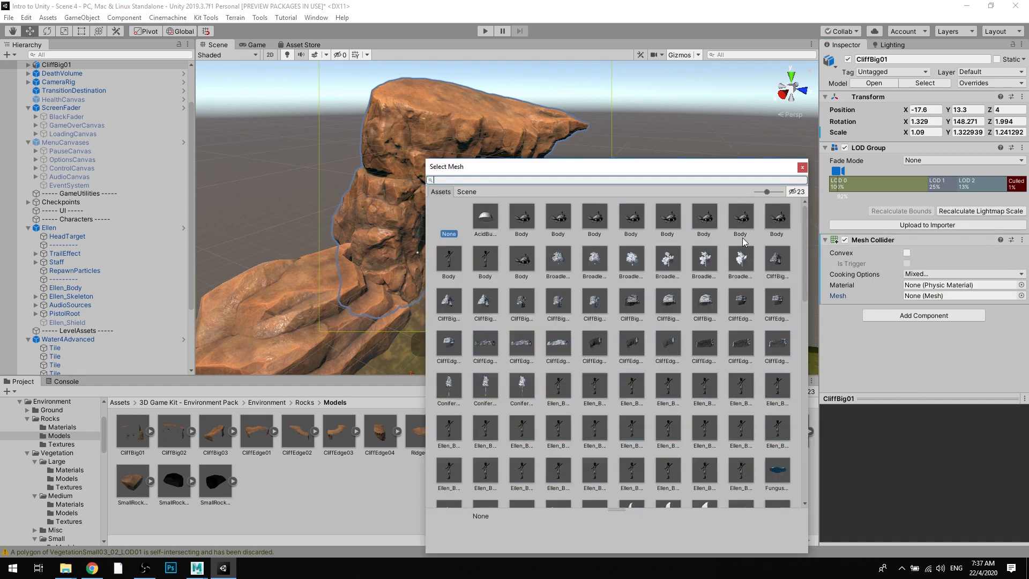
{"action": "left_click_drag", "start_coordinate": [534, 165], "coordinate": [223, 178]}
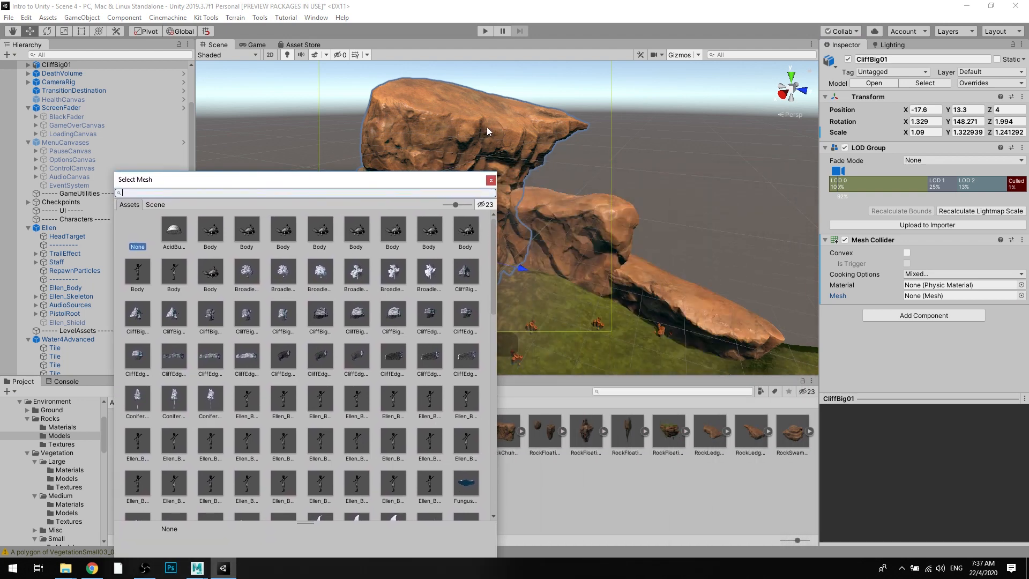
{"action": "scroll", "coordinate": [546, 159], "scroll_direction": "down", "scroll_amount": 4}
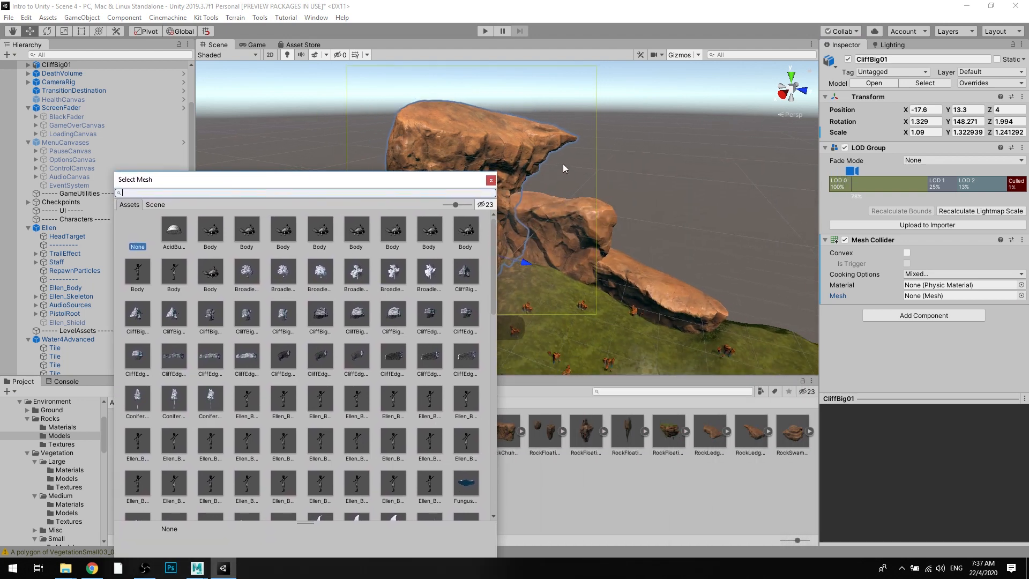
{"action": "left_click", "coordinate": [562, 163], "text": "alt"}
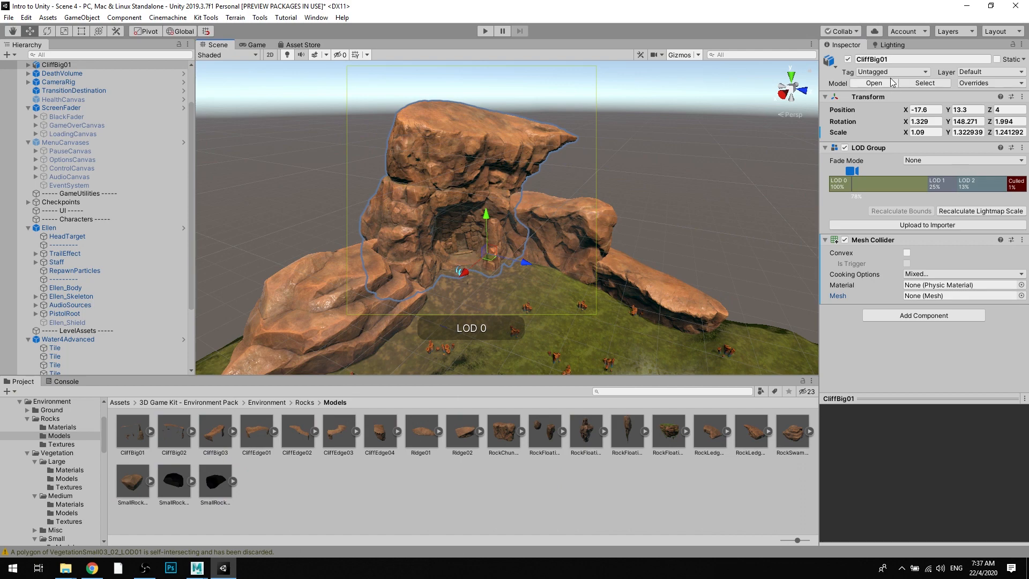
{"action": "left_click", "coordinate": [1021, 296]}
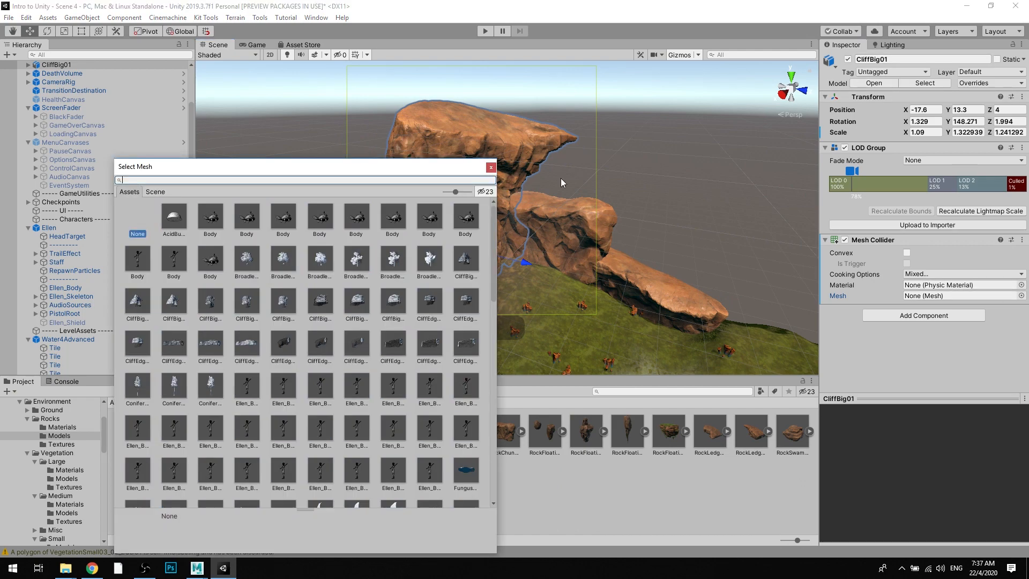
{"action": "type", "text": "Cli"}
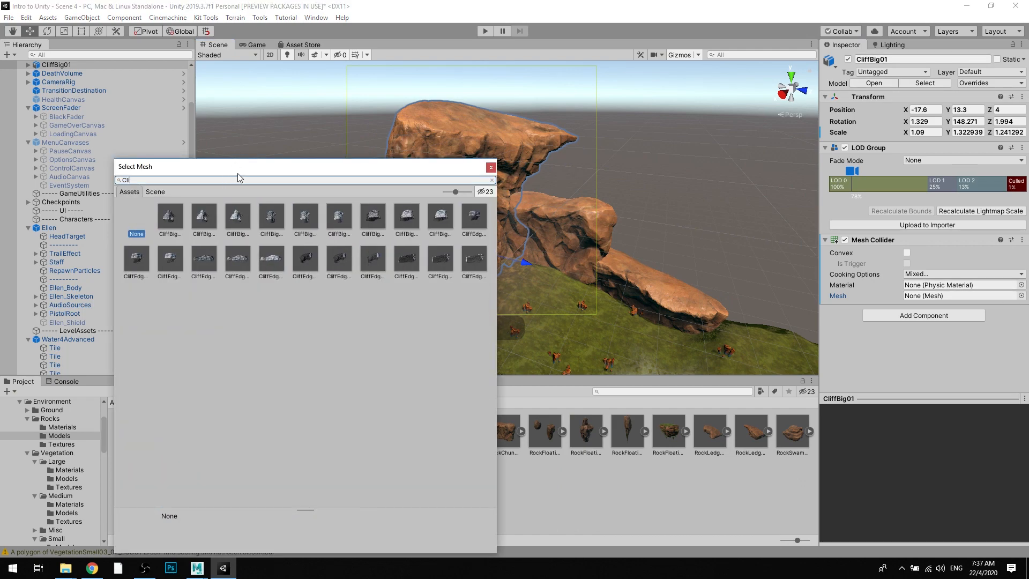
{"action": "type", "text": "ffBig"}
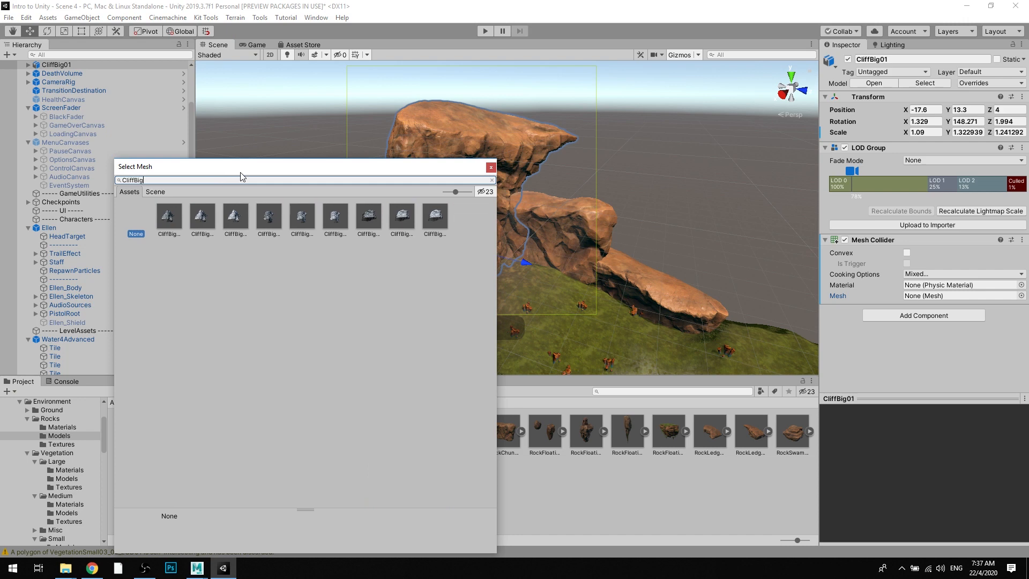
{"action": "left_click", "coordinate": [234, 217]}
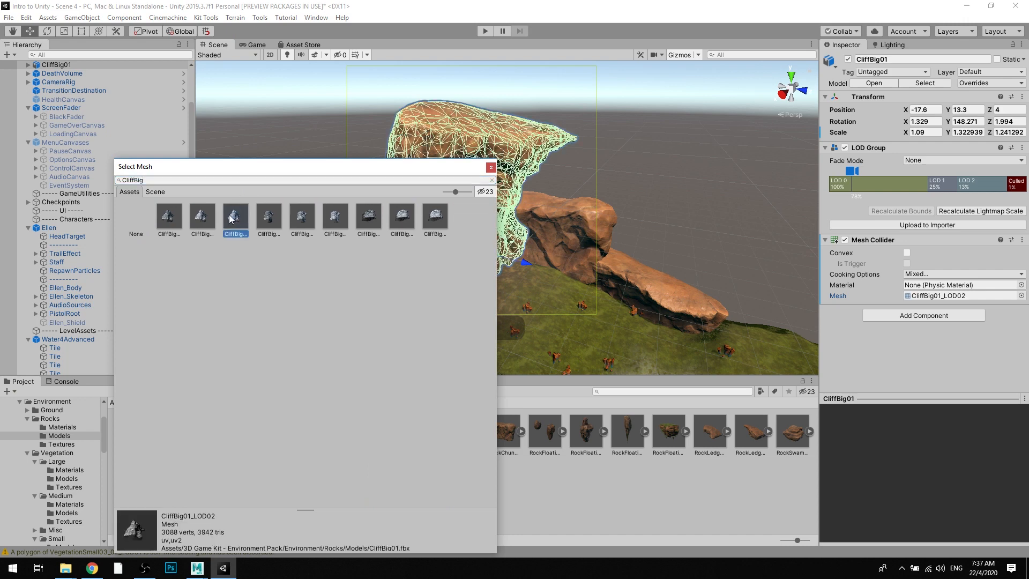
Step: Try CliffBig01_LOD00 as the collider mesh, and switch it to the lighter CliffBig01_LOD01
{"action": "left_click_drag", "start_coordinate": [280, 173], "coordinate": [806, 115]}
{"action": "left_click", "coordinate": [690, 158]}
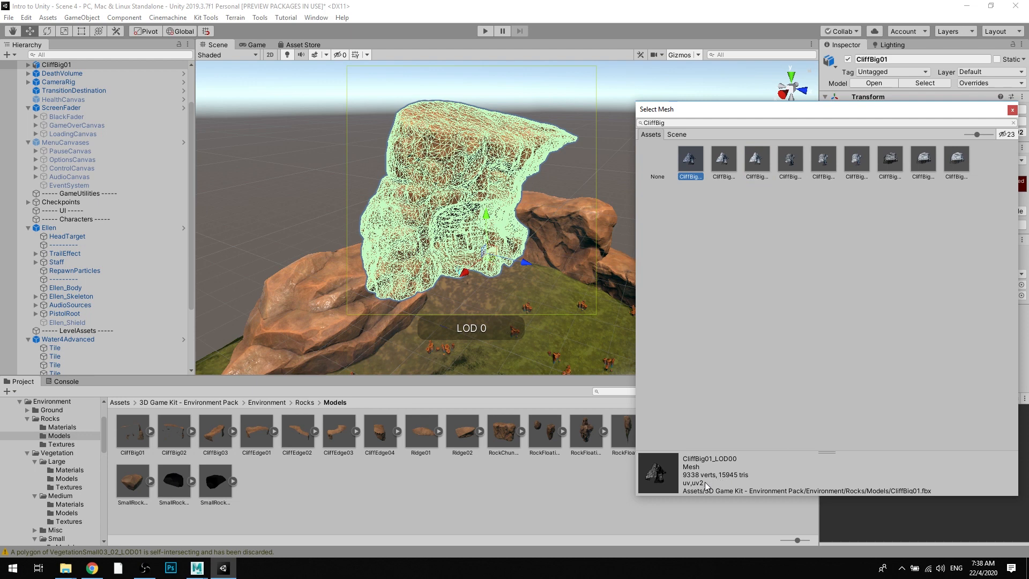
{"action": "left_click", "coordinate": [722, 163]}
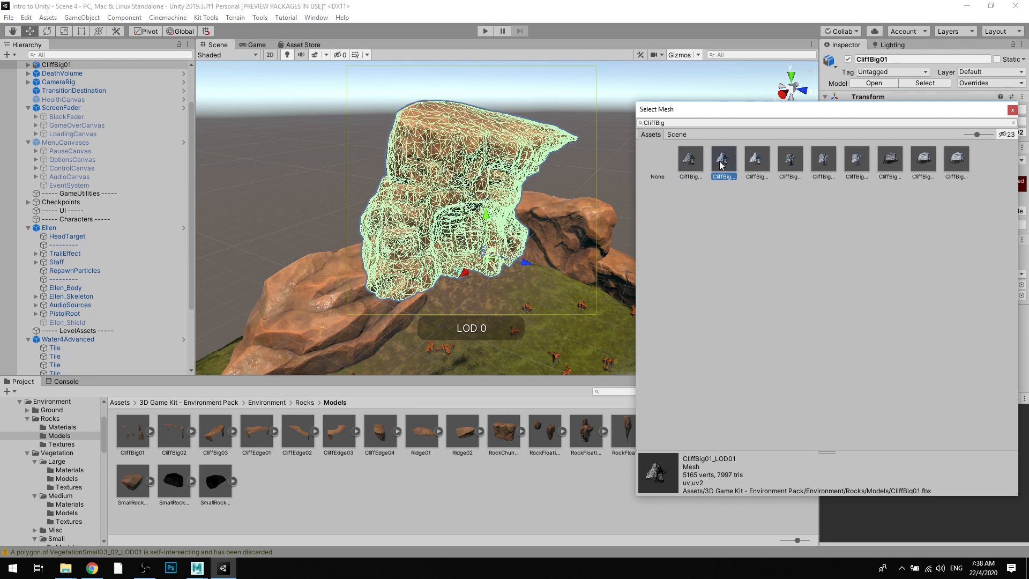
Step: Assign the CliffBig01_LOD02 mesh to the CliffBig01 rock's Mesh Collider and close the mesh selection
{"action": "left_click", "coordinate": [760, 159]}
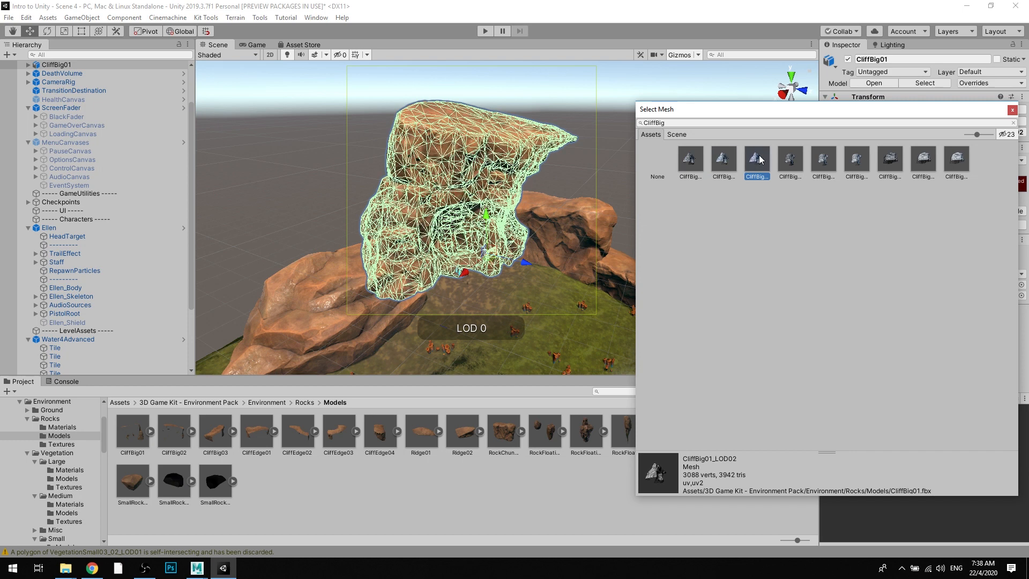
{"action": "left_click_drag", "start_coordinate": [780, 115], "coordinate": [630, 197]}
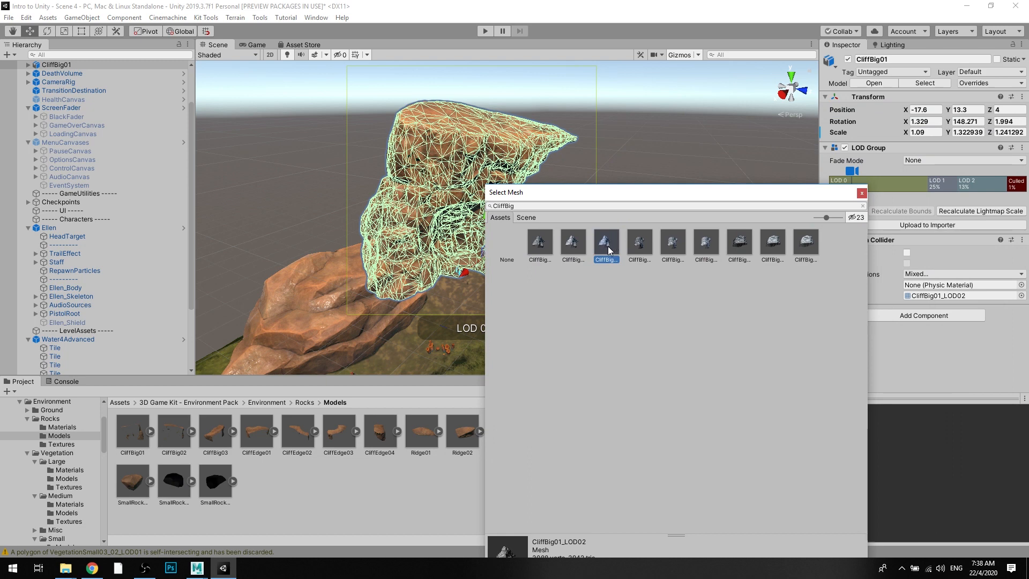
{"action": "double_click", "coordinate": [608, 247]}
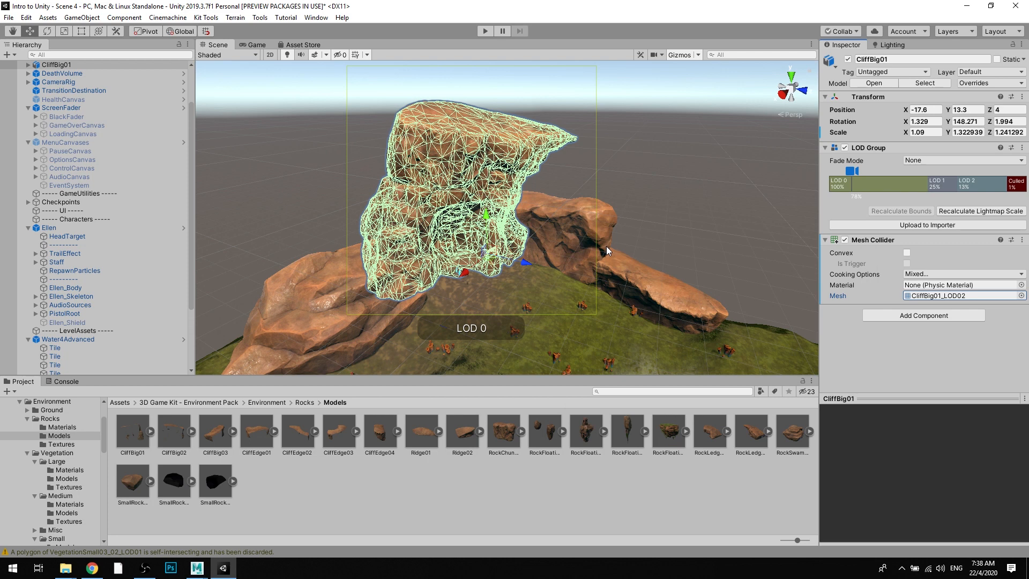
Step: Set the CliffBig01 rock's layer to Environment and deselect the rock
{"action": "left_click", "coordinate": [978, 74]}
{"action": "left_click", "coordinate": [981, 214]}
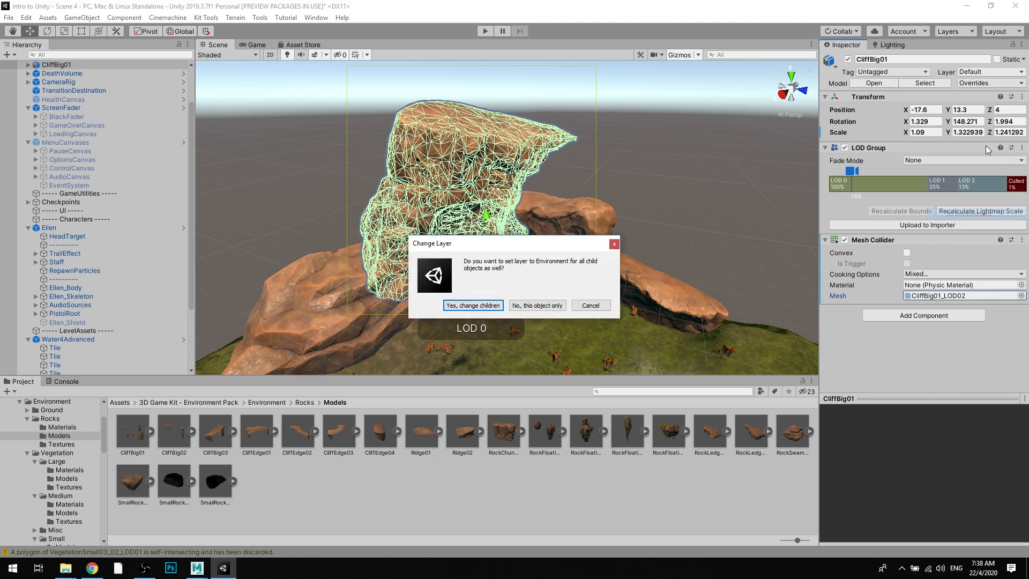
{"action": "left_click", "coordinate": [682, 171]}
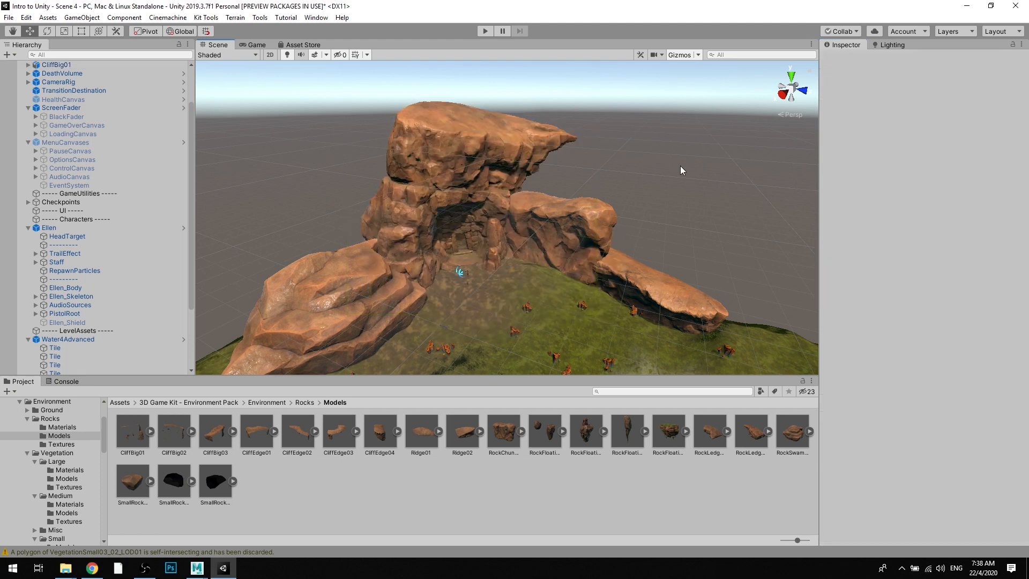
Step: Play-test the scene by running and jumping the character against the inner walls under the big cliff to check their collision
{"action": "left_click", "coordinate": [486, 32]}
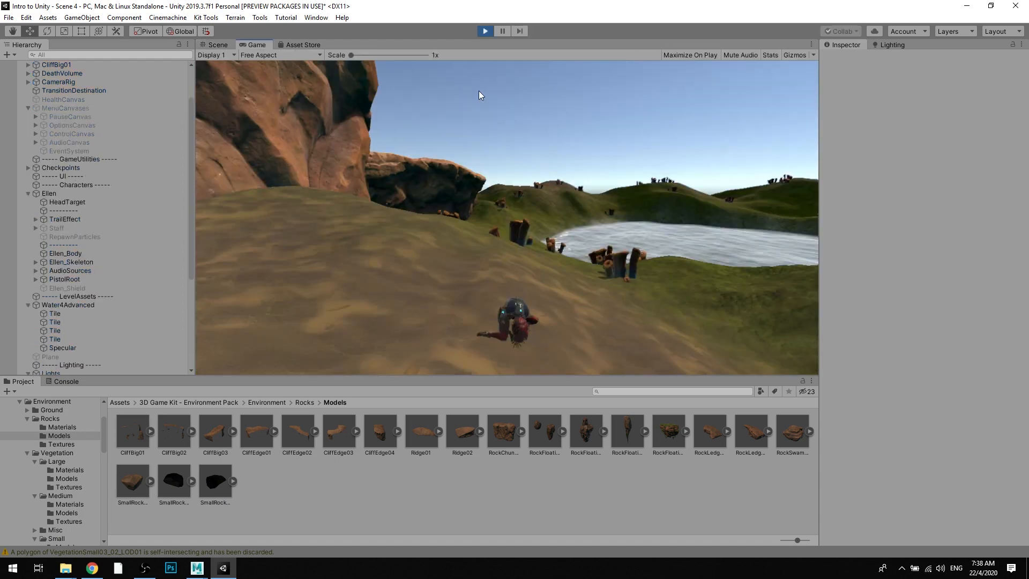
{"action": "key", "text": "w"}
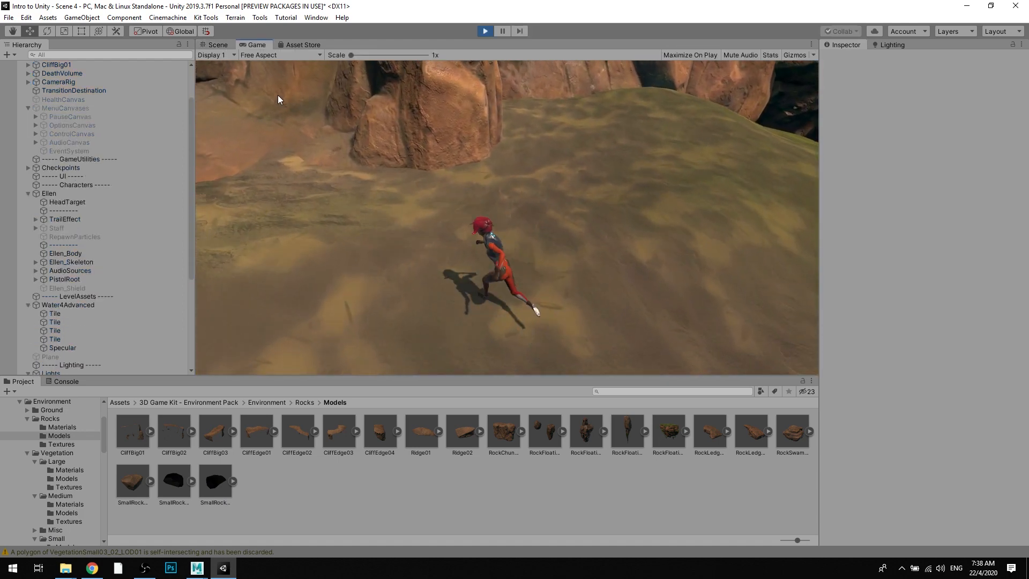
{"action": "key", "text": "w"}
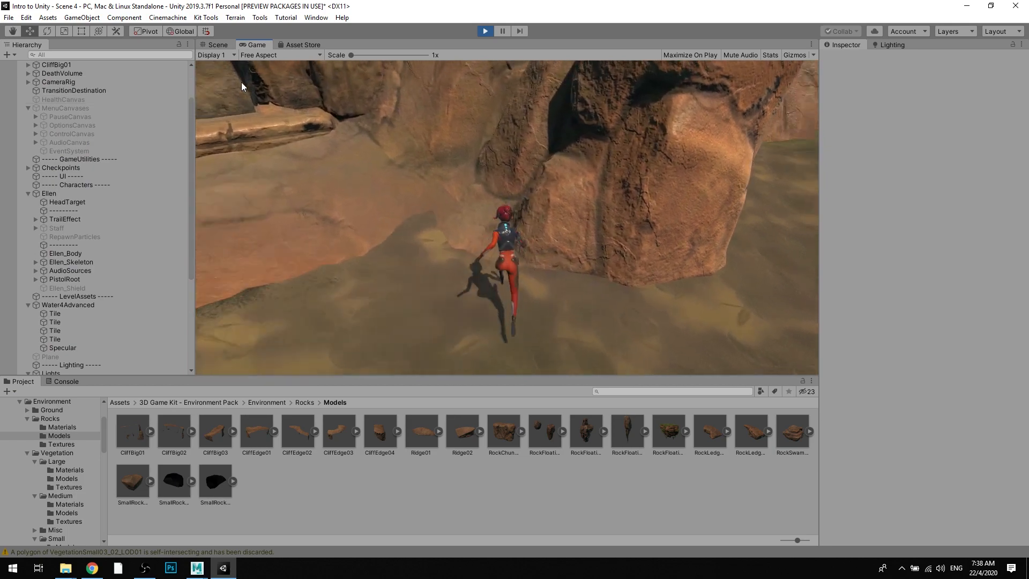
{"action": "key", "text": "w"}
{"action": "key", "text": "space"}
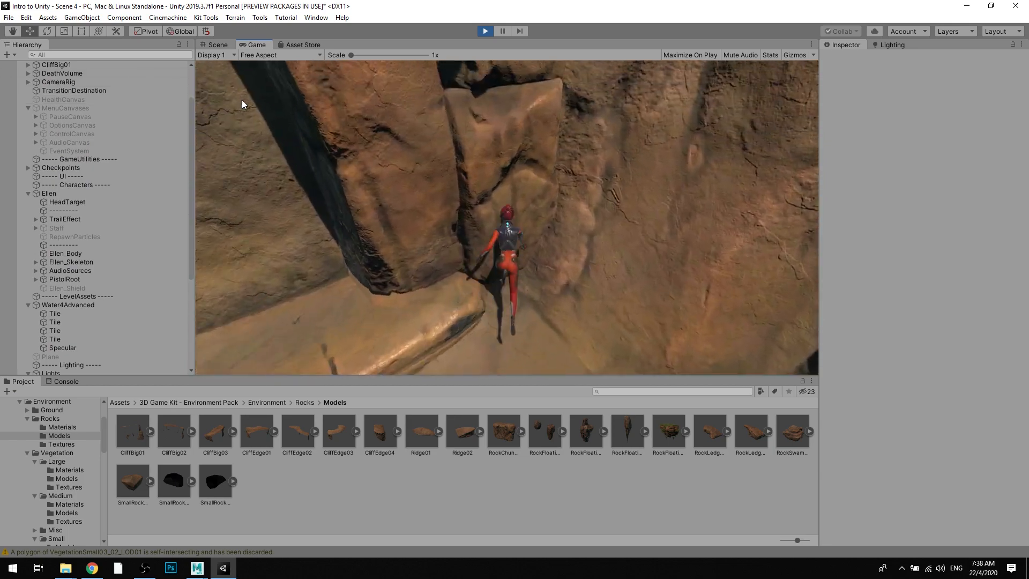
{"action": "key", "text": "w"}
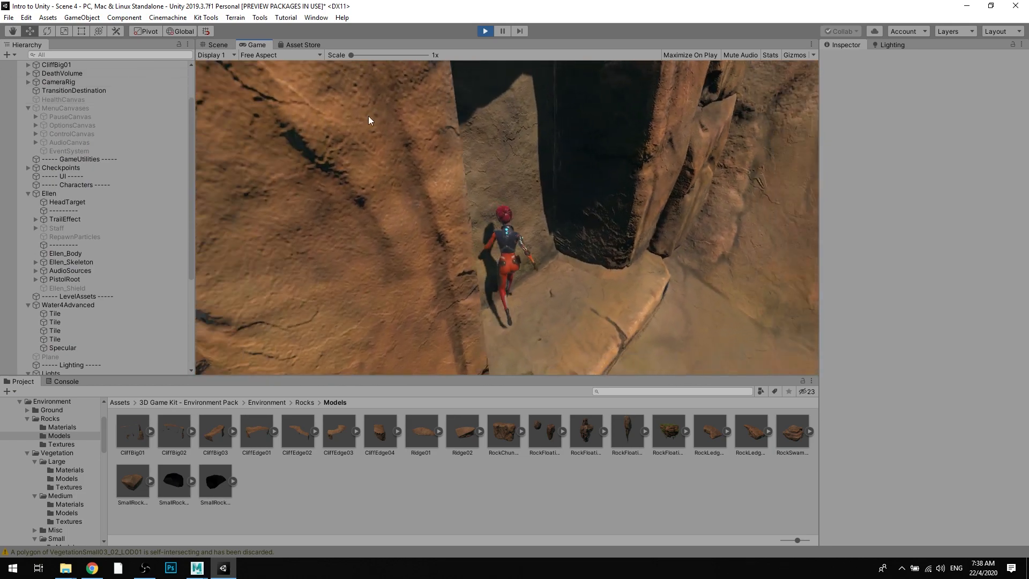
{"action": "key", "text": "space"}
{"action": "key", "text": "w"}
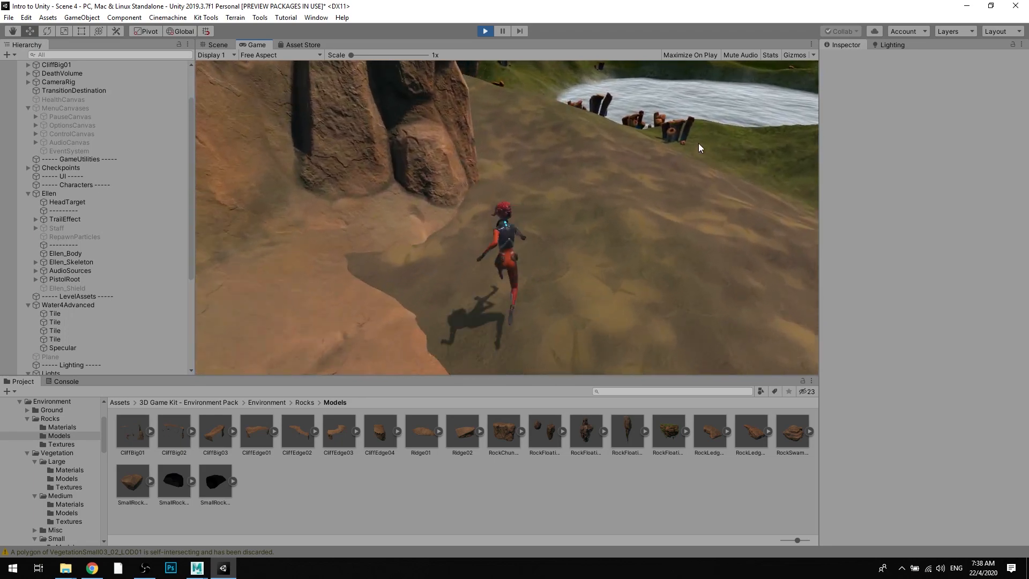
Step: Run and jump the character around the cliff's outer rock pillar to check its collision, and stop the game
{"action": "key", "text": "w"}
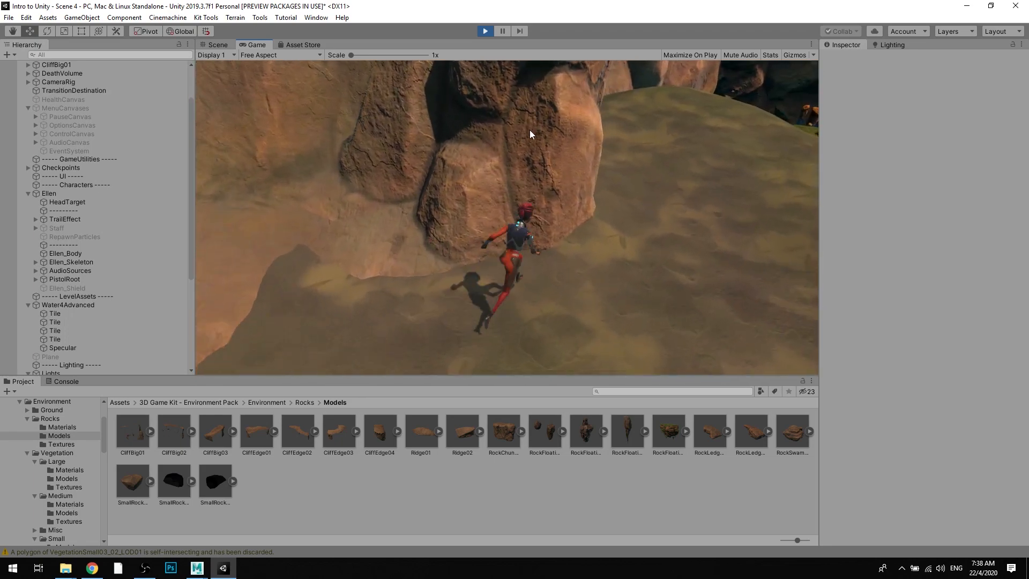
{"action": "key", "text": "d"}
{"action": "key", "text": "w"}
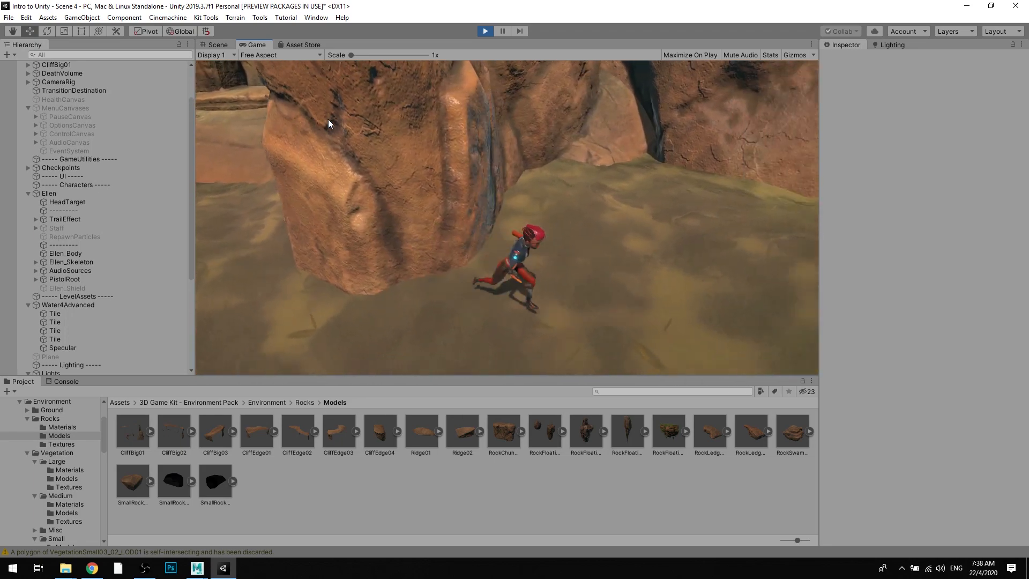
{"action": "key", "text": "w"}
{"action": "key", "text": "space"}
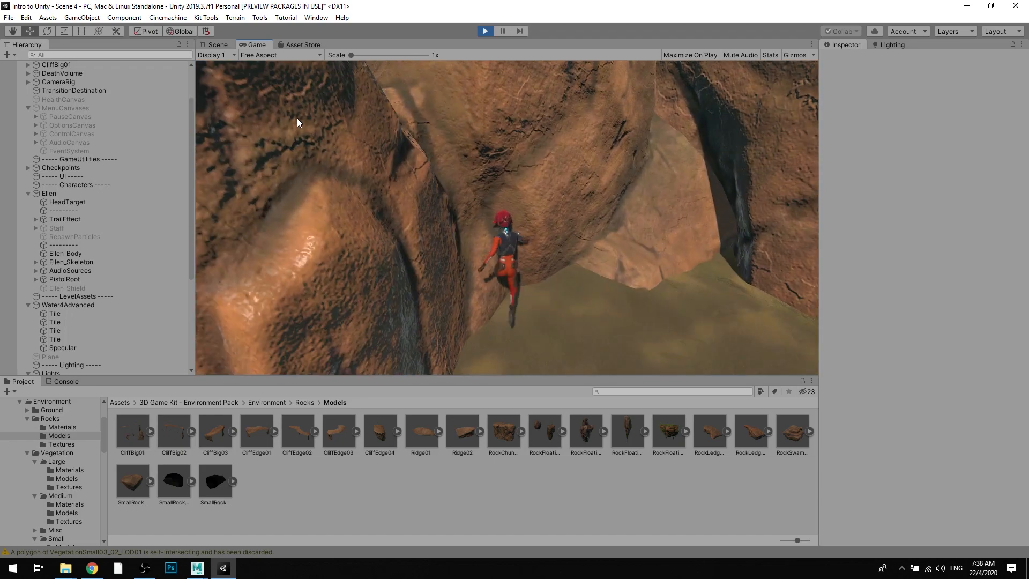
{"action": "key", "text": "s"}
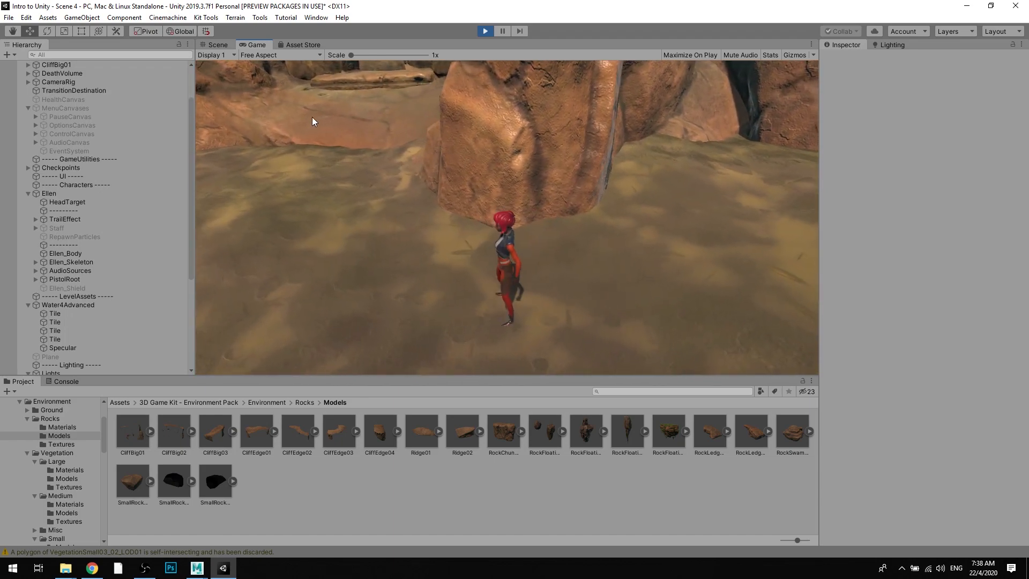
{"action": "left_click", "coordinate": [485, 31]}
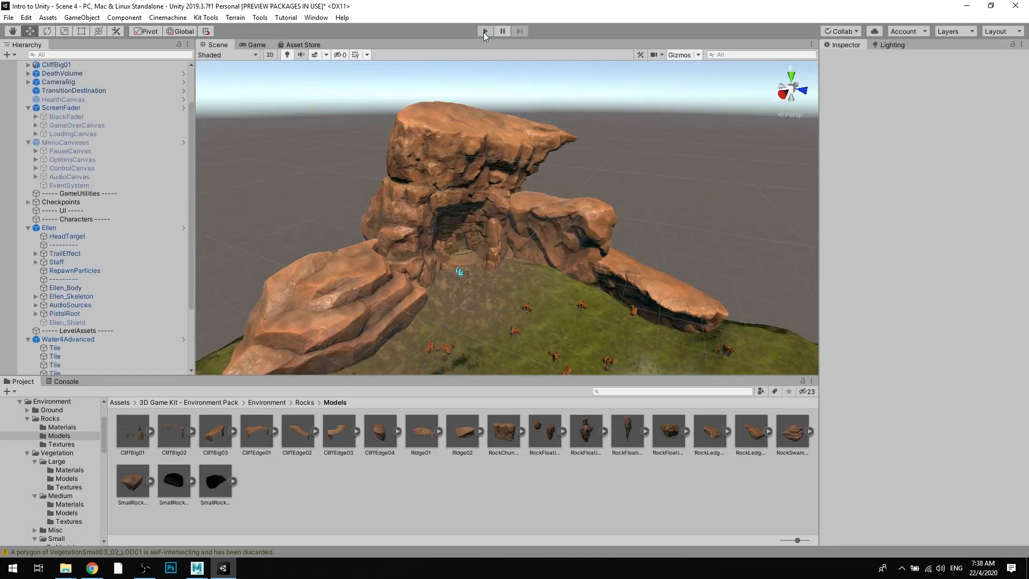
Step: Select the RockSwamp01 rock beside the big cliff
{"action": "left_click", "coordinate": [563, 210]}
{"action": "left_click", "coordinate": [676, 172]}
{"action": "scroll", "coordinate": [633, 185], "scroll_direction": "down", "scroll_amount": 10}
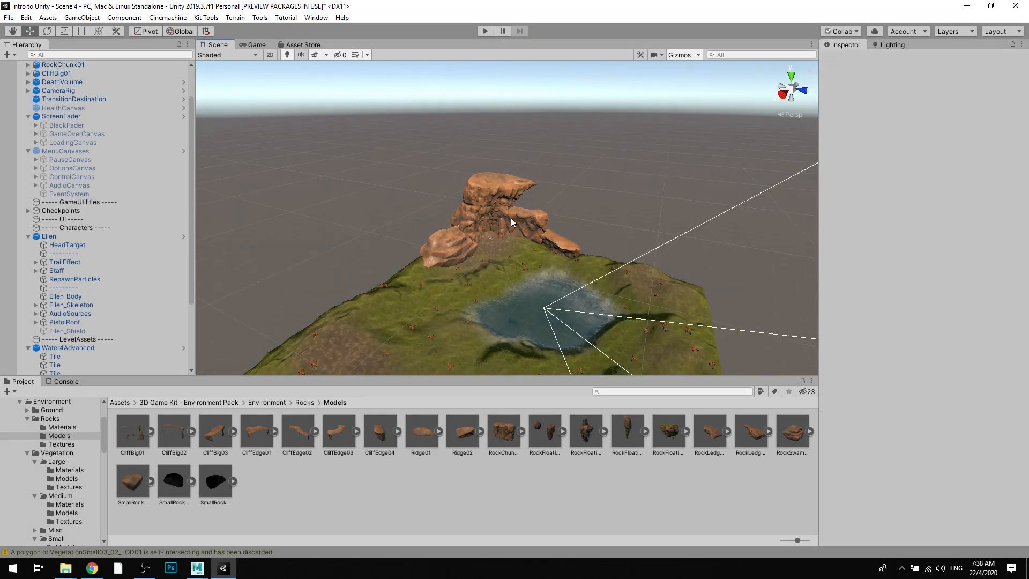
{"action": "scroll", "coordinate": [510, 218], "scroll_direction": "up", "scroll_amount": 8}
{"action": "left_click", "coordinate": [477, 238]}
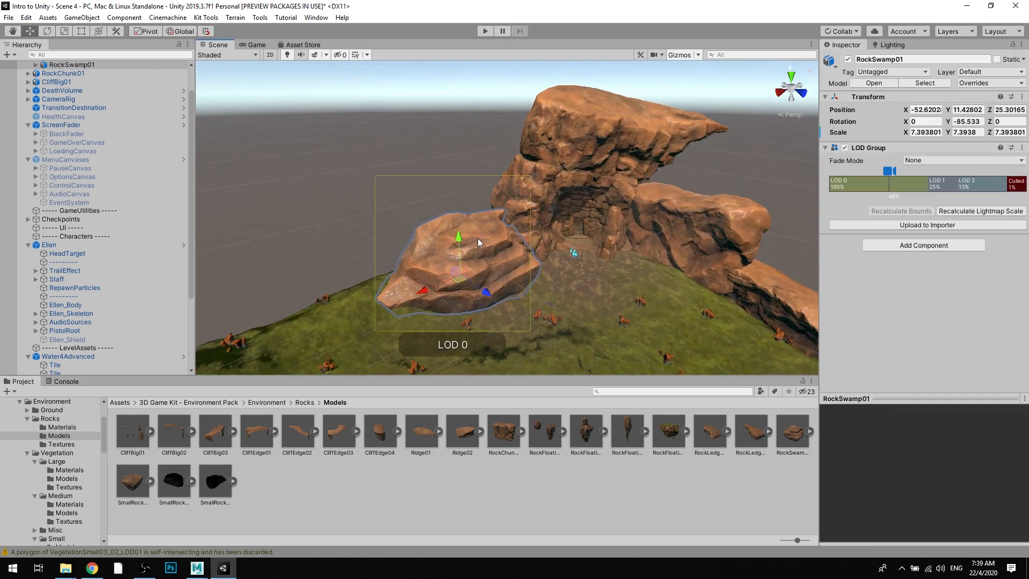
Step: Move the RockSwamp01 rock up against the side of the cave cliff, with Y 12.8 and Z 23.6
{"action": "left_click_drag", "start_coordinate": [478, 238], "coordinate": [603, 207], "text": "alt"}
{"action": "left_click_drag", "start_coordinate": [547, 292], "coordinate": [439, 232]}
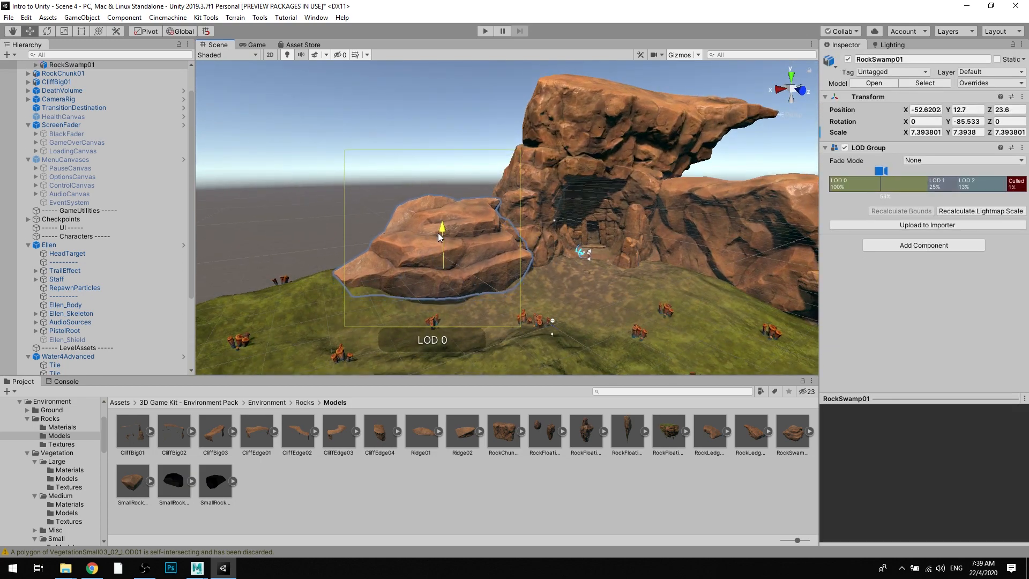
{"action": "left_click", "coordinate": [403, 192]}
{"action": "middle_click_drag", "start_coordinate": [577, 201], "coordinate": [466, 193]}
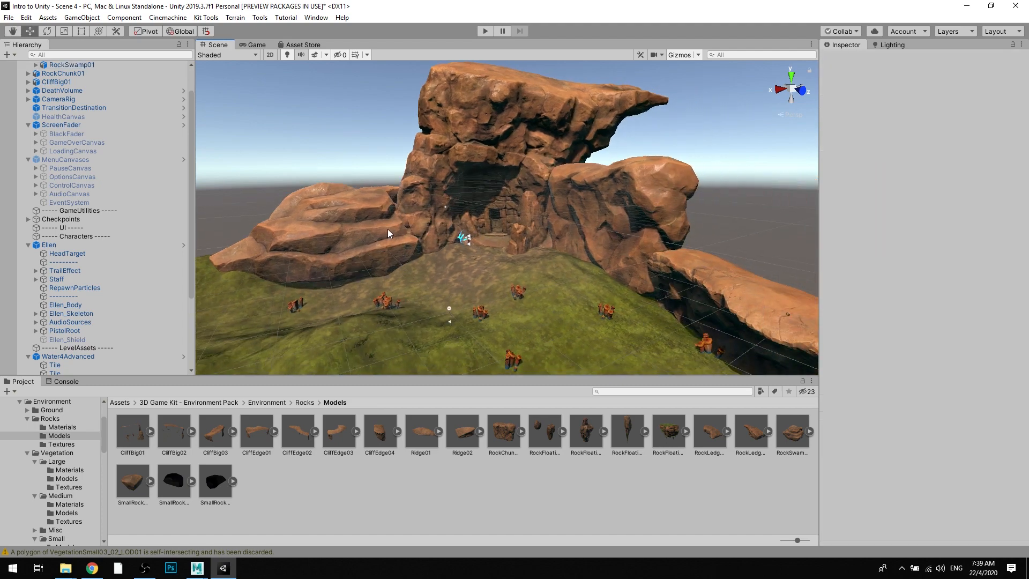
{"action": "left_click", "coordinate": [339, 247]}
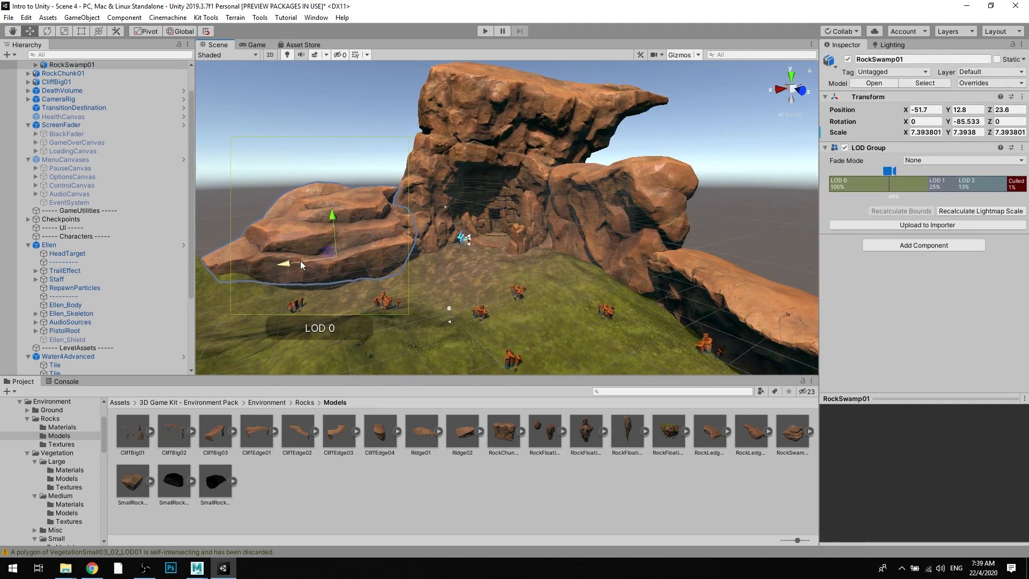
{"action": "left_click_drag", "start_coordinate": [301, 264], "coordinate": [304, 264]}
Step: Shift RockChunk01 on the other side of the cave along the Z axis to 21.7
{"action": "left_click", "coordinate": [635, 187]}
{"action": "left_click_drag", "start_coordinate": [636, 187], "coordinate": [675, 192], "text": "alt"}
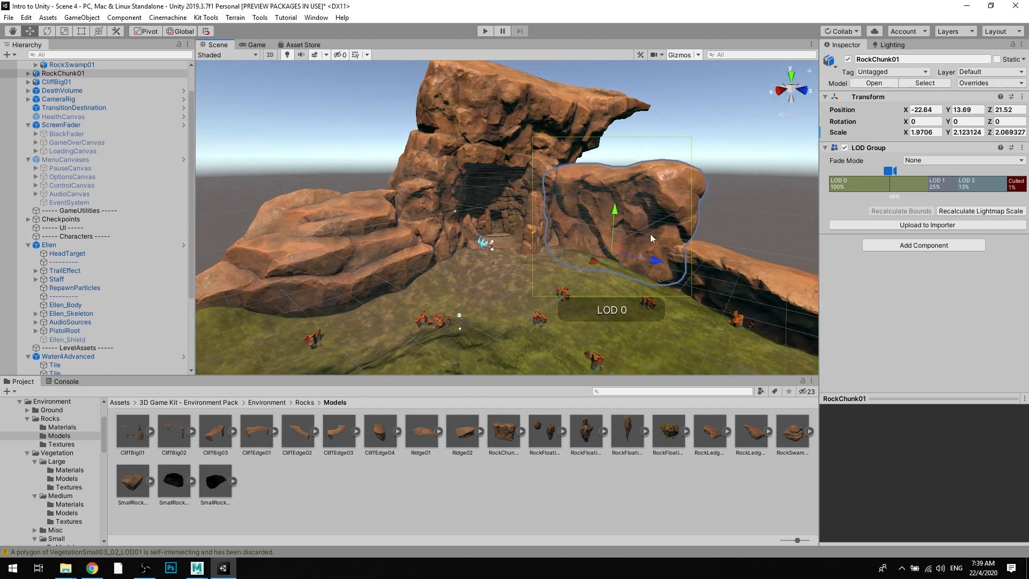
{"action": "left_click_drag", "start_coordinate": [655, 262], "coordinate": [658, 263]}
Step: Add a Mesh Collider to RockChunk01 and assign the RockChunk01_LOD2 mesh to it
{"action": "middle_click_drag", "start_coordinate": [751, 201], "coordinate": [682, 211]}
{"action": "left_click", "coordinate": [919, 246]}
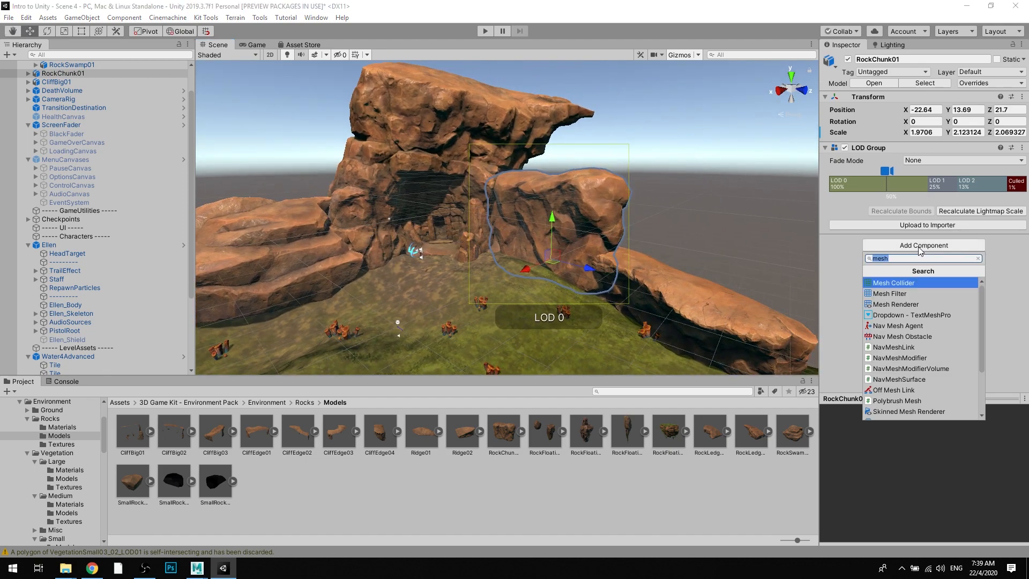
{"action": "left_click", "coordinate": [908, 282]}
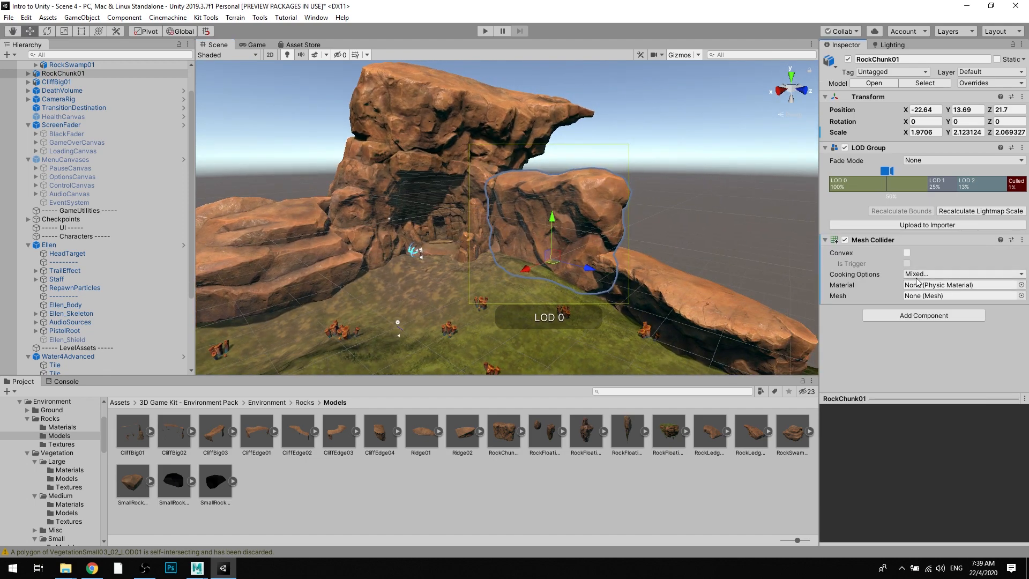
{"action": "left_click", "coordinate": [1021, 296]}
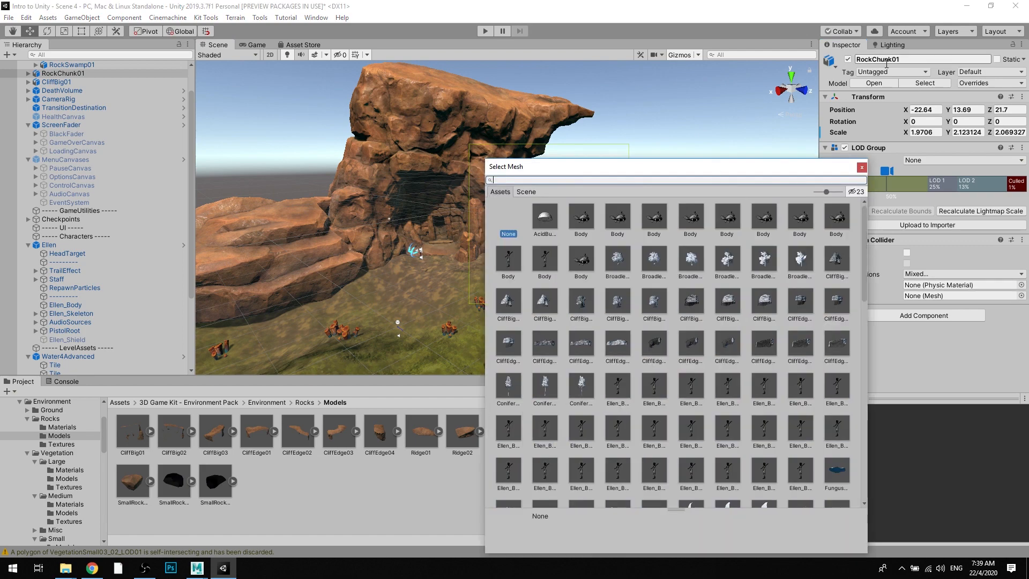
{"action": "type", "text": "Roc"}
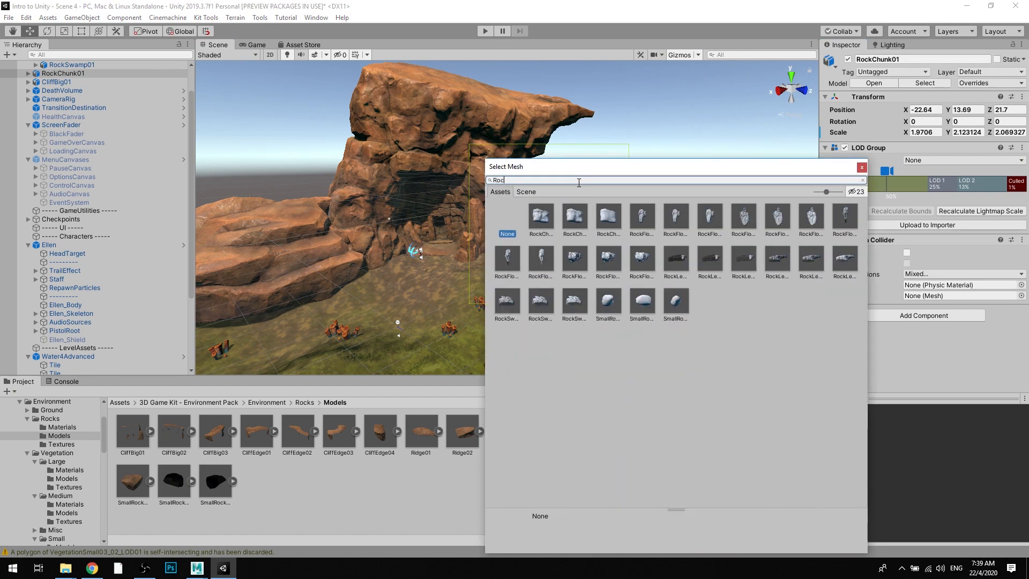
{"action": "type", "text": "kChu"}
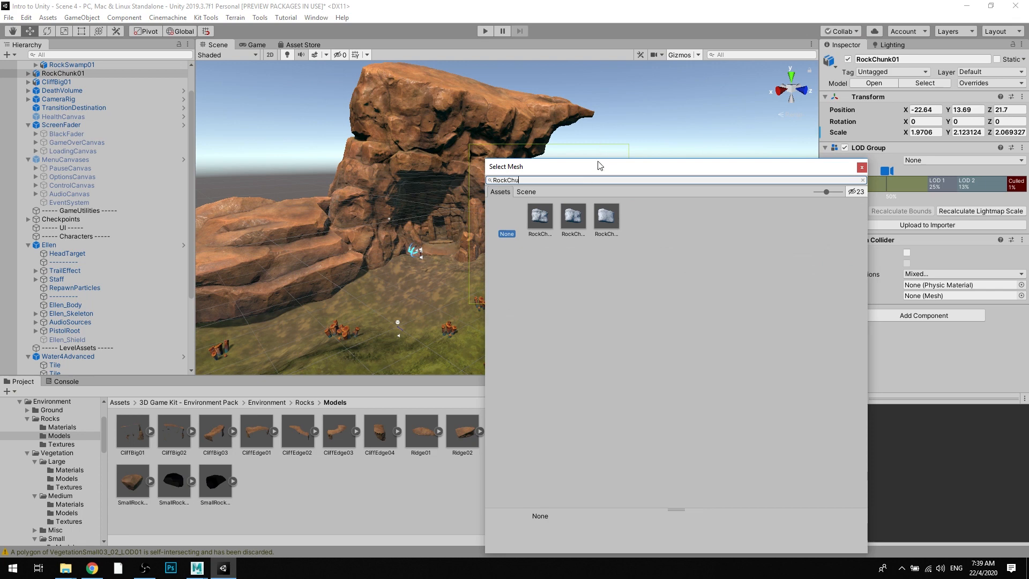
{"action": "left_click_drag", "start_coordinate": [600, 165], "coordinate": [878, 142]}
{"action": "left_click", "coordinate": [812, 202]}
{"action": "left_click", "coordinate": [855, 201]}
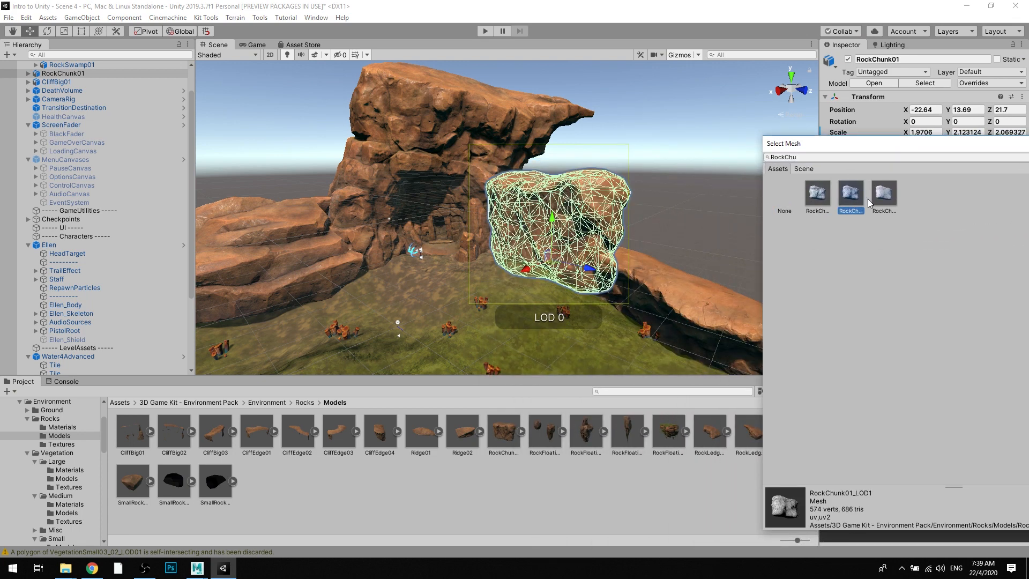
{"action": "left_click", "coordinate": [885, 197]}
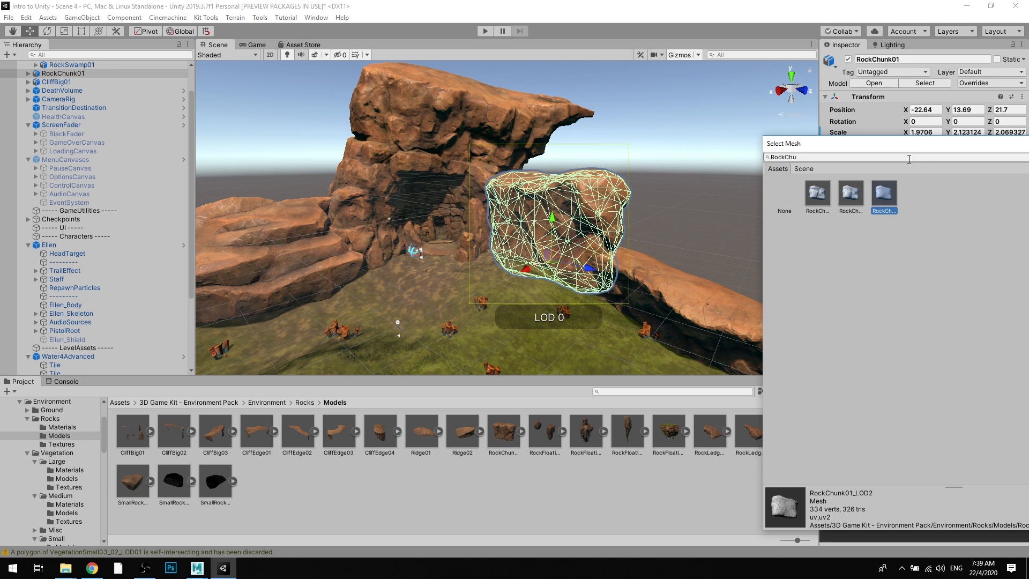
{"action": "left_click_drag", "start_coordinate": [879, 143], "coordinate": [788, 146]}
{"action": "double_click", "coordinate": [793, 201]}
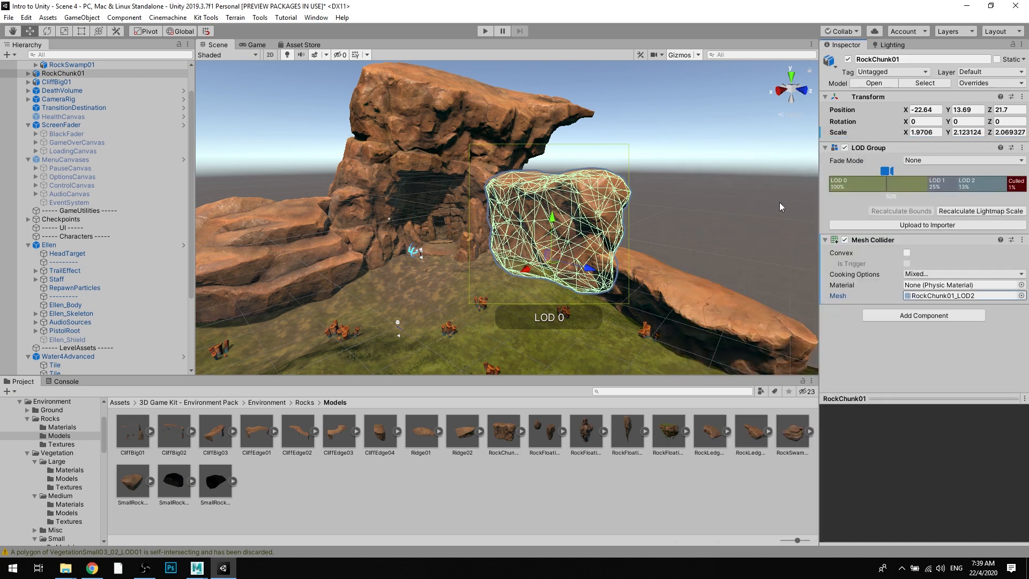
Step: Set RockChunk01's layer to Environment
{"action": "left_click", "coordinate": [999, 70]}
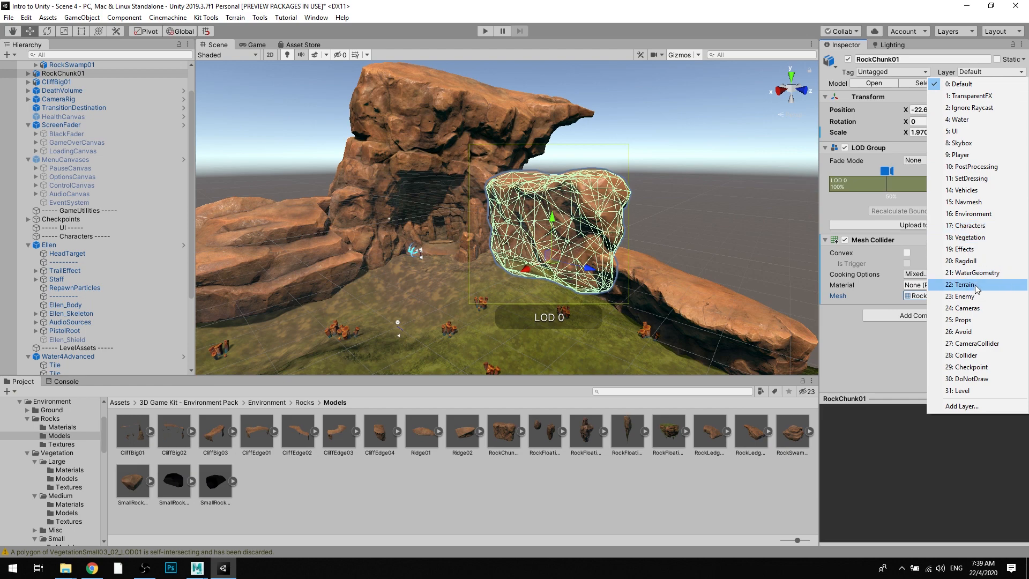
{"action": "left_click", "coordinate": [975, 214]}
{"action": "left_click", "coordinate": [472, 305]}
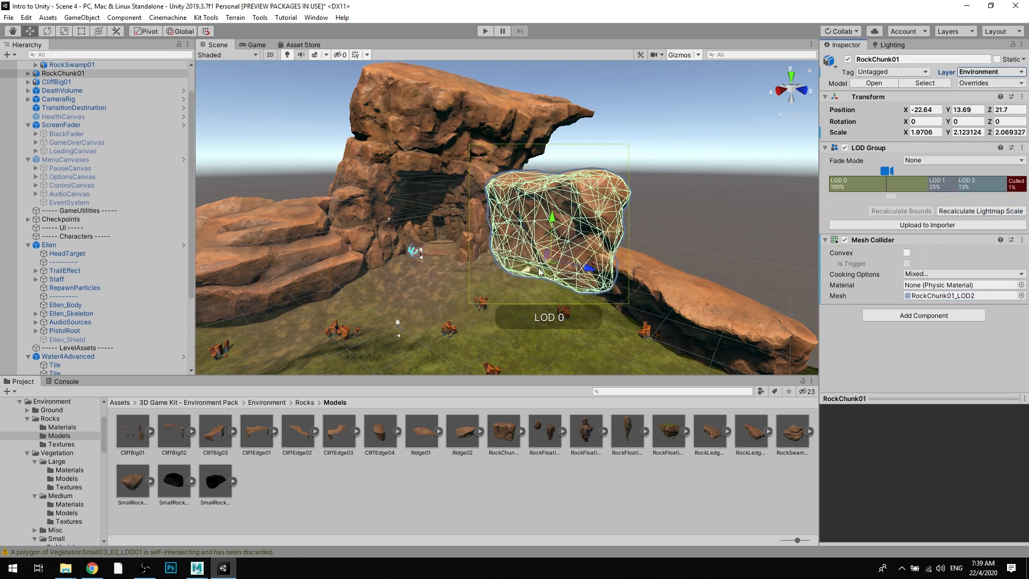
Step: Move the CliffEdge04 rock closer to the neighbouring rock chunk, to about Z 44.42
{"action": "left_click", "coordinate": [710, 181]}
{"action": "left_click_drag", "start_coordinate": [710, 181], "coordinate": [601, 236], "text": "alt"}
{"action": "scroll", "coordinate": [628, 212], "scroll_direction": "down", "scroll_amount": 5}
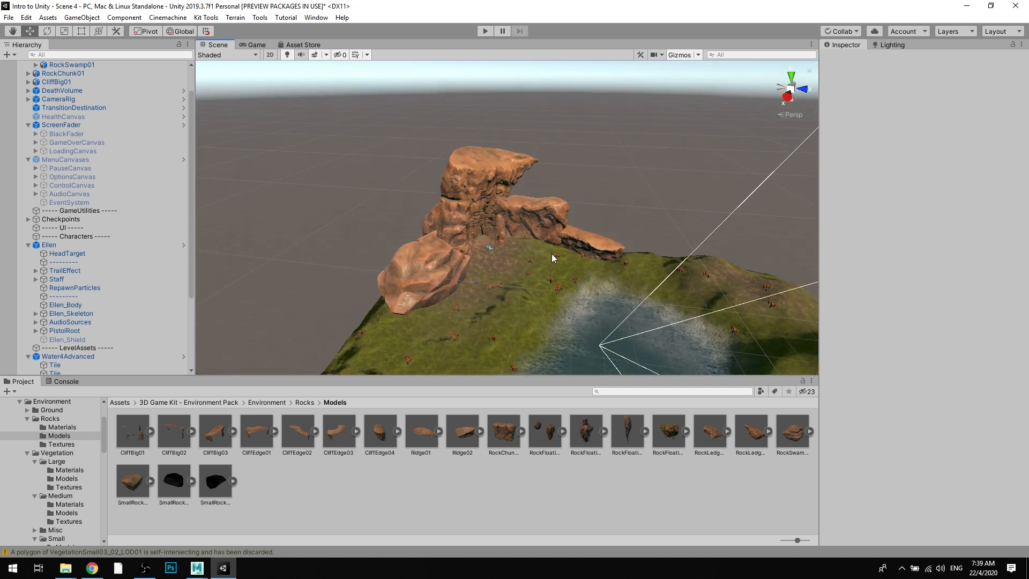
{"action": "left_click_drag", "start_coordinate": [510, 250], "coordinate": [444, 230], "text": "alt"}
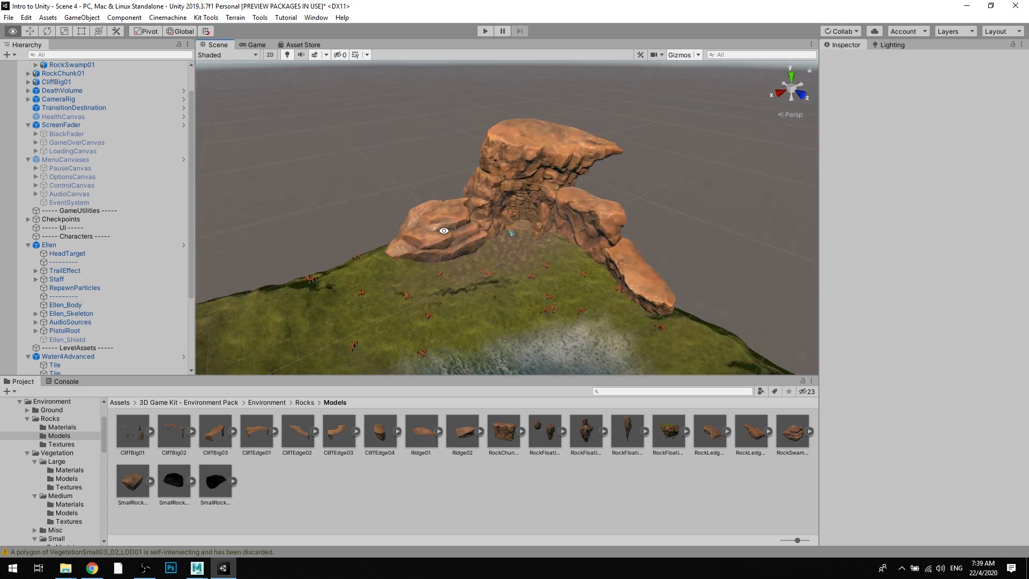
{"action": "left_click", "coordinate": [654, 287]}
{"action": "left_click_drag", "start_coordinate": [654, 281], "coordinate": [583, 214], "text": "alt"}
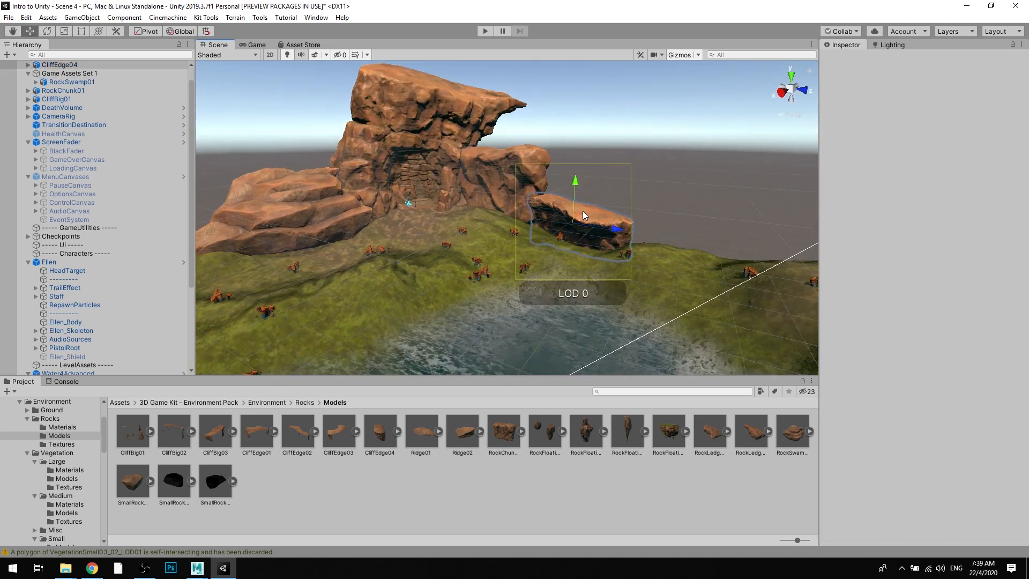
{"action": "scroll", "coordinate": [616, 204], "scroll_direction": "up", "scroll_amount": 3}
{"action": "left_click", "coordinate": [641, 188]}
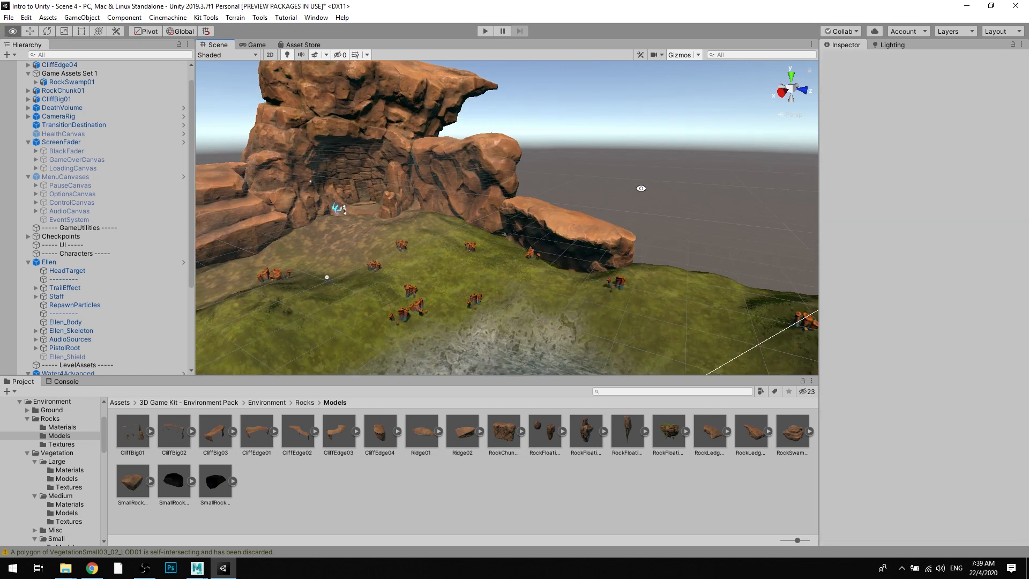
{"action": "left_click_drag", "start_coordinate": [642, 188], "coordinate": [535, 192], "text": "alt"}
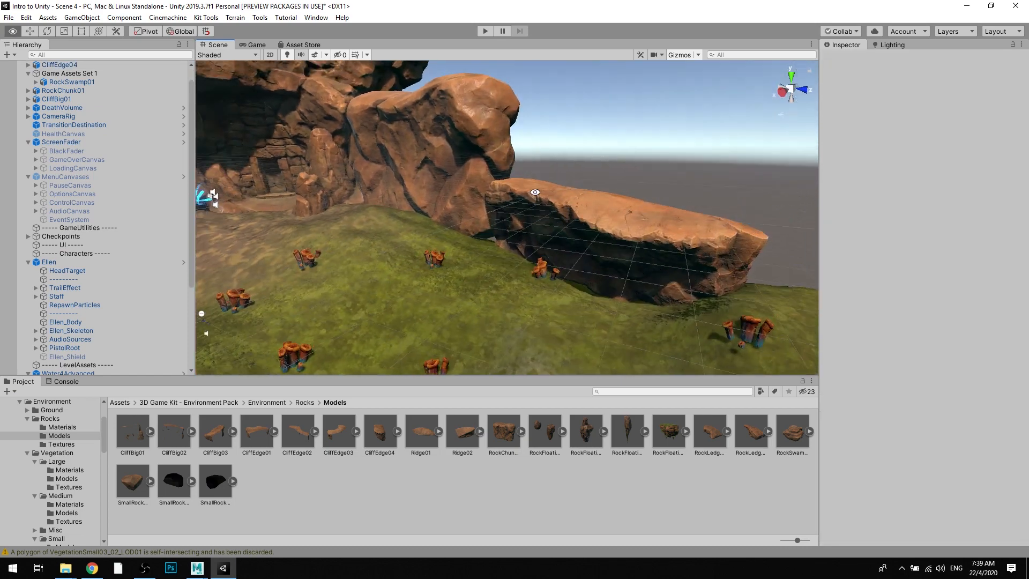
{"action": "left_click", "coordinate": [547, 200]}
{"action": "left_click", "coordinate": [637, 238]}
{"action": "left_click", "coordinate": [648, 228]}
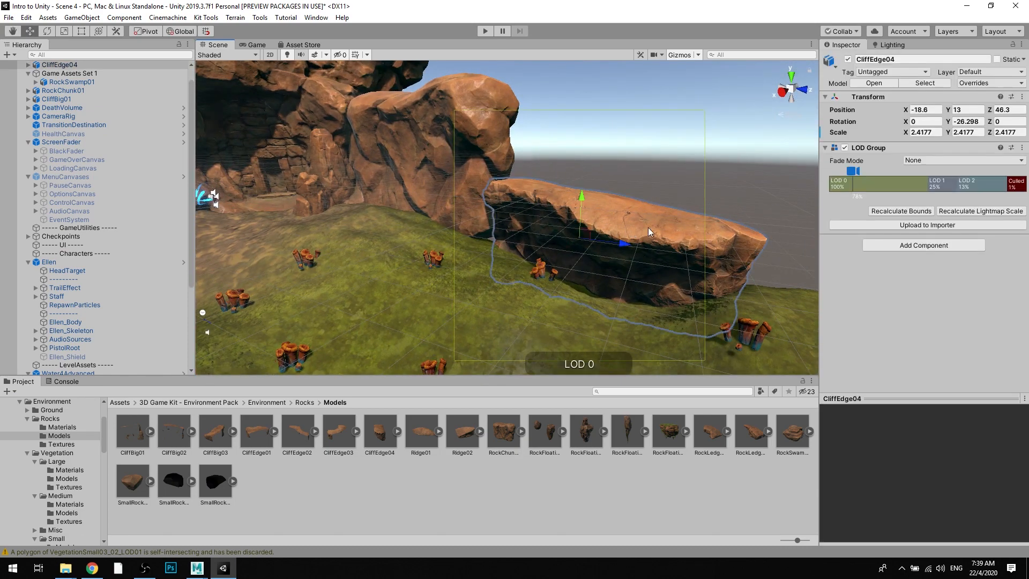
{"action": "left_click_drag", "start_coordinate": [621, 241], "coordinate": [607, 239]}
Step: Stretch CliffEdge04 vertically to a Y scale of about 3.67 and move it to X -17.1, Y 14.4
{"action": "left_click", "coordinate": [646, 174]}
{"action": "left_click_drag", "start_coordinate": [645, 175], "coordinate": [596, 229], "text": "alt"}
{"action": "left_click", "coordinate": [594, 228]}
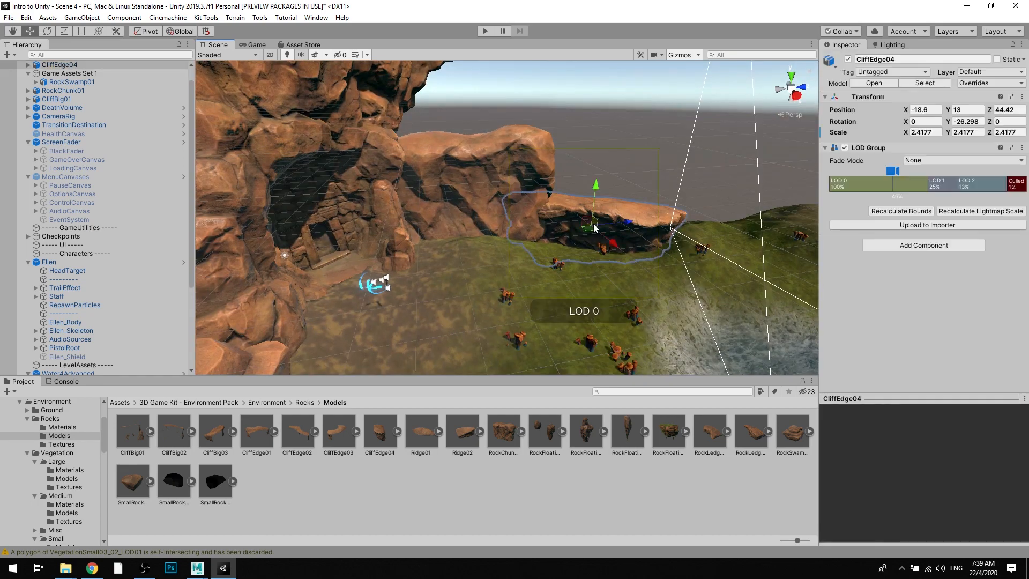
{"action": "mouse_move", "coordinate": [593, 179]}
{"action": "left_mouse_down"}
{"action": "mouse_move", "coordinate": [603, 162]}
{"action": "mouse_move", "coordinate": [597, 169]}
{"action": "left_mouse_up"}
{"action": "key", "text": "w"}
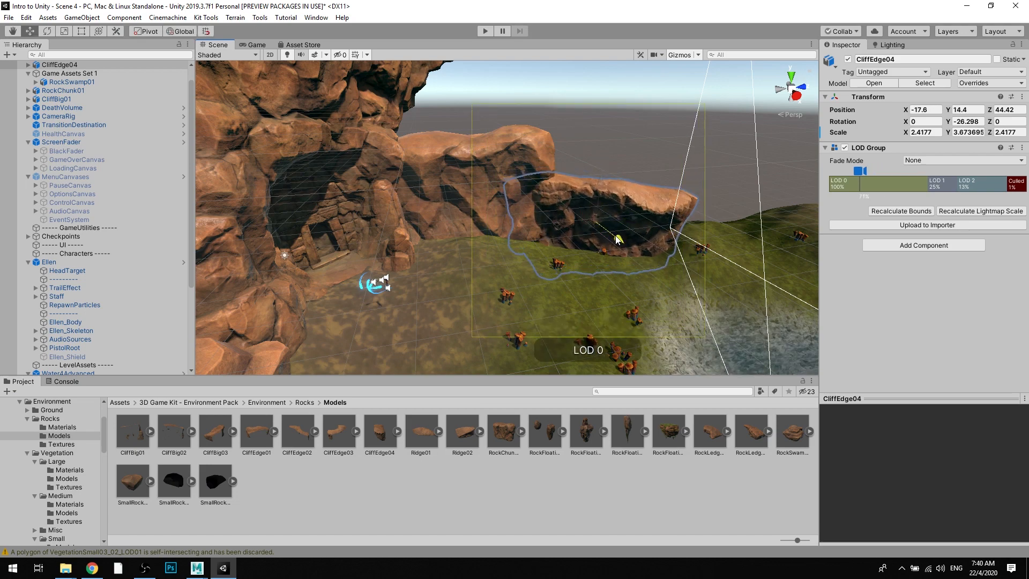
{"action": "left_click", "coordinate": [616, 236]}
{"action": "left_click_drag", "start_coordinate": [616, 236], "coordinate": [582, 286], "text": "alt"}
Step: Examine how the cliff rocks fit together around the cave from several angles
{"action": "left_click", "coordinate": [563, 260]}
{"action": "middle_click_drag", "start_coordinate": [563, 260], "coordinate": [548, 249]}
{"action": "scroll", "coordinate": [548, 248], "scroll_direction": "down", "scroll_amount": 10}
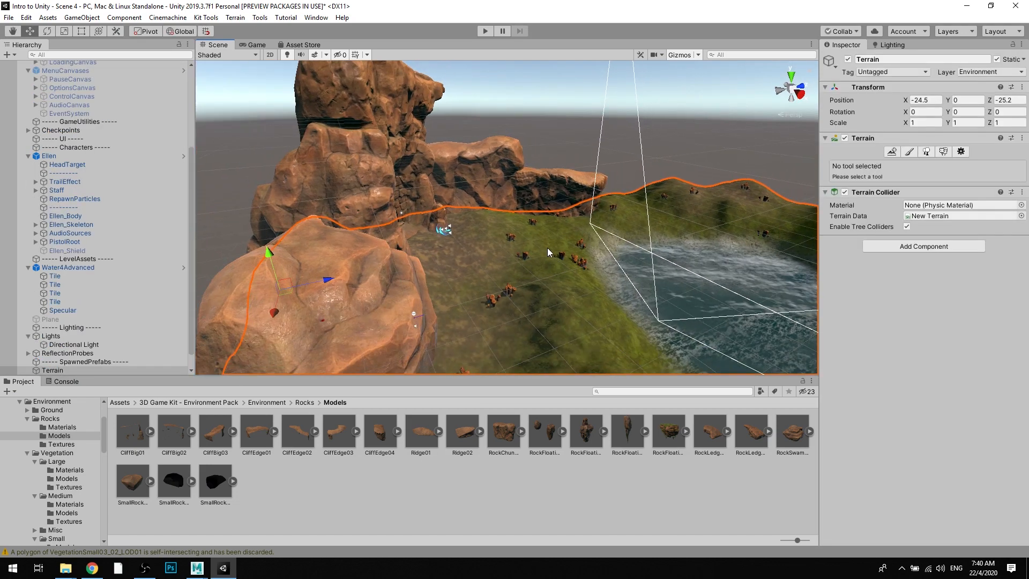
{"action": "left_click", "coordinate": [580, 180]}
{"action": "left_click_drag", "start_coordinate": [580, 181], "coordinate": [561, 227], "text": "alt"}
{"action": "left_click", "coordinate": [561, 226]}
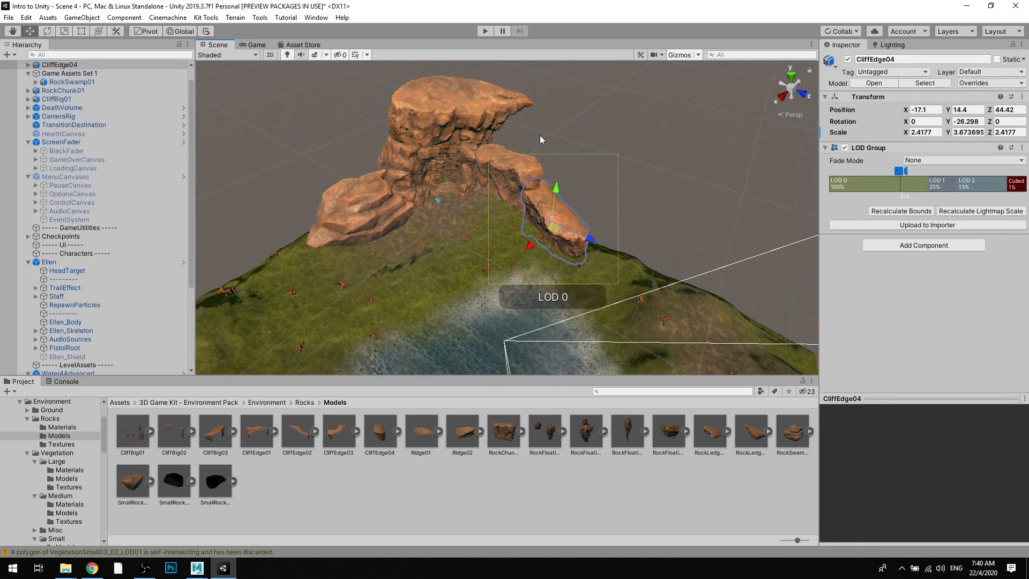
{"action": "scroll", "coordinate": [599, 120], "scroll_direction": "down", "scroll_amount": 2}
{"action": "left_click_drag", "start_coordinate": [674, 145], "coordinate": [628, 150], "text": "alt"}
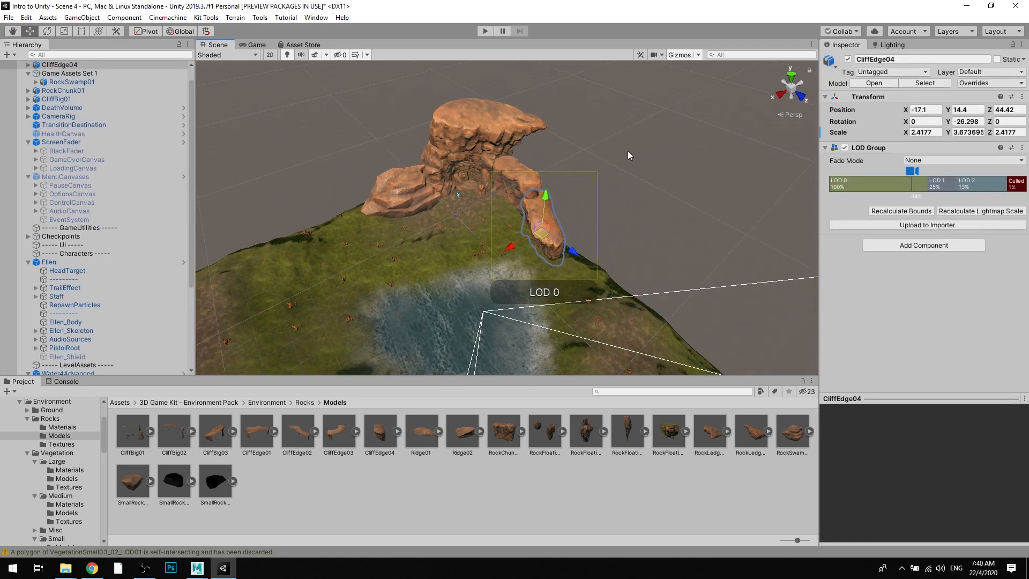
Step: Check RockSwamp01's collider settings and survey the terrain around the cave and lake
{"action": "left_click", "coordinate": [639, 146]}
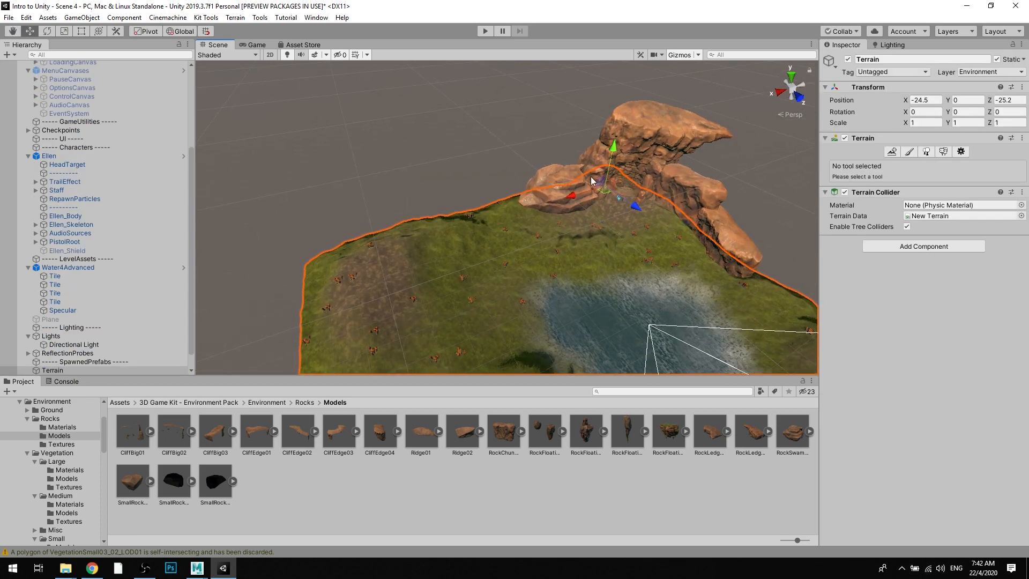
{"action": "left_click", "coordinate": [559, 182]}
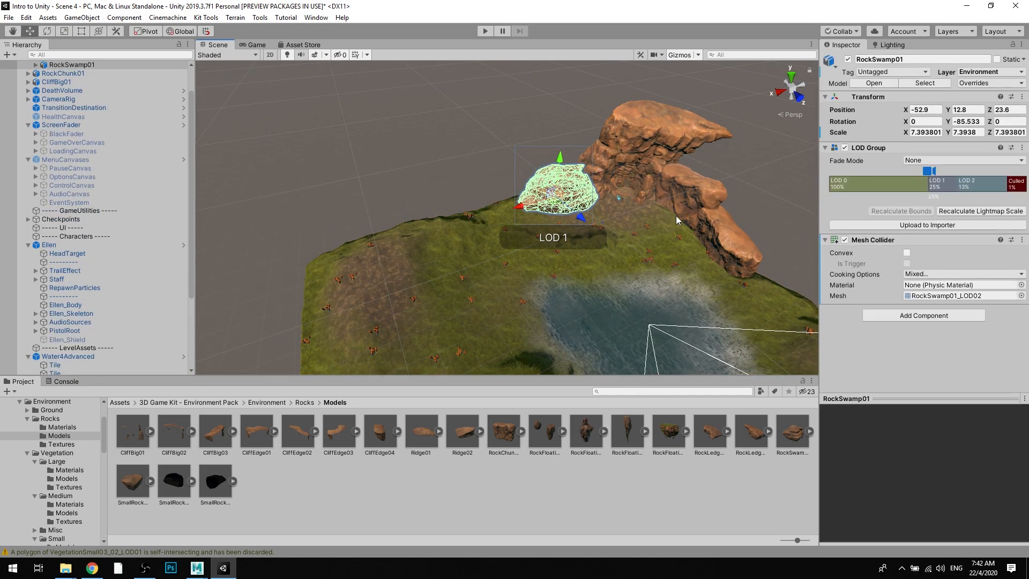
{"action": "left_click", "coordinate": [755, 203]}
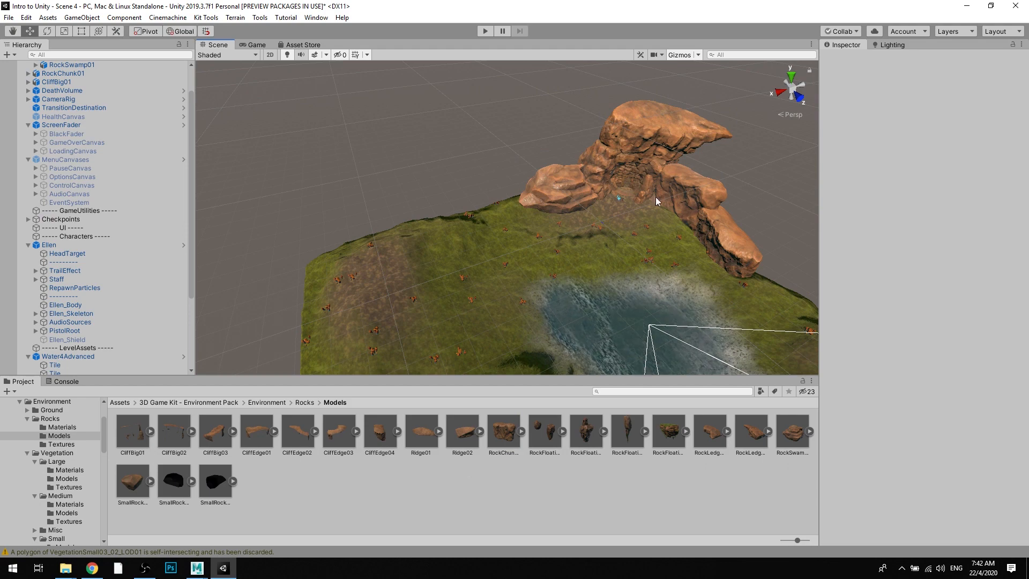
{"action": "mouse_move", "coordinate": [638, 192]}
{"action": "left_mouse_down", "text": "alt"}
{"action": "mouse_move", "coordinate": [565, 154]}
{"action": "mouse_move", "coordinate": [492, 161]}
{"action": "mouse_move", "coordinate": [633, 207]}
{"action": "left_mouse_up", "text": "alt"}
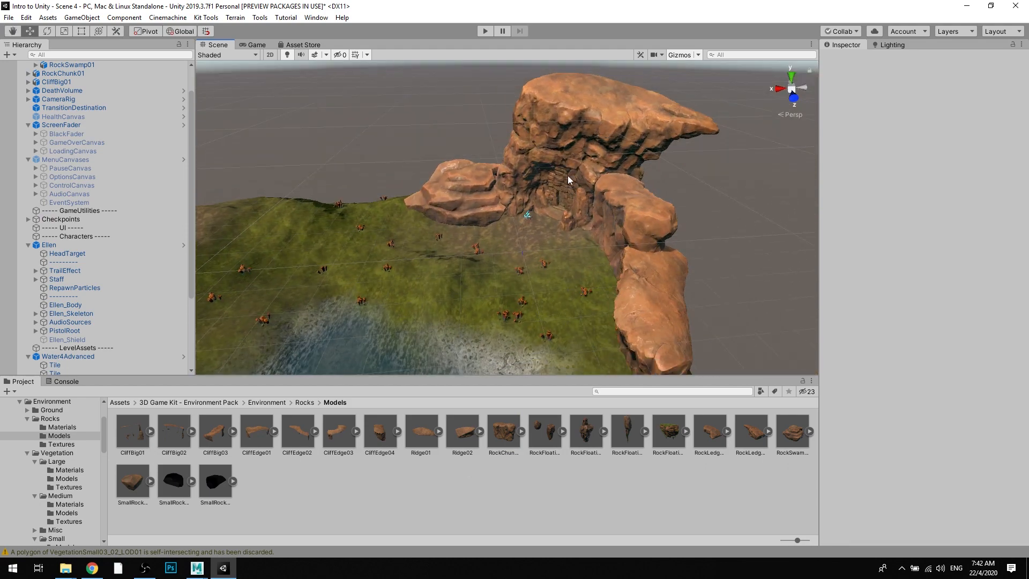
{"action": "left_click_drag", "start_coordinate": [561, 176], "coordinate": [389, 286], "text": "alt"}
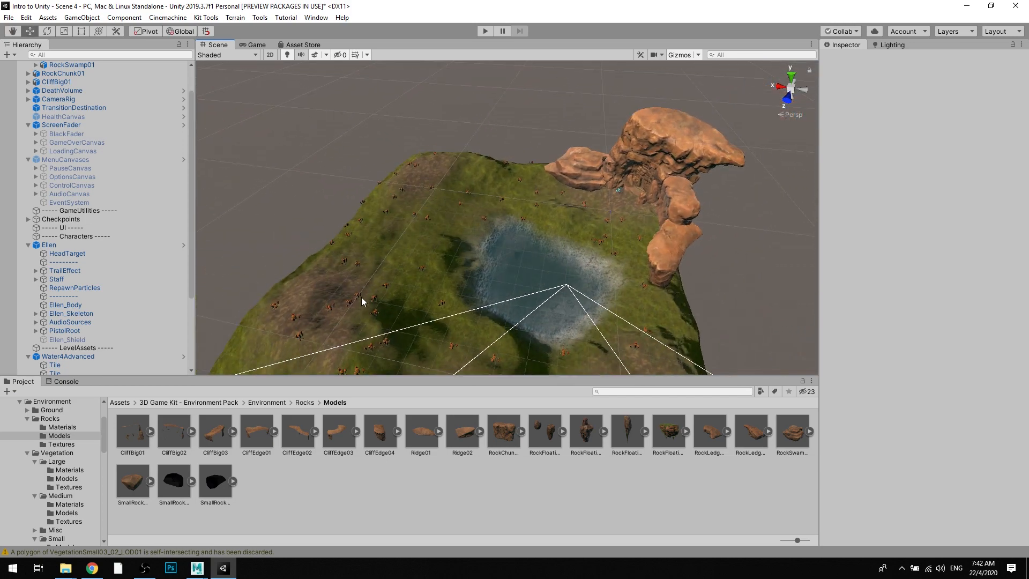
{"action": "scroll", "coordinate": [600, 233], "scroll_direction": "up", "scroll_amount": 3}
{"action": "middle_click_drag", "start_coordinate": [600, 234], "coordinate": [518, 245]}
{"action": "scroll", "coordinate": [601, 188], "scroll_direction": "up", "scroll_amount": 5}
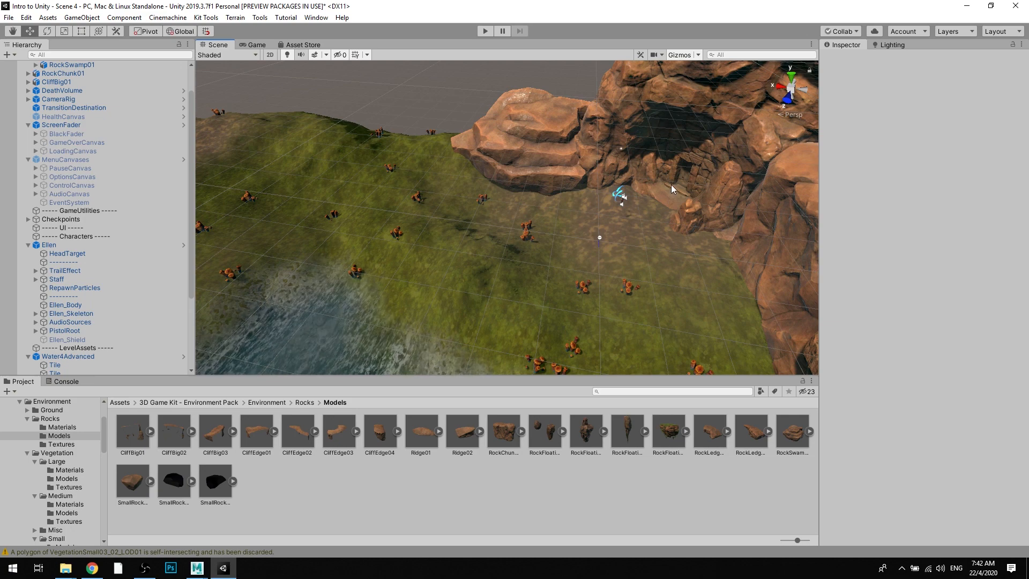
Step: Select the terrain, activate its Paint Trees tool, and bring the terrain's outer edges into view
{"action": "scroll", "coordinate": [671, 184], "scroll_direction": "down", "scroll_amount": 5}
{"action": "left_click", "coordinate": [504, 211]}
{"action": "scroll", "coordinate": [504, 211], "scroll_direction": "down", "scroll_amount": 5}
{"action": "left_click_drag", "start_coordinate": [504, 211], "coordinate": [606, 217], "text": "alt"}
{"action": "left_click", "coordinate": [926, 153]}
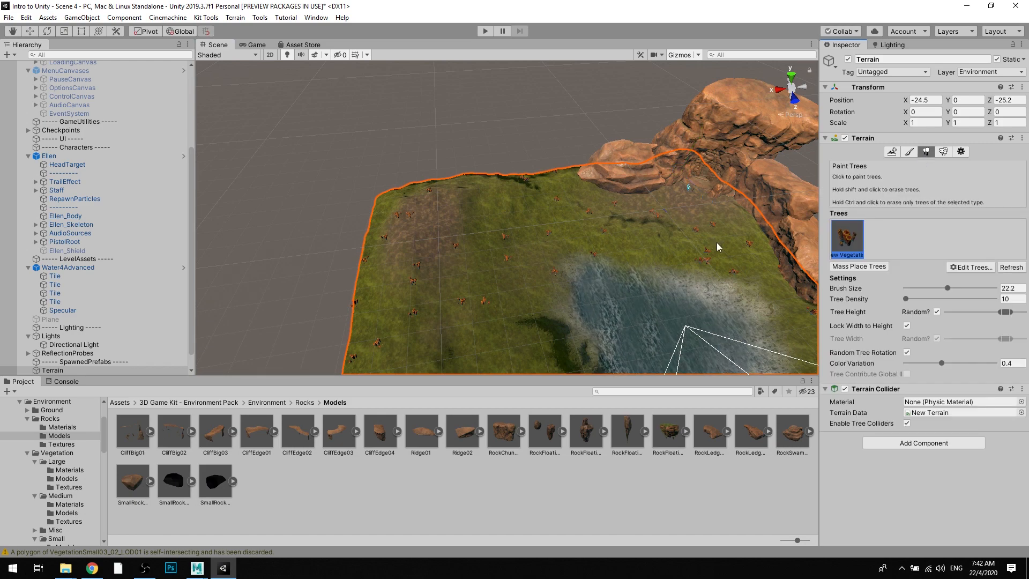
{"action": "left_click_drag", "start_coordinate": [718, 247], "coordinate": [420, 276], "text": "alt"}
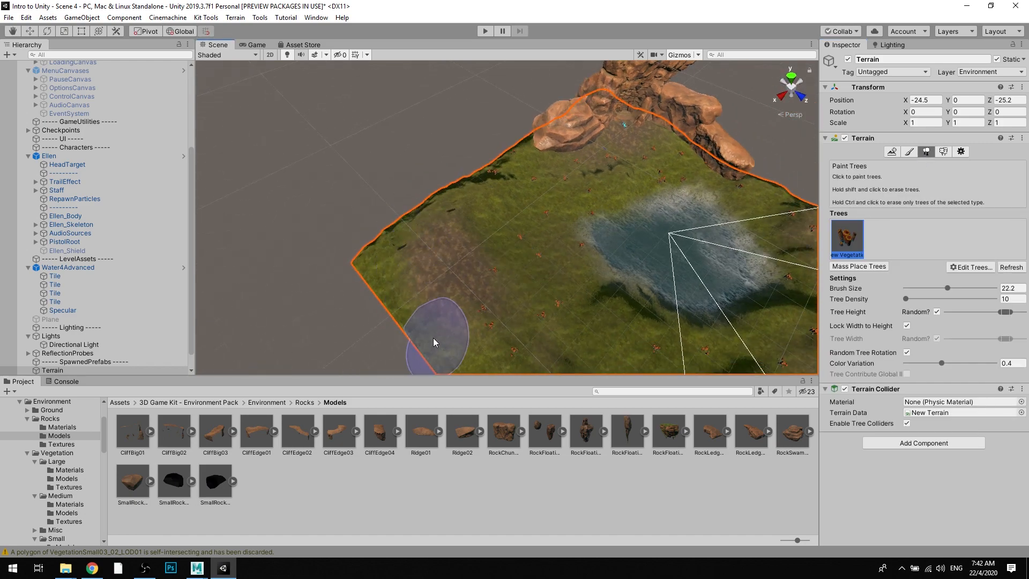
{"action": "mouse_move", "coordinate": [435, 342]}
{"action": "left_mouse_down", "text": "alt"}
{"action": "mouse_move", "coordinate": [468, 150]}
{"action": "mouse_move", "coordinate": [535, 183]}
{"action": "mouse_move", "coordinate": [588, 306]}
{"action": "left_mouse_up", "text": "alt"}
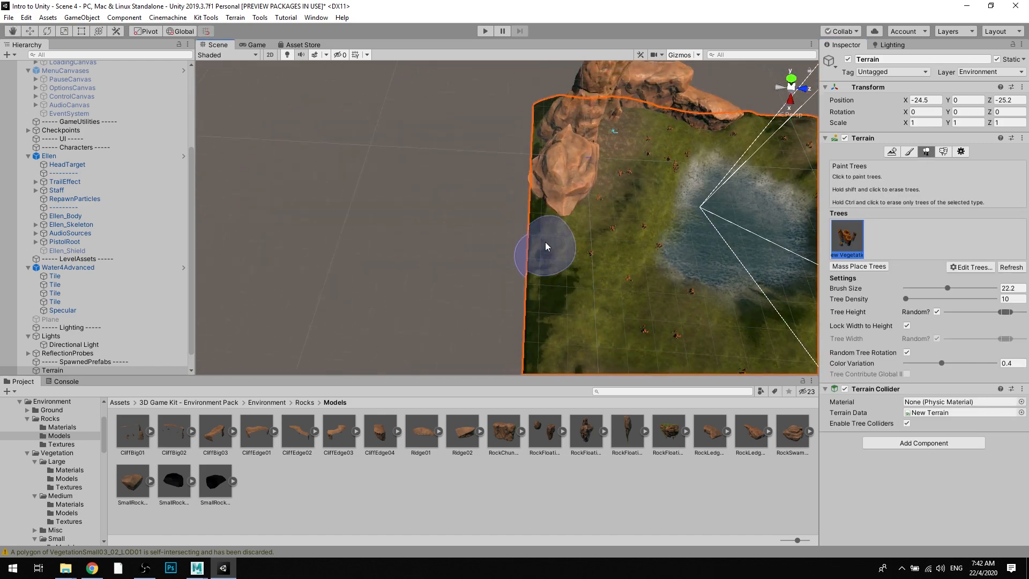
{"action": "left_click_drag", "start_coordinate": [545, 246], "coordinate": [480, 178], "text": "alt"}
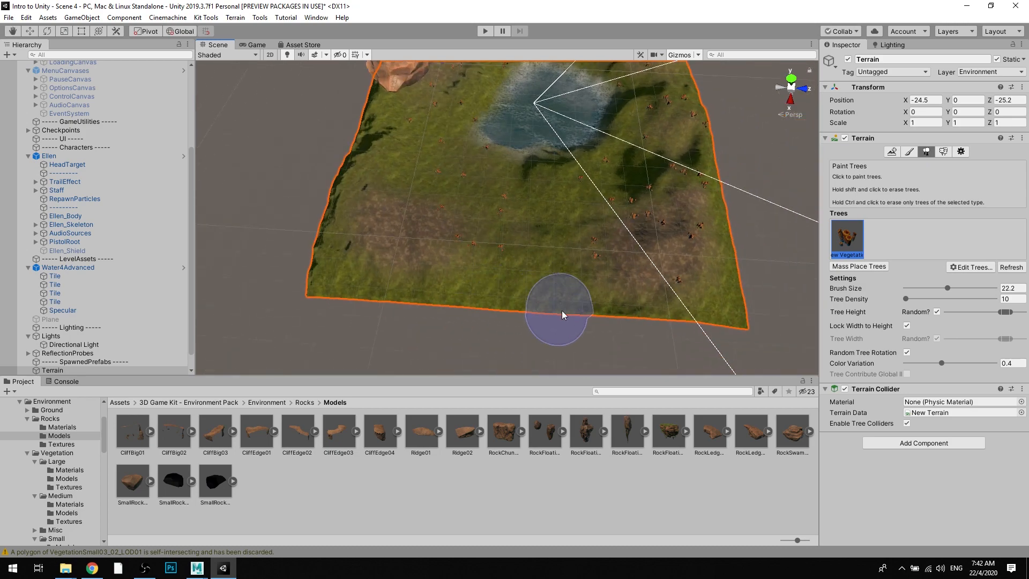
Step: Leave the Paint Trees tool and place the Ridge01 rock on the grassy slope beside the large swamp rock
{"action": "mouse_move", "coordinate": [724, 304]}
{"action": "left_mouse_down", "text": "alt"}
{"action": "mouse_move", "coordinate": [622, 299]}
{"action": "mouse_move", "coordinate": [505, 264]}
{"action": "left_mouse_up", "text": "alt"}
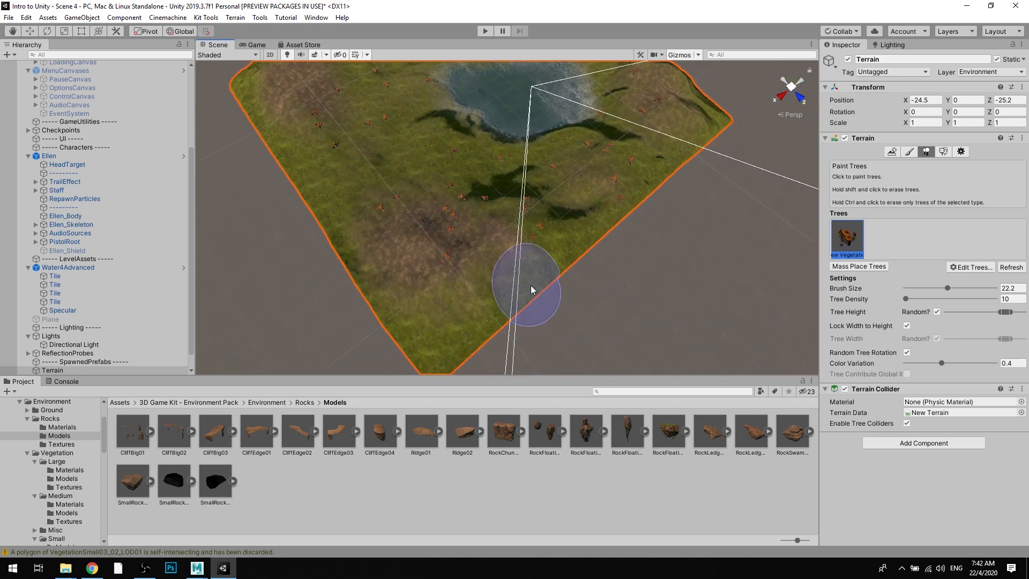
{"action": "left_click_drag", "start_coordinate": [641, 182], "coordinate": [423, 204], "text": "alt"}
{"action": "left_click", "coordinate": [481, 221]}
{"action": "scroll", "coordinate": [482, 217], "scroll_direction": "up", "scroll_amount": 3}
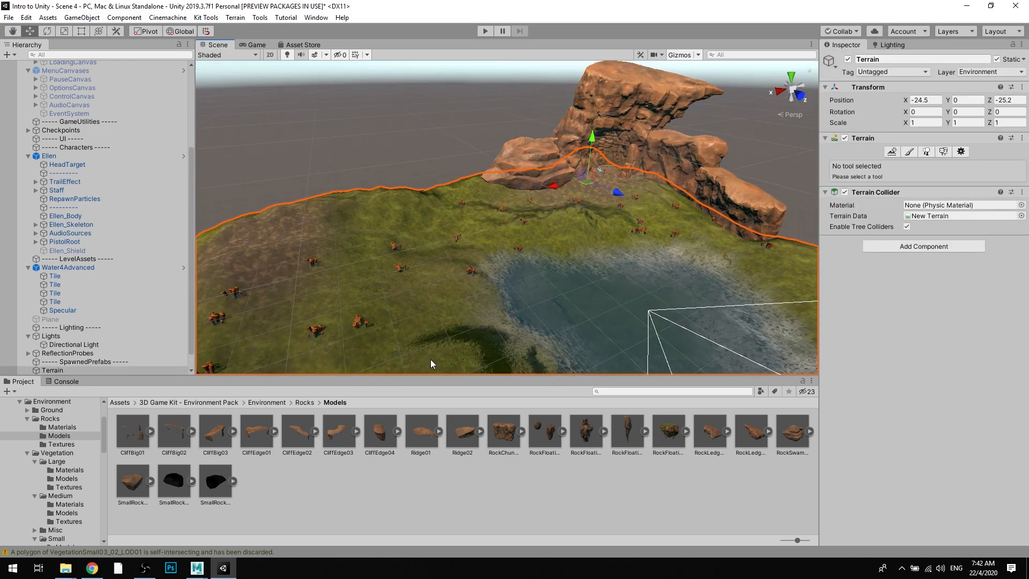
{"action": "left_click_drag", "start_coordinate": [432, 364], "coordinate": [558, 188], "text": "alt"}
{"action": "left_click_drag", "start_coordinate": [427, 430], "coordinate": [769, 229]}
{"action": "scroll", "coordinate": [545, 211], "scroll_direction": "up", "scroll_amount": 3}
{"action": "scroll", "coordinate": [545, 210], "scroll_direction": "up", "scroll_amount": 2}
Step: Try scaling and rotating Ridge01 on the slope, and undo those changes
{"action": "key", "text": "r"}
{"action": "left_click_drag", "start_coordinate": [624, 213], "coordinate": [548, 196], "text": "alt"}
{"action": "left_click_drag", "start_coordinate": [497, 143], "coordinate": [598, 223]}
{"action": "scroll", "coordinate": [468, 162], "scroll_direction": "up", "scroll_amount": 1}
{"action": "key", "text": "e"}
{"action": "key", "text": "ctrl+z"}
{"action": "key", "text": "ctrl+z"}
{"action": "key", "text": "ctrl+z"}
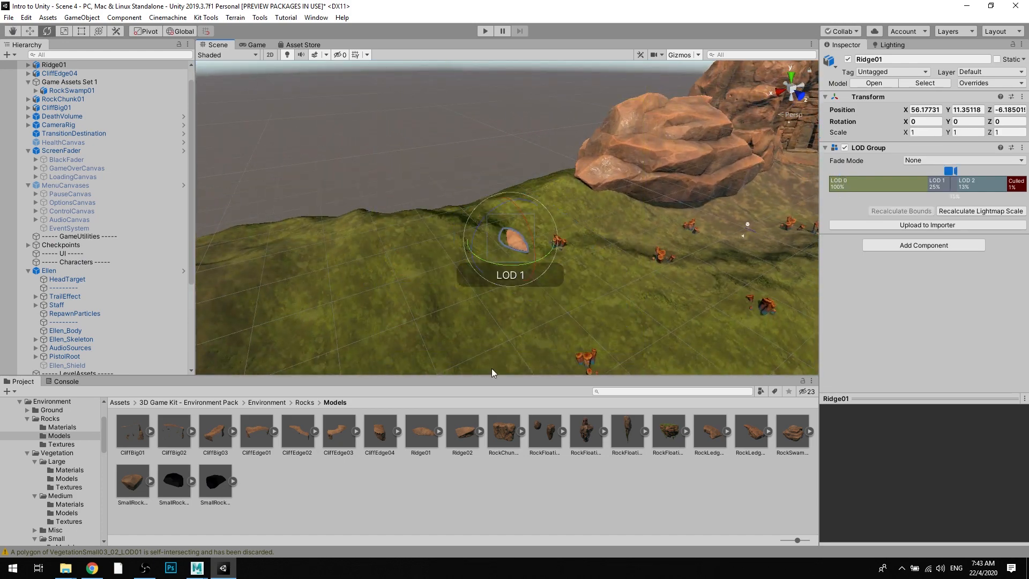
Step: Place the CliffEdge02 model on the grassy slope and delete the small Ridge01 rock beside it
{"action": "left_click_drag", "start_coordinate": [303, 437], "coordinate": [453, 223]}
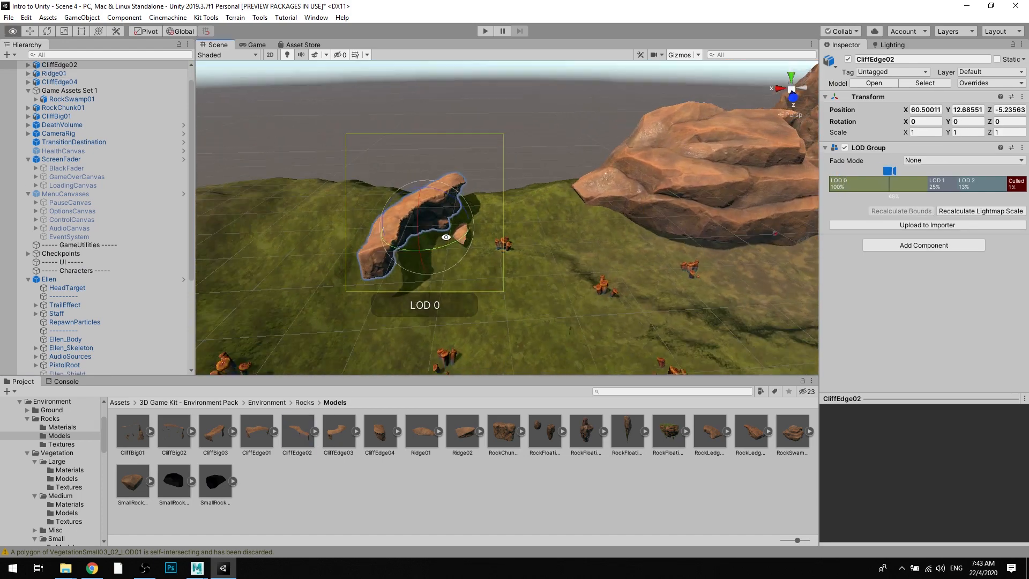
{"action": "left_click", "coordinate": [514, 197]}
{"action": "left_click", "coordinate": [453, 228]}
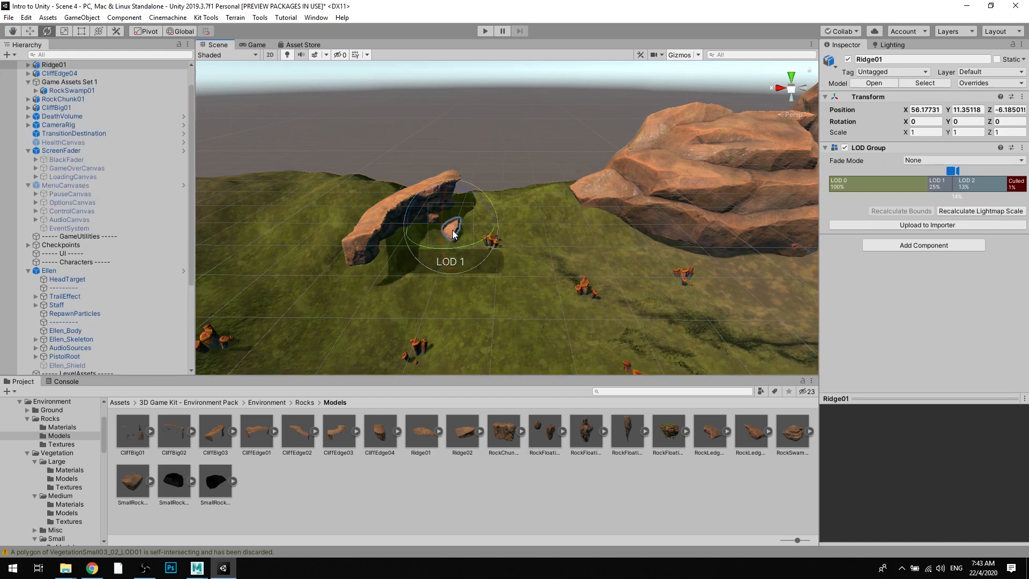
{"action": "key", "text": "Delete"}
Step: Rotate CliffEdge02 to about 60° around Y and scale it uniformly to about 2.3
{"action": "left_click", "coordinate": [423, 197]}
{"action": "left_click_drag", "start_coordinate": [439, 233], "coordinate": [353, 256]}
{"action": "key", "text": "r"}
{"action": "left_click_drag", "start_coordinate": [421, 223], "coordinate": [494, 236]}
Step: Move CliffEdge02 to Y 12.77, Z -11.68, set its Y scale to about 2.77, and shift it sideways along the slope
{"action": "key", "text": "w"}
{"action": "left_click_drag", "start_coordinate": [481, 279], "coordinate": [423, 203]}
{"action": "left_click_drag", "start_coordinate": [445, 119], "coordinate": [446, 111]}
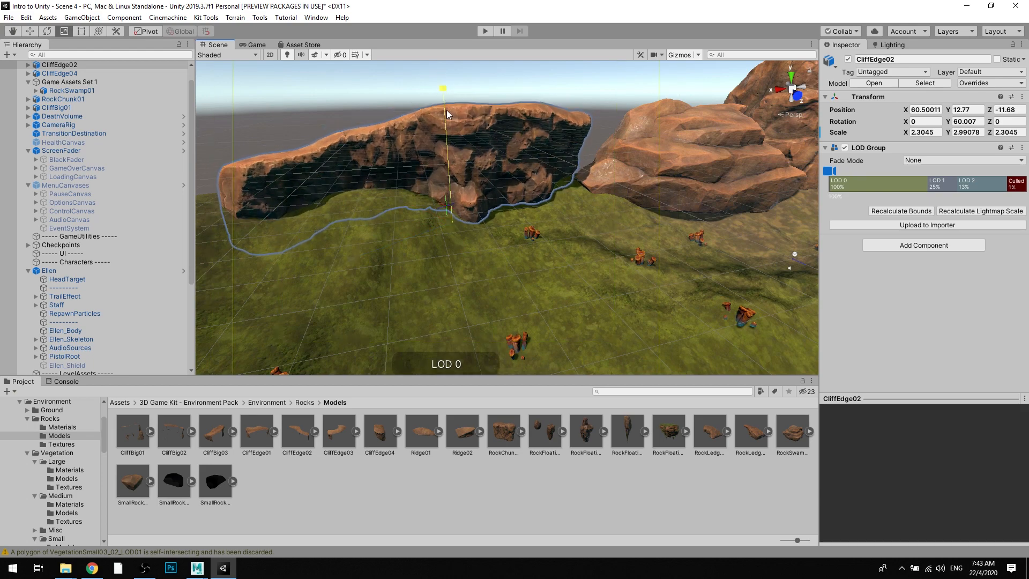
{"action": "key", "text": "w"}
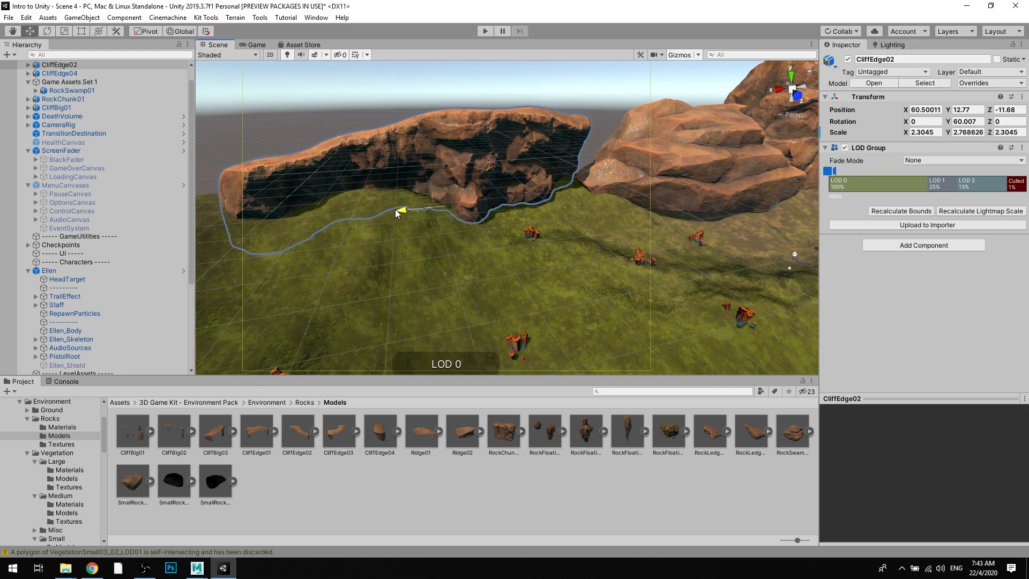
{"action": "mouse_move", "coordinate": [394, 209]}
{"action": "left_mouse_down"}
{"action": "mouse_move", "coordinate": [421, 207]}
{"action": "mouse_move", "coordinate": [407, 208]}
{"action": "left_mouse_up"}
{"action": "scroll", "coordinate": [406, 207], "scroll_direction": "down", "scroll_amount": 5}
{"action": "left_click", "coordinate": [416, 115]}
Step: Place the grassy RockFloating04 model on the brown hilltop beyond the far end of CliffEdge02
{"action": "left_click_drag", "start_coordinate": [416, 114], "coordinate": [517, 315], "text": "alt"}
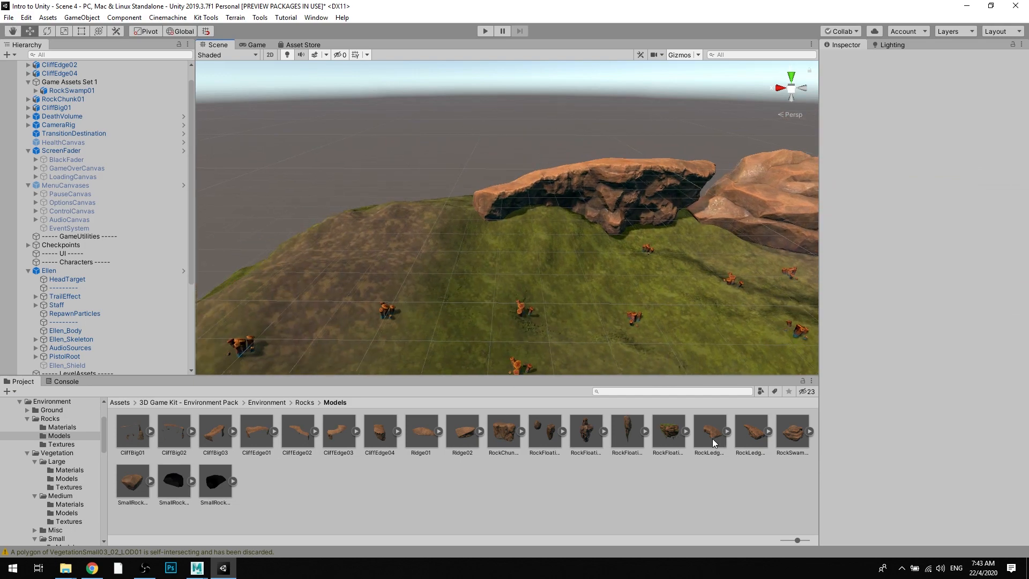
{"action": "left_click_drag", "start_coordinate": [670, 435], "coordinate": [378, 214]}
{"action": "left_click_drag", "start_coordinate": [378, 214], "coordinate": [441, 216], "text": "alt"}
{"action": "left_click_drag", "start_coordinate": [430, 167], "coordinate": [430, 167]}
{"action": "left_click_drag", "start_coordinate": [430, 168], "coordinate": [581, 158], "text": "alt"}
{"action": "left_click", "coordinate": [600, 150]}
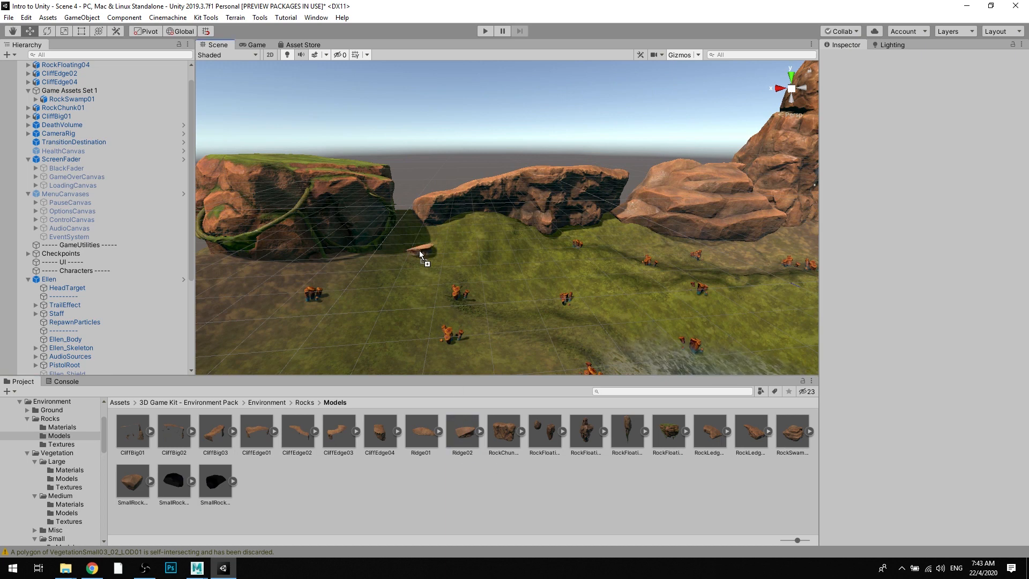
Step: Place Ridge02 between RockFloating04 and CliffEdge02, scaled uniformly to about 3.1, at Y 13.42, Z -4.79
{"action": "left_click_drag", "start_coordinate": [419, 250], "coordinate": [529, 254]}
{"action": "key", "text": "r"}
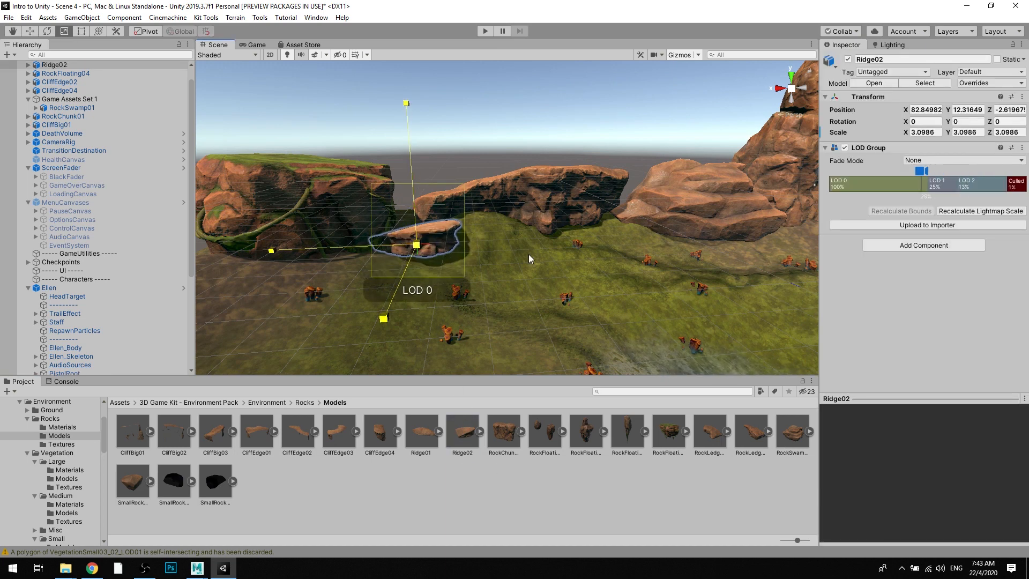
{"action": "scroll", "coordinate": [526, 255], "scroll_direction": "up", "scroll_amount": 5}
{"action": "key", "text": "w"}
{"action": "mouse_move", "coordinate": [360, 279]}
{"action": "left_mouse_down"}
{"action": "mouse_move", "coordinate": [350, 220]}
{"action": "mouse_move", "coordinate": [365, 266]}
{"action": "left_mouse_up"}
{"action": "middle_click_drag", "start_coordinate": [364, 266], "coordinate": [421, 237]}
Step: Adjust Ridge02's vertical scale and position so it fills the gap between the two larger rocks
{"action": "left_click_drag", "start_coordinate": [489, 269], "coordinate": [405, 200], "text": "alt"}
{"action": "key", "text": "r"}
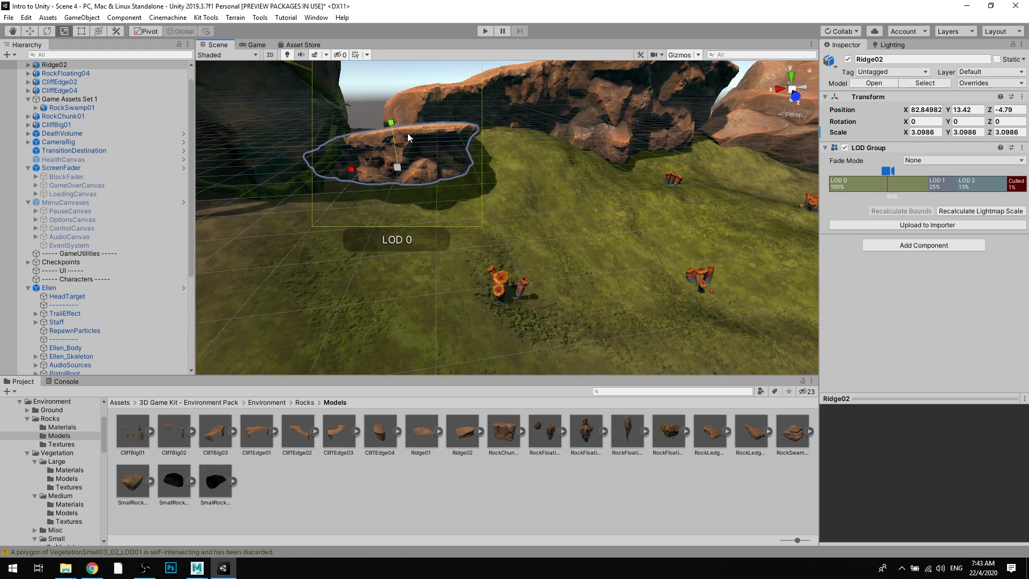
{"action": "left_click_drag", "start_coordinate": [392, 121], "coordinate": [491, 227]}
{"action": "key", "text": "w"}
{"action": "left_click", "coordinate": [443, 107]}
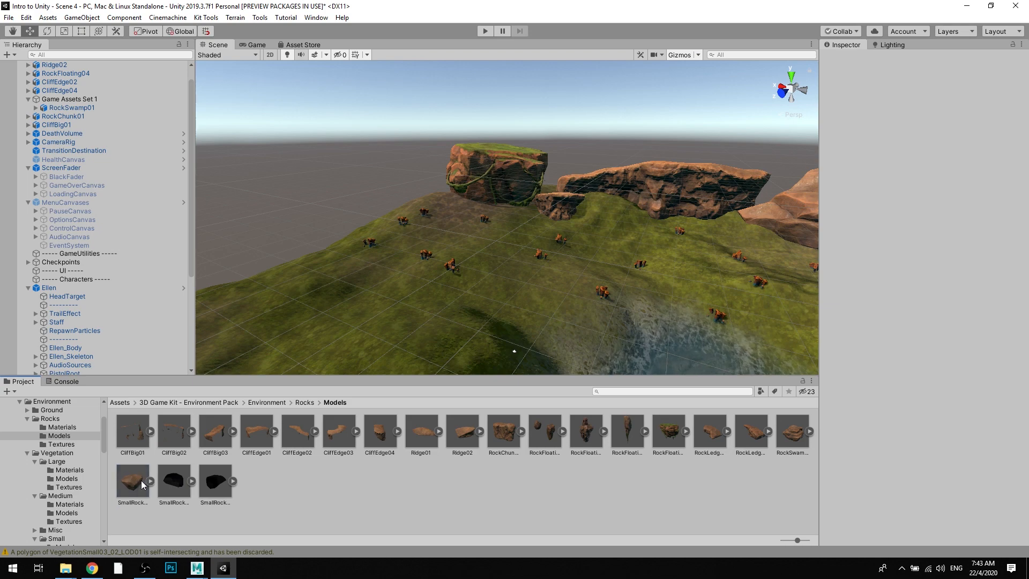
Step: Place another RockSwamp01 near the terrain edge at Y 13.02, scaled to about 5.57 and rotated to about -20.6° around Y
{"action": "left_click_drag", "start_coordinate": [801, 436], "coordinate": [514, 280]}
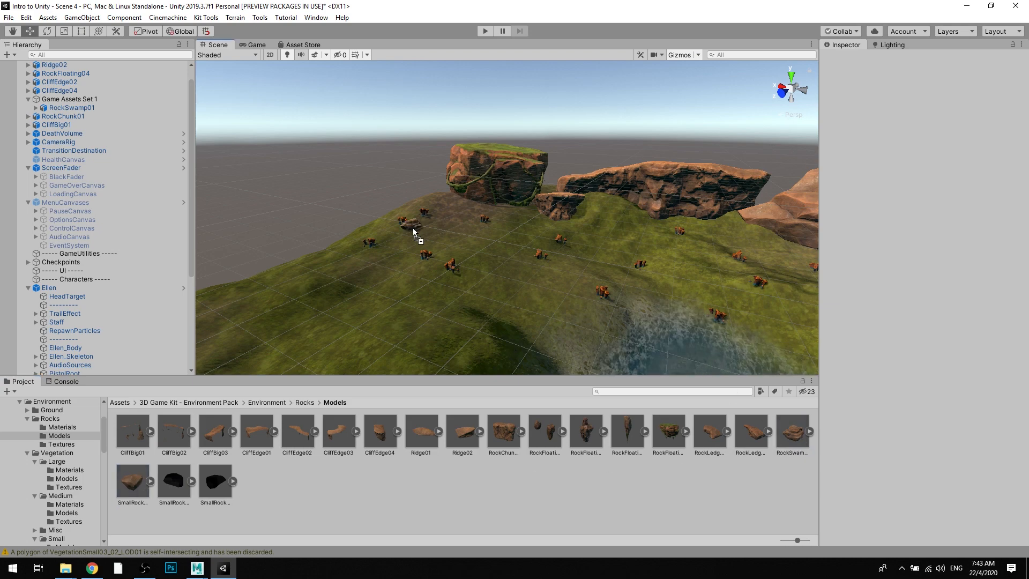
{"action": "left_click_drag", "start_coordinate": [413, 227], "coordinate": [681, 257]}
{"action": "key", "text": "r"}
{"action": "scroll", "coordinate": [563, 243], "scroll_direction": "up", "scroll_amount": 2}
{"action": "key", "text": "e"}
{"action": "left_click_drag", "start_coordinate": [359, 247], "coordinate": [326, 237]}
{"action": "key", "text": "w"}
{"action": "key", "text": "e"}
{"action": "key", "text": "r"}
{"action": "left_click_drag", "start_coordinate": [325, 201], "coordinate": [475, 259]}
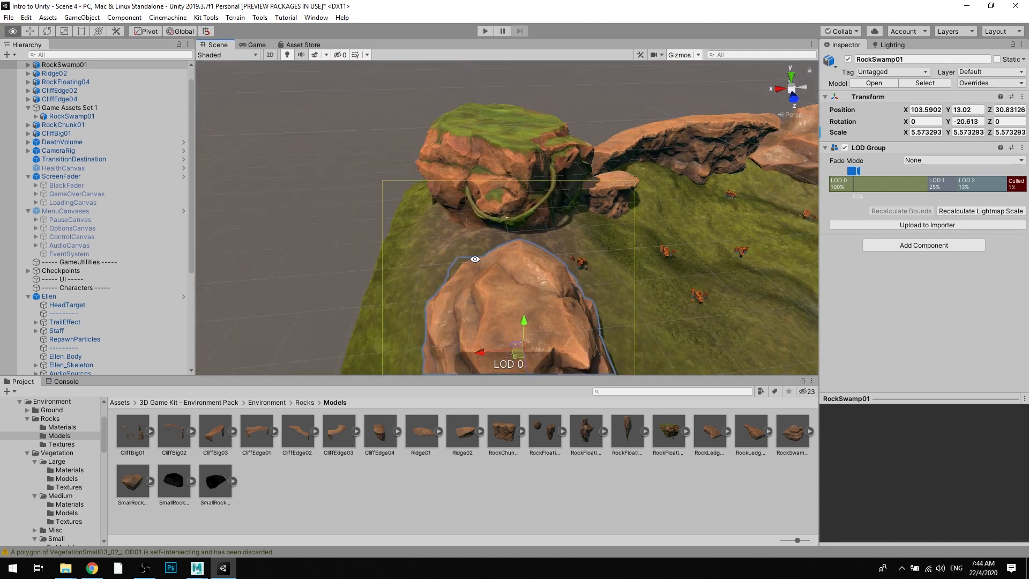
Step: Stretch the new RockSwamp01 to a scale of about 6.97, 10.09, 6.66 and move it to X 110, adjusting its Z position
{"action": "middle_click_drag", "start_coordinate": [476, 260], "coordinate": [480, 207]}
{"action": "scroll", "coordinate": [480, 208], "scroll_direction": "down", "scroll_amount": 4}
{"action": "key", "text": "r"}
{"action": "left_click_drag", "start_coordinate": [473, 248], "coordinate": [470, 251]}
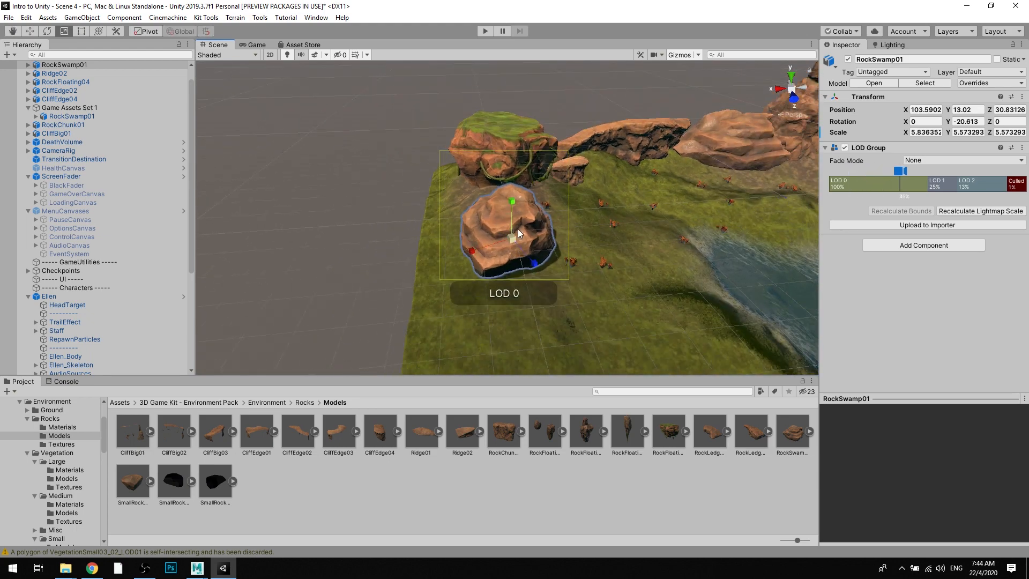
{"action": "left_click_drag", "start_coordinate": [513, 201], "coordinate": [513, 182]}
{"action": "left_click_drag", "start_coordinate": [510, 239], "coordinate": [300, 214]}
{"action": "middle_click_drag", "start_coordinate": [400, 186], "coordinate": [446, 210]}
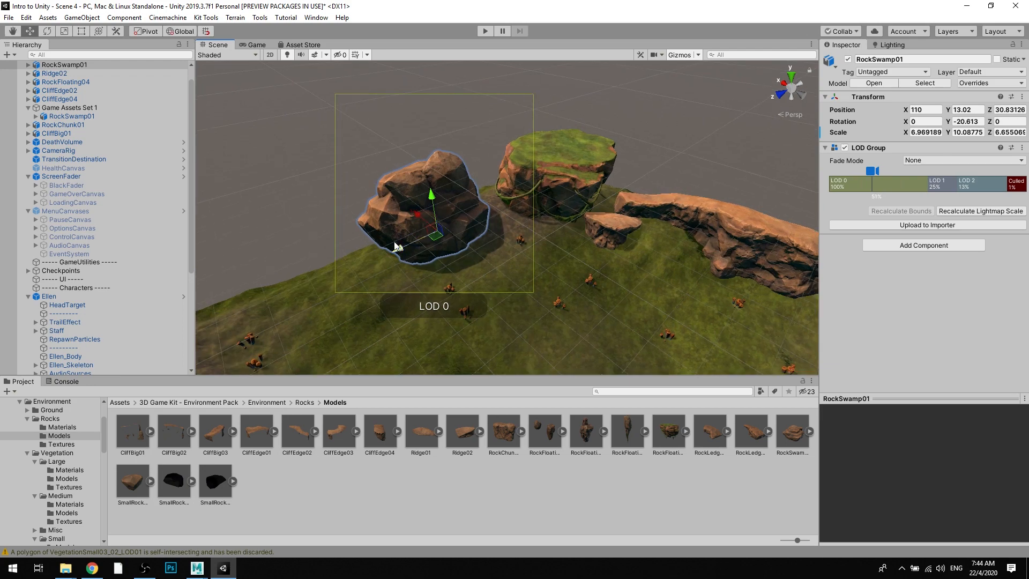
{"action": "left_click_drag", "start_coordinate": [395, 242], "coordinate": [402, 240]}
{"action": "left_click", "coordinate": [632, 155]}
Step: Place CliffEdge01 in front of the gap beside the new RockSwamp01, rotated to about 68.9° around Y and scaled to about 1.5
{"action": "scroll", "coordinate": [633, 156], "scroll_direction": "up", "scroll_amount": 3, "text": "alt"}
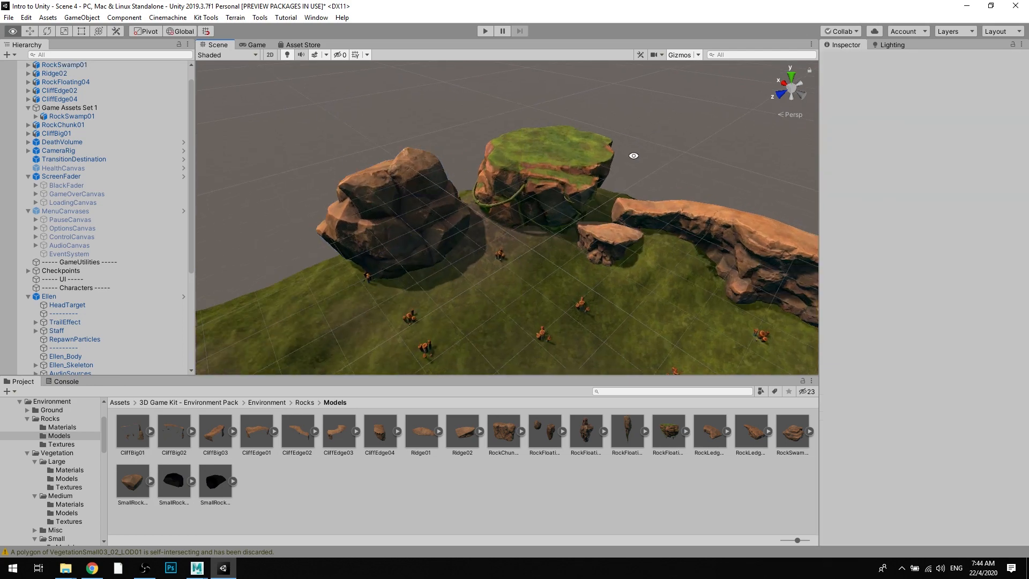
{"action": "left_click_drag", "start_coordinate": [633, 156], "coordinate": [618, 248], "text": "alt"}
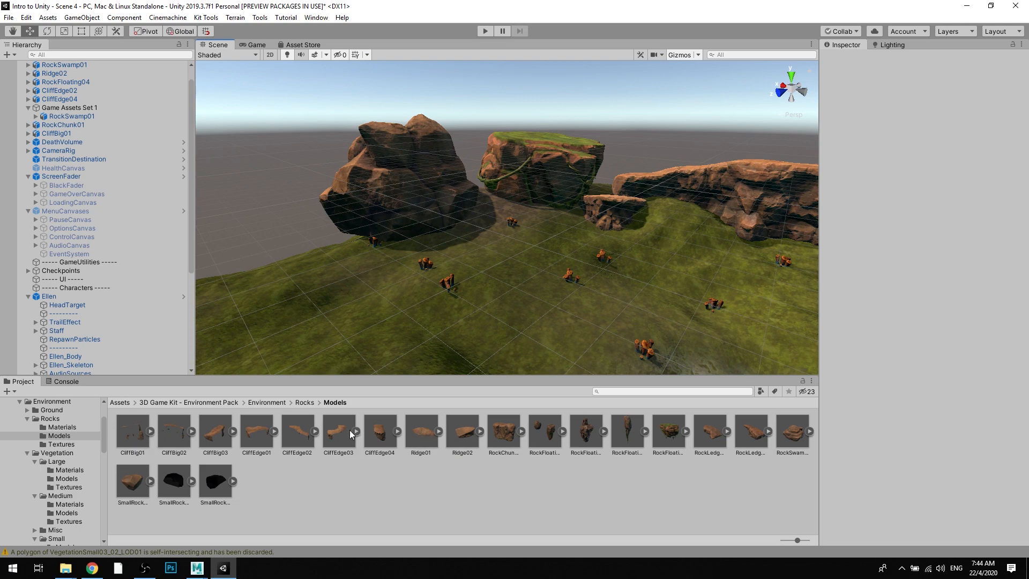
{"action": "left_click_drag", "start_coordinate": [491, 246], "coordinate": [497, 239]}
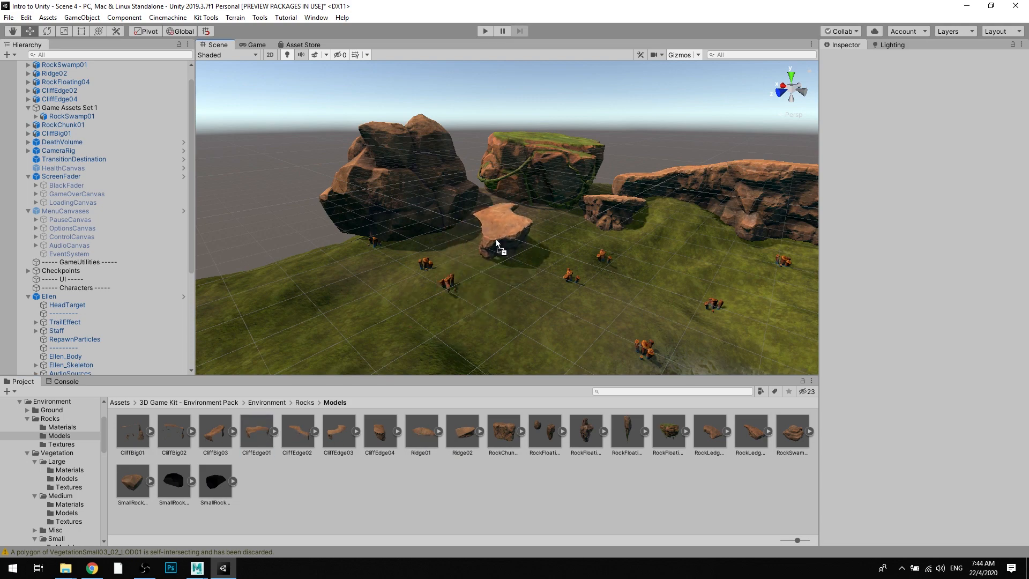
{"action": "key", "text": "f"}
{"action": "key", "text": "e"}
{"action": "left_click_drag", "start_coordinate": [489, 281], "coordinate": [515, 263]}
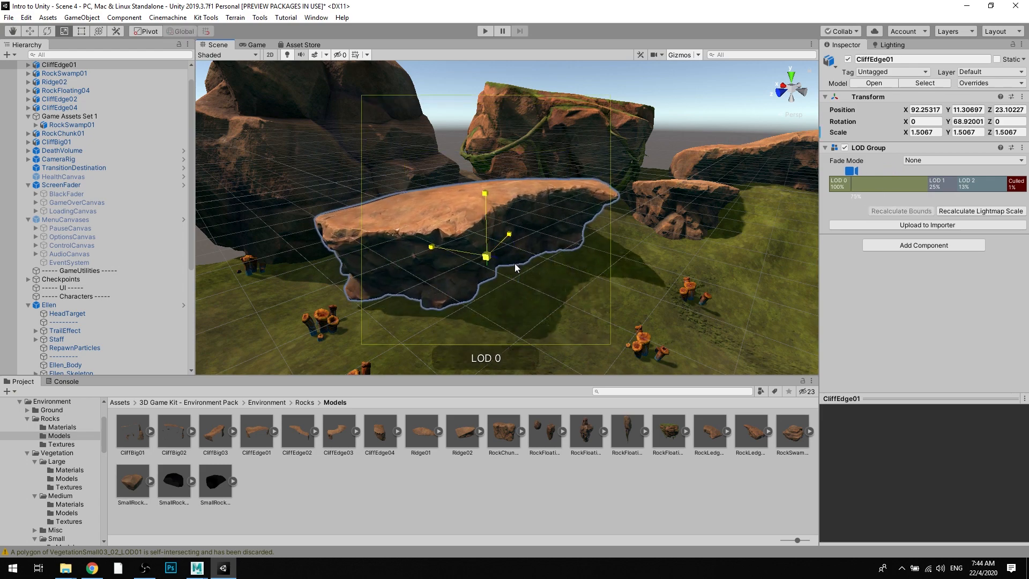
Step: Move CliffEdge01 to X 92.28, Y 9.72, Z 16.71 so it sits lower against the neighbouring rocks
{"action": "key", "text": "w"}
{"action": "left_click_drag", "start_coordinate": [486, 220], "coordinate": [487, 209]}
{"action": "left_click_drag", "start_coordinate": [487, 209], "coordinate": [466, 289], "text": "alt"}
{"action": "left_click_drag", "start_coordinate": [434, 332], "coordinate": [487, 305]}
{"action": "left_click_drag", "start_coordinate": [487, 304], "coordinate": [506, 236], "text": "alt"}
Step: Stretch CliffEdge01 vertically to a Y scale of about 2.03
{"action": "key", "text": "r"}
{"action": "left_click_drag", "start_coordinate": [517, 191], "coordinate": [512, 214]}
{"action": "left_click_drag", "start_coordinate": [512, 214], "coordinate": [543, 274], "text": "alt"}
{"action": "scroll", "coordinate": [578, 244], "scroll_direction": "down", "scroll_amount": 3}
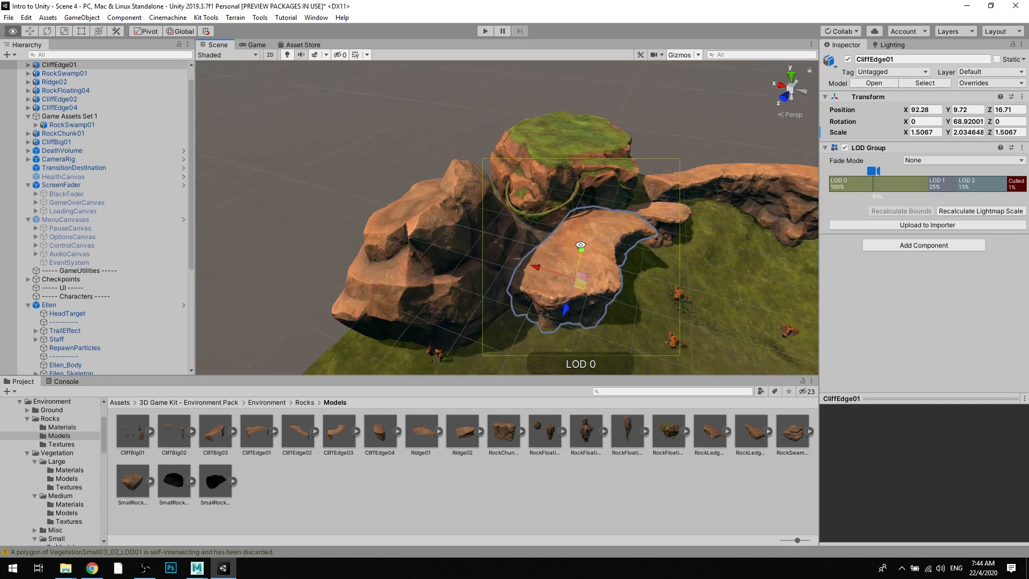
{"action": "left_click_drag", "start_coordinate": [578, 244], "coordinate": [482, 301], "text": "alt"}
{"action": "left_click", "coordinate": [674, 169]}
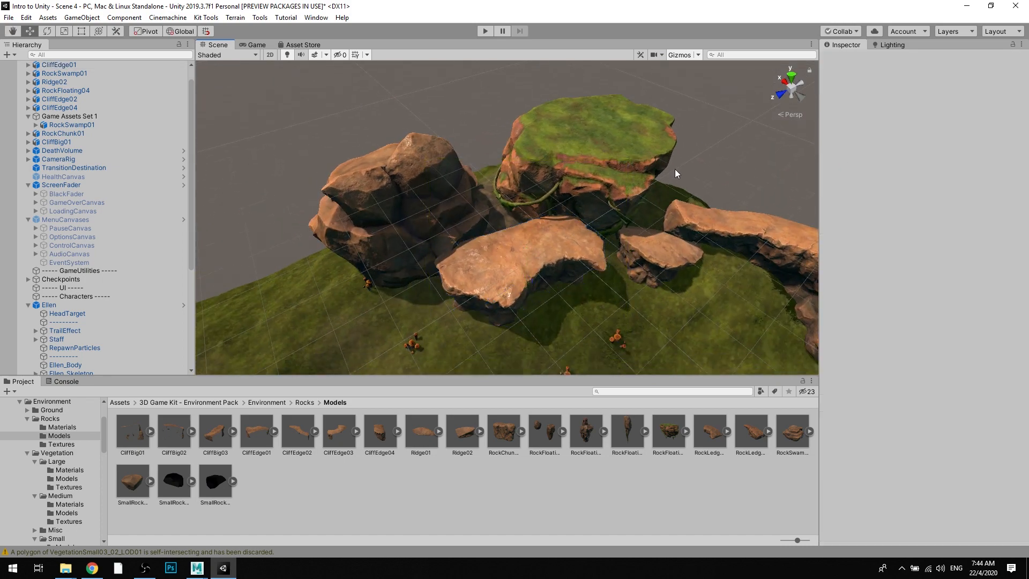
Step: Check the new row of rocks, select the terrain, and activate its Paint Terrain tool
{"action": "left_click_drag", "start_coordinate": [674, 169], "coordinate": [613, 192], "text": "alt"}
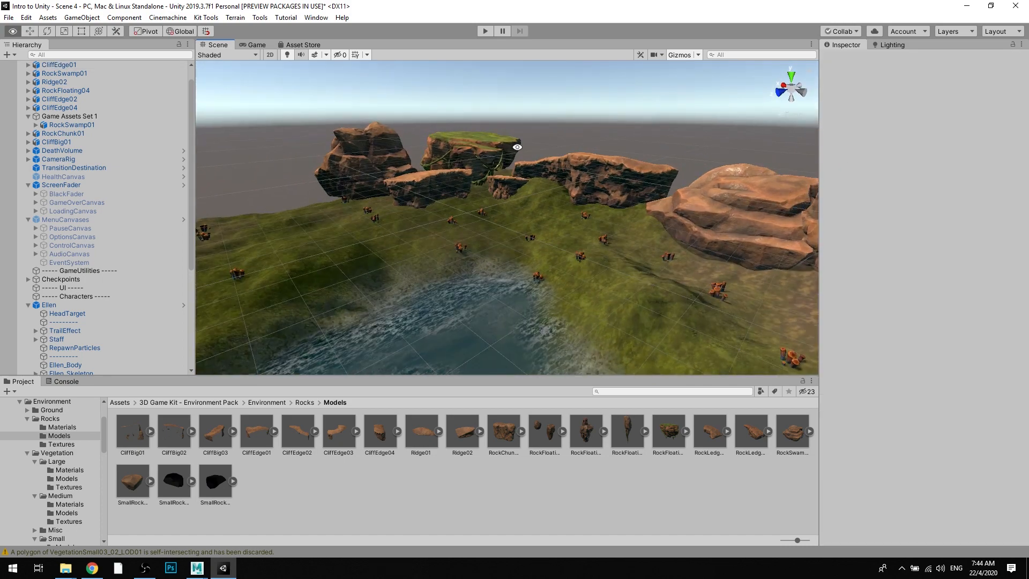
{"action": "left_click_drag", "start_coordinate": [533, 167], "coordinate": [382, 194], "text": "alt"}
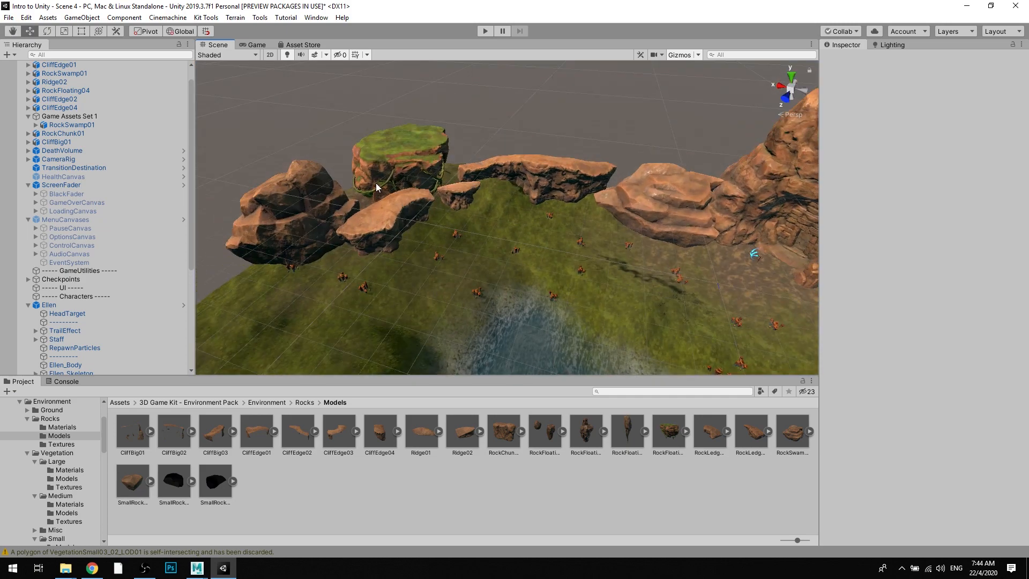
{"action": "left_click_drag", "start_coordinate": [604, 151], "coordinate": [504, 173], "text": "alt"}
{"action": "left_click", "coordinate": [521, 211]}
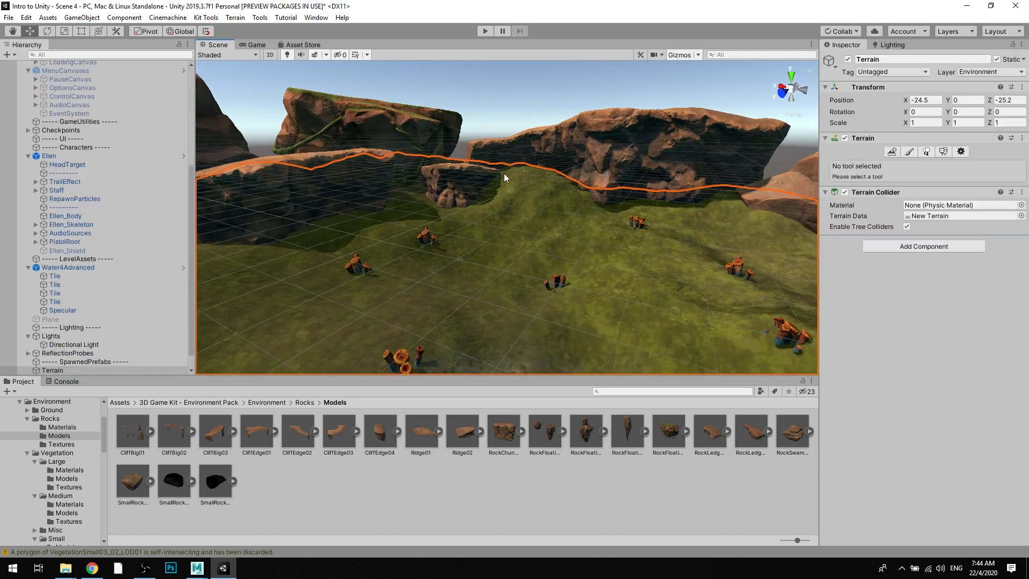
{"action": "left_click_drag", "start_coordinate": [534, 214], "coordinate": [552, 227], "text": "alt"}
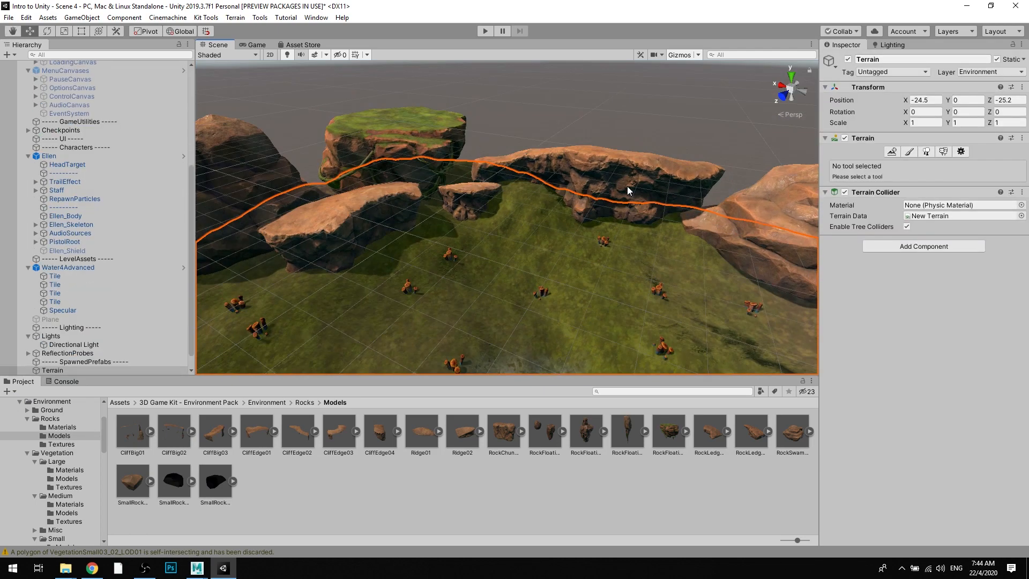
{"action": "left_click_drag", "start_coordinate": [392, 134], "coordinate": [489, 142], "text": "alt"}
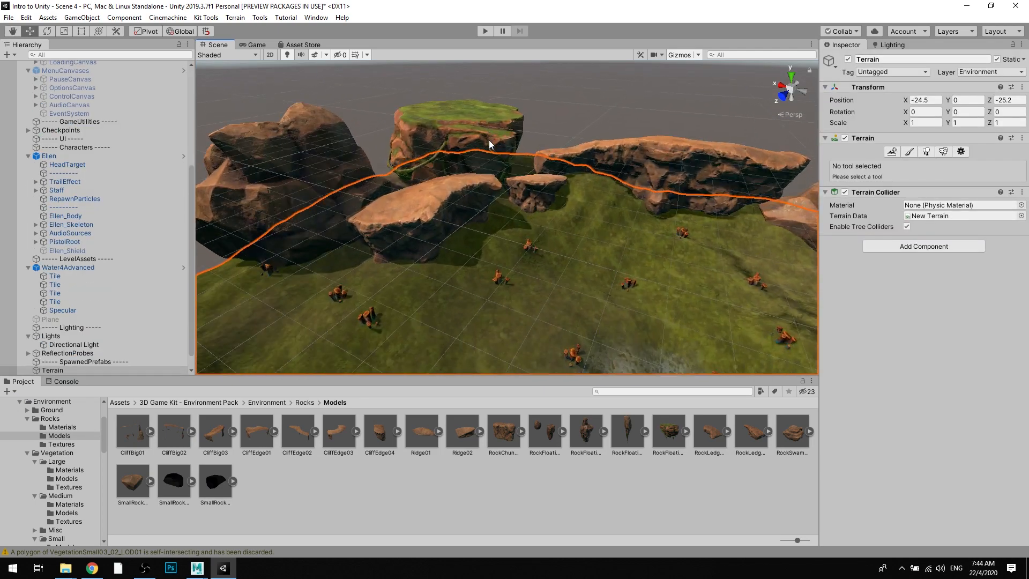
{"action": "left_click", "coordinate": [909, 151]}
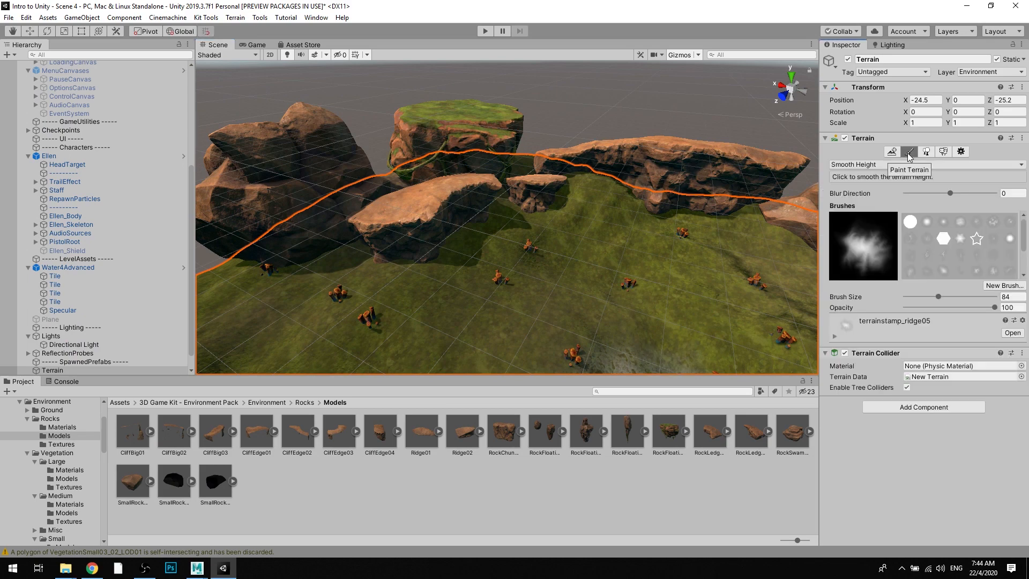
Step: Switch the terrain paint mode to Raise or Lower Terrain, and return it to Smooth Height
{"action": "left_click", "coordinate": [912, 165]}
{"action": "left_click", "coordinate": [864, 174]}
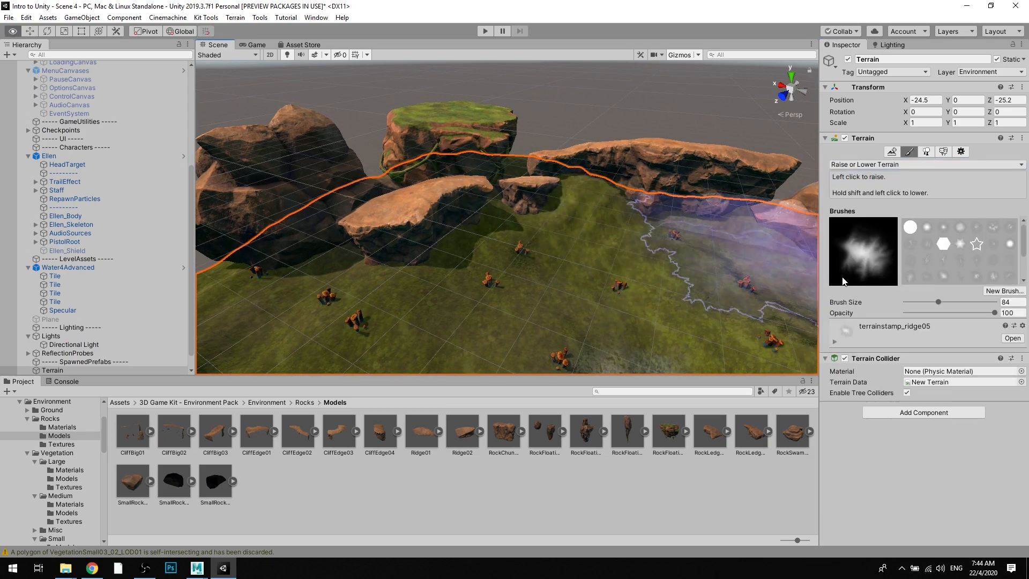
{"action": "left_click", "coordinate": [883, 165]}
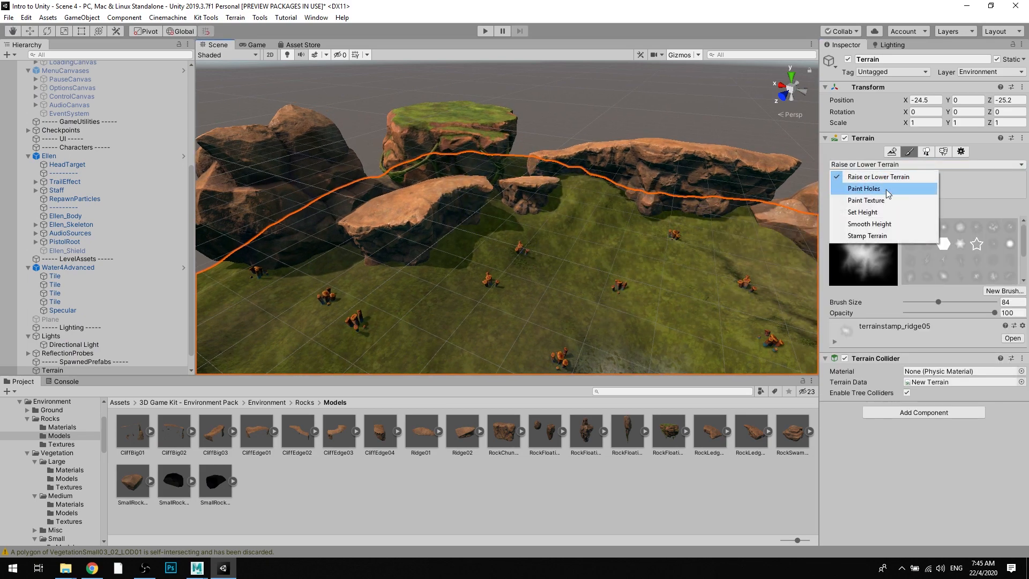
{"action": "left_click", "coordinate": [883, 224]}
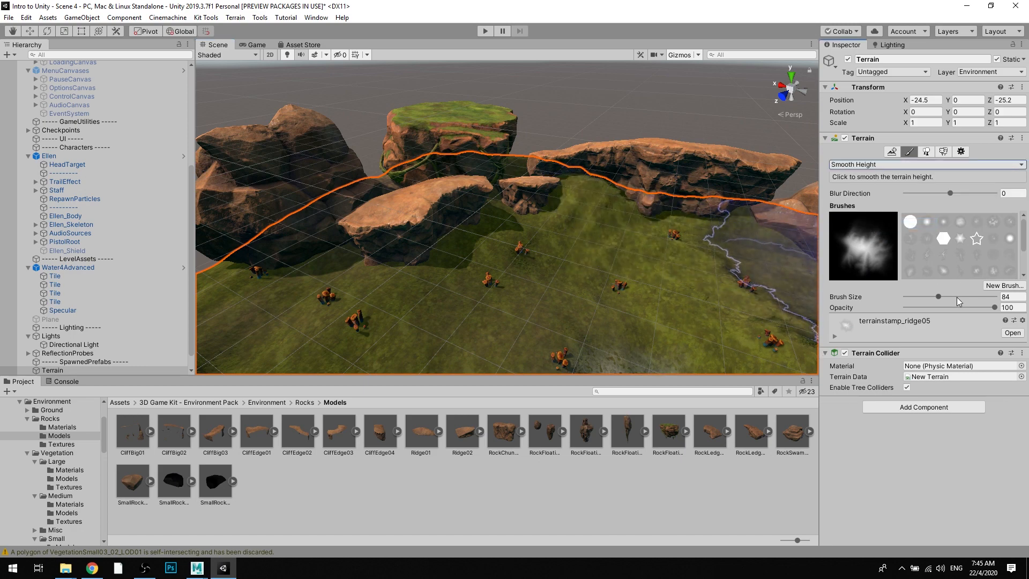
Step: Set the Smooth Height brush to the solid round builtin_brush_1 with a size of 61
{"action": "left_click_drag", "start_coordinate": [958, 297], "coordinate": [953, 297]}
{"action": "scroll", "coordinate": [558, 203], "scroll_direction": "down", "scroll_amount": 3}
{"action": "left_click_drag", "start_coordinate": [558, 202], "coordinate": [503, 232], "text": "alt"}
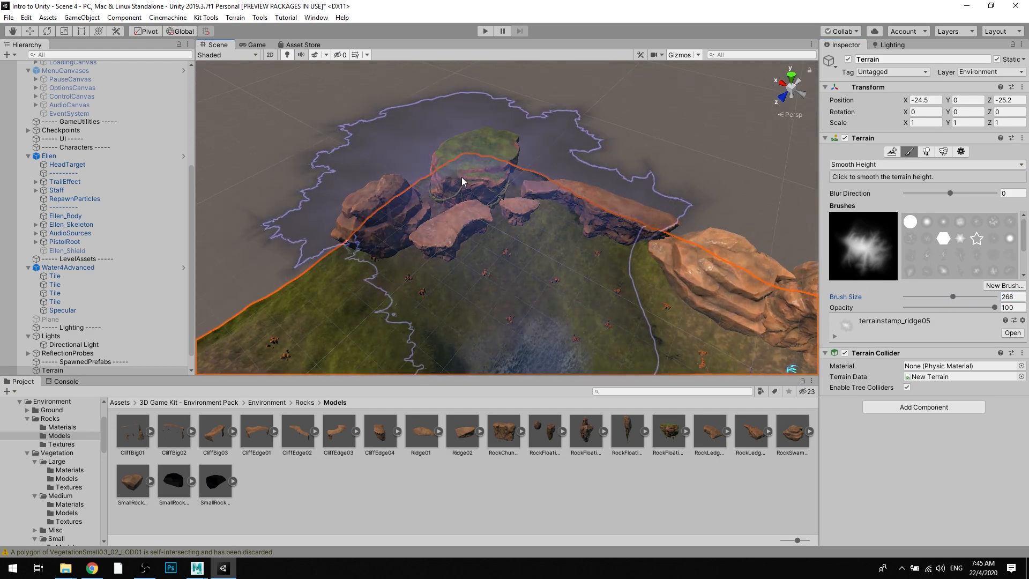
{"action": "left_click", "coordinate": [910, 221]}
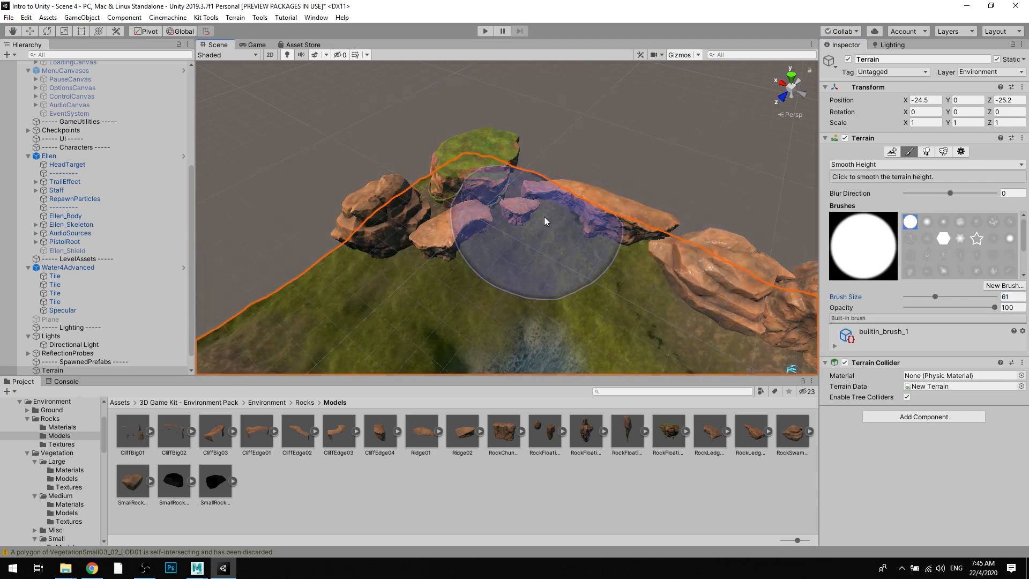
{"action": "scroll", "coordinate": [514, 200], "scroll_direction": "up", "scroll_amount": 3, "text": "alt"}
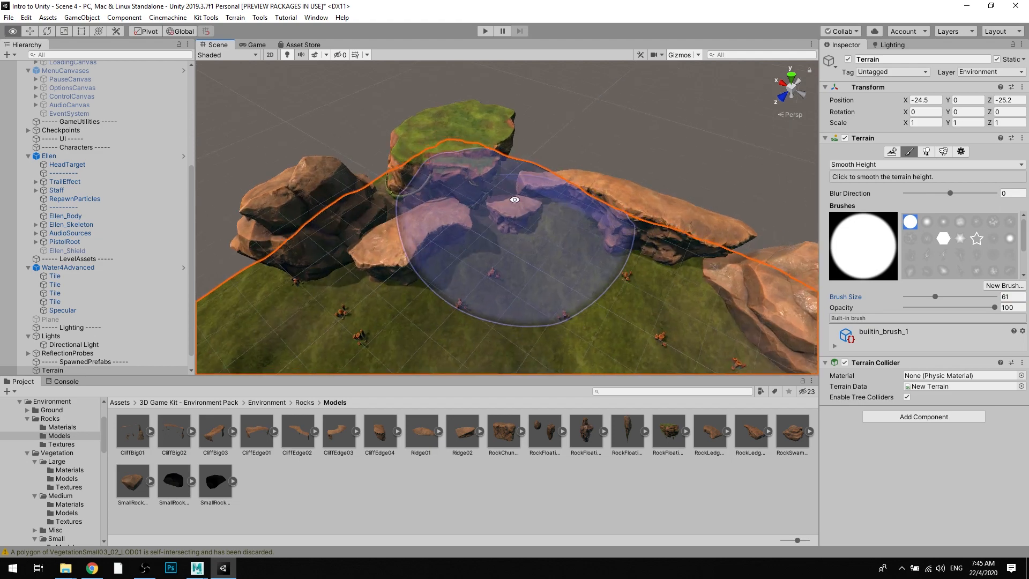
{"action": "mouse_move", "coordinate": [515, 199]}
{"action": "left_mouse_down", "text": "alt"}
{"action": "mouse_move", "coordinate": [501, 202]}
{"action": "mouse_move", "coordinate": [620, 223]}
{"action": "mouse_move", "coordinate": [433, 242]}
{"action": "mouse_move", "coordinate": [476, 188]}
{"action": "left_mouse_up", "text": "alt"}
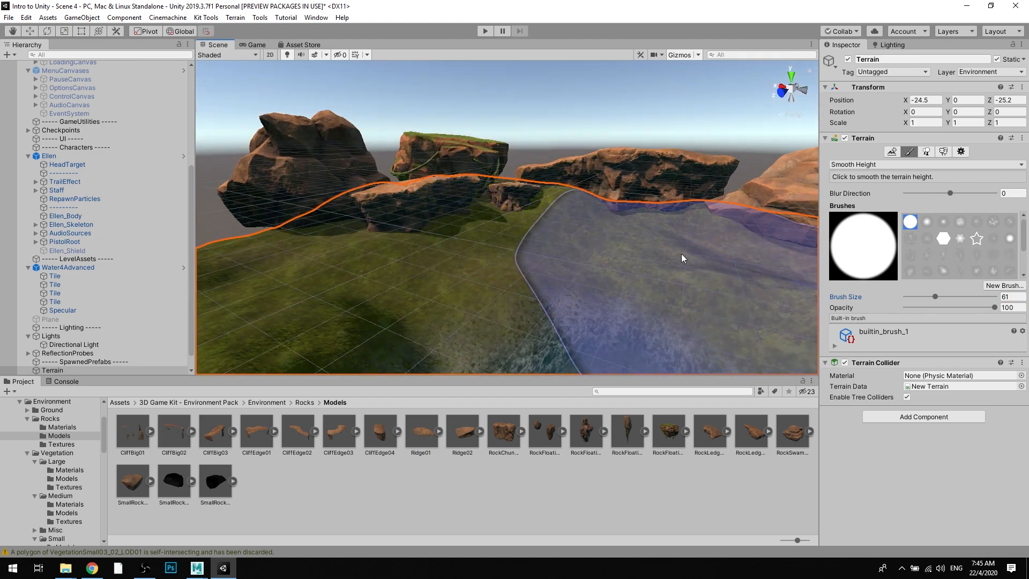
Step: Switch the terrain paint mode to Raise or Lower Terrain with the terrainstamp_flatmountain01 brush
{"action": "left_click_drag", "start_coordinate": [730, 261], "coordinate": [685, 260], "text": "alt"}
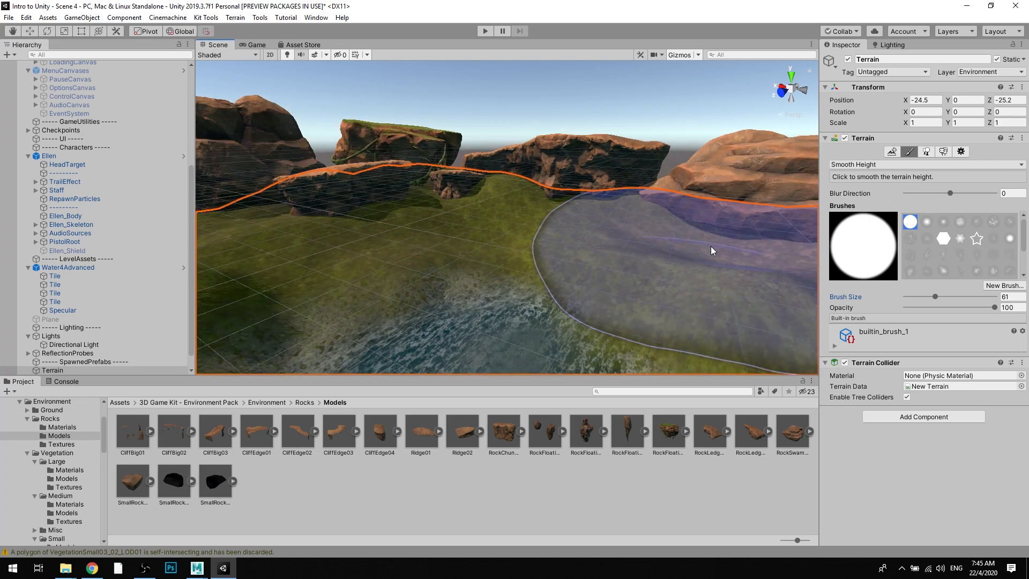
{"action": "mouse_move", "coordinate": [635, 226]}
{"action": "left_mouse_down", "text": "alt"}
{"action": "mouse_move", "coordinate": [501, 161]}
{"action": "mouse_move", "coordinate": [509, 190]}
{"action": "mouse_move", "coordinate": [395, 232]}
{"action": "mouse_move", "coordinate": [436, 207]}
{"action": "mouse_move", "coordinate": [525, 184]}
{"action": "mouse_move", "coordinate": [549, 215]}
{"action": "left_mouse_up", "text": "alt"}
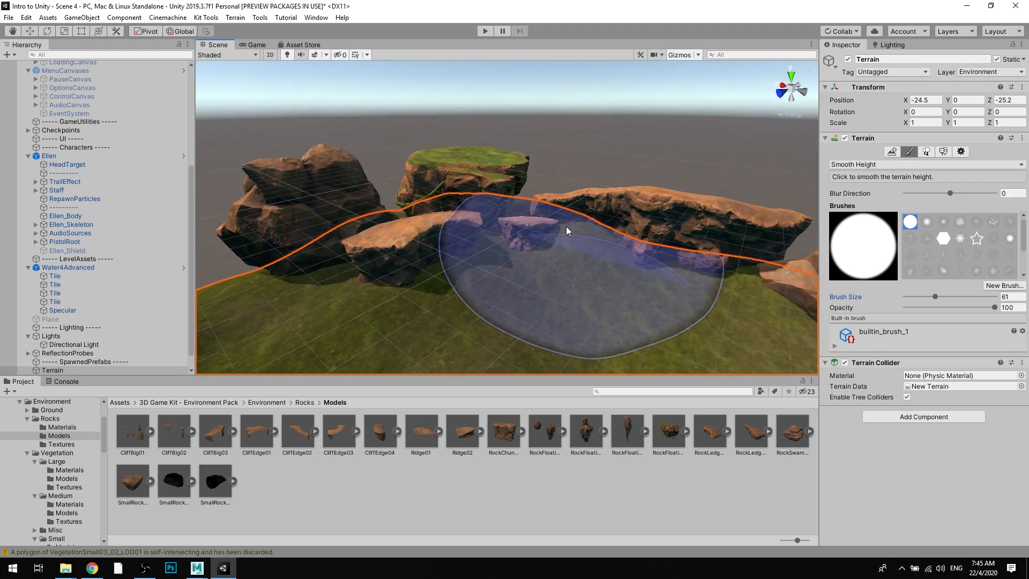
{"action": "scroll", "coordinate": [582, 193], "scroll_direction": "up", "scroll_amount": 2}
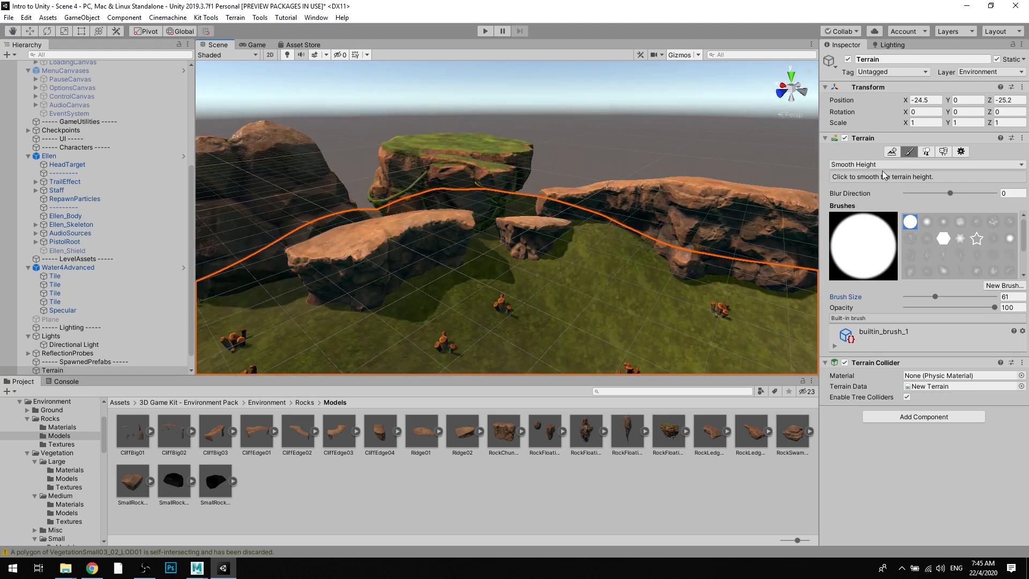
{"action": "left_click", "coordinate": [882, 165]}
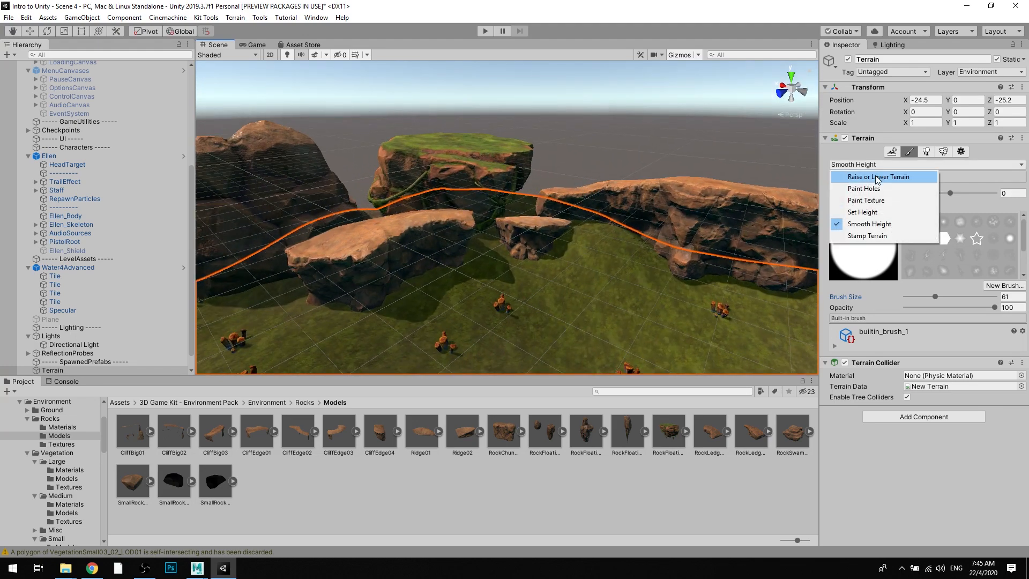
{"action": "left_click", "coordinate": [878, 177]}
{"action": "left_click", "coordinate": [944, 276]}
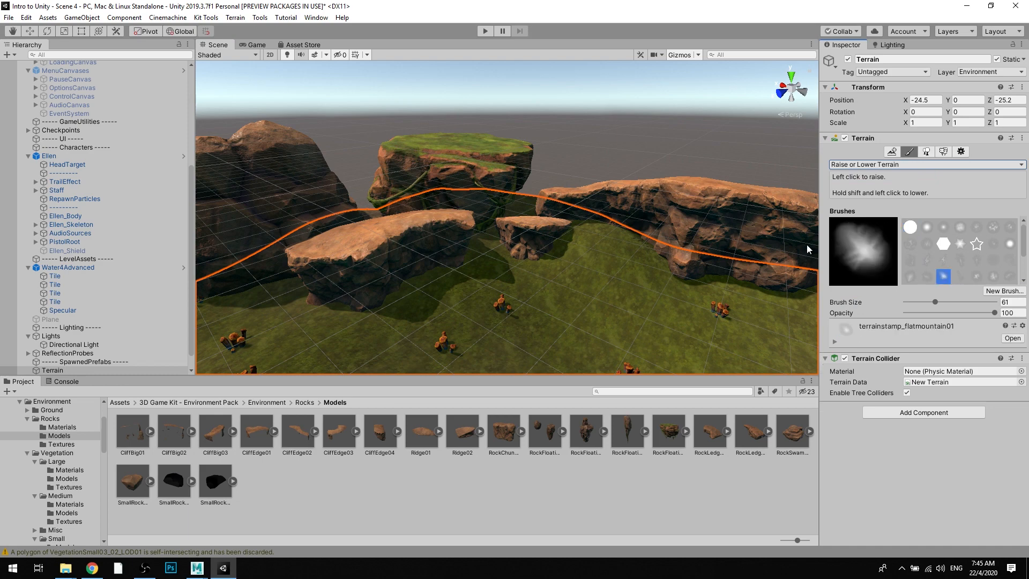
Step: Set the terrain brush size to 41 and position the brush over the ground beside the cliff rocks
{"action": "scroll", "coordinate": [544, 228], "scroll_direction": "up", "scroll_amount": 2}
{"action": "left_click_drag", "start_coordinate": [544, 228], "coordinate": [532, 233], "text": "alt"}
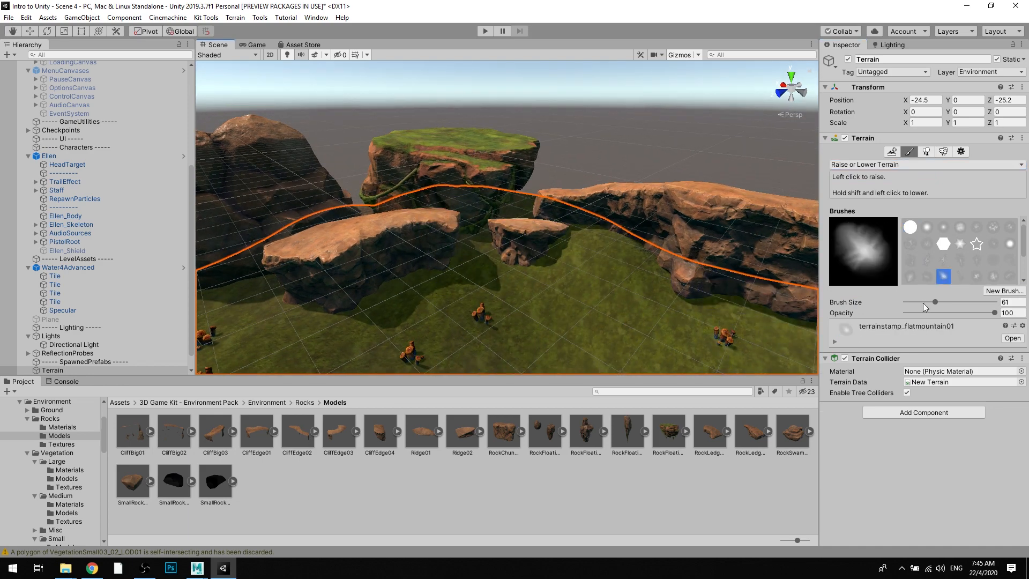
{"action": "left_click_drag", "start_coordinate": [602, 229], "coordinate": [543, 233], "text": "alt"}
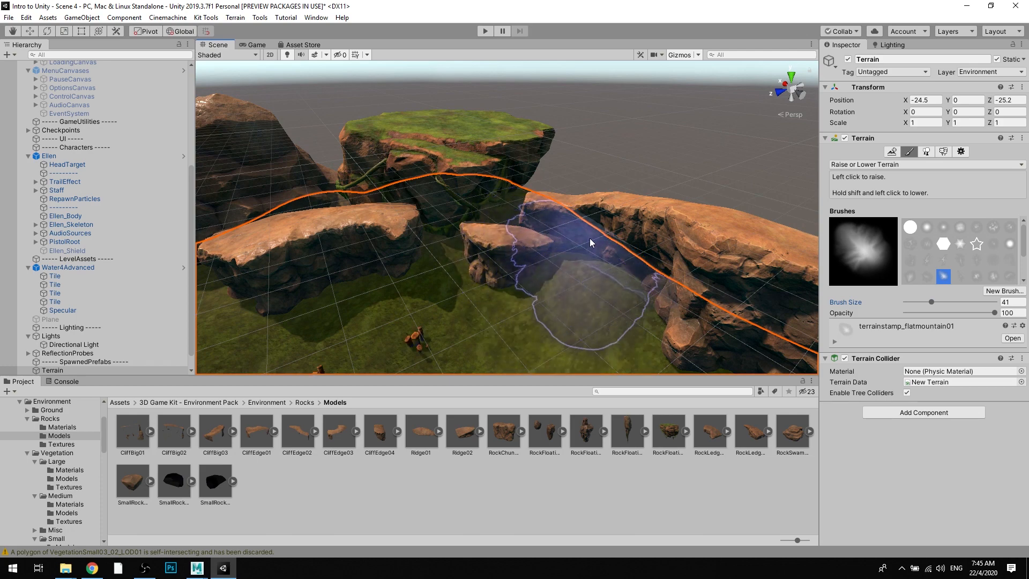
{"action": "key", "text": "super"}
{"action": "key", "text": "super"}
{"action": "left_click_drag", "start_coordinate": [542, 220], "coordinate": [579, 218], "text": "alt"}
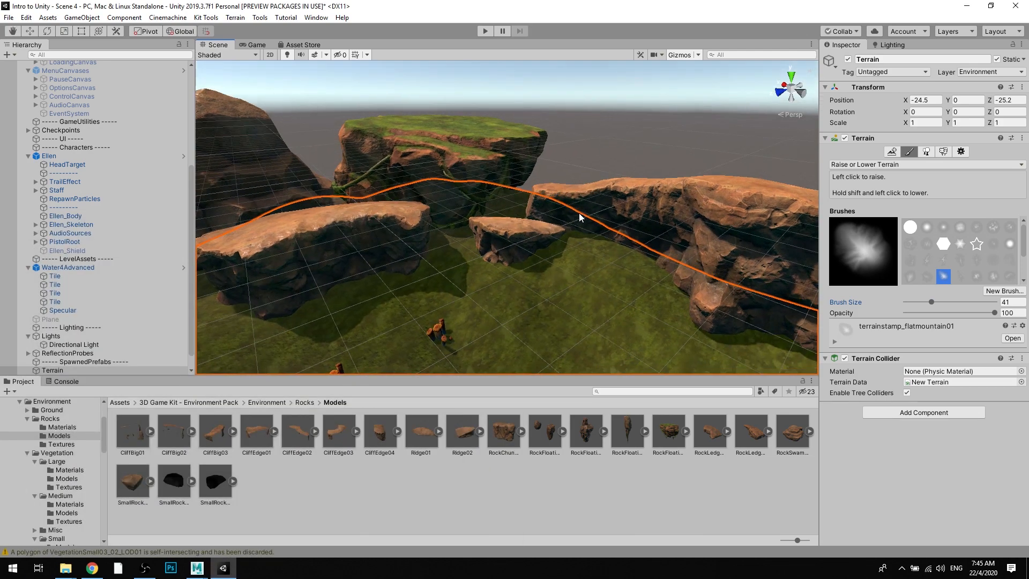
{"action": "scroll", "coordinate": [554, 239], "scroll_direction": "up", "scroll_amount": 5}
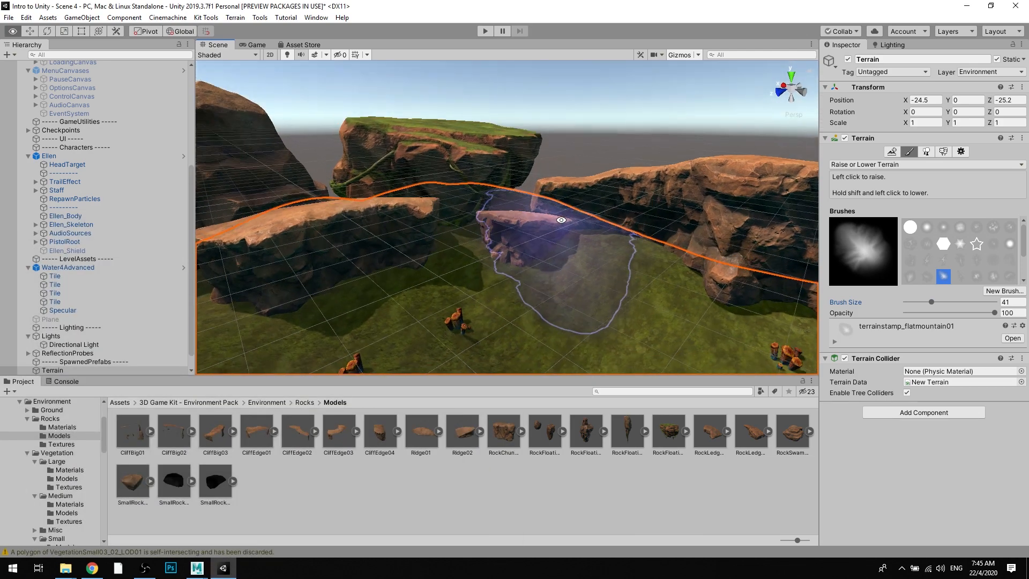
{"action": "mouse_move", "coordinate": [616, 225]}
{"action": "left_mouse_down", "text": "alt"}
{"action": "mouse_move", "coordinate": [664, 206]}
{"action": "mouse_move", "coordinate": [572, 191]}
{"action": "mouse_move", "coordinate": [515, 217]}
{"action": "left_mouse_up", "text": "alt"}
Step: Leave terrain painting and deactivate the UI, Checkpoints and GameUtilities objects in the scene
{"action": "mouse_move", "coordinate": [429, 249]}
{"action": "left_mouse_down", "text": "alt"}
{"action": "mouse_move", "coordinate": [340, 271]}
{"action": "mouse_move", "coordinate": [336, 259]}
{"action": "mouse_move", "coordinate": [400, 232]}
{"action": "mouse_move", "coordinate": [387, 232]}
{"action": "mouse_move", "coordinate": [421, 202]}
{"action": "mouse_move", "coordinate": [437, 223]}
{"action": "mouse_move", "coordinate": [421, 237]}
{"action": "mouse_move", "coordinate": [616, 246]}
{"action": "mouse_move", "coordinate": [563, 241]}
{"action": "mouse_move", "coordinate": [521, 214]}
{"action": "mouse_move", "coordinate": [505, 218]}
{"action": "mouse_move", "coordinate": [586, 173]}
{"action": "mouse_move", "coordinate": [465, 279]}
{"action": "mouse_move", "coordinate": [558, 195]}
{"action": "mouse_move", "coordinate": [255, 261]}
{"action": "left_mouse_up", "text": "alt"}
{"action": "key", "text": "w"}
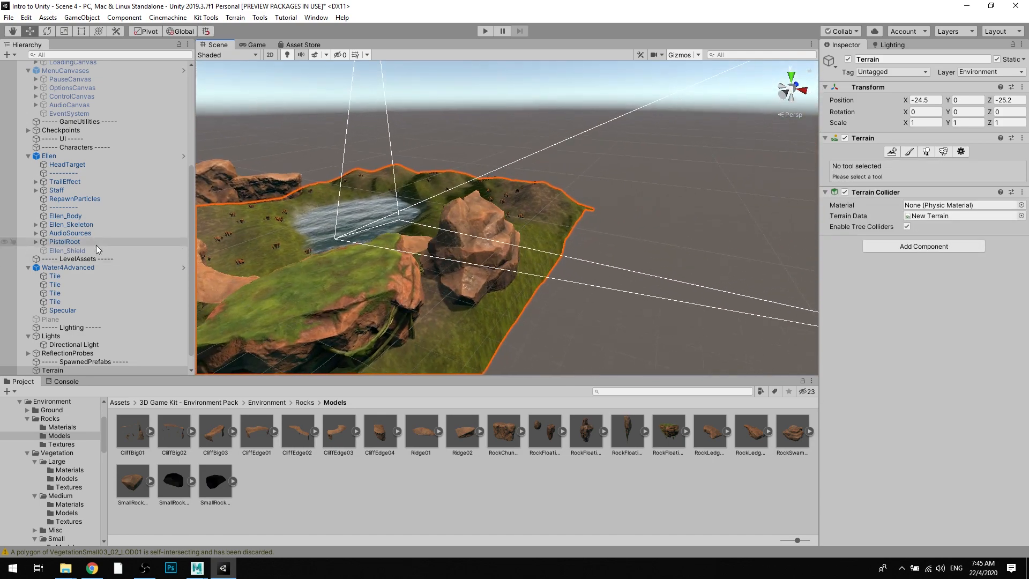
{"action": "scroll", "coordinate": [85, 209], "scroll_direction": "down", "scroll_amount": 1}
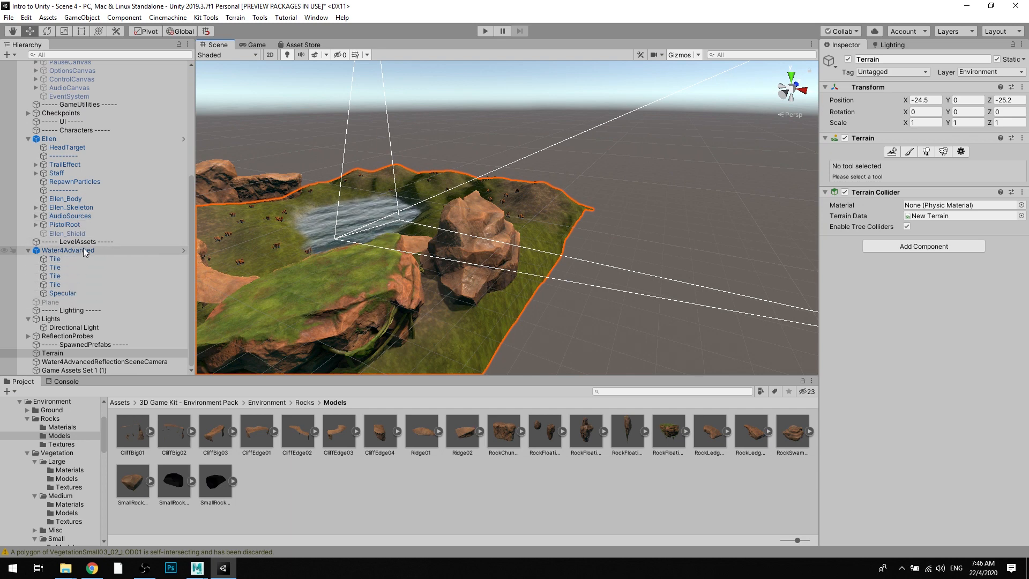
{"action": "left_click", "coordinate": [82, 122]}
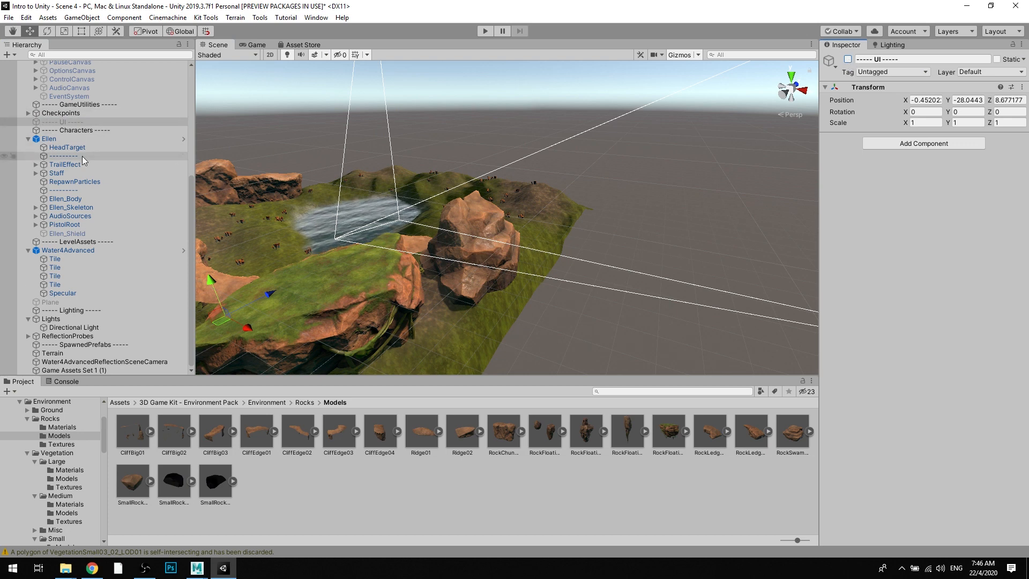
{"action": "left_click", "coordinate": [69, 116]}
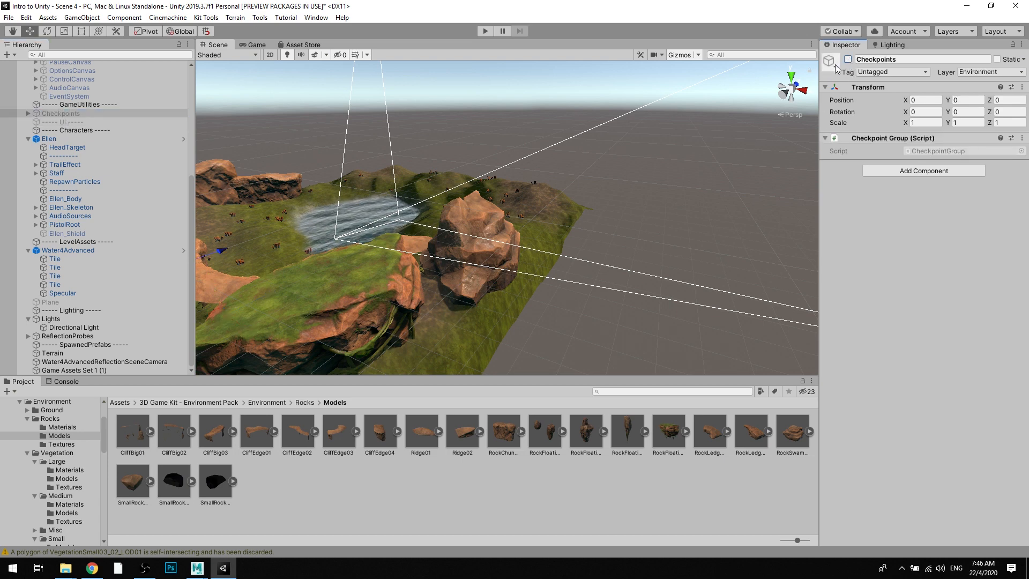
{"action": "left_click", "coordinate": [91, 105]}
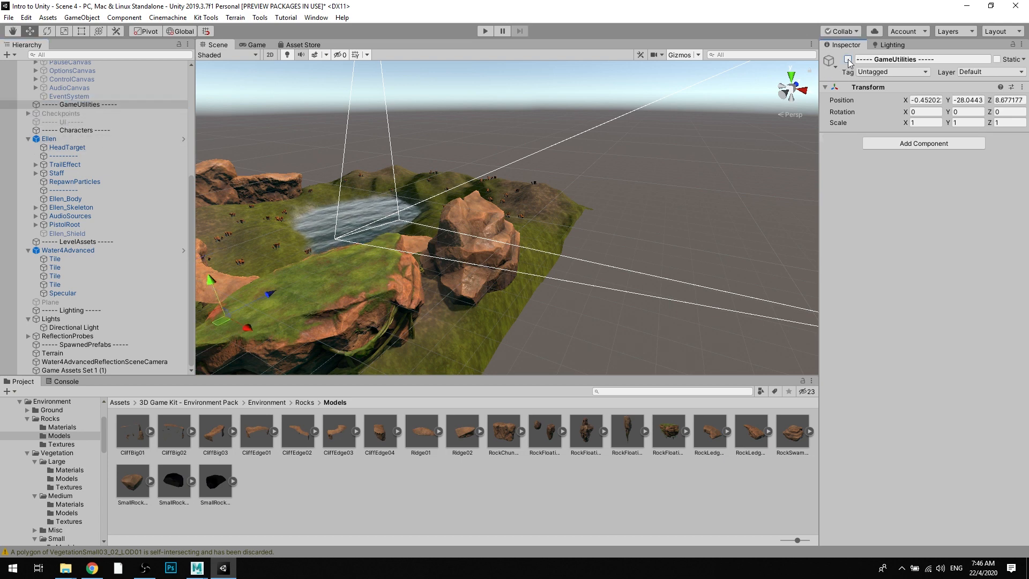
{"action": "scroll", "coordinate": [116, 132], "scroll_direction": "up", "scroll_amount": 10}
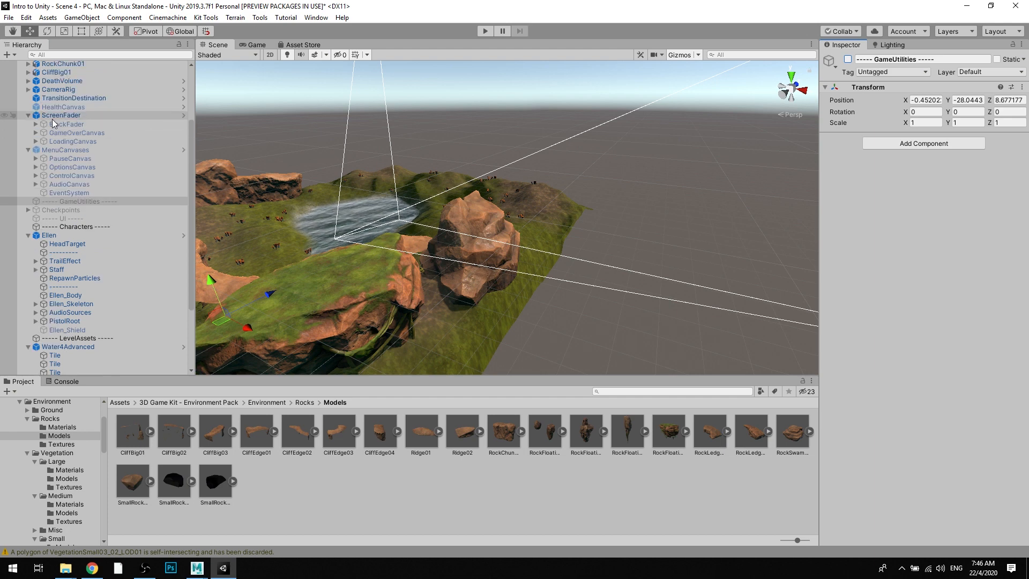
{"action": "scroll", "coordinate": [53, 172], "scroll_direction": "down", "scroll_amount": 9}
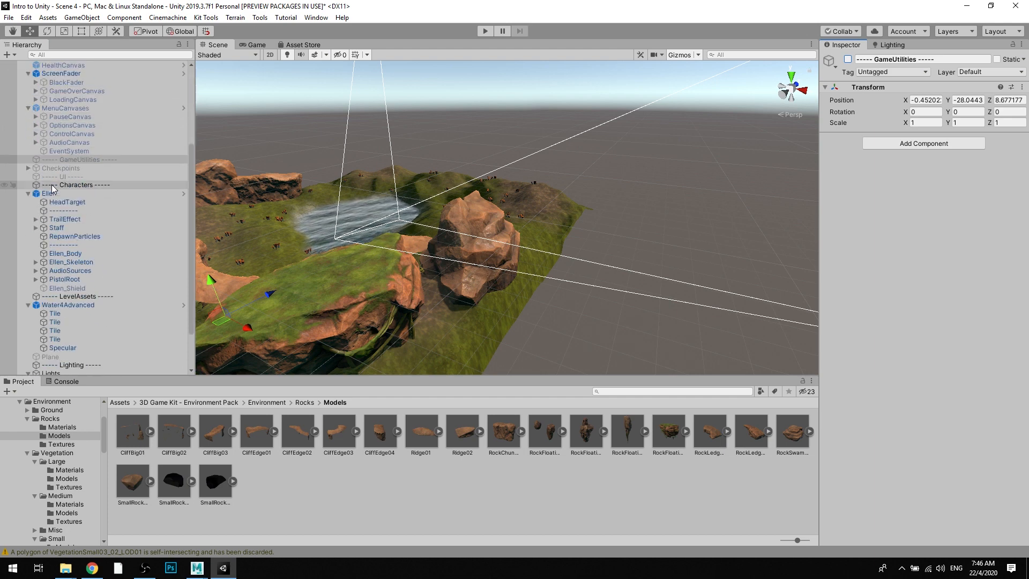
{"action": "scroll", "coordinate": [60, 207], "scroll_direction": "down", "scroll_amount": 1}
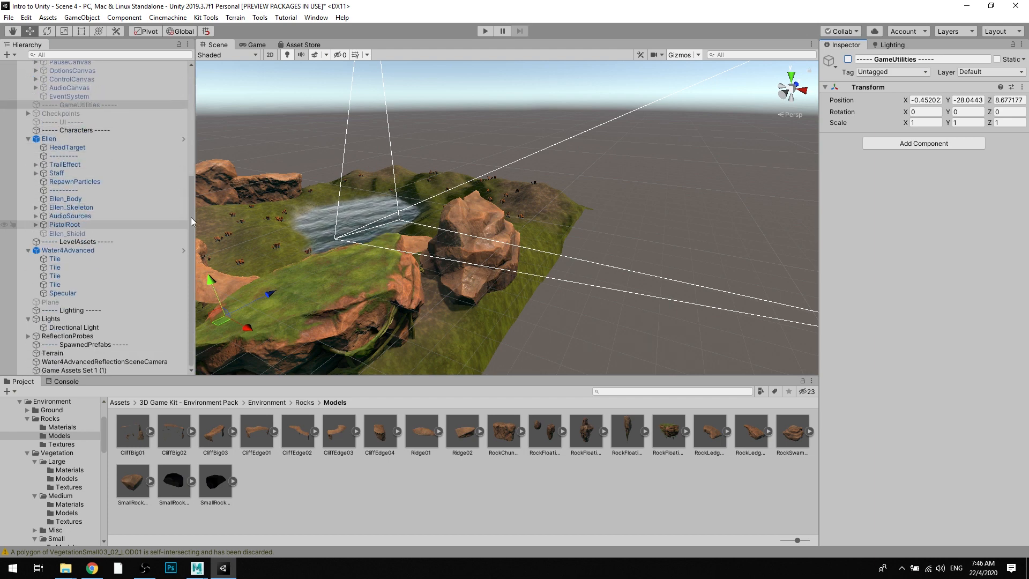
Step: Select the terrain from the far side and reactivate its Paint Terrain tool, keeping Raise or Lower Terrain mode
{"action": "left_click_drag", "start_coordinate": [548, 186], "coordinate": [391, 240], "text": "alt"}
{"action": "left_click", "coordinate": [616, 296]}
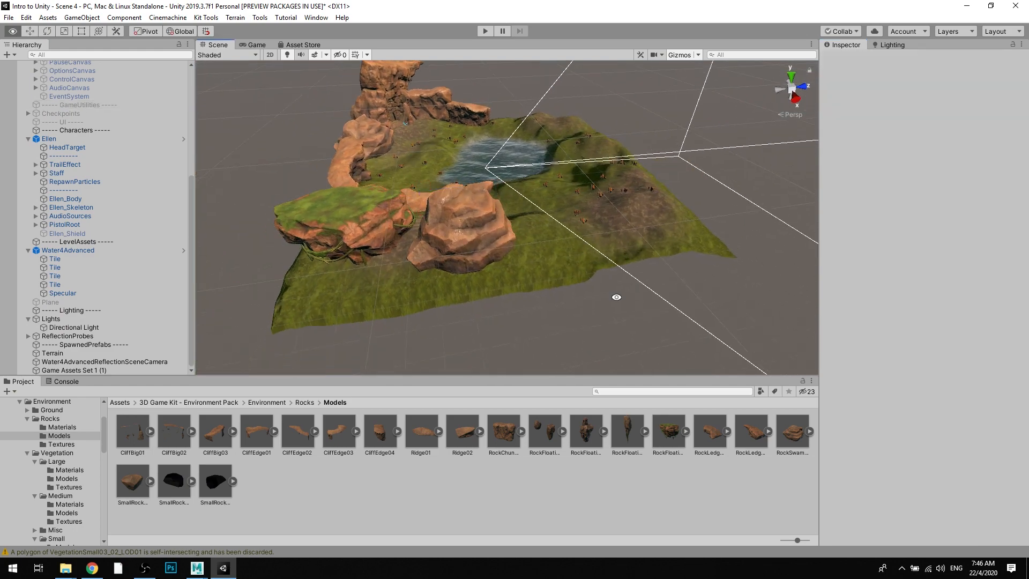
{"action": "left_click_drag", "start_coordinate": [616, 297], "coordinate": [349, 293], "text": "alt"}
{"action": "middle_click_drag", "start_coordinate": [524, 268], "coordinate": [537, 291]}
{"action": "left_click_drag", "start_coordinate": [538, 291], "coordinate": [478, 156], "text": "alt"}
{"action": "left_click", "coordinate": [531, 287]}
{"action": "middle_click_drag", "start_coordinate": [531, 283], "coordinate": [540, 239]}
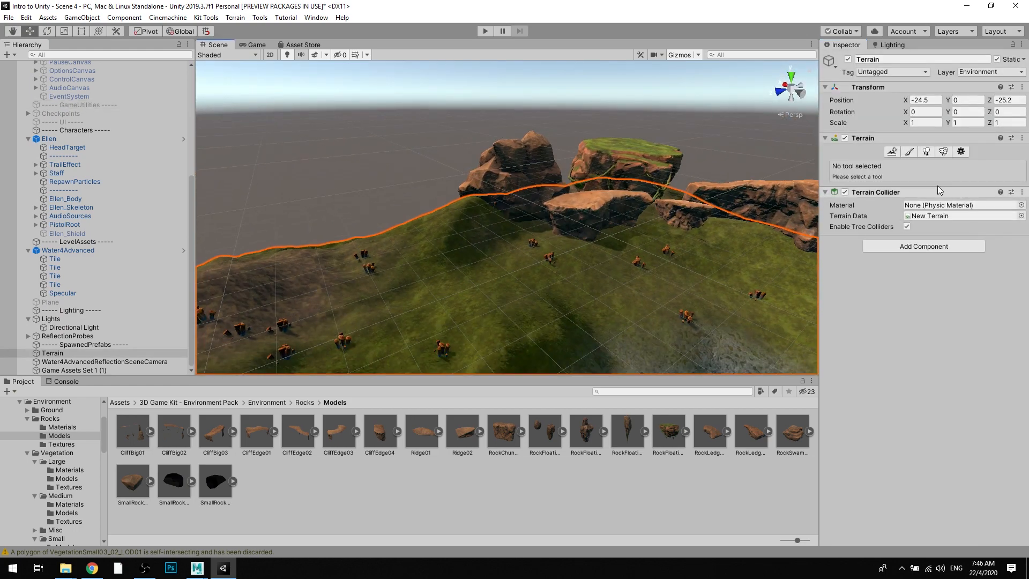
{"action": "left_click", "coordinate": [910, 152]}
{"action": "left_click", "coordinate": [900, 165]}
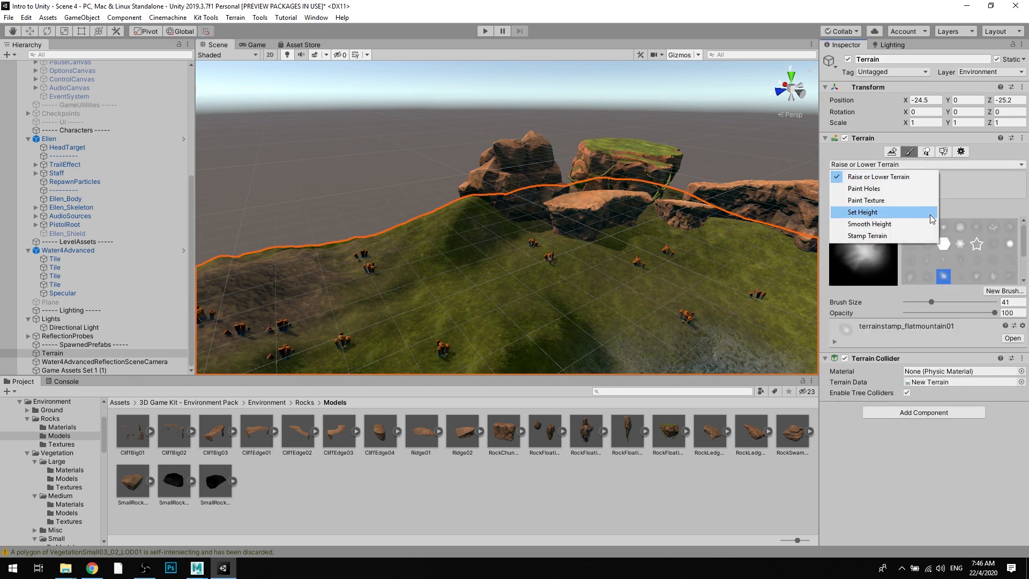
{"action": "left_click", "coordinate": [974, 281]}
Step: Set the terrain brush opacity to about 33.7 for work around the CliffEdge01 rock
{"action": "scroll", "coordinate": [528, 218], "scroll_direction": "up", "scroll_amount": 4}
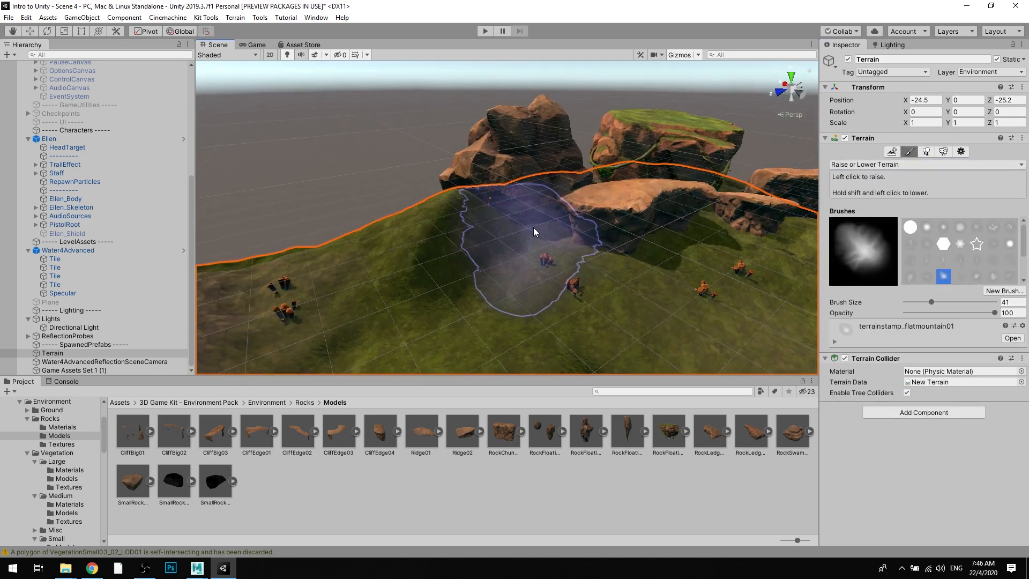
{"action": "scroll", "coordinate": [473, 207], "scroll_direction": "up", "scroll_amount": 4}
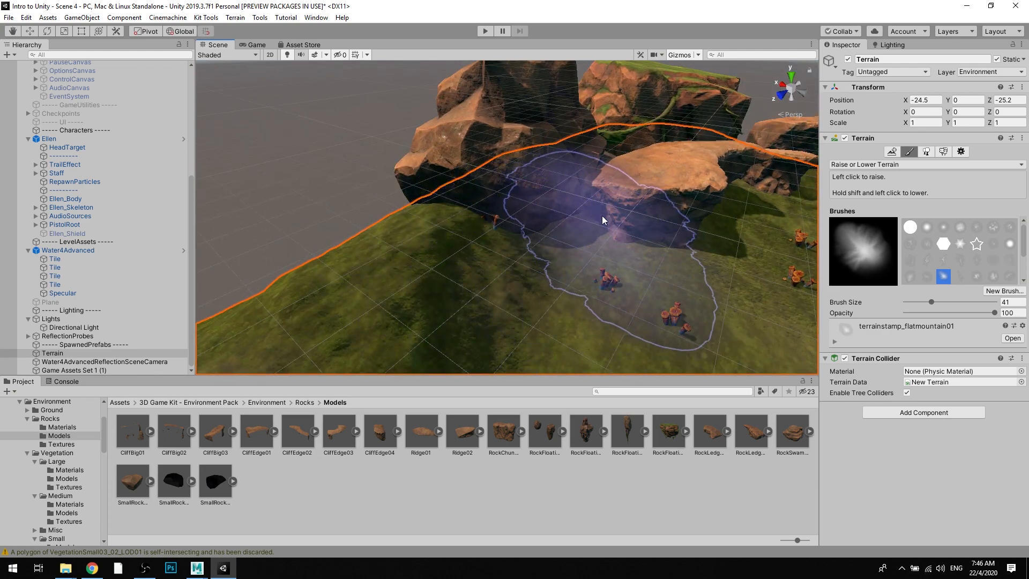
{"action": "left_click_drag", "start_coordinate": [570, 218], "coordinate": [602, 203], "text": "alt"}
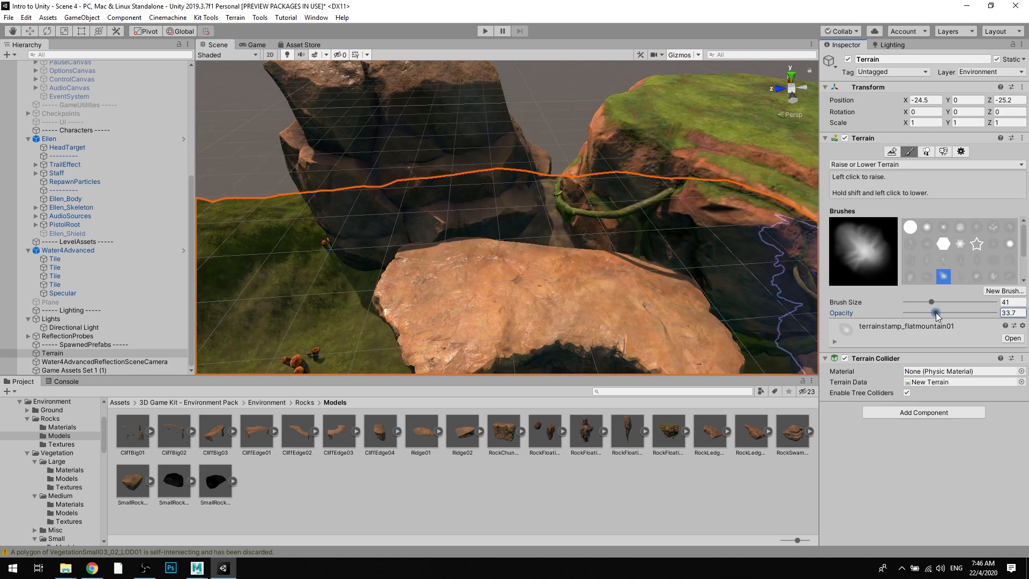
{"action": "mouse_move", "coordinate": [726, 276]}
{"action": "left_mouse_down", "text": "alt"}
{"action": "mouse_move", "coordinate": [678, 211]}
{"action": "mouse_move", "coordinate": [411, 230]}
{"action": "mouse_move", "coordinate": [528, 195]}
{"action": "mouse_move", "coordinate": [654, 223]}
{"action": "mouse_move", "coordinate": [586, 196]}
{"action": "mouse_move", "coordinate": [697, 218]}
{"action": "mouse_move", "coordinate": [605, 161]}
{"action": "mouse_move", "coordinate": [633, 166]}
{"action": "mouse_move", "coordinate": [602, 166]}
{"action": "mouse_move", "coordinate": [687, 168]}
{"action": "mouse_move", "coordinate": [604, 220]}
{"action": "mouse_move", "coordinate": [656, 175]}
{"action": "mouse_move", "coordinate": [550, 184]}
{"action": "left_mouse_up", "text": "alt"}
Step: Select the CliffEdge01 rock near the vine-covered boulder and reposition it along its X axis
{"action": "left_click", "coordinate": [578, 112]}
{"action": "left_click_drag", "start_coordinate": [577, 112], "coordinate": [538, 219], "text": "alt"}
{"action": "left_click", "coordinate": [538, 218]}
{"action": "scroll", "coordinate": [538, 218], "scroll_direction": "up", "scroll_amount": 4}
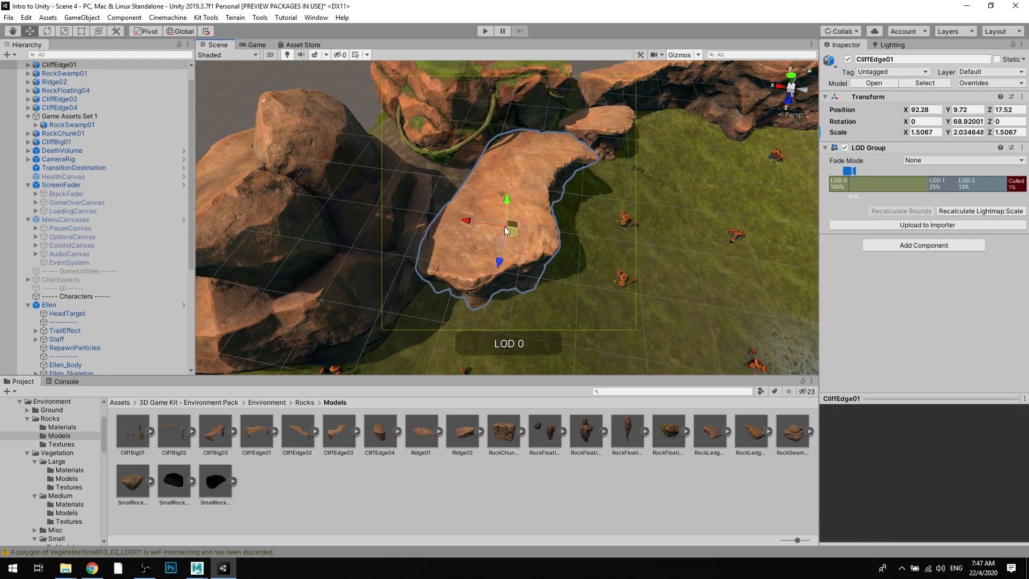
{"action": "left_click", "coordinate": [491, 221]}
{"action": "left_click", "coordinate": [485, 222]}
{"action": "left_click_drag", "start_coordinate": [463, 219], "coordinate": [478, 134]}
{"action": "key", "text": "r"}
{"action": "left_click", "coordinate": [618, 77]}
{"action": "left_click_drag", "start_coordinate": [617, 76], "coordinate": [547, 100], "text": "alt"}
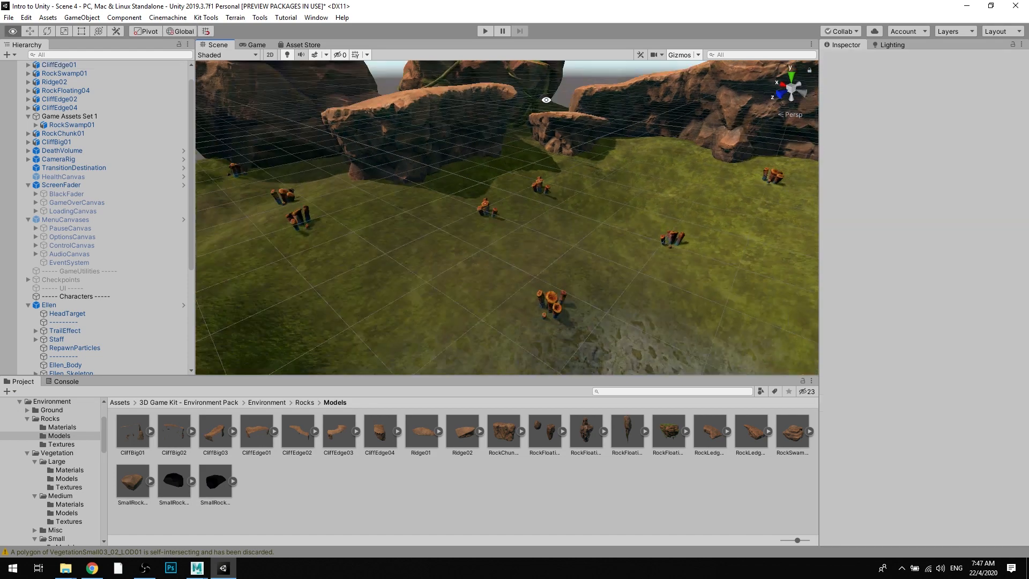
Step: Check RockFloating04 and move the neighbouring RockSwamp01 boulder to X 110, Y 13.02, Z 29.4
{"action": "middle_click_drag", "start_coordinate": [547, 100], "coordinate": [602, 151]}
{"action": "left_click_drag", "start_coordinate": [602, 152], "coordinate": [536, 147], "text": "alt"}
{"action": "left_click", "coordinate": [577, 106]}
{"action": "left_click_drag", "start_coordinate": [577, 106], "coordinate": [559, 125], "text": "alt"}
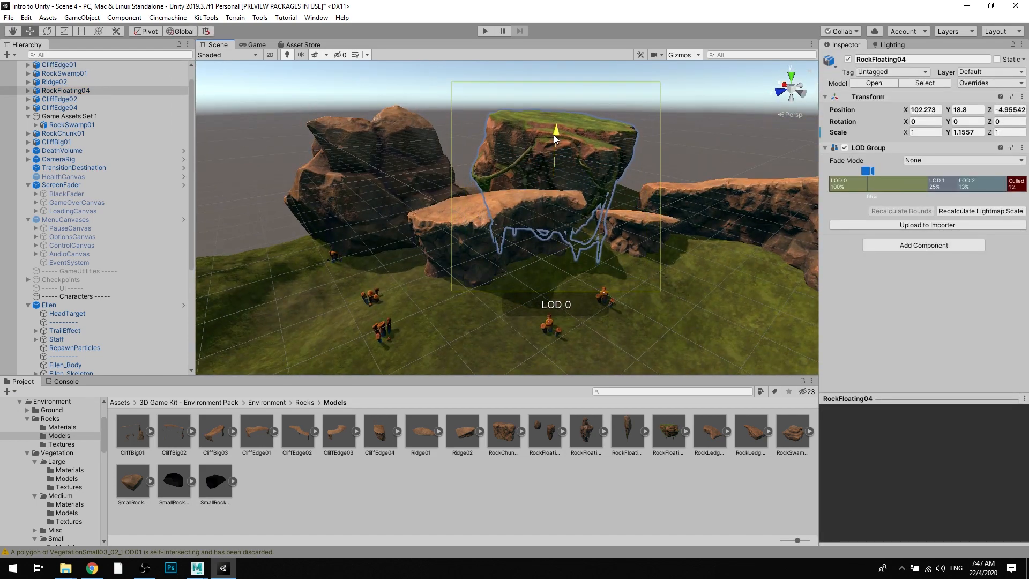
{"action": "left_click", "coordinate": [413, 160]}
{"action": "left_click_drag", "start_coordinate": [379, 231], "coordinate": [349, 236]}
{"action": "right_click_drag", "start_coordinate": [539, 208], "coordinate": [616, 177]}
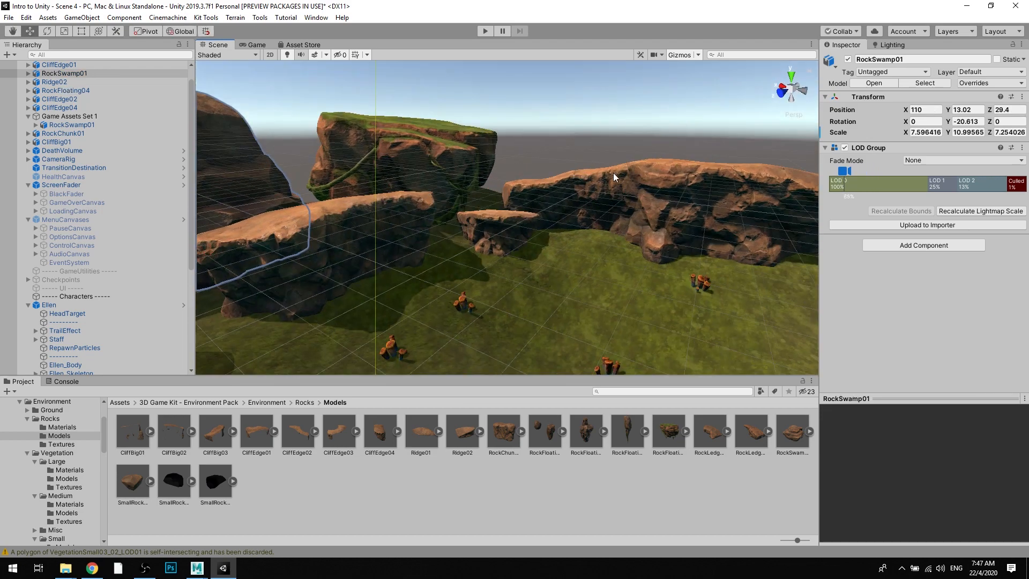
Step: Stretch the CliffEdge02 rock vertically to a Y scale of about 3.02
{"action": "left_click", "coordinate": [616, 177]}
{"action": "right_click_drag", "start_coordinate": [440, 177], "coordinate": [526, 168]}
{"action": "middle_click_drag", "start_coordinate": [526, 167], "coordinate": [593, 148]}
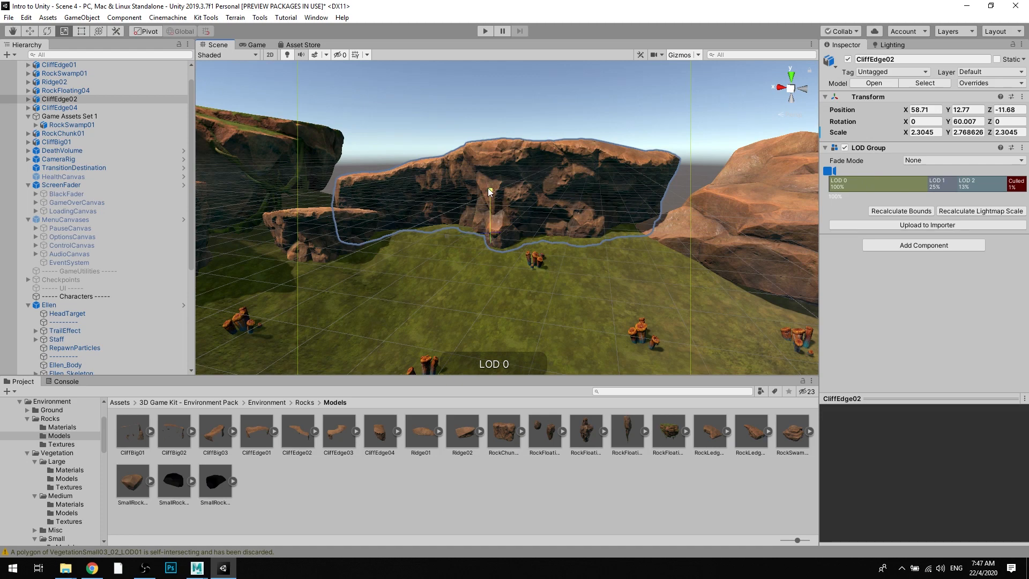
{"action": "key", "text": "w"}
{"action": "left_click", "coordinate": [624, 104]}
{"action": "right_click_drag", "start_coordinate": [624, 105], "coordinate": [620, 156]}
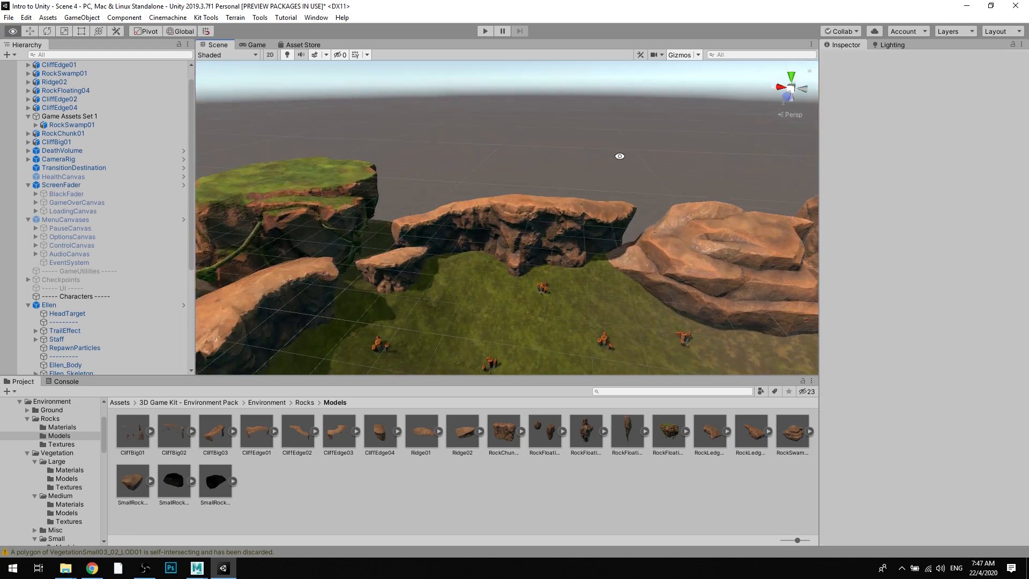
{"action": "left_click_drag", "start_coordinate": [620, 156], "coordinate": [546, 188], "text": "alt"}
{"action": "scroll", "coordinate": [552, 184], "scroll_direction": "down", "scroll_amount": 3}
Step: Add a Mesh Collider component to the vertically stretched CliffEdge02 rock
{"action": "left_click", "coordinate": [574, 168]}
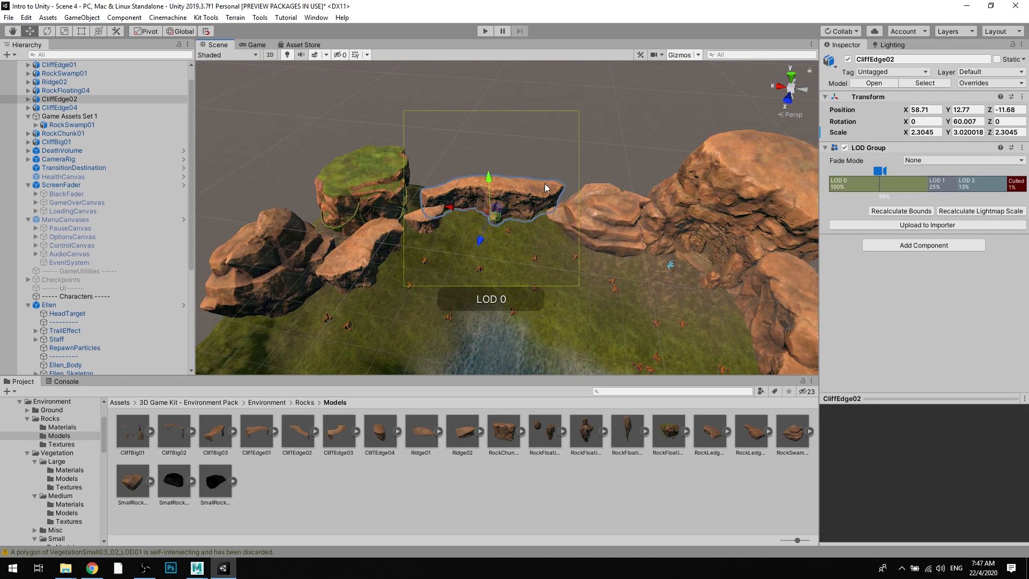
{"action": "left_click", "coordinate": [893, 248]}
{"action": "left_click", "coordinate": [901, 271]}
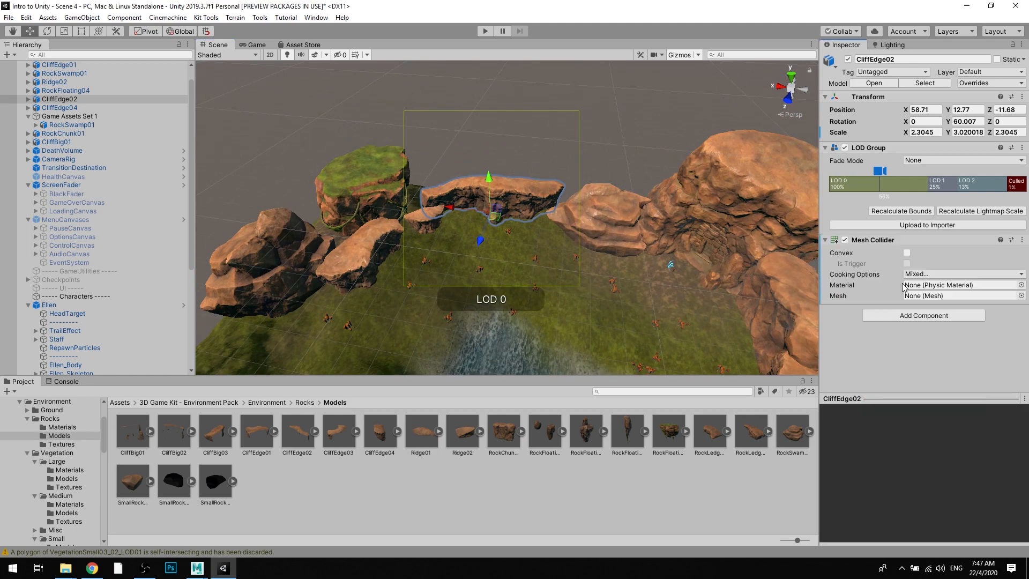
Step: Search the meshes for "CliffEdg" and assign CliffEdge02_LOD02 to the rock's Mesh Collider
{"action": "left_click", "coordinate": [1022, 296]}
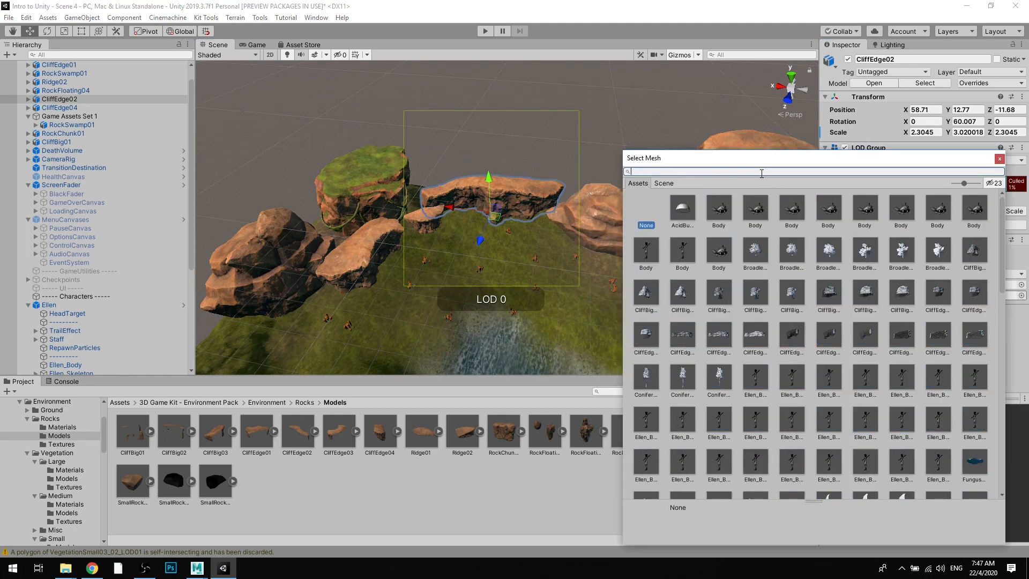
{"action": "type", "text": "Cliff"}
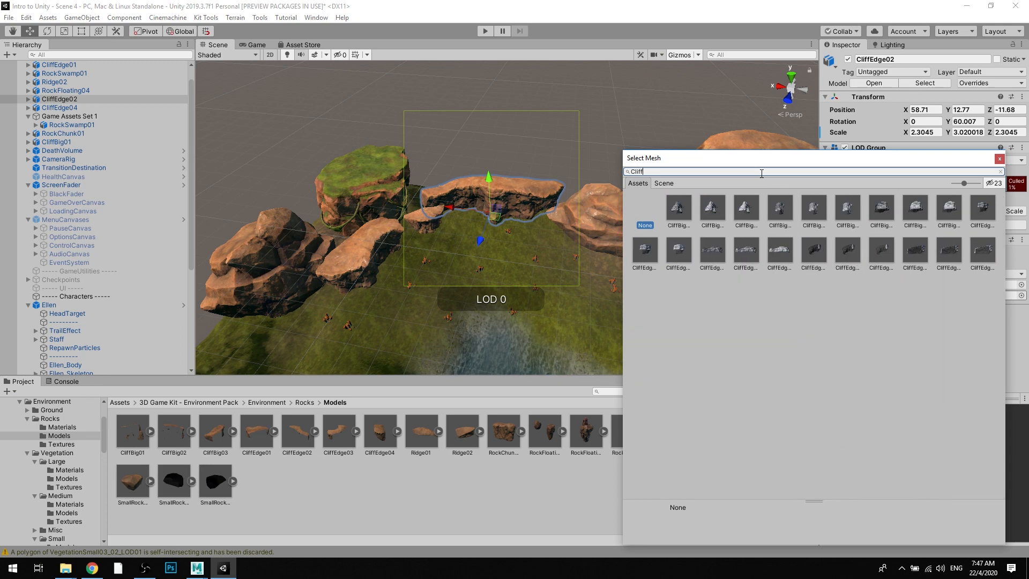
{"action": "type", "text": "Edg"}
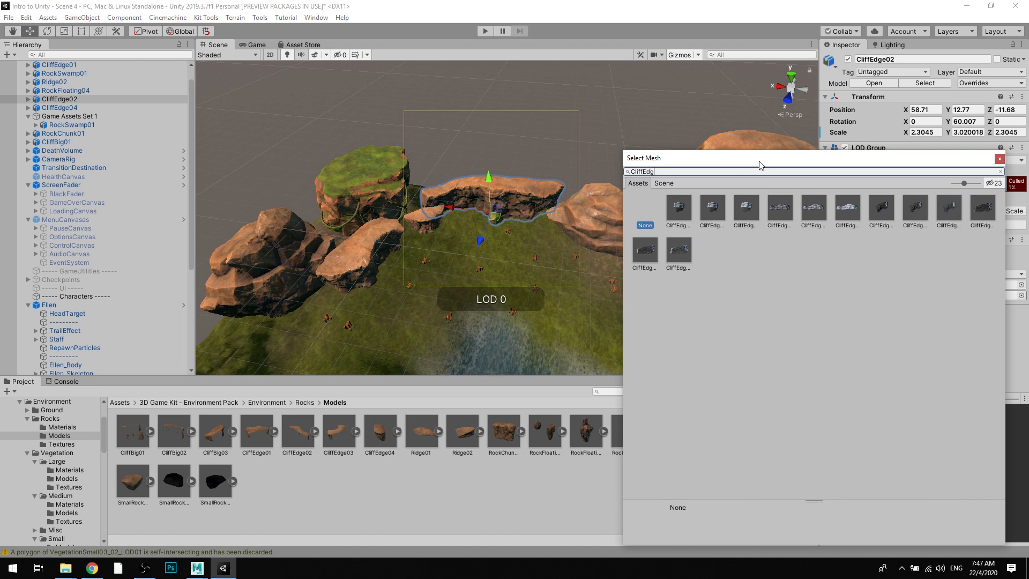
{"action": "left_click_drag", "start_coordinate": [760, 162], "coordinate": [716, 230]}
{"action": "left_click", "coordinate": [635, 317]}
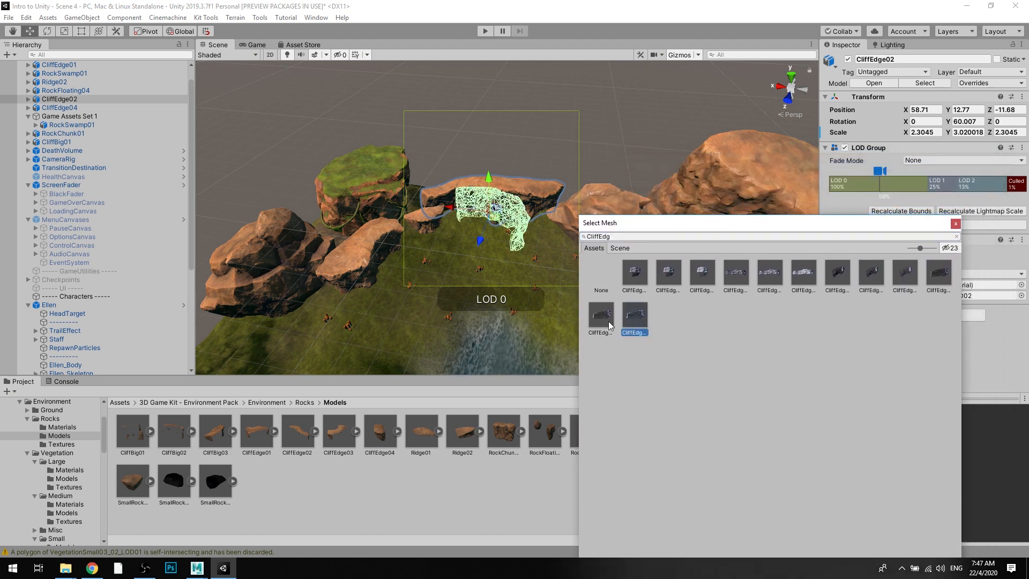
{"action": "left_click", "coordinate": [609, 321]}
{"action": "left_click", "coordinate": [843, 278]}
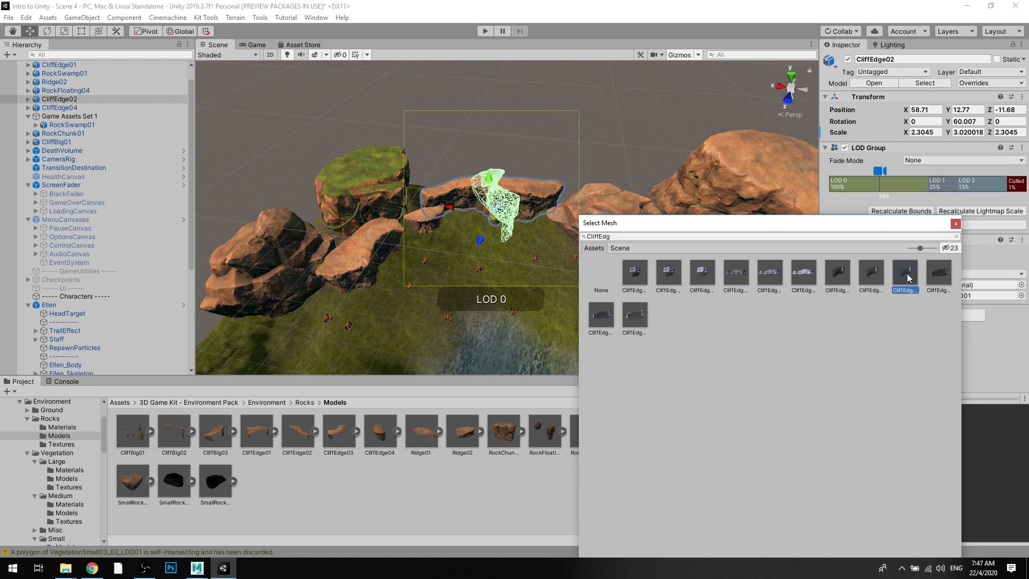
{"action": "left_click", "coordinate": [815, 276]}
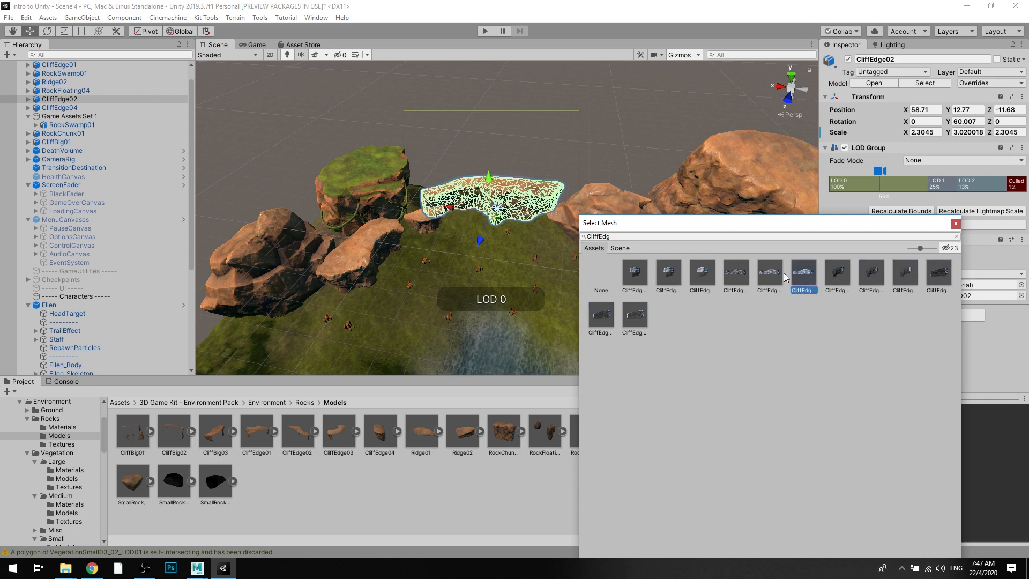
{"action": "left_click_drag", "start_coordinate": [821, 226], "coordinate": [894, 140]}
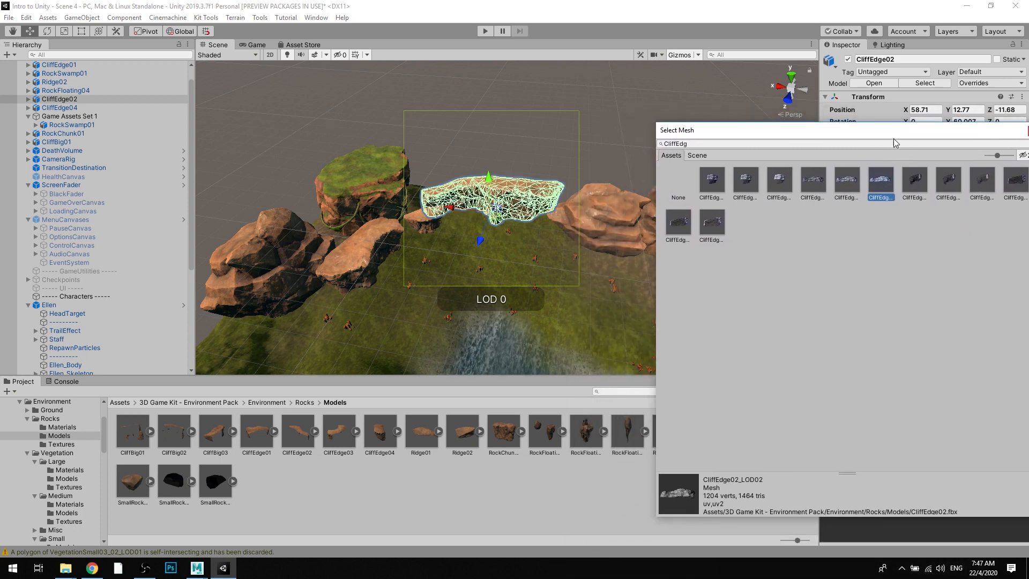
{"action": "left_click", "coordinate": [850, 183]}
{"action": "left_click", "coordinate": [875, 184]}
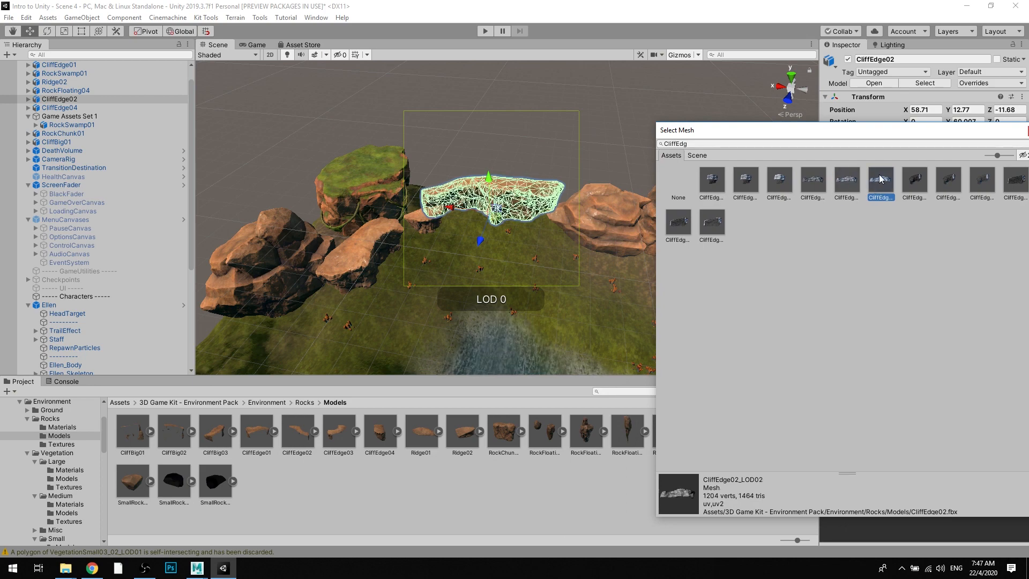
{"action": "double_click", "coordinate": [876, 180]}
{"action": "scroll", "coordinate": [464, 216], "scroll_direction": "up", "scroll_amount": 2}
{"action": "left_click", "coordinate": [648, 139]}
Step: Place a VegetationLarge02 plant on the rocks beside the grass-topped boulder at a uniform scale of about 6.27
{"action": "right_click_drag", "start_coordinate": [542, 180], "coordinate": [379, 193]}
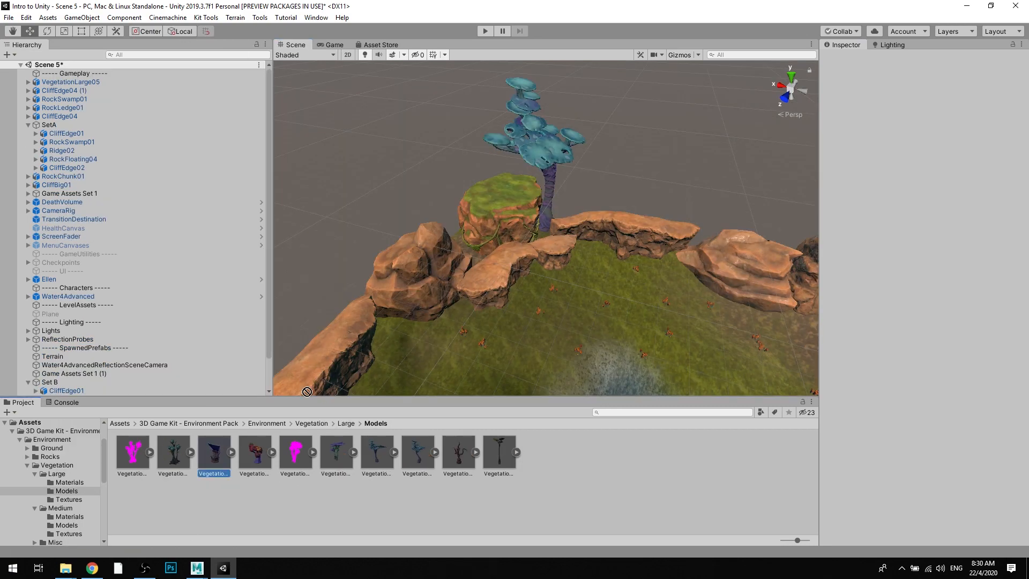
{"action": "left_click_drag", "start_coordinate": [462, 256], "coordinate": [703, 264]}
{"action": "scroll", "coordinate": [464, 263], "scroll_direction": "up", "scroll_amount": 2}
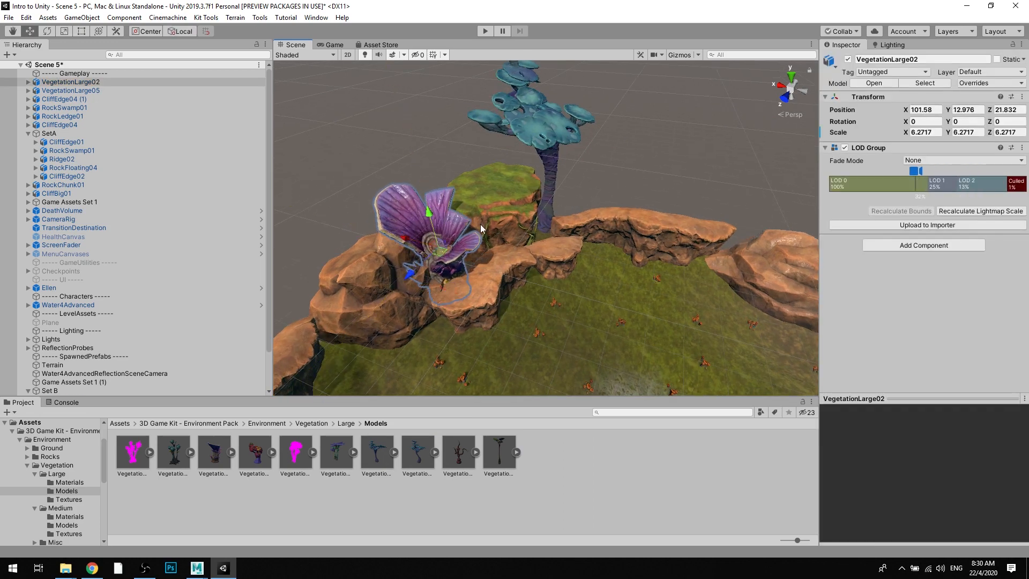
Step: Move VegetationLarge02 to about X 106.38, Y 15.22, Z 14.69 and enlarge it uniformly to a scale of about 8.02
{"action": "left_click_drag", "start_coordinate": [433, 226], "coordinate": [431, 190]}
{"action": "left_click_drag", "start_coordinate": [431, 190], "coordinate": [436, 214], "text": "alt"}
{"action": "left_click_drag", "start_coordinate": [435, 214], "coordinate": [509, 208], "text": "alt"}
{"action": "left_click_drag", "start_coordinate": [425, 192], "coordinate": [438, 196]}
{"action": "left_click_drag", "start_coordinate": [509, 225], "coordinate": [457, 184], "text": "alt"}
{"action": "key", "text": "r"}
{"action": "key", "text": "w"}
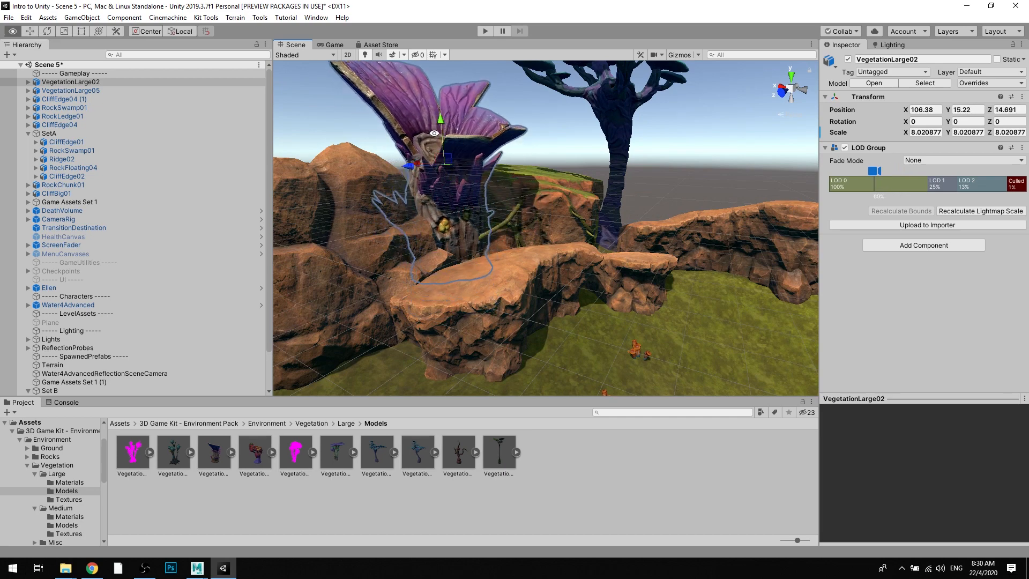
Step: Shift VegetationLarge02 along its X axis, back among the boulders behind the cliff ledge
{"action": "left_click_drag", "start_coordinate": [434, 133], "coordinate": [442, 226], "text": "alt"}
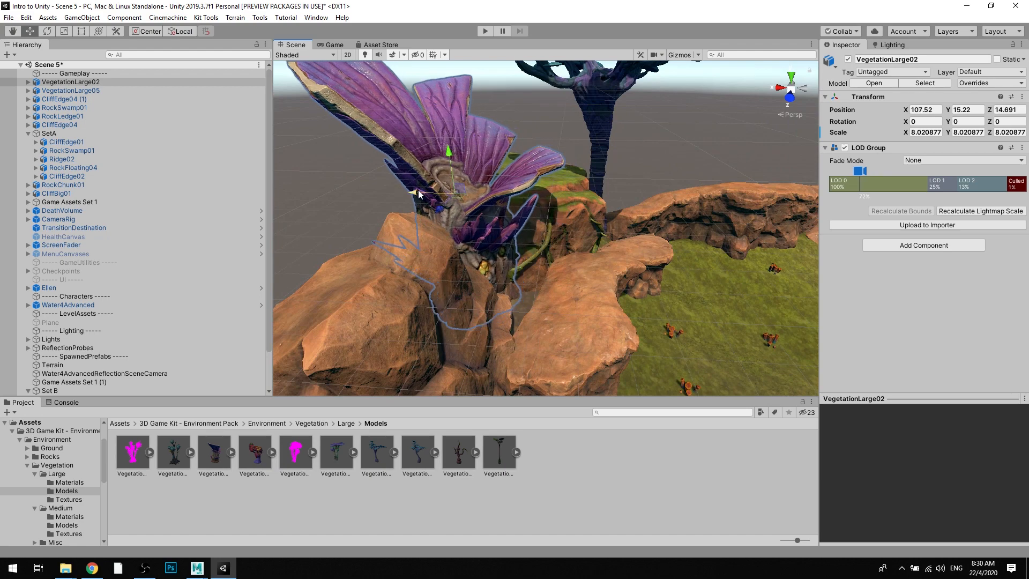
{"action": "left_click", "coordinate": [667, 172]}
{"action": "left_click_drag", "start_coordinate": [666, 172], "coordinate": [549, 175], "text": "alt"}
{"action": "left_click", "coordinate": [499, 167]}
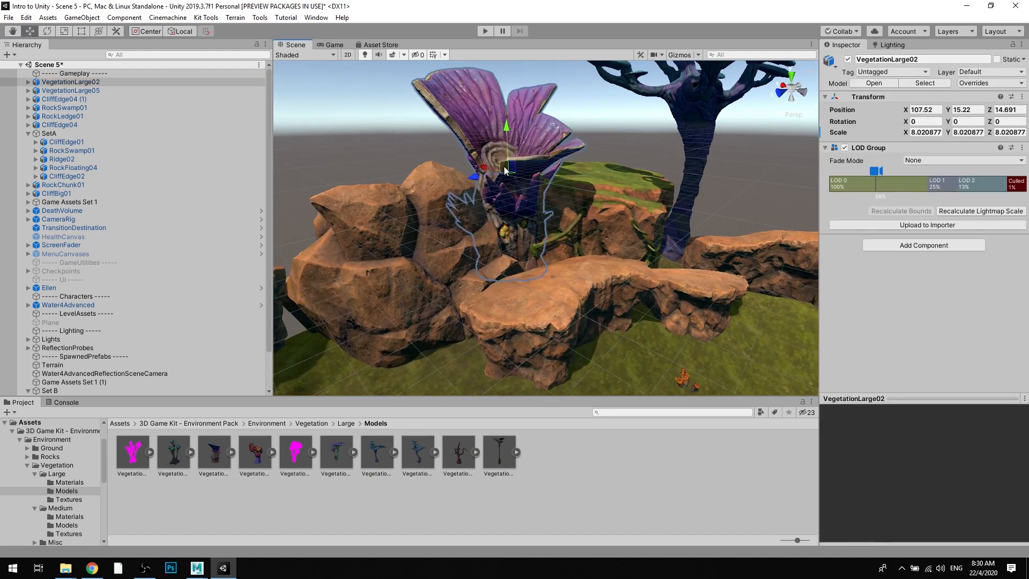
{"action": "key", "text": "f"}
{"action": "left_click_drag", "start_coordinate": [488, 192], "coordinate": [433, 181]}
Step: Stretch VegetationLarge02 to a Y scale of about 9.11, rotate it to about -14.64 on Y, and position it near X 113.04, Y 18.3, Z 14.37
{"action": "left_click_drag", "start_coordinate": [563, 185], "coordinate": [487, 105], "text": "alt"}
{"action": "scroll", "coordinate": [508, 182], "scroll_direction": "down", "scroll_amount": 3}
{"action": "key", "text": "r"}
{"action": "key", "text": "w"}
{"action": "left_click_drag", "start_coordinate": [487, 104], "coordinate": [477, 96], "text": "alt"}
{"action": "left_click", "coordinate": [576, 132]}
{"action": "left_click_drag", "start_coordinate": [577, 132], "coordinate": [571, 241], "text": "alt"}
{"action": "scroll", "coordinate": [465, 223], "scroll_direction": "up", "scroll_amount": 2}
{"action": "left_click", "coordinate": [512, 210]}
{"action": "left_click_drag", "start_coordinate": [453, 164], "coordinate": [379, 189]}
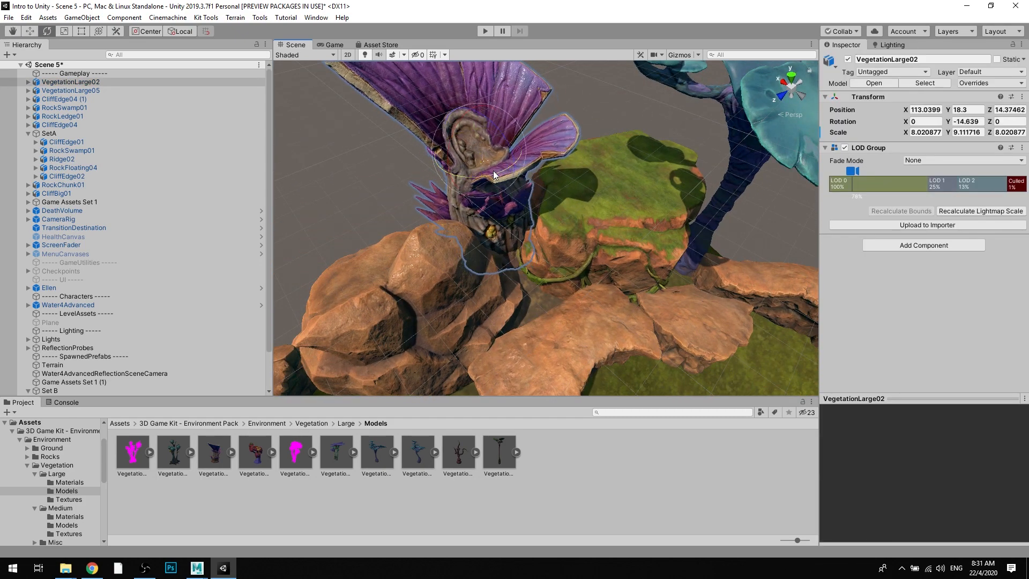
Step: Examine the placement of the purple plant and the surrounding rock ring from several angles around the pond
{"action": "left_click", "coordinate": [377, 188]}
{"action": "scroll", "coordinate": [510, 214], "scroll_direction": "down", "scroll_amount": 5}
{"action": "left_click_drag", "start_coordinate": [510, 214], "coordinate": [674, 207], "text": "alt"}
{"action": "middle_click_drag", "start_coordinate": [674, 206], "coordinate": [573, 201]}
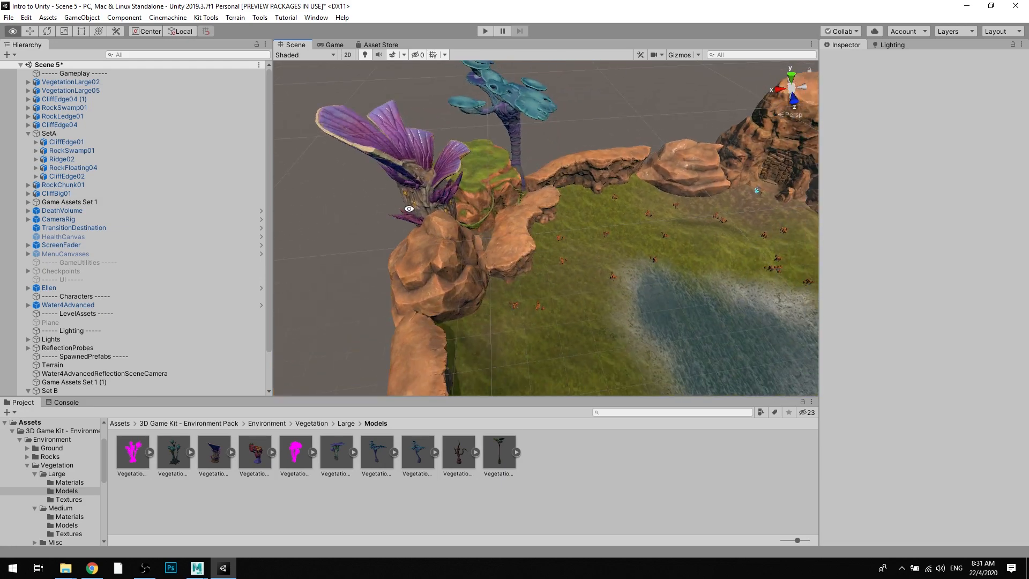
{"action": "left_click_drag", "start_coordinate": [404, 211], "coordinate": [683, 262], "text": "alt"}
{"action": "middle_click_drag", "start_coordinate": [682, 263], "coordinate": [536, 228]}
{"action": "left_click_drag", "start_coordinate": [536, 316], "coordinate": [445, 226], "text": "alt"}
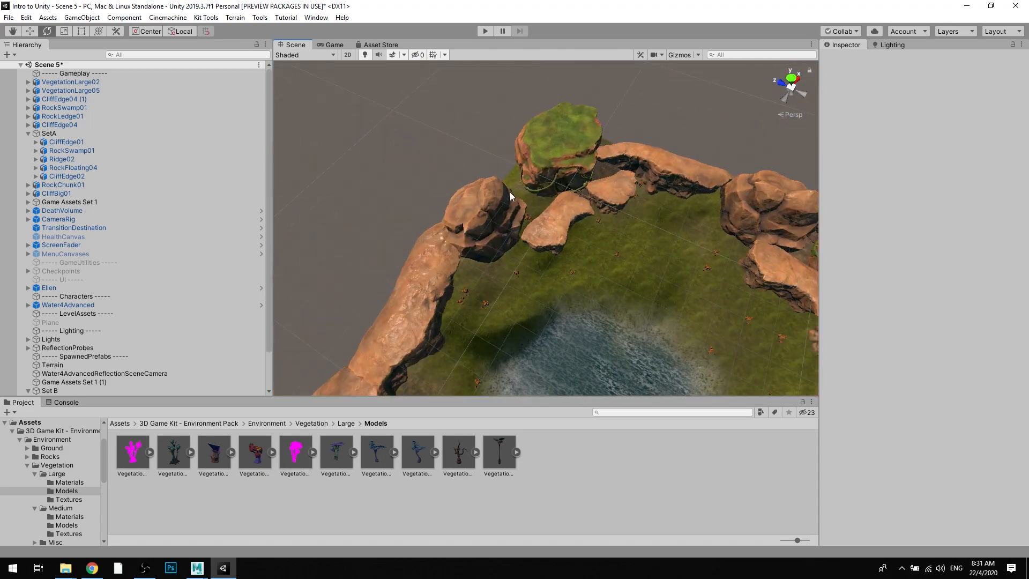
{"action": "left_click_drag", "start_coordinate": [625, 156], "coordinate": [434, 231], "text": "alt"}
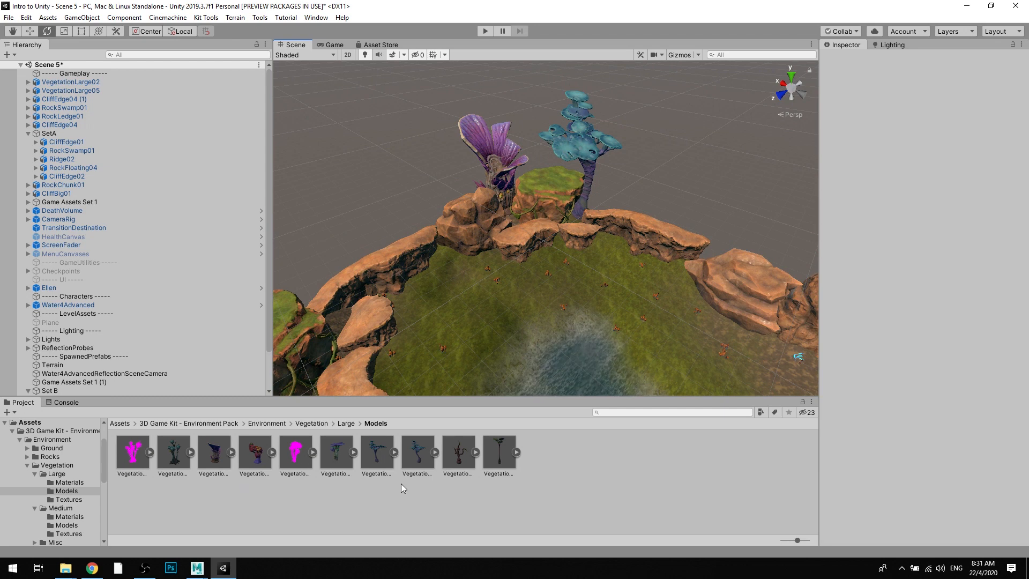
Step: Put VegetationLarge02 on the Environment layer and add a Mesh Collider component to it
{"action": "left_click", "coordinate": [512, 160]}
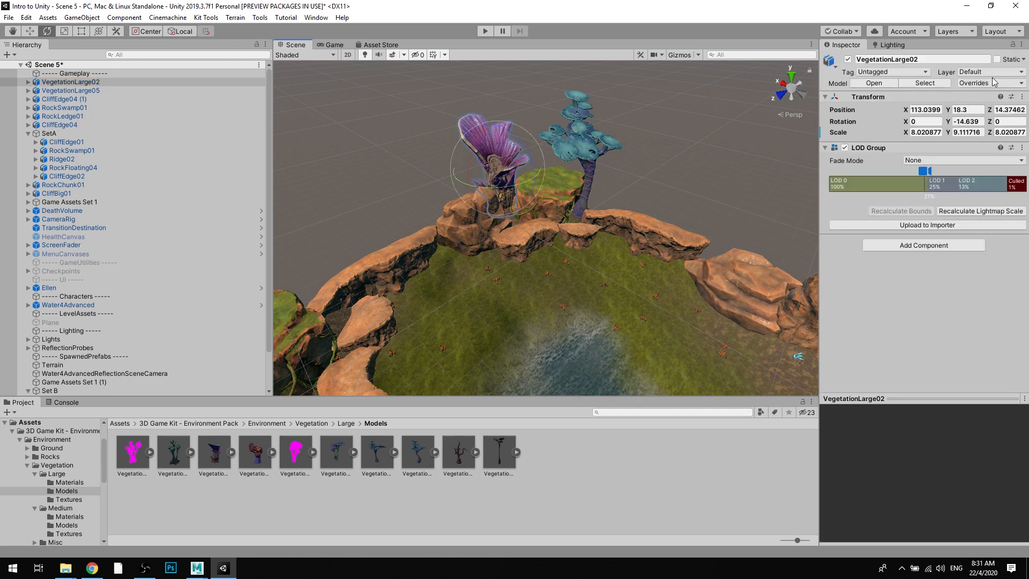
{"action": "left_click", "coordinate": [992, 72]}
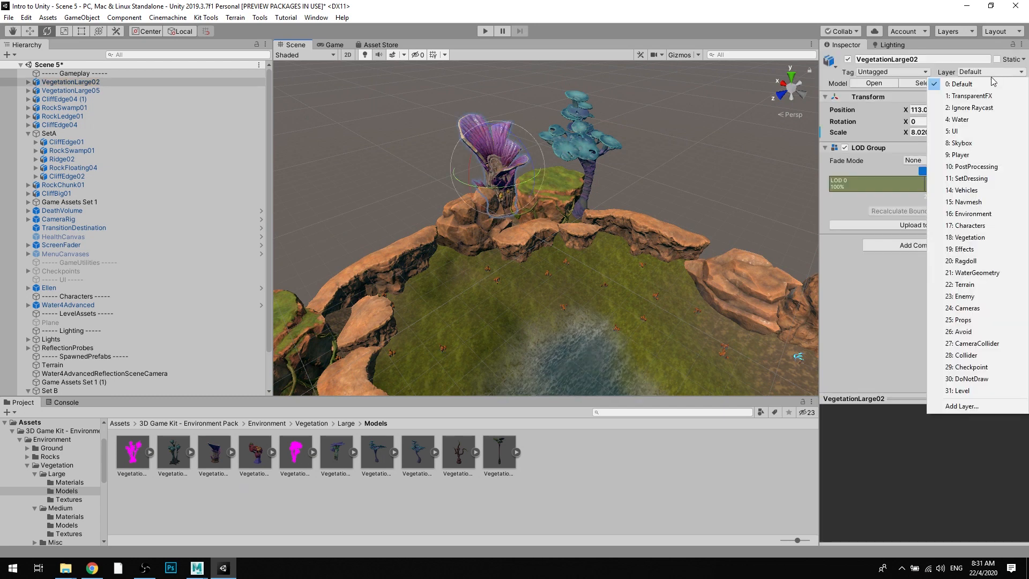
{"action": "left_click", "coordinate": [992, 214]}
{"action": "left_click", "coordinate": [473, 306]}
{"action": "left_click", "coordinate": [896, 247]}
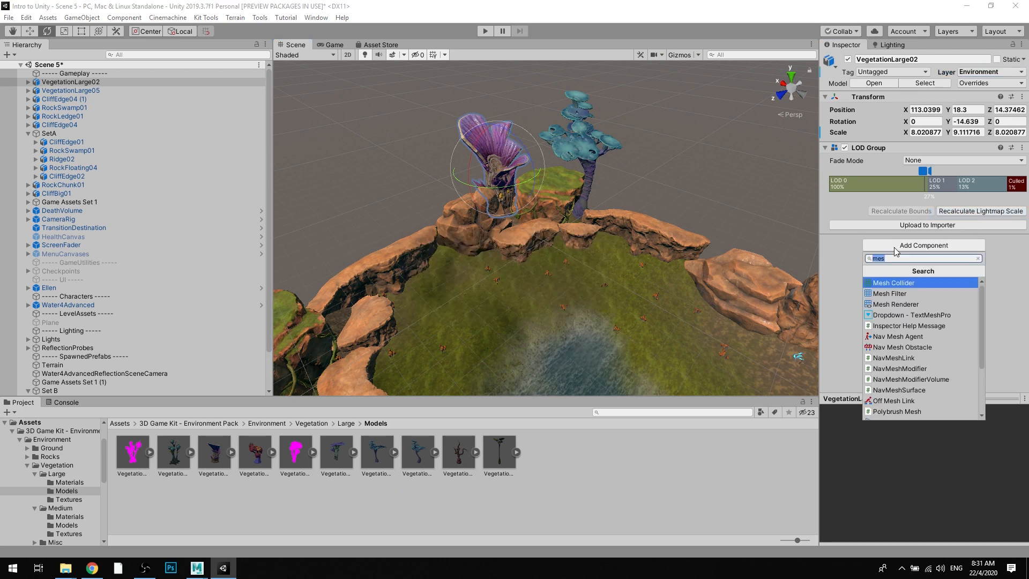
{"action": "left_click", "coordinate": [905, 281]}
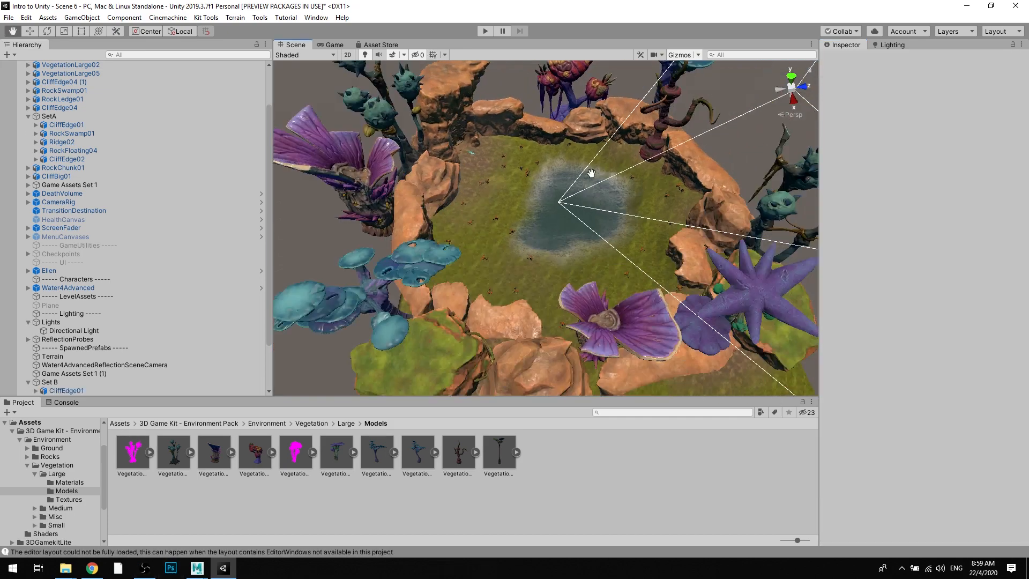
Step: Review the vegetation around the rock ring and inspect the Mesh Collider on the red VegetationLarge03 plant
{"action": "left_click_drag", "start_coordinate": [536, 168], "coordinate": [713, 311], "text": "alt"}
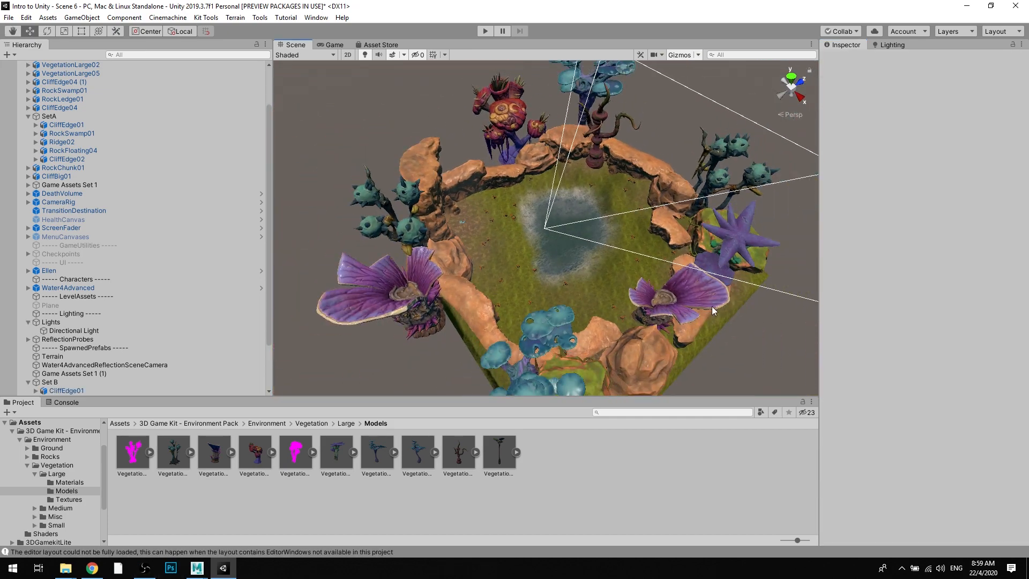
{"action": "left_click_drag", "start_coordinate": [436, 301], "coordinate": [406, 228], "text": "alt"}
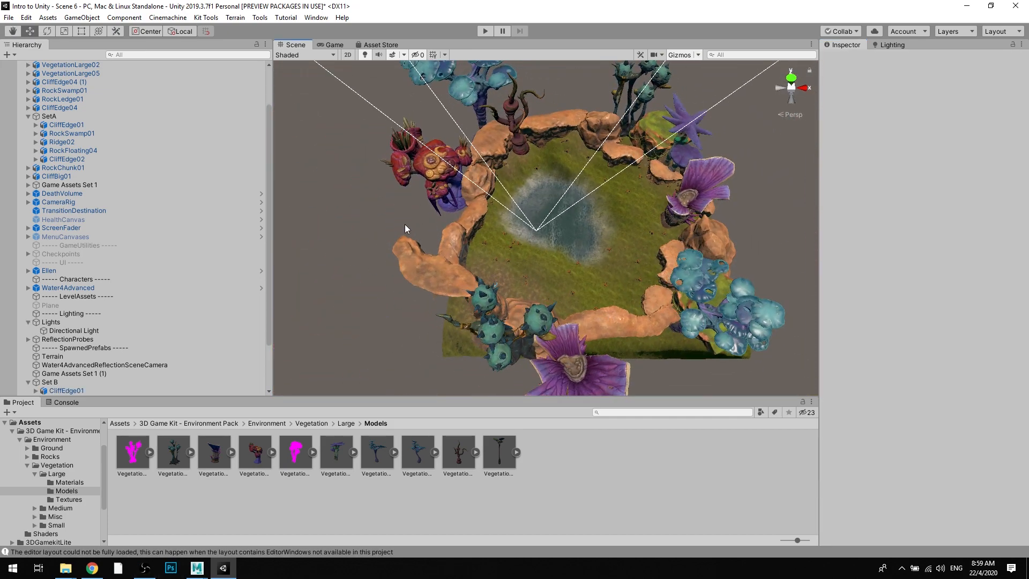
{"action": "left_click_drag", "start_coordinate": [453, 169], "coordinate": [516, 222], "text": "alt"}
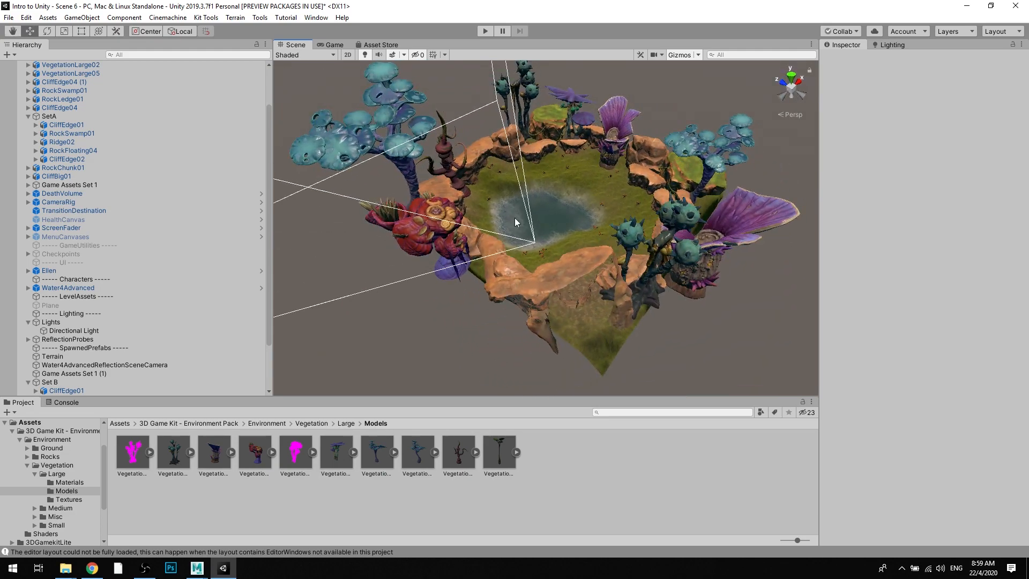
{"action": "left_click", "coordinate": [450, 274]}
{"action": "scroll", "coordinate": [551, 248], "scroll_direction": "up", "scroll_amount": 6, "text": "alt"}
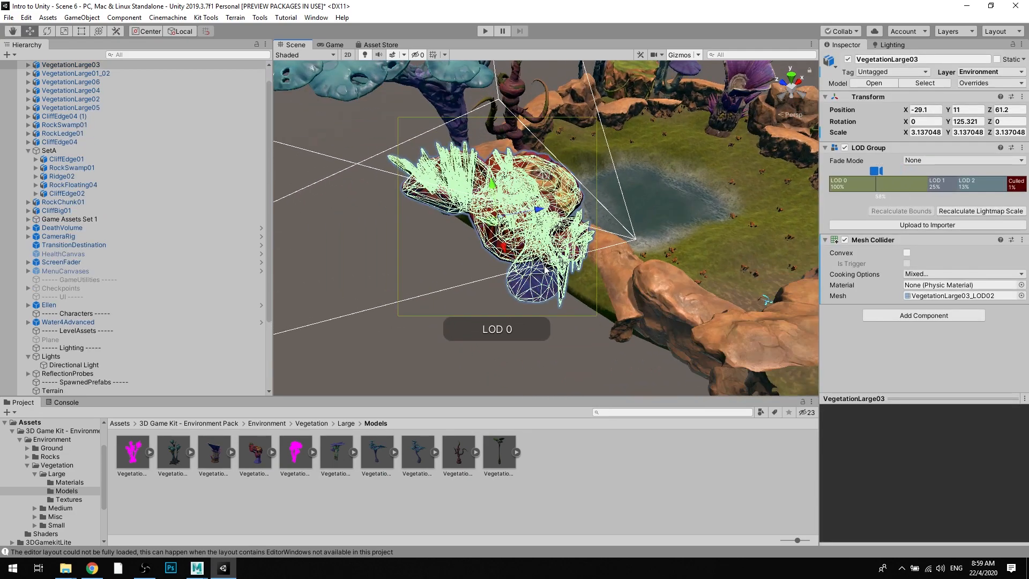
{"action": "left_click_drag", "start_coordinate": [551, 248], "coordinate": [595, 251], "text": "alt"}
{"action": "left_click", "coordinate": [488, 310]}
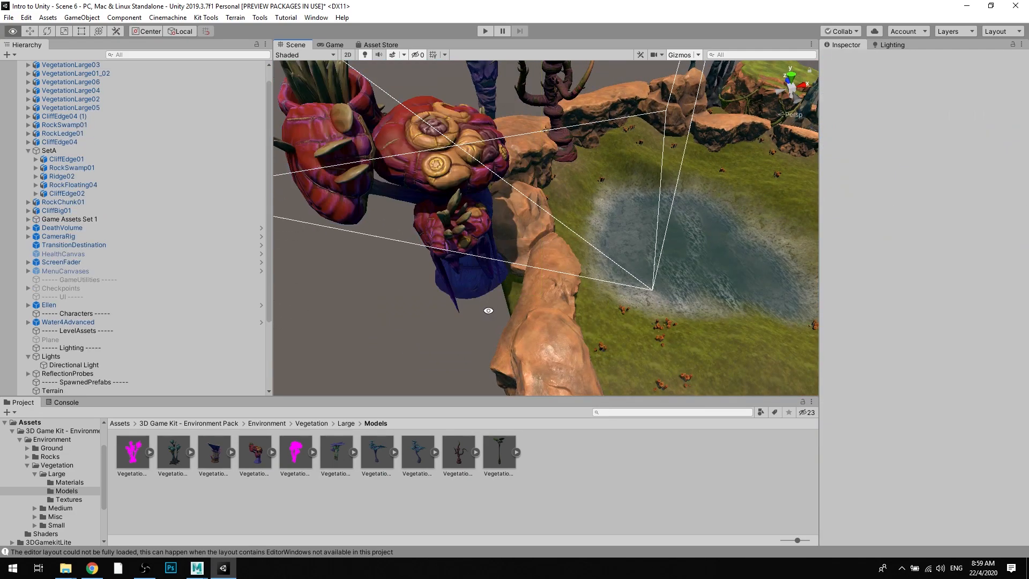
Step: Survey the planted pond clearing from low and high angles, then examine the gap between the two cliff ledges
{"action": "left_click_drag", "start_coordinate": [490, 310], "coordinate": [631, 178], "text": "alt"}
{"action": "scroll", "coordinate": [437, 176], "scroll_direction": "up", "scroll_amount": 2}
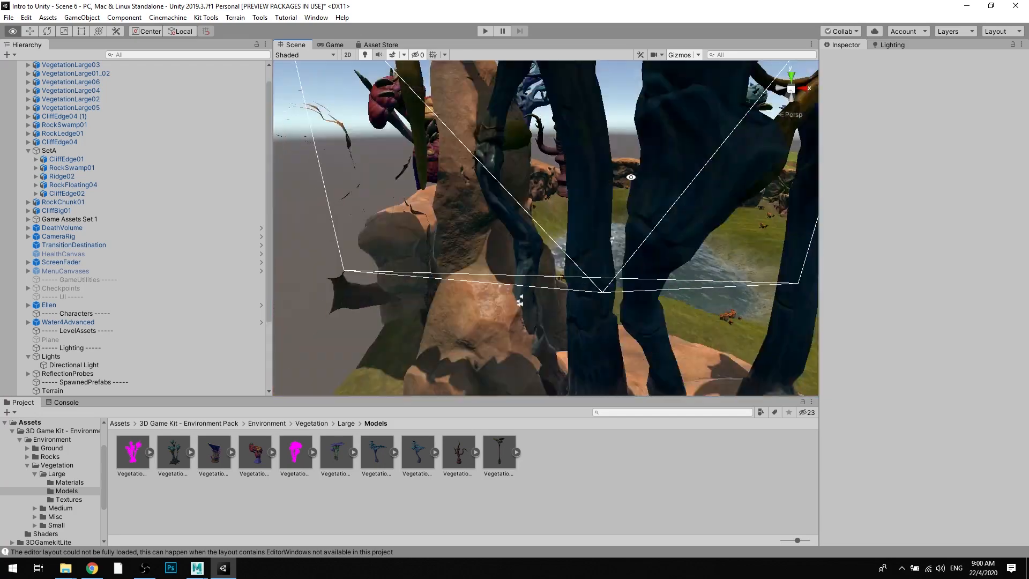
{"action": "middle_click_drag", "start_coordinate": [631, 178], "coordinate": [531, 215]}
{"action": "left_click_drag", "start_coordinate": [530, 215], "coordinate": [719, 232], "text": "alt"}
{"action": "middle_click_drag", "start_coordinate": [719, 232], "coordinate": [629, 202]}
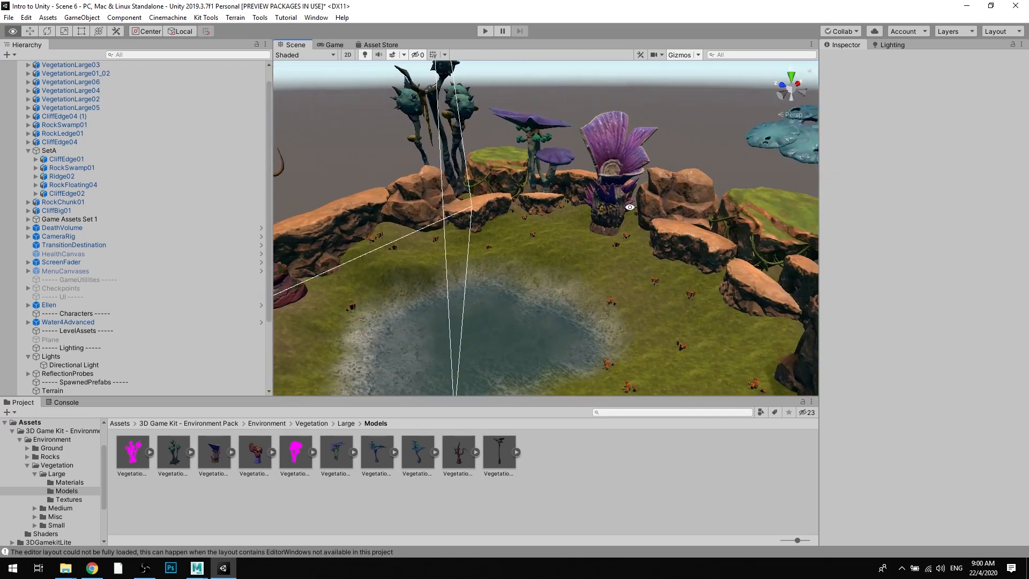
{"action": "left_click_drag", "start_coordinate": [530, 168], "coordinate": [375, 204], "text": "alt"}
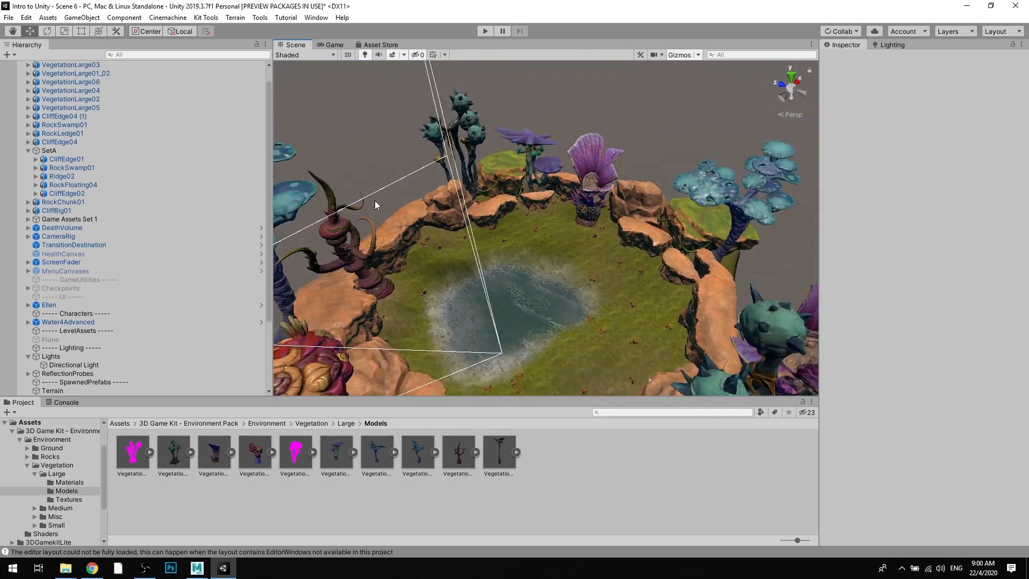
{"action": "left_click_drag", "start_coordinate": [776, 203], "coordinate": [474, 169], "text": "alt"}
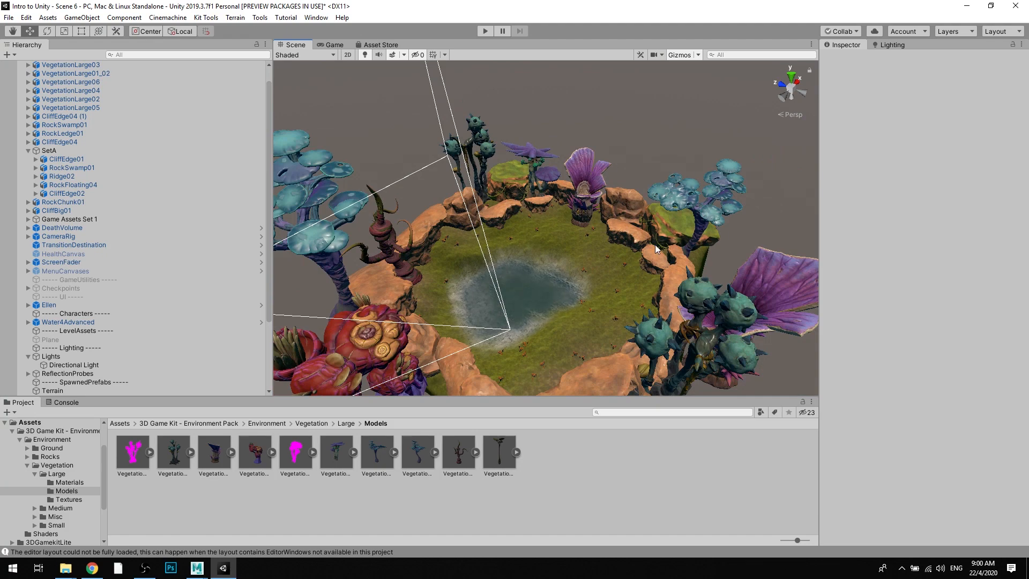
{"action": "scroll", "coordinate": [584, 257], "scroll_direction": "up", "scroll_amount": 10}
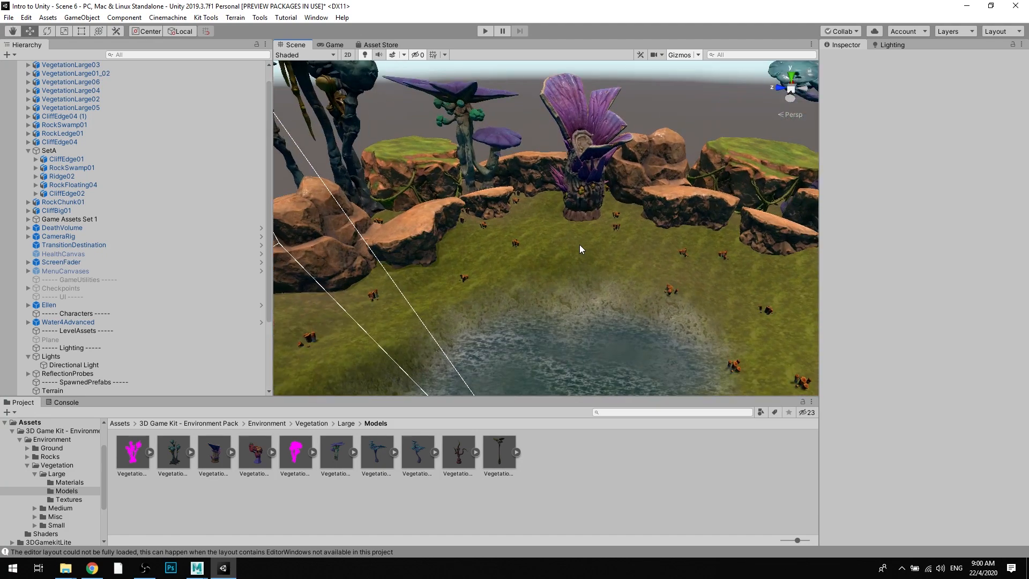
{"action": "scroll", "coordinate": [580, 245], "scroll_direction": "up", "scroll_amount": 3}
{"action": "left_click_drag", "start_coordinate": [643, 247], "coordinate": [542, 189], "text": "alt"}
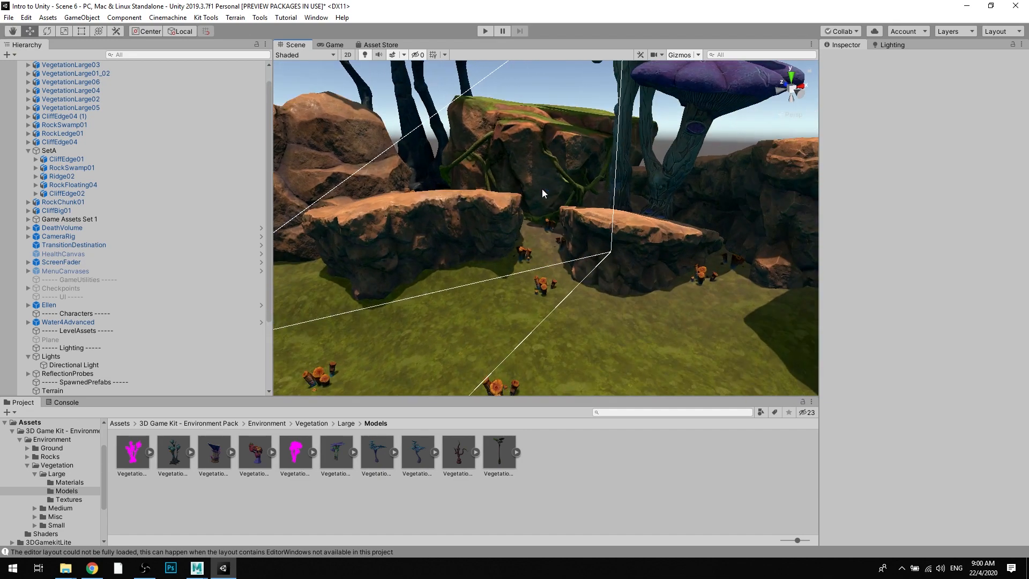
{"action": "scroll", "coordinate": [544, 188], "scroll_direction": "up", "scroll_amount": 5}
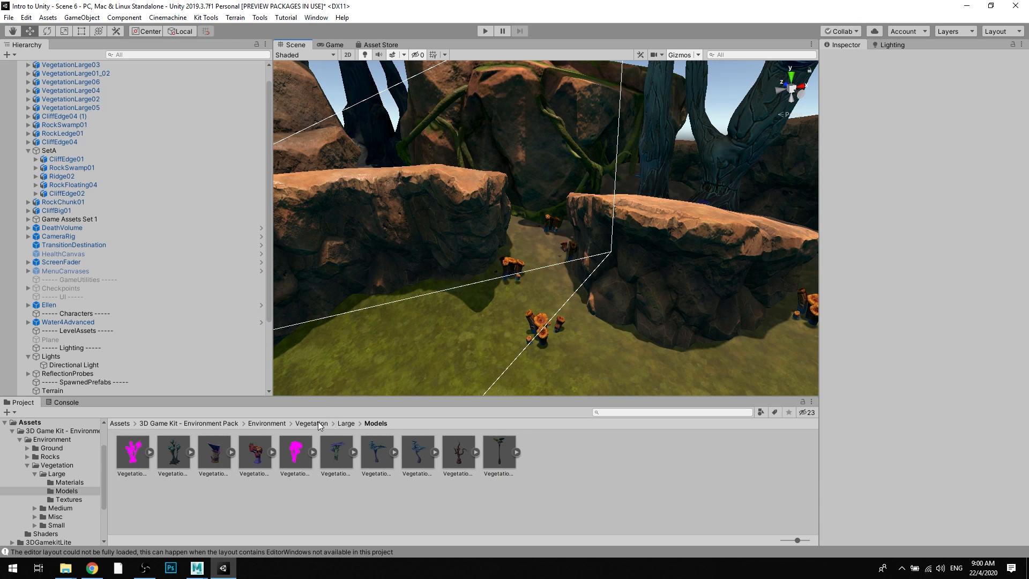
Step: Place the VegetationMedium03_02 model from the Medium vegetation models in the gap between the two cliff ledges
{"action": "left_click", "coordinate": [318, 423]}
{"action": "double_click", "coordinate": [179, 455]}
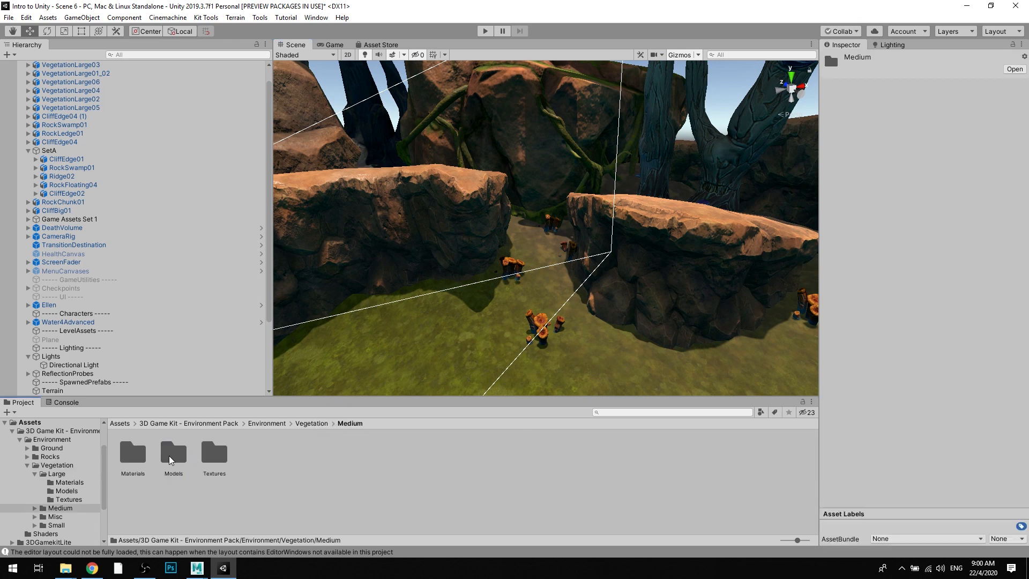
{"action": "double_click", "coordinate": [172, 455]}
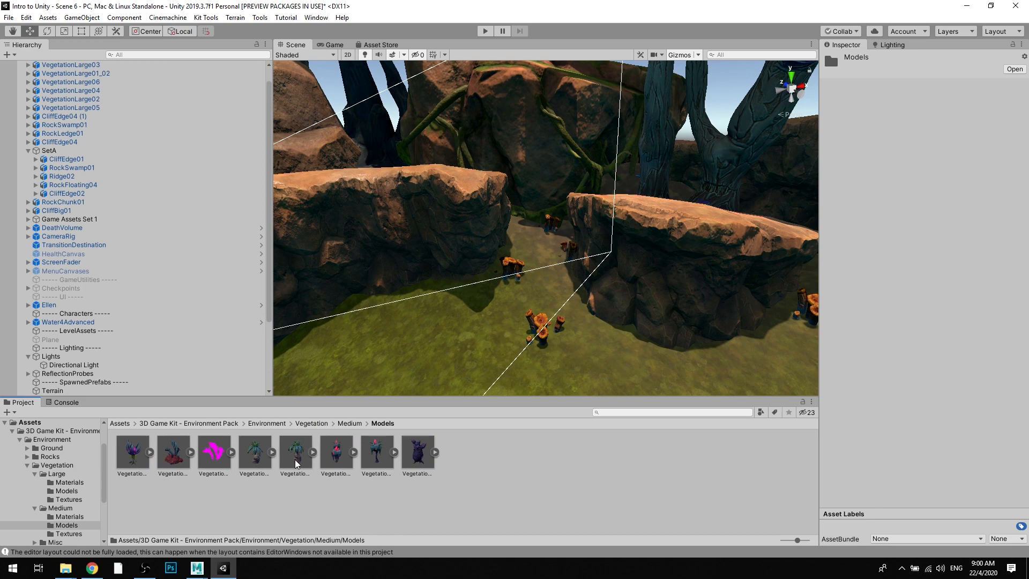
{"action": "left_click_drag", "start_coordinate": [537, 259], "coordinate": [653, 247]}
{"action": "key", "text": "w"}
{"action": "left_click_drag", "start_coordinate": [548, 185], "coordinate": [563, 142]}
{"action": "key", "text": "f"}
Step: Scale VegetationMedium03_02 uniformly to about 4.62 and lower it to about Y 11.75 in the gap
{"action": "left_click_drag", "start_coordinate": [588, 221], "coordinate": [608, 219]}
{"action": "left_click_drag", "start_coordinate": [609, 219], "coordinate": [566, 204], "text": "alt"}
{"action": "scroll", "coordinate": [581, 189], "scroll_direction": "up", "scroll_amount": 3}
{"action": "left_click_drag", "start_coordinate": [566, 207], "coordinate": [591, 279], "text": "alt"}
{"action": "scroll", "coordinate": [591, 279], "scroll_direction": "up", "scroll_amount": 1}
{"action": "key", "text": "r"}
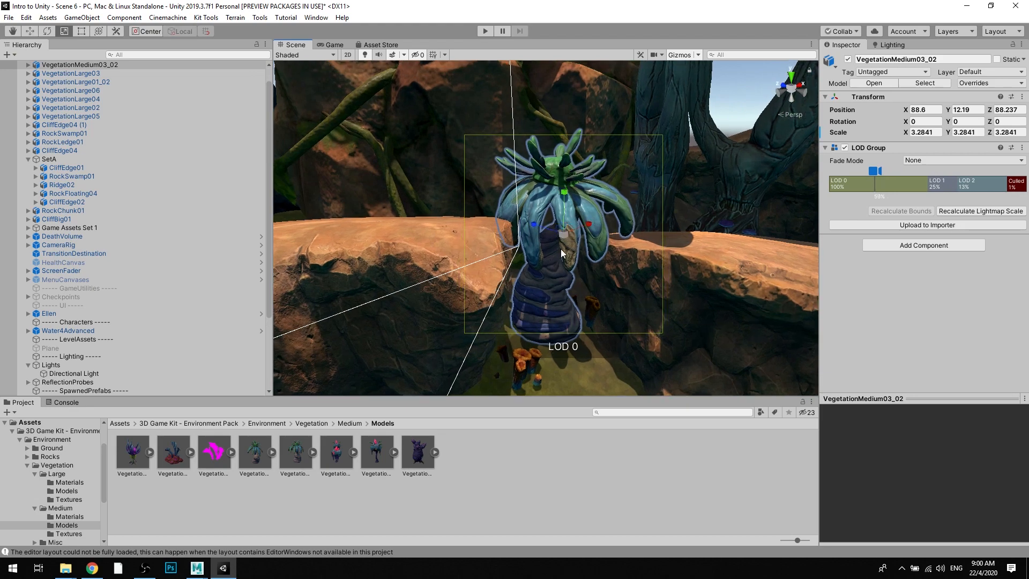
{"action": "left_click", "coordinate": [574, 230]}
{"action": "left_click", "coordinate": [564, 236]}
{"action": "left_click_drag", "start_coordinate": [561, 237], "coordinate": [586, 235]}
{"action": "left_click_drag", "start_coordinate": [559, 192], "coordinate": [574, 165]}
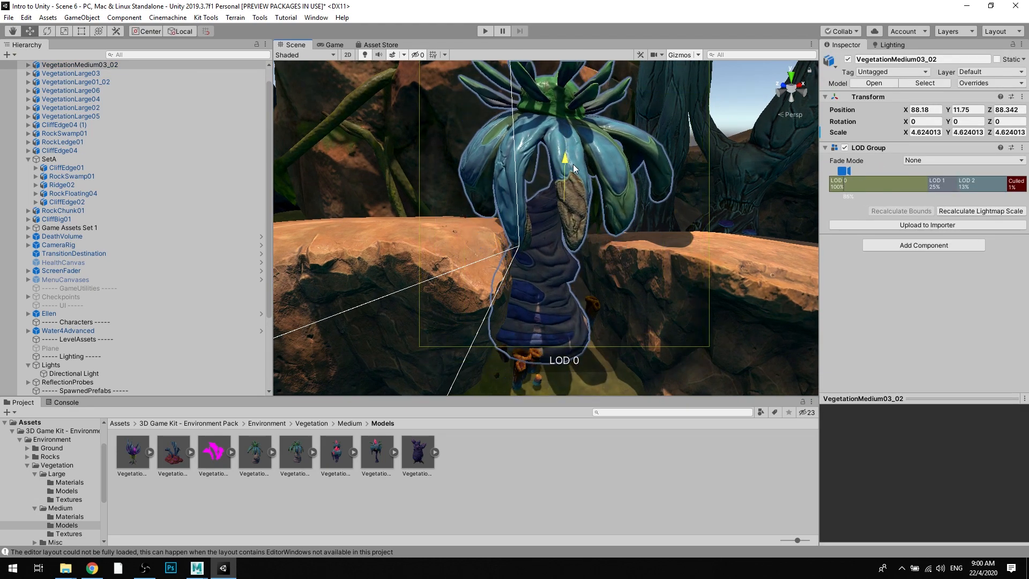
Step: Shift VegetationMedium03_02 horizontally between the ledges to about X 88.98, Z 86.77
{"action": "left_click_drag", "start_coordinate": [632, 184], "coordinate": [610, 187], "text": "alt"}
{"action": "left_click_drag", "start_coordinate": [552, 237], "coordinate": [324, 233], "text": "alt"}
{"action": "scroll", "coordinate": [566, 181], "scroll_direction": "down", "scroll_amount": 3}
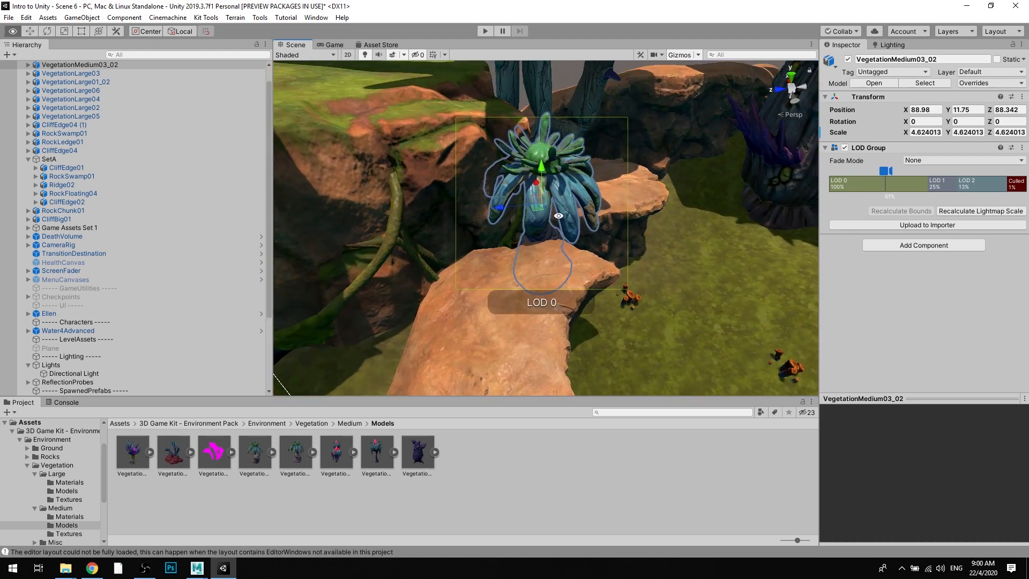
{"action": "left_click_drag", "start_coordinate": [558, 216], "coordinate": [598, 207], "text": "alt"}
{"action": "scroll", "coordinate": [598, 207], "scroll_direction": "up", "scroll_amount": 2}
{"action": "left_click_drag", "start_coordinate": [517, 190], "coordinate": [498, 157]}
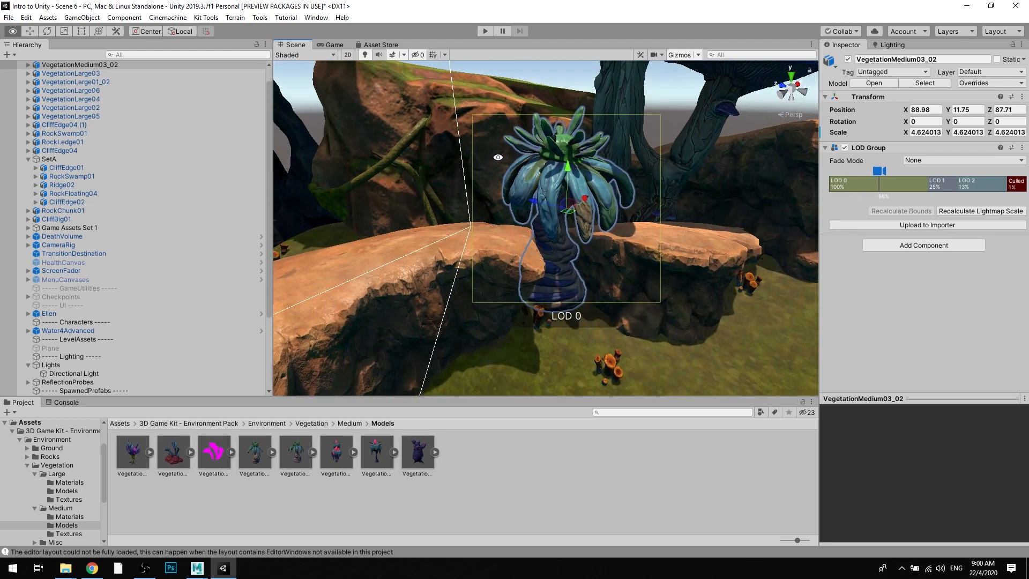
{"action": "left_click", "coordinate": [665, 122]}
{"action": "left_click_drag", "start_coordinate": [665, 122], "coordinate": [337, 246], "text": "alt"}
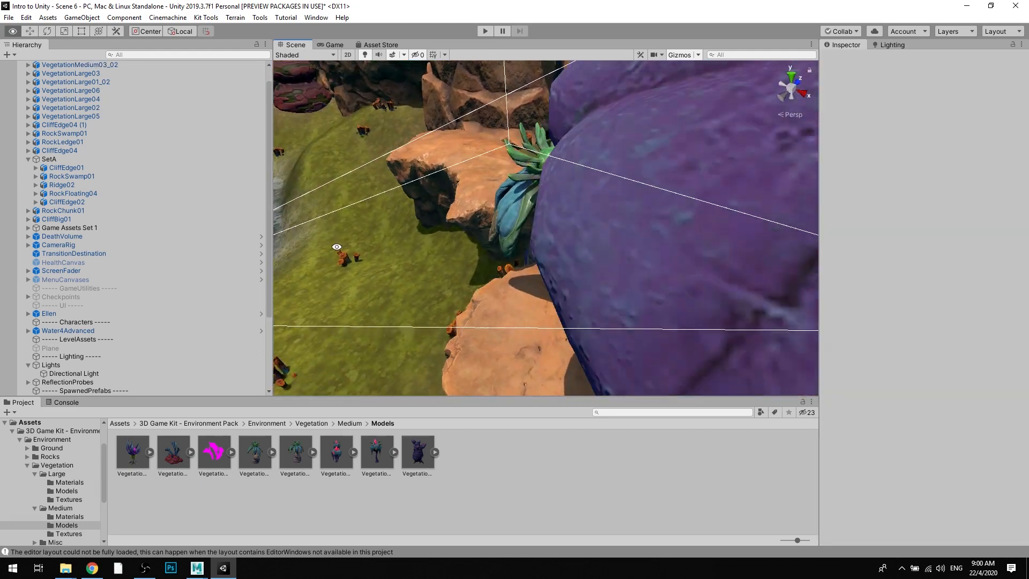
{"action": "left_click", "coordinate": [518, 207]}
{"action": "key", "text": "f"}
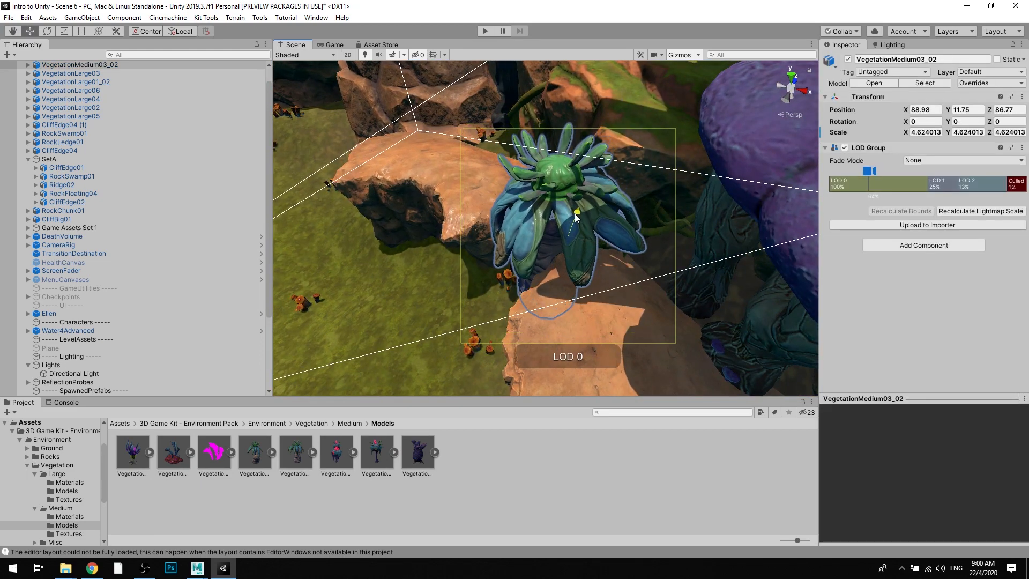
Step: Enlarge VegetationMedium03_02 uniformly to about 5.49 and sink its trunk to the ground in the gap between the ledges
{"action": "left_click_drag", "start_coordinate": [593, 219], "coordinate": [604, 230], "text": "alt"}
{"action": "left_click_drag", "start_coordinate": [604, 230], "coordinate": [619, 155], "text": "alt"}
{"action": "key", "text": "r"}
{"action": "left_click_drag", "start_coordinate": [577, 213], "coordinate": [587, 213]}
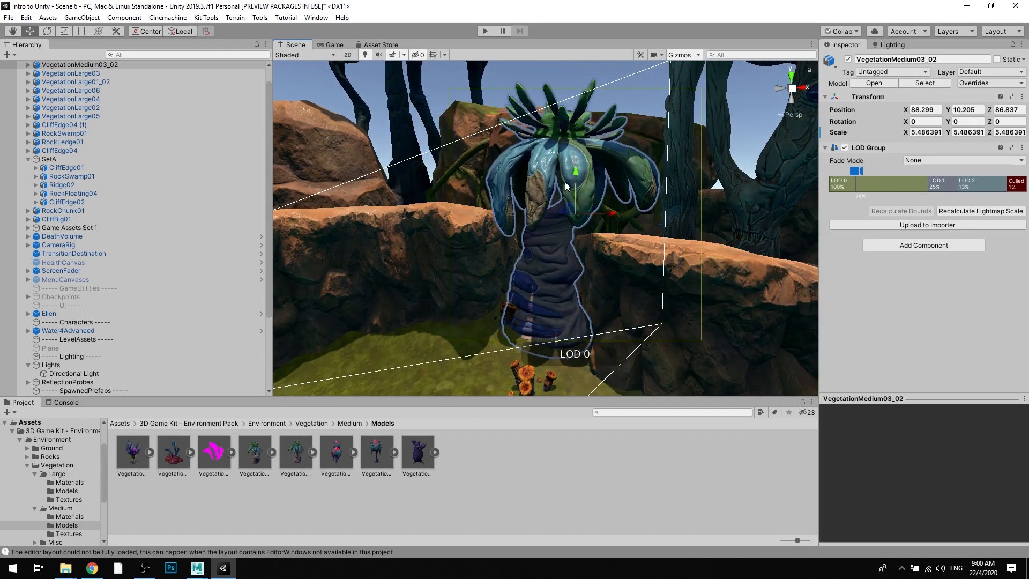
{"action": "left_click_drag", "start_coordinate": [578, 177], "coordinate": [646, 138]}
{"action": "left_click", "coordinate": [626, 94]}
{"action": "left_click", "coordinate": [558, 313]}
{"action": "left_click_drag", "start_coordinate": [601, 210], "coordinate": [490, 254]}
{"action": "left_click", "coordinate": [728, 178]}
{"action": "left_click", "coordinate": [588, 201]}
{"action": "left_click", "coordinate": [567, 236]}
Step: Reduce the vertical scale of Set B's CliffEdge01 to about 2.2 and raise the ledge slightly
{"action": "left_click", "coordinate": [411, 259]}
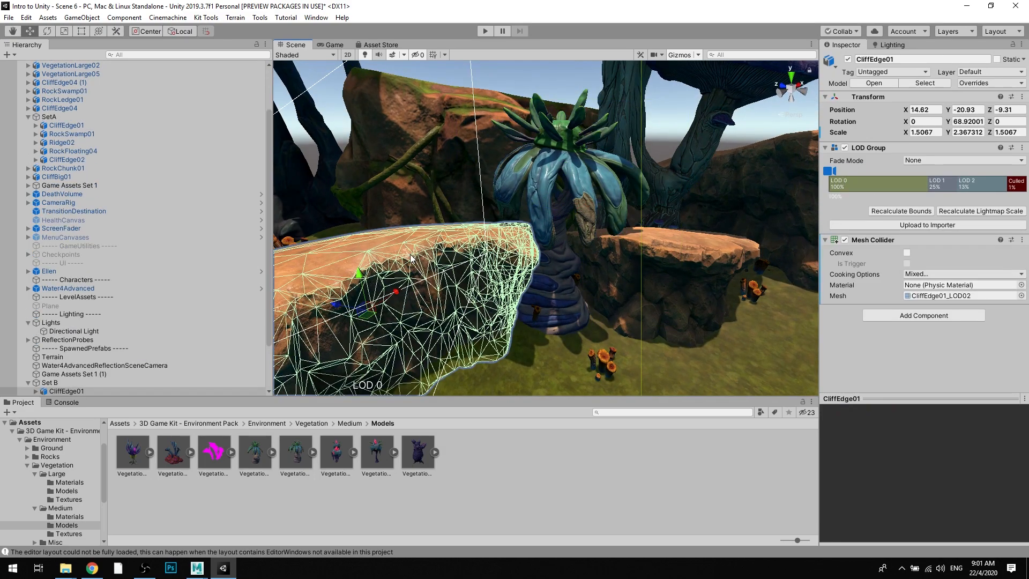
{"action": "left_click_drag", "start_coordinate": [358, 273], "coordinate": [360, 277]}
{"action": "key", "text": "w"}
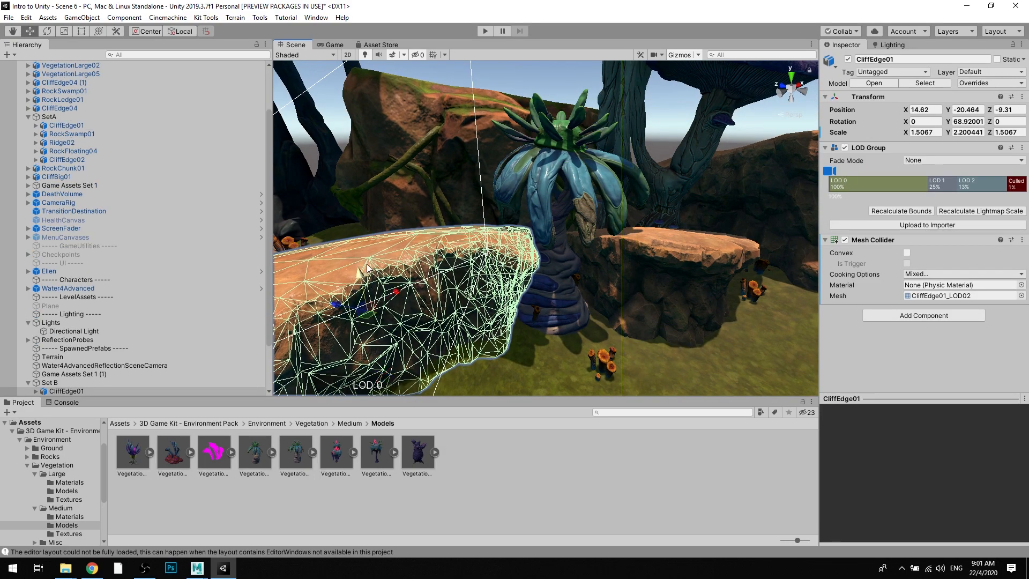
{"action": "middle_click_drag", "start_coordinate": [368, 268], "coordinate": [383, 235]}
{"action": "left_click_drag", "start_coordinate": [384, 248], "coordinate": [385, 241]}
Step: Reposition VegetationMedium03_02 at ground level so its trunk fills the gap between the two ledges
{"action": "left_click_drag", "start_coordinate": [431, 236], "coordinate": [364, 235], "text": "alt"}
{"action": "left_click", "coordinate": [565, 241]}
{"action": "left_click_drag", "start_coordinate": [618, 177], "coordinate": [532, 232]}
{"action": "left_click", "coordinate": [660, 108]}
{"action": "left_click", "coordinate": [532, 233]}
{"action": "key", "text": "f"}
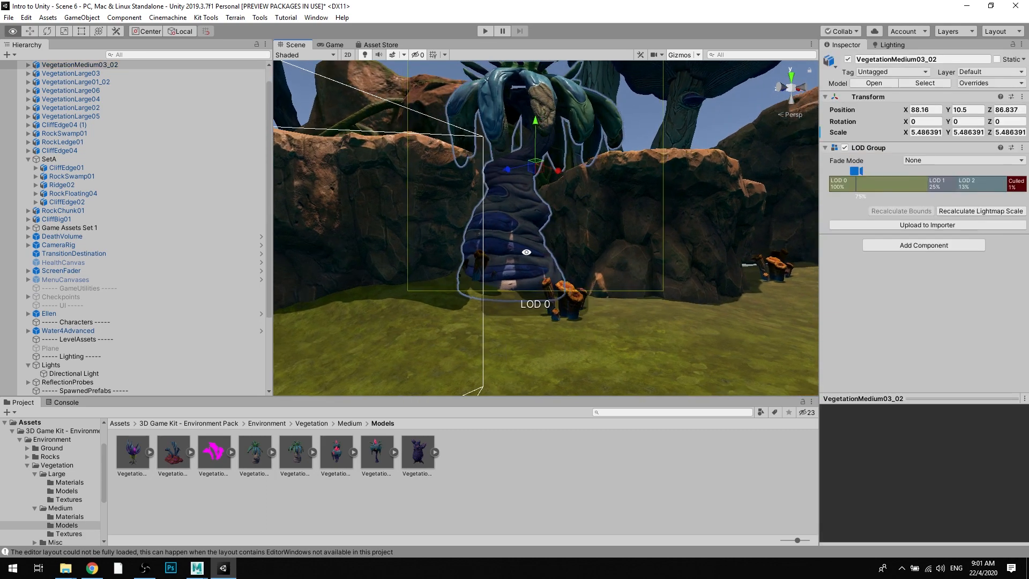
{"action": "left_click_drag", "start_coordinate": [510, 196], "coordinate": [523, 121]}
{"action": "left_click_drag", "start_coordinate": [560, 159], "coordinate": [584, 134]}
Step: Scale VegetationMedium03_02 to about 5.10 on X and Z and about 5.61 on Y
{"action": "left_click", "coordinate": [660, 76]}
{"action": "left_click_drag", "start_coordinate": [625, 171], "coordinate": [532, 159], "text": "alt"}
{"action": "left_click", "coordinate": [514, 243]}
{"action": "key", "text": "f"}
{"action": "key", "text": "r"}
{"action": "left_click_drag", "start_coordinate": [535, 100], "coordinate": [535, 104]}
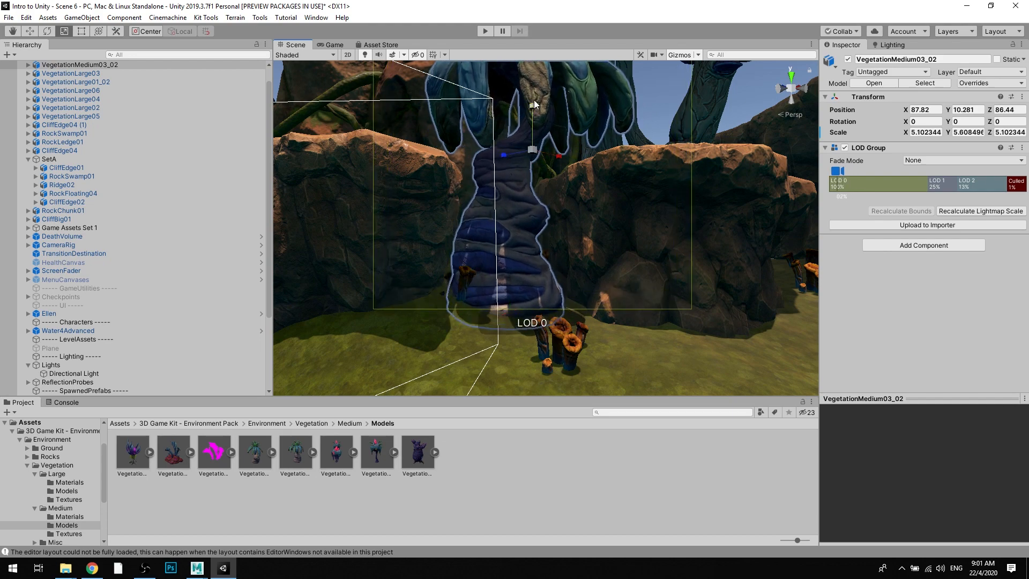
{"action": "left_click", "coordinate": [643, 96]}
Step: Reduce the terrain's Paint Trees brush size to about 13.4 and erase the orange mushroom overlapping the blue plant's trunk
{"action": "left_click_drag", "start_coordinate": [591, 152], "coordinate": [613, 281], "text": "alt"}
{"action": "left_click", "coordinate": [612, 280]}
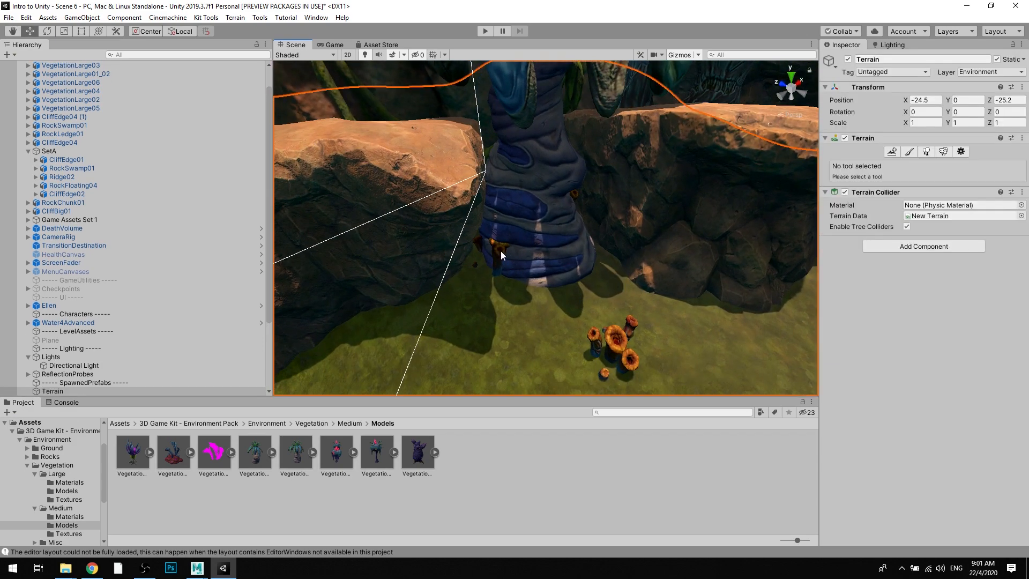
{"action": "scroll", "coordinate": [501, 254], "scroll_direction": "up", "scroll_amount": 2}
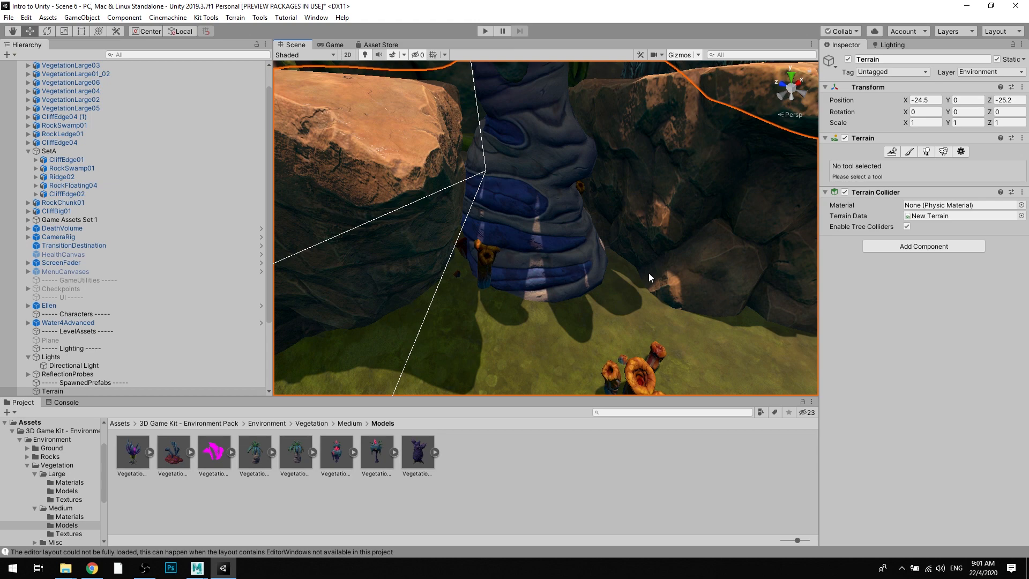
{"action": "left_click", "coordinate": [911, 152]}
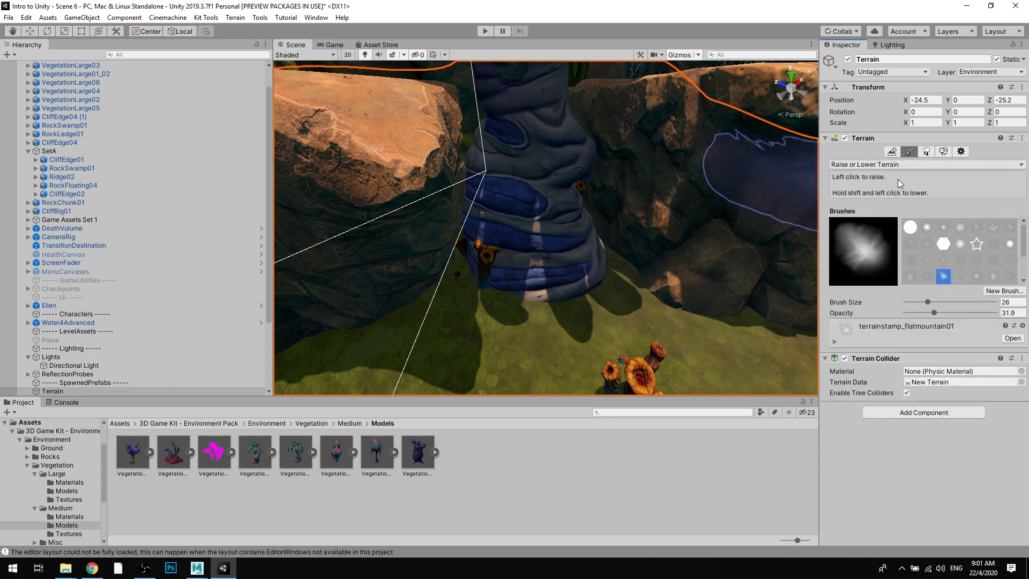
{"action": "left_click", "coordinate": [928, 152]}
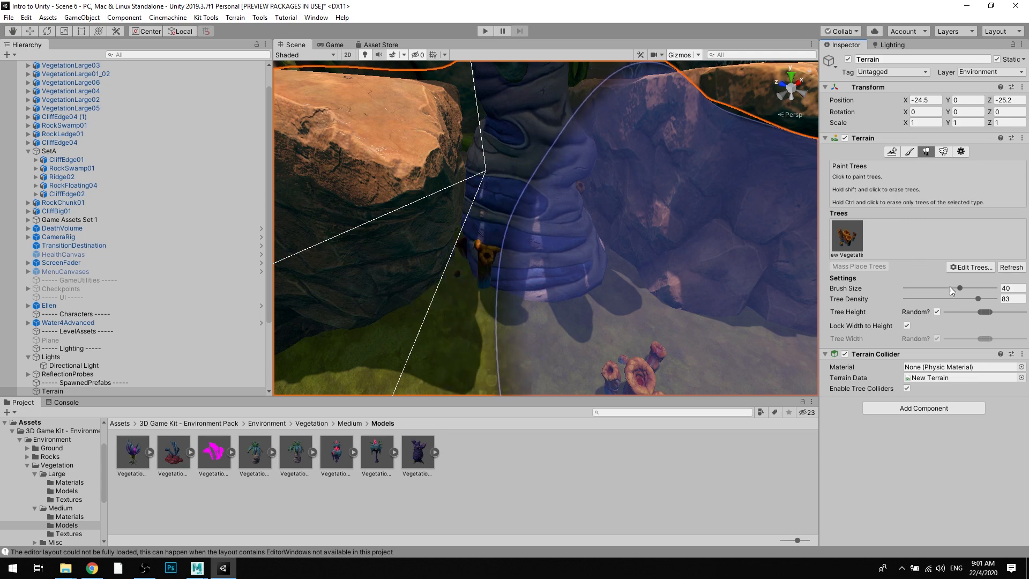
{"action": "left_click_drag", "start_coordinate": [950, 286], "coordinate": [939, 288]}
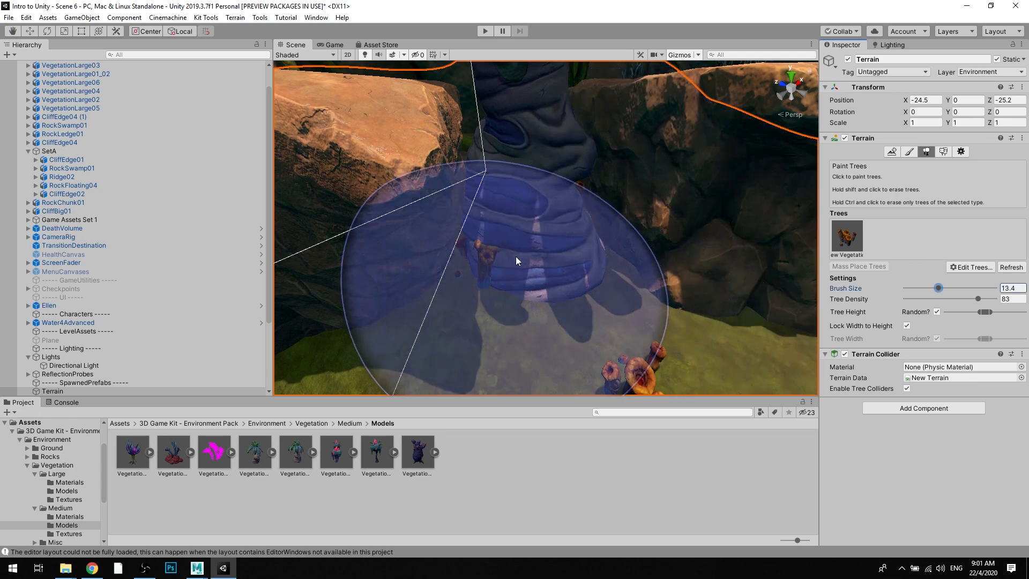
{"action": "mouse_move", "coordinate": [533, 231]}
{"action": "left_mouse_down", "text": "alt"}
{"action": "mouse_move", "coordinate": [514, 239]}
{"action": "mouse_move", "coordinate": [545, 156]}
{"action": "mouse_move", "coordinate": [473, 142]}
{"action": "mouse_move", "coordinate": [440, 165]}
{"action": "mouse_move", "coordinate": [402, 228]}
{"action": "left_mouse_up", "text": "alt"}
{"action": "mouse_move", "coordinate": [429, 215]}
{"action": "middle_mouse_down"}
{"action": "mouse_move", "coordinate": [449, 219]}
{"action": "mouse_move", "coordinate": [476, 193]}
{"action": "middle_mouse_up"}
{"action": "left_click_drag", "start_coordinate": [475, 193], "coordinate": [531, 150], "text": "alt"}
Step: Raise the terrain around the blue plant's base using Raise or Lower Terrain with brush size 14
{"action": "key", "text": "w"}
{"action": "left_click", "coordinate": [475, 292]}
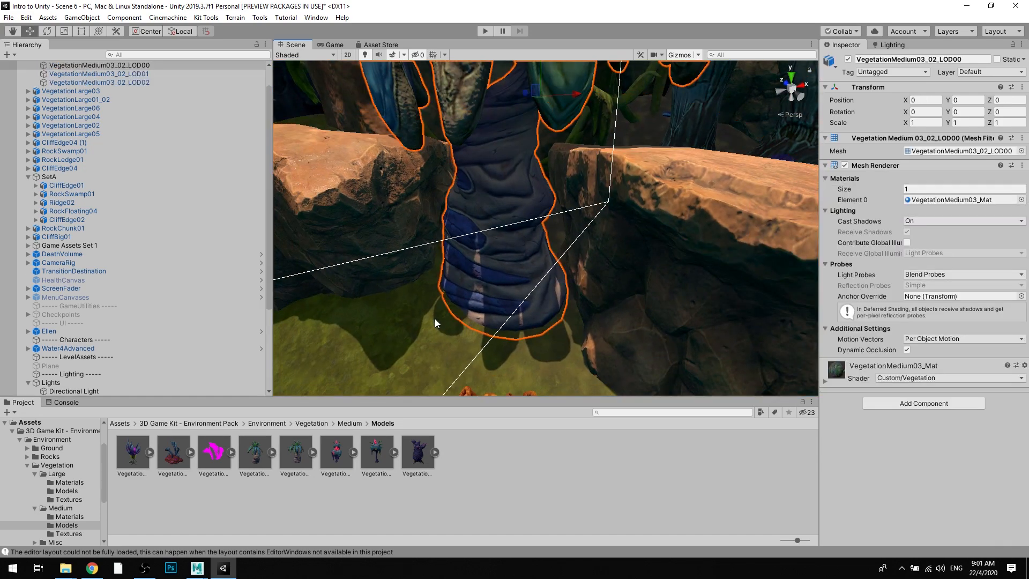
{"action": "left_click_drag", "start_coordinate": [435, 318], "coordinate": [446, 320], "text": "alt"}
{"action": "left_click", "coordinate": [446, 320]}
{"action": "left_click", "coordinate": [909, 152]}
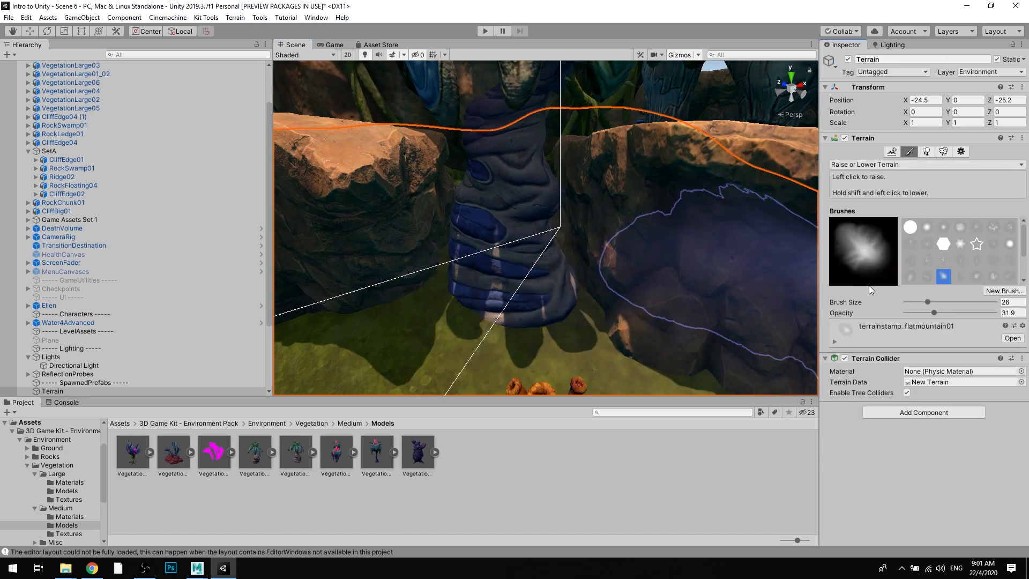
{"action": "left_click_drag", "start_coordinate": [928, 302], "coordinate": [924, 303]}
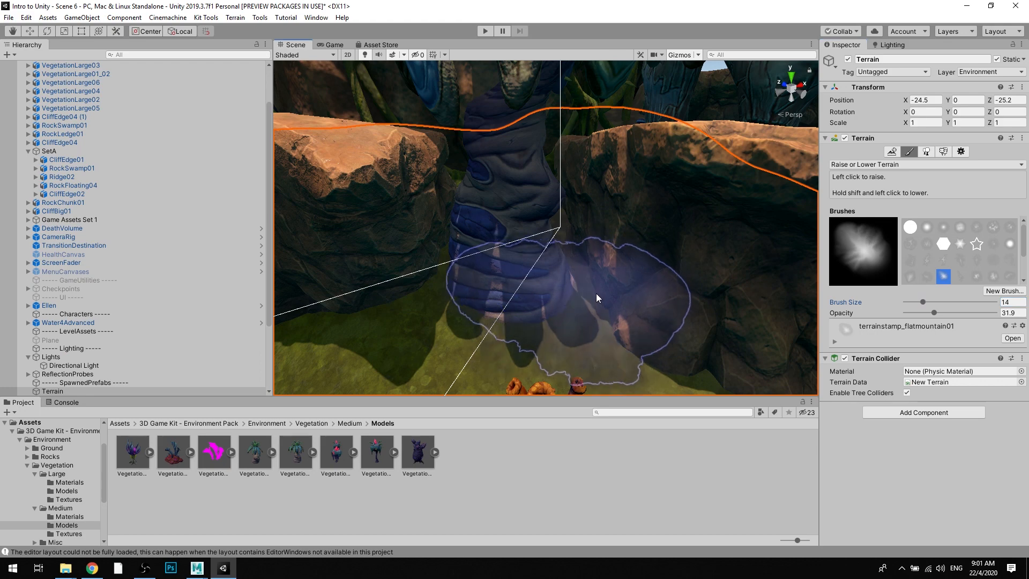
{"action": "scroll", "coordinate": [599, 298], "scroll_direction": "down", "scroll_amount": 6}
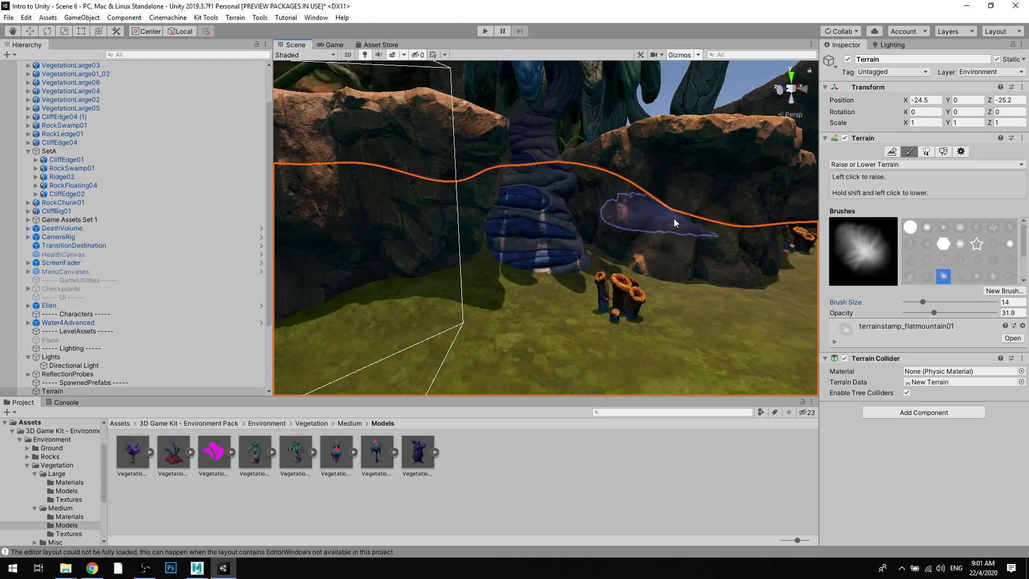
{"action": "key", "text": "w"}
{"action": "scroll", "coordinate": [674, 218], "scroll_direction": "down", "scroll_amount": 5}
{"action": "left_click", "coordinate": [746, 89]}
{"action": "mouse_move", "coordinate": [745, 89]}
{"action": "left_mouse_down", "text": "alt"}
{"action": "mouse_move", "coordinate": [691, 144]}
{"action": "mouse_move", "coordinate": [607, 277]}
{"action": "mouse_move", "coordinate": [687, 270]}
{"action": "mouse_move", "coordinate": [543, 142]}
{"action": "mouse_move", "coordinate": [407, 192]}
{"action": "mouse_move", "coordinate": [417, 206]}
{"action": "mouse_move", "coordinate": [343, 411]}
{"action": "left_mouse_up", "text": "alt"}
Step: Try to add an asset from the Small vegetation Models folder to the clearing, and undo it
{"action": "left_click", "coordinate": [320, 423]}
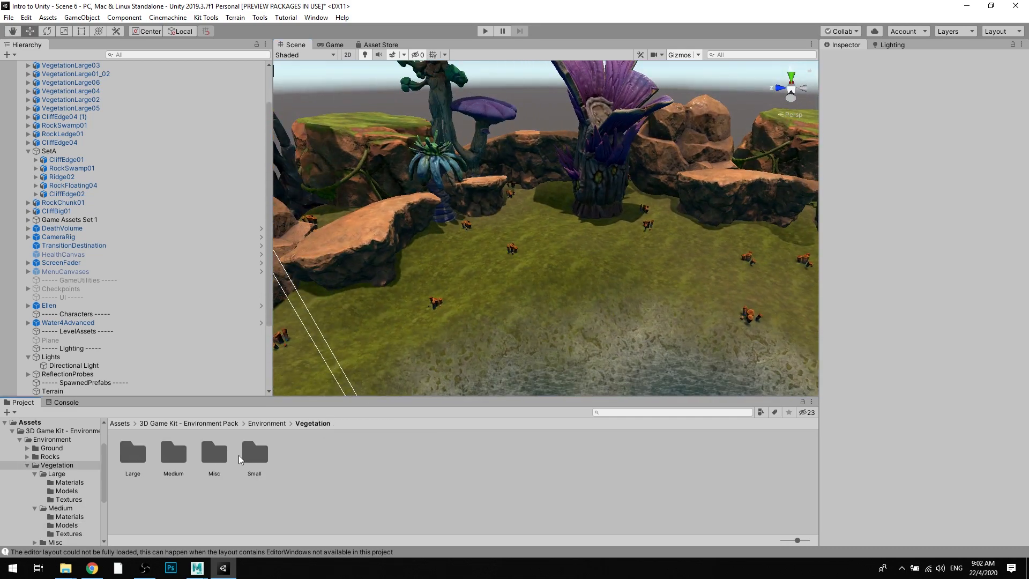
{"action": "double_click", "coordinate": [254, 453]}
{"action": "double_click", "coordinate": [132, 453]}
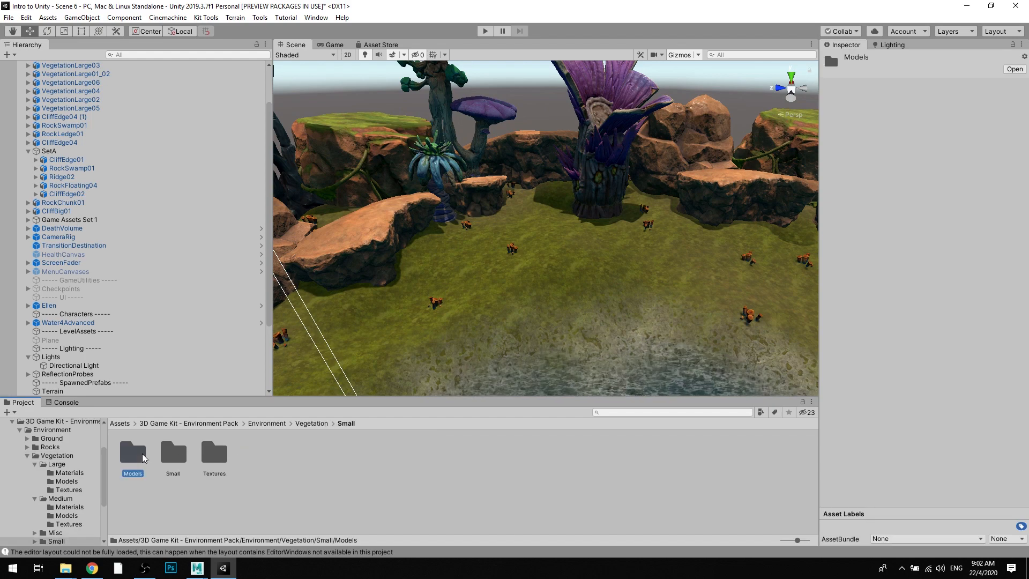
{"action": "left_click", "coordinate": [340, 425]}
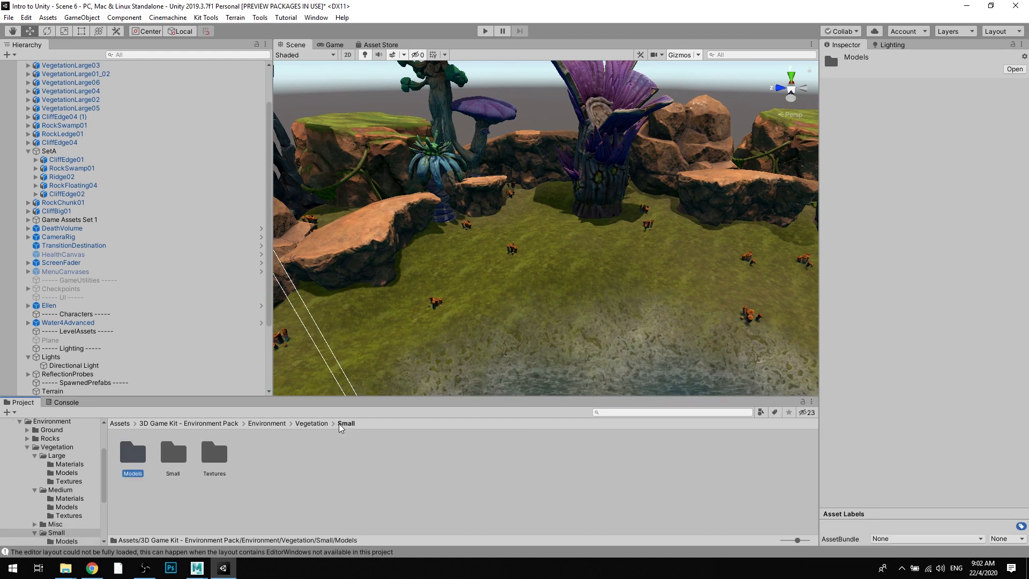
{"action": "mouse_move", "coordinate": [374, 352]}
{"action": "left_mouse_down", "text": "alt"}
{"action": "mouse_move", "coordinate": [345, 328]}
{"action": "mouse_move", "coordinate": [370, 337]}
{"action": "left_mouse_up", "text": "alt"}
{"action": "double_click", "coordinate": [134, 462]}
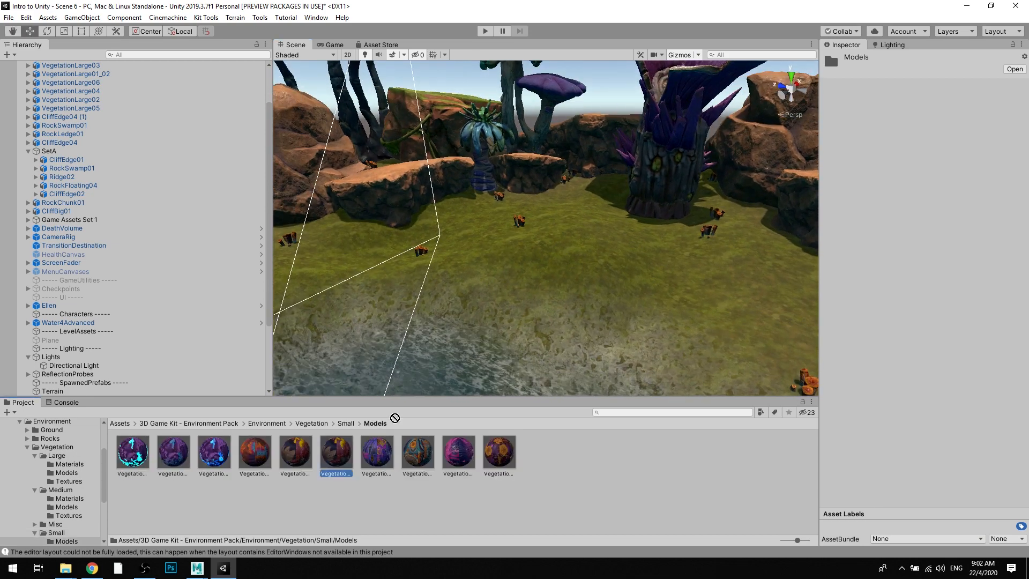
{"action": "left_click_drag", "start_coordinate": [395, 418], "coordinate": [514, 348]}
{"action": "key", "text": "ctrl+z"}
{"action": "left_click", "coordinate": [311, 423]}
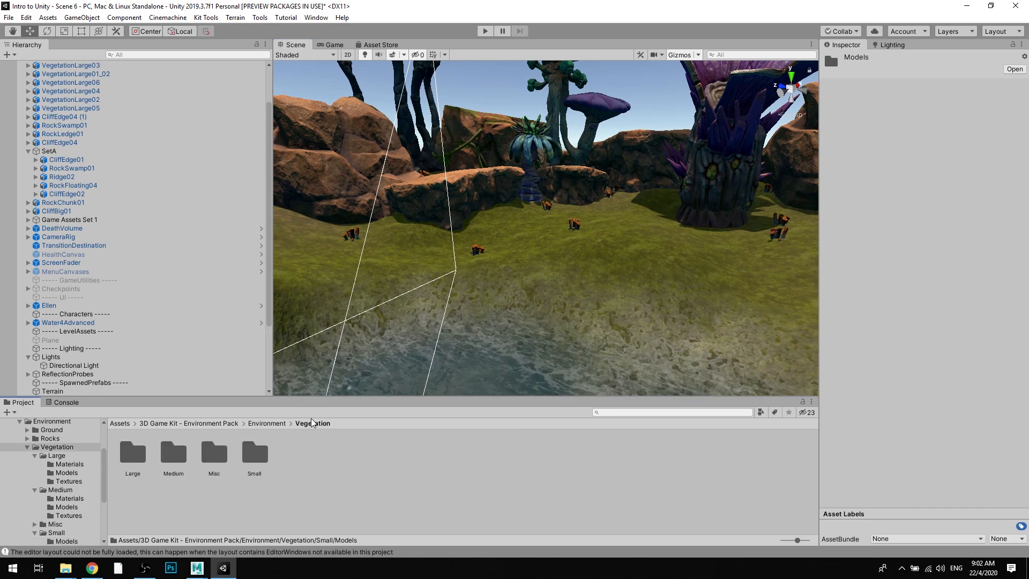
{"action": "left_click", "coordinate": [175, 453]}
{"action": "double_click", "coordinate": [177, 454]}
{"action": "double_click", "coordinate": [177, 454]}
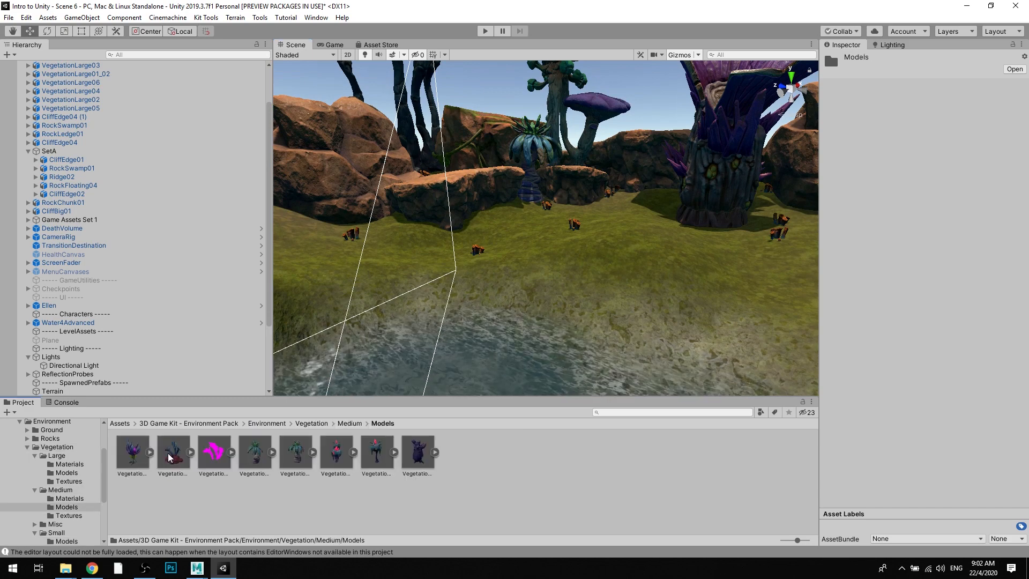
{"action": "left_click", "coordinate": [349, 424]}
{"action": "left_click", "coordinate": [312, 423]}
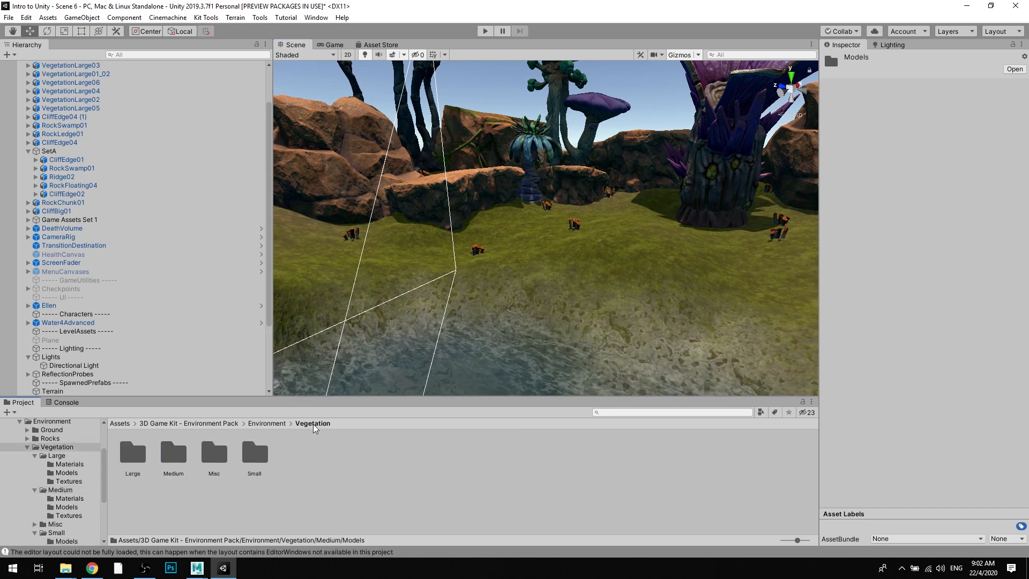
Step: Place VegetationSmall06 from the Small/Small vegetation folder on the grass near the base of the cliff
{"action": "double_click", "coordinate": [254, 455]}
{"action": "double_click", "coordinate": [133, 454]}
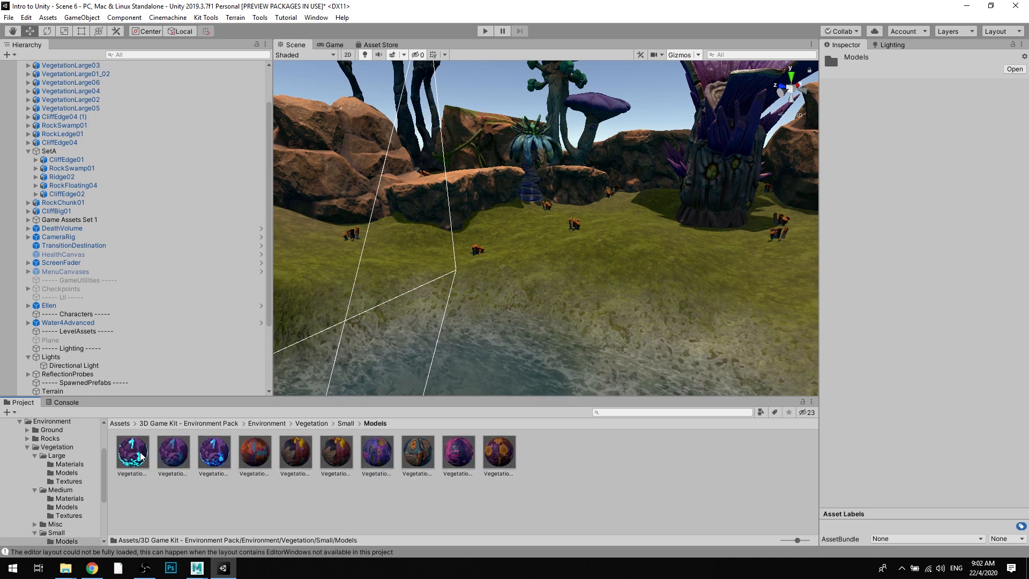
{"action": "left_click", "coordinate": [346, 423]}
{"action": "double_click", "coordinate": [173, 453]}
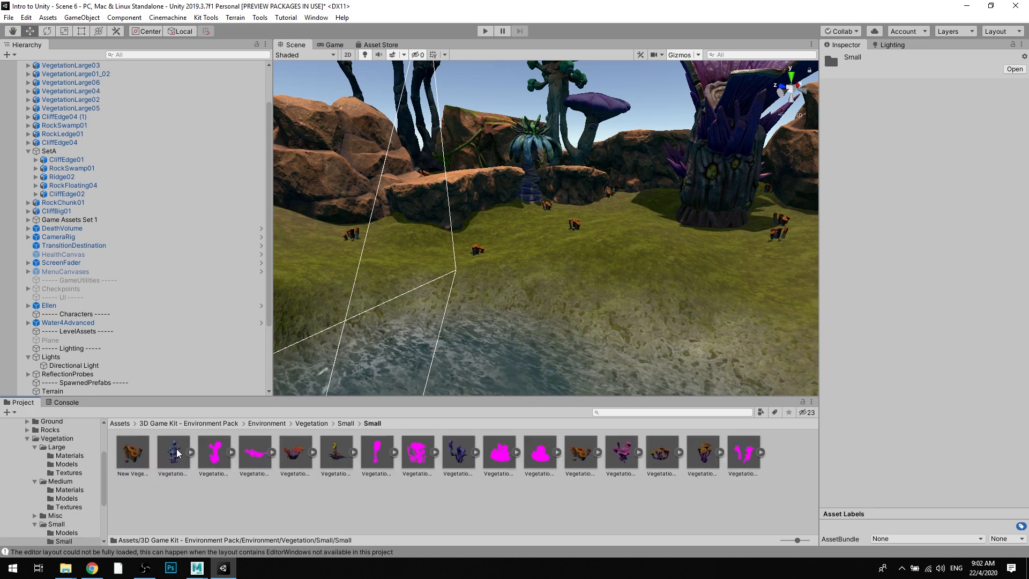
{"action": "right_click_drag", "start_coordinate": [482, 322], "coordinate": [450, 332]}
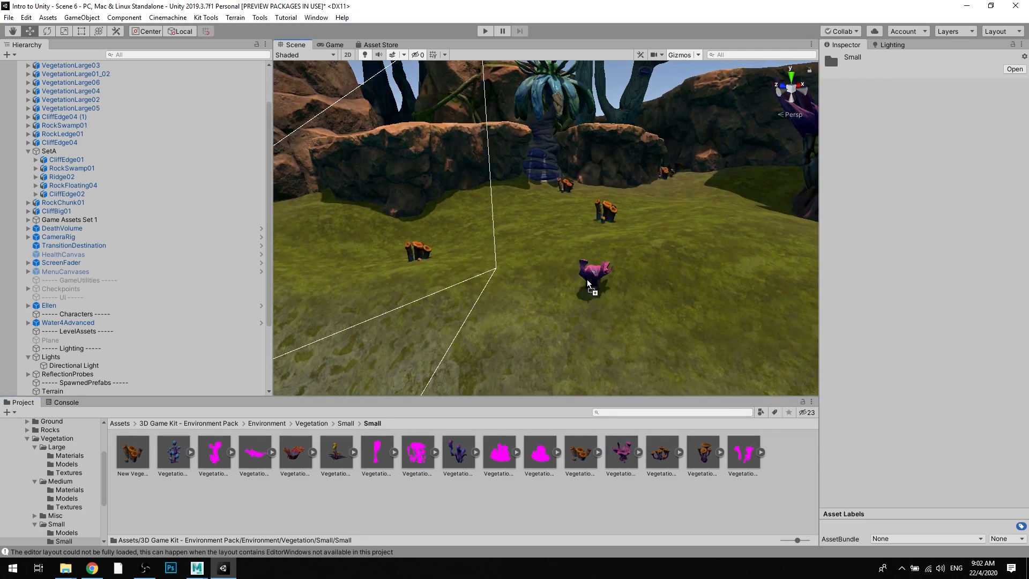
{"action": "left_click_drag", "start_coordinate": [666, 183], "coordinate": [679, 180]}
{"action": "key", "text": "f"}
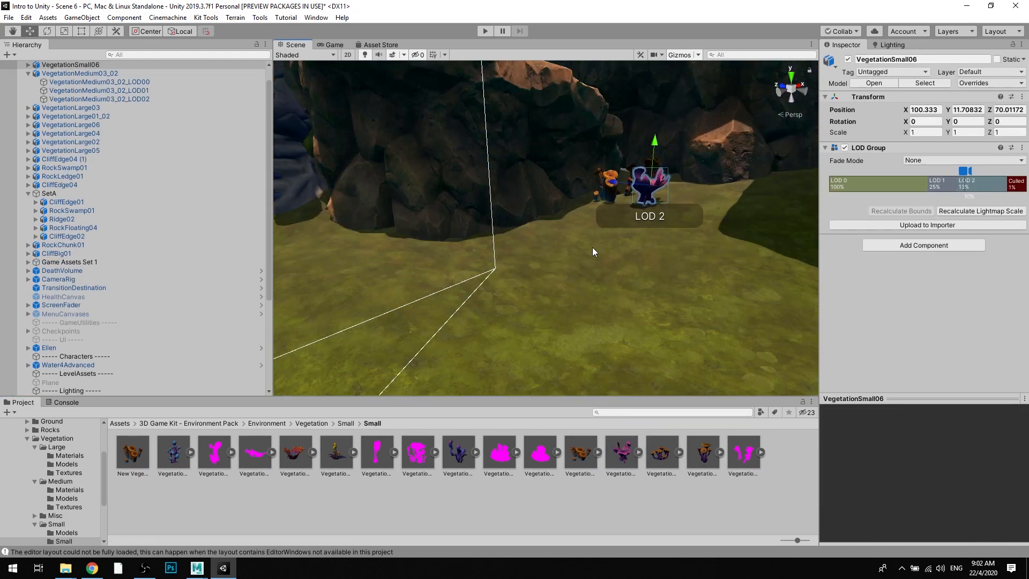
Step: Scale VegetationSmall06 to about 2.35, rotate it about 164.83° on Y, and settle it at about X 102.4, Y 11.88, Z 69.77
{"action": "scroll", "coordinate": [552, 233], "scroll_direction": "down", "scroll_amount": 2}
{"action": "left_click_drag", "start_coordinate": [552, 232], "coordinate": [605, 230]}
{"action": "key", "text": "w"}
{"action": "left_click_drag", "start_coordinate": [603, 234], "coordinate": [504, 266]}
{"action": "scroll", "coordinate": [648, 230], "scroll_direction": "down", "scroll_amount": 1}
{"action": "key", "text": "e"}
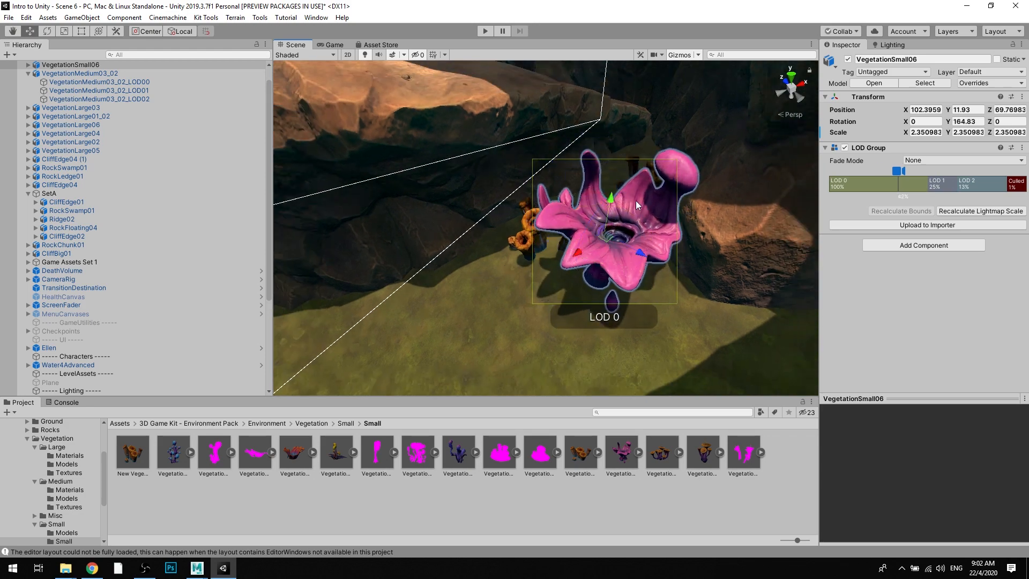
{"action": "left_click_drag", "start_coordinate": [612, 198], "coordinate": [671, 123]}
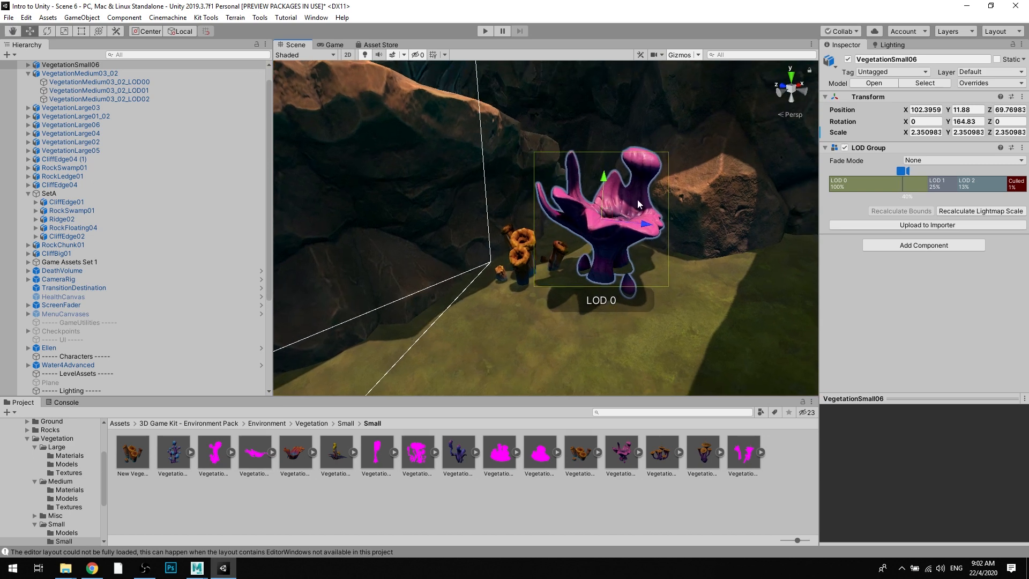
Step: Rotate VegetationSmall06 to about 6.54° on X and 223.42° on Y, scale it to about 2.74, and settle it at about X 101.88, Y 11.41, Z 69.09
{"action": "key", "text": "e"}
{"action": "left_click_drag", "start_coordinate": [640, 229], "coordinate": [582, 327]}
{"action": "left_click_drag", "start_coordinate": [551, 261], "coordinate": [520, 225]}
{"action": "left_click", "coordinate": [769, 254]}
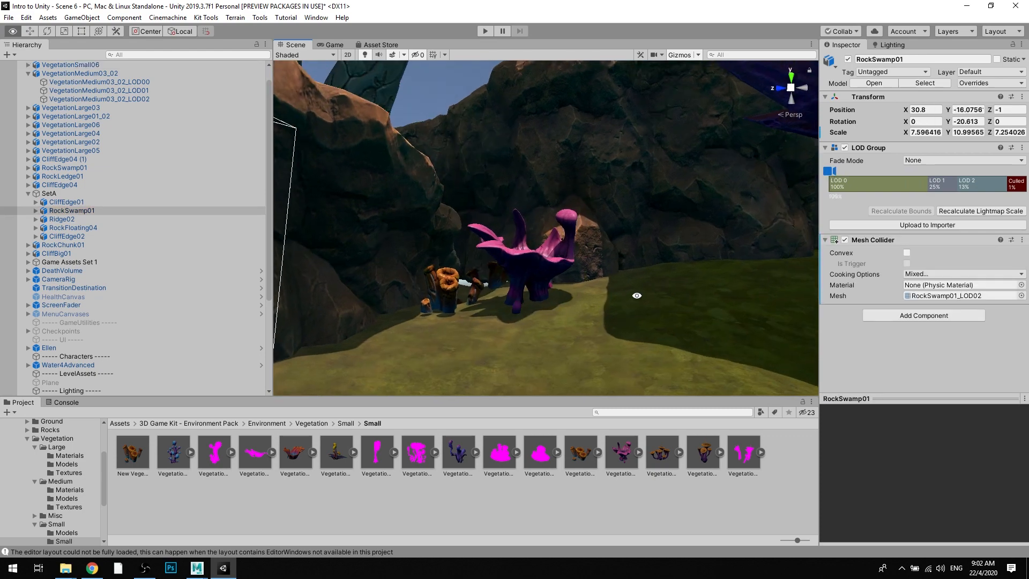
Step: Examine the pink plant's placement by the cliff and the surrounding clearing from several angles and distances
{"action": "left_click", "coordinate": [561, 294]}
{"action": "left_click", "coordinate": [504, 195]}
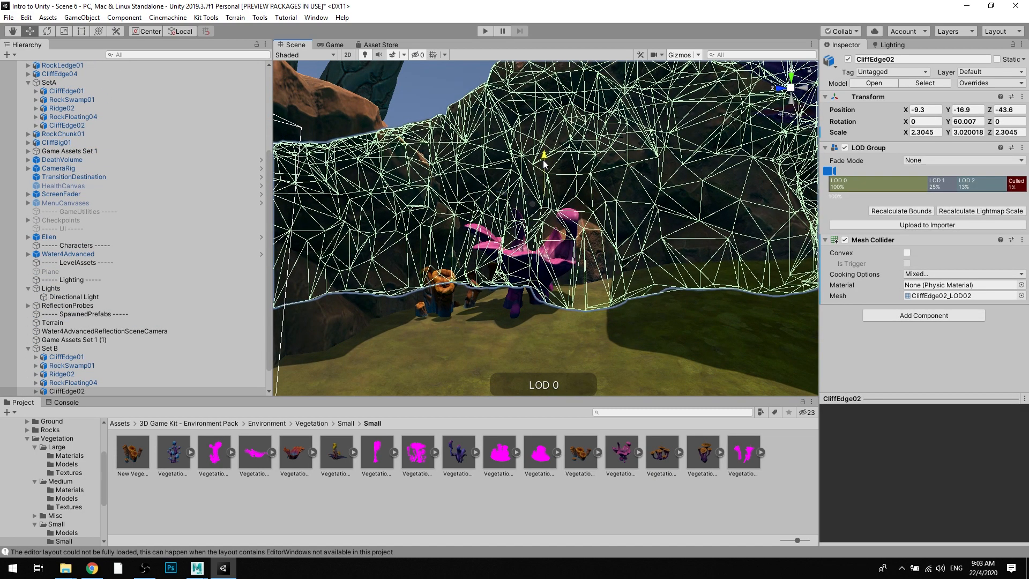
{"action": "left_click", "coordinate": [497, 320]}
{"action": "left_click_drag", "start_coordinate": [488, 294], "coordinate": [517, 279], "text": "alt"}
{"action": "left_click", "coordinate": [478, 144]}
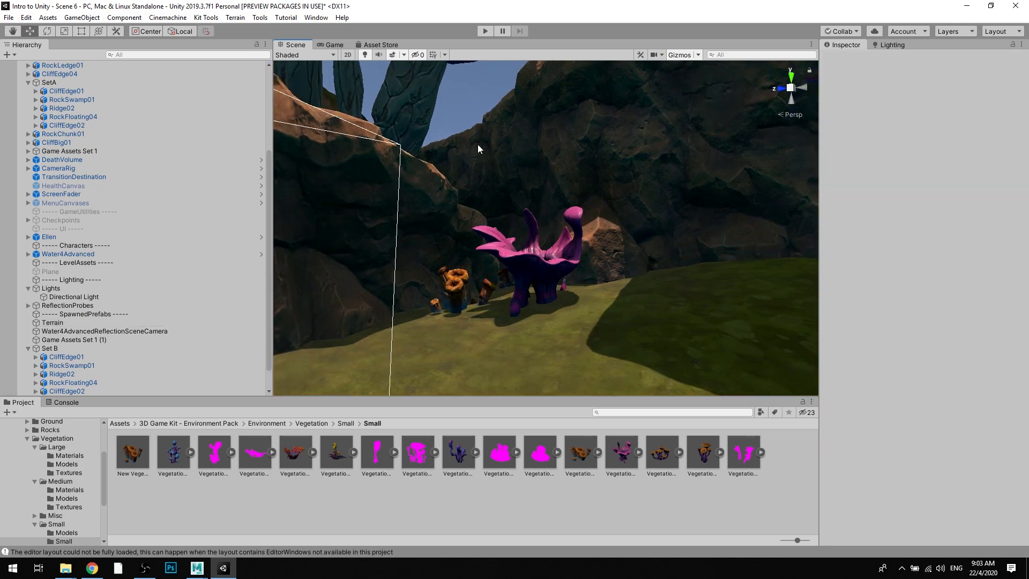
{"action": "left_click_drag", "start_coordinate": [440, 294], "coordinate": [652, 359], "text": "alt"}
{"action": "scroll", "coordinate": [513, 270], "scroll_direction": "down", "scroll_amount": 1}
{"action": "left_click", "coordinate": [644, 333]}
{"action": "left_click", "coordinate": [909, 151]}
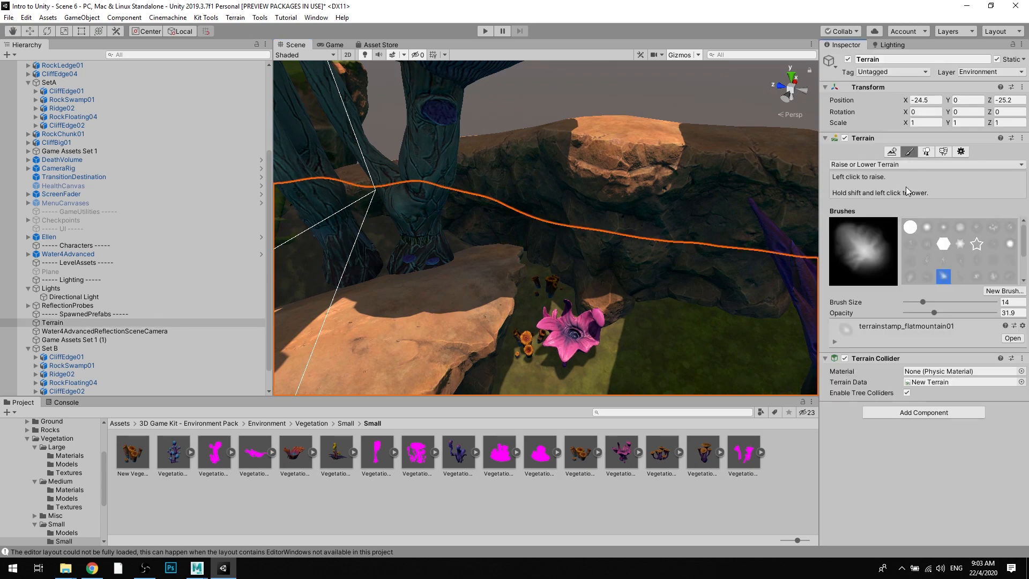
{"action": "left_click_drag", "start_coordinate": [579, 258], "coordinate": [590, 154], "text": "alt"}
{"action": "left_click", "coordinate": [603, 129]}
{"action": "scroll", "coordinate": [603, 129], "scroll_direction": "down", "scroll_amount": 5}
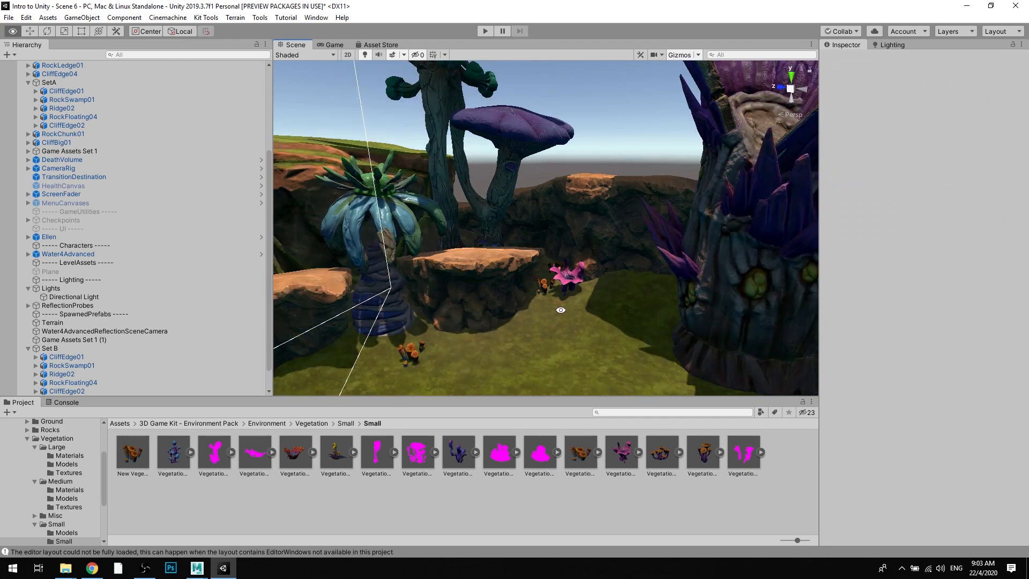
{"action": "left_click_drag", "start_coordinate": [559, 308], "coordinate": [573, 280], "text": "alt"}
{"action": "left_click", "coordinate": [573, 279]}
{"action": "scroll", "coordinate": [573, 279], "scroll_direction": "up", "scroll_amount": 2}
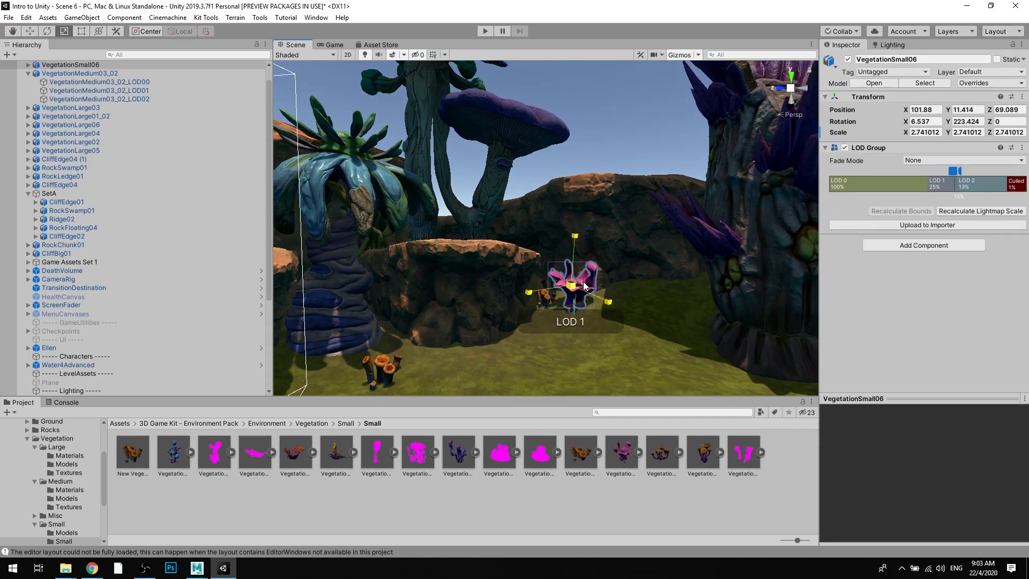
{"action": "left_click", "coordinate": [596, 160]}
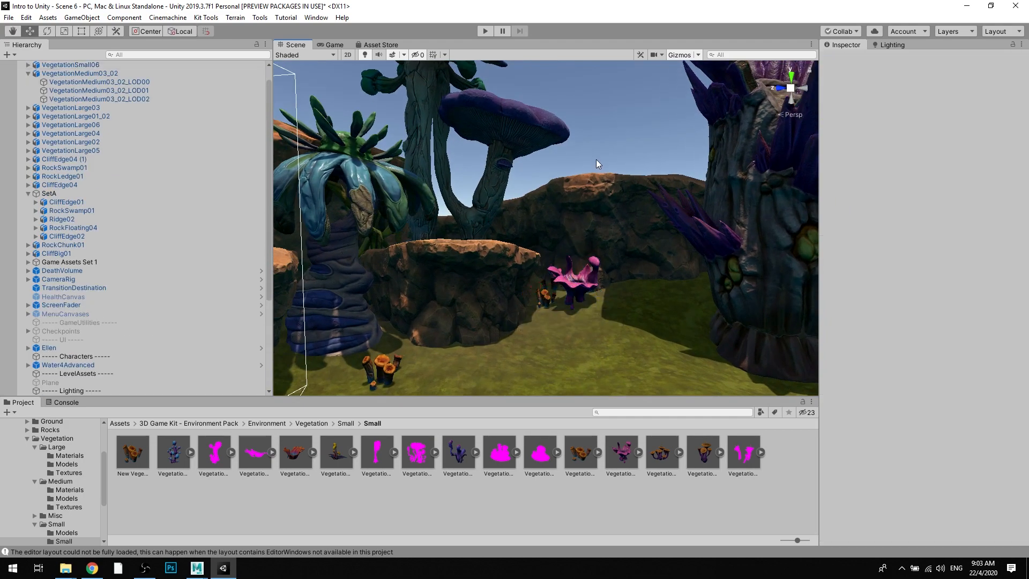
{"action": "left_click_drag", "start_coordinate": [596, 159], "coordinate": [498, 206], "text": "alt"}
{"action": "left_click_drag", "start_coordinate": [534, 267], "coordinate": [684, 153], "text": "alt"}
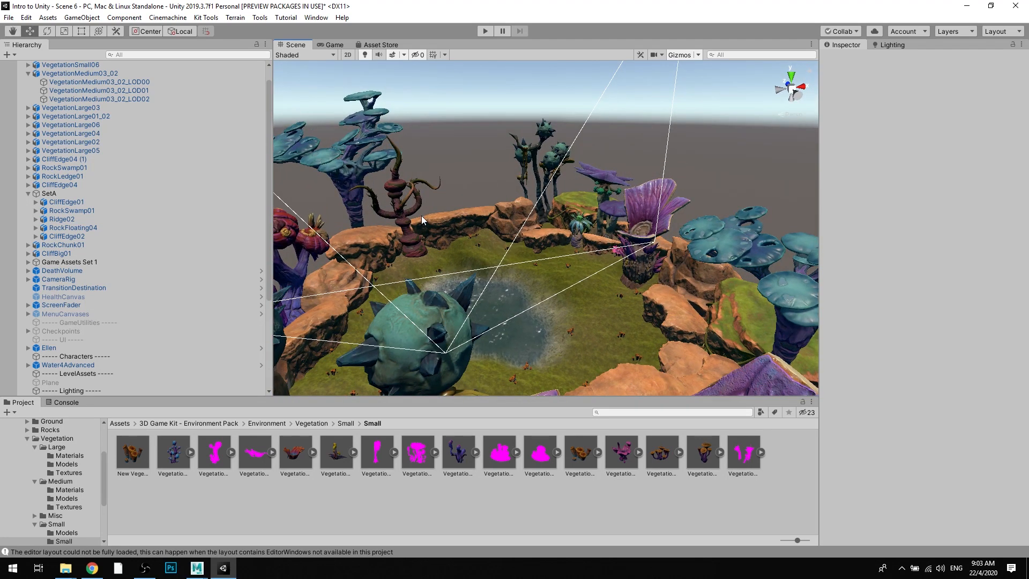
Step: Assign VegetationMedium03_02 and all its children to the Environment layer, and open its list of components to add
{"action": "left_click", "coordinate": [581, 240]}
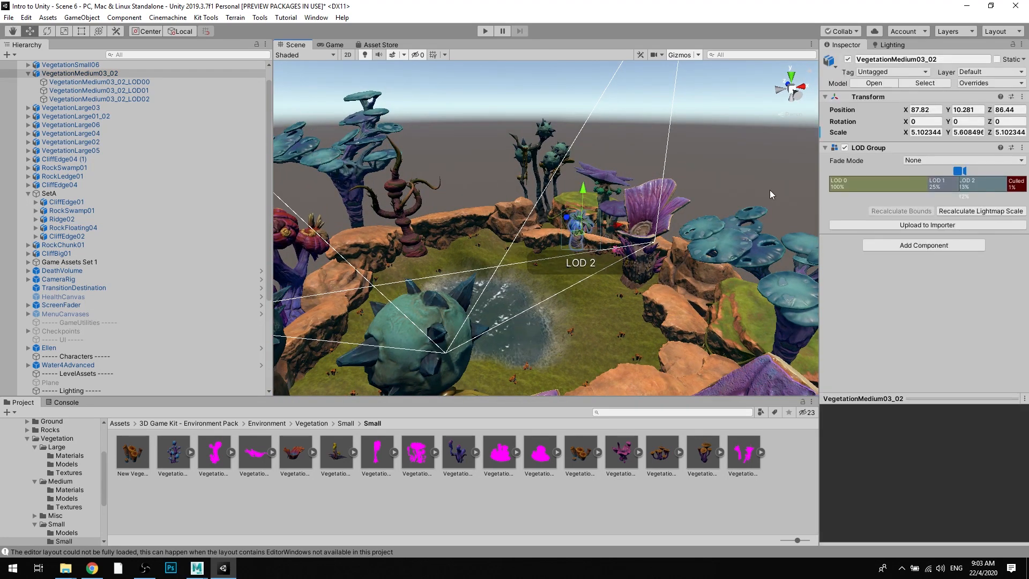
{"action": "left_click", "coordinate": [975, 73]}
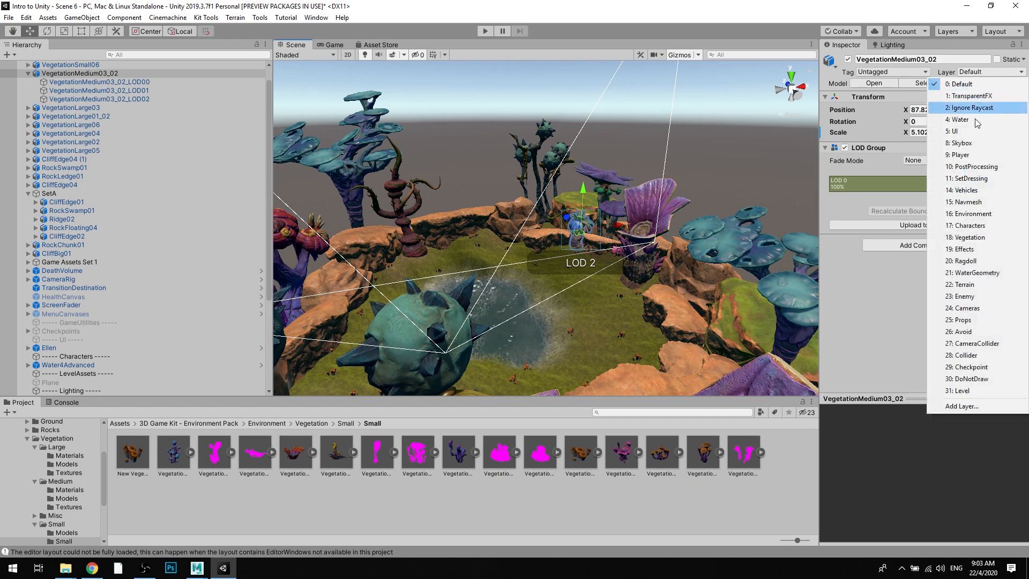
{"action": "left_click", "coordinate": [973, 214]}
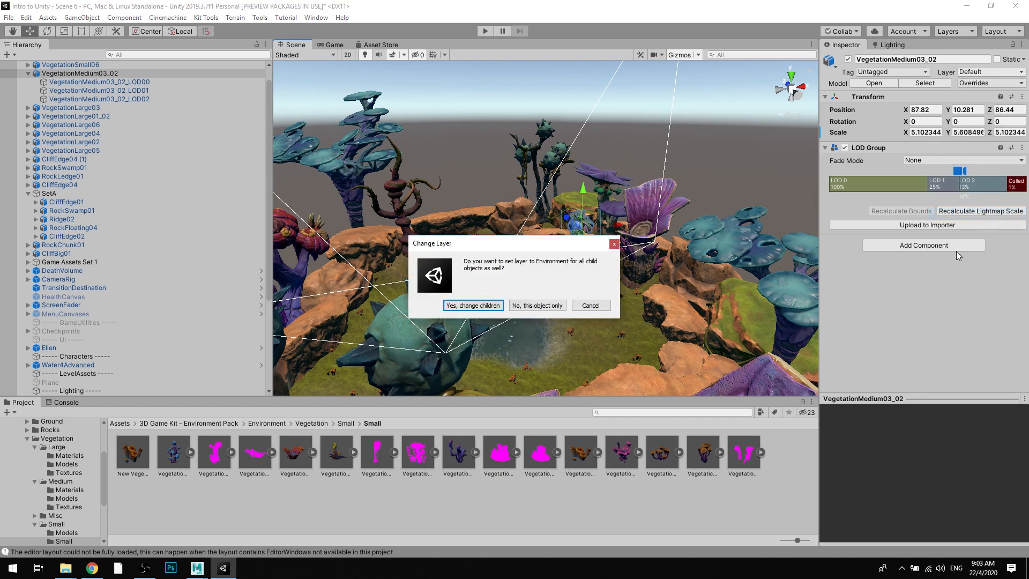
{"action": "left_click", "coordinate": [473, 305]}
{"action": "left_click", "coordinate": [895, 249]}
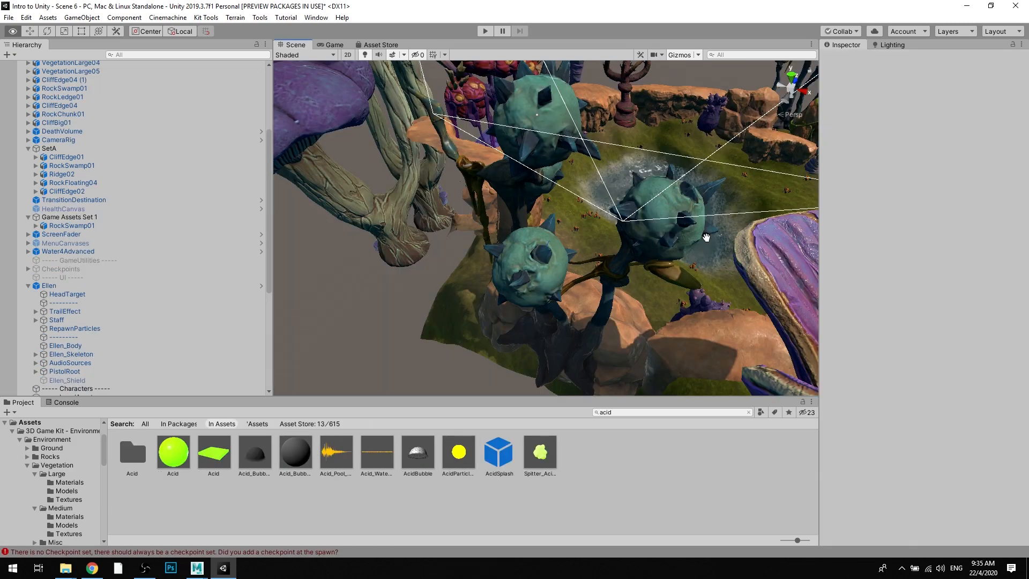
Step: Survey the pond and the small vegetation scattered across the terrain around its banks
{"action": "left_click_drag", "start_coordinate": [531, 268], "coordinate": [705, 152], "text": "alt"}
{"action": "middle_click_drag", "start_coordinate": [490, 235], "coordinate": [525, 258]}
{"action": "left_click_drag", "start_coordinate": [525, 258], "coordinate": [393, 203], "text": "alt"}
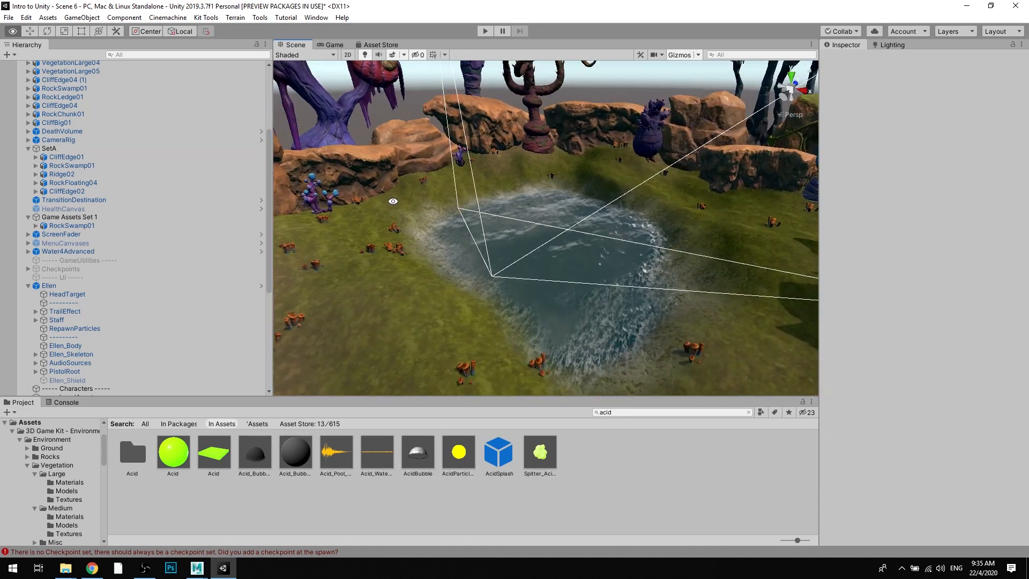
{"action": "middle_click_drag", "start_coordinate": [393, 202], "coordinate": [491, 198]}
{"action": "left_click_drag", "start_coordinate": [492, 197], "coordinate": [407, 205], "text": "alt"}
{"action": "middle_click_drag", "start_coordinate": [407, 206], "coordinate": [444, 201]}
{"action": "scroll", "coordinate": [465, 202], "scroll_direction": "up", "scroll_amount": 2}
{"action": "left_click", "coordinate": [462, 197]}
{"action": "left_click_drag", "start_coordinate": [444, 201], "coordinate": [634, 200], "text": "alt"}
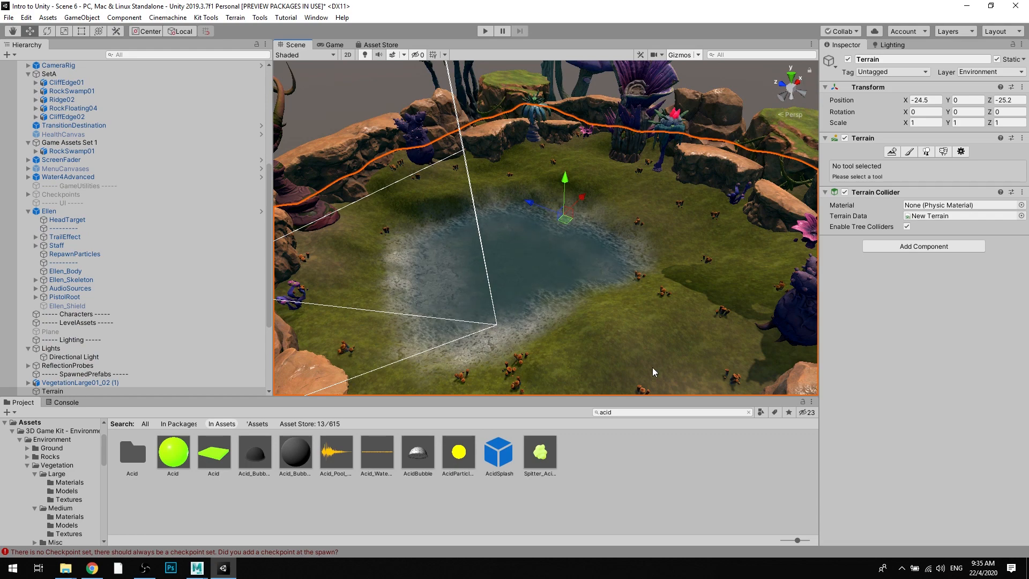
{"action": "left_click_drag", "start_coordinate": [415, 246], "coordinate": [512, 285], "text": "alt"}
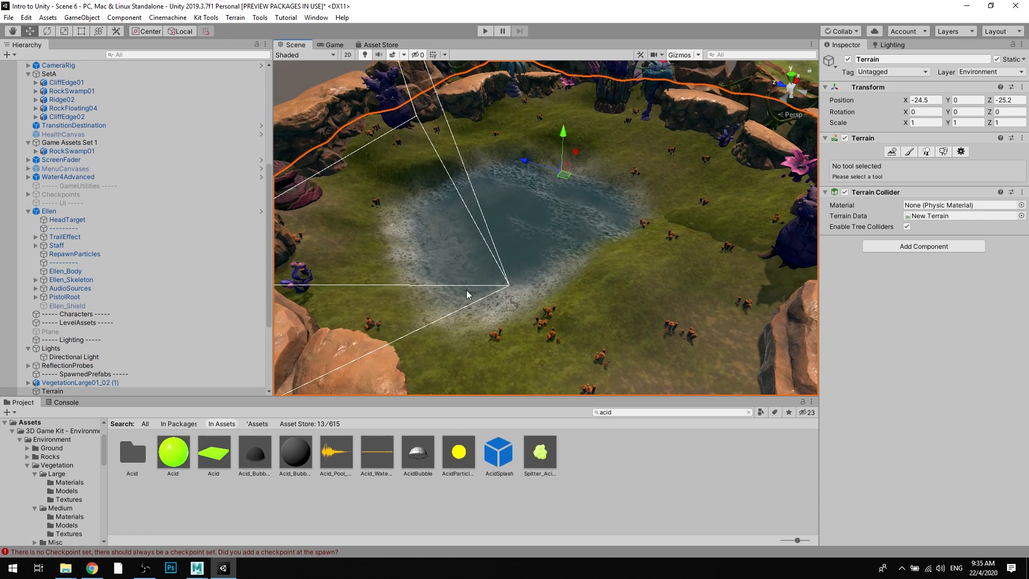
{"action": "left_click_drag", "start_coordinate": [733, 253], "coordinate": [610, 303], "text": "alt"}
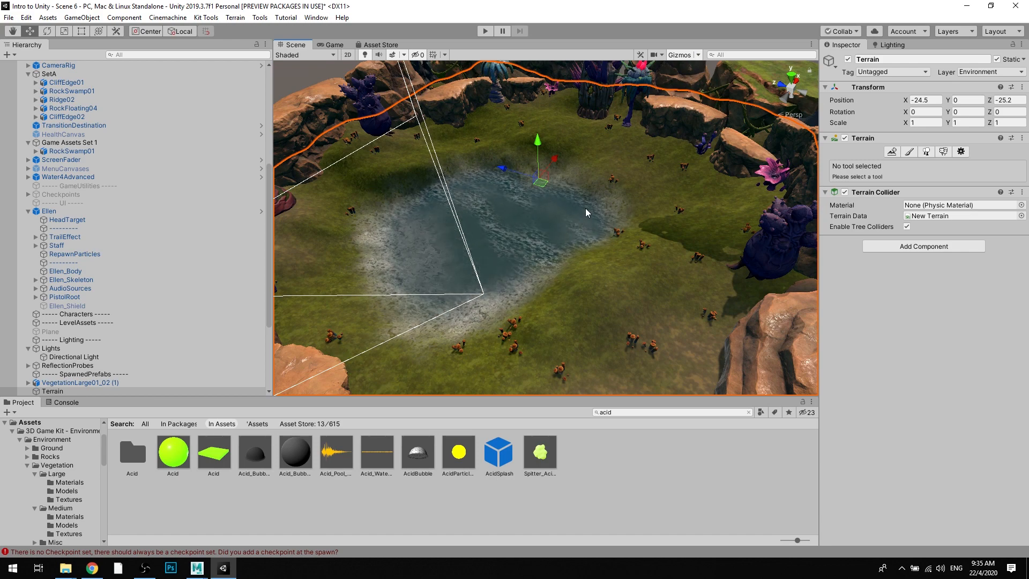
{"action": "left_click_drag", "start_coordinate": [619, 259], "coordinate": [563, 250], "text": "alt"}
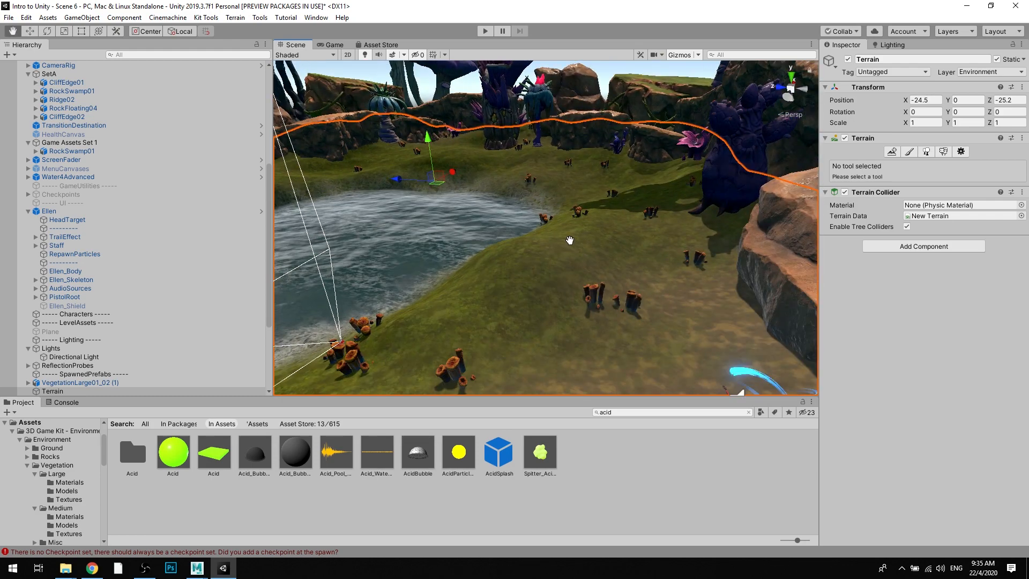
Step: Inspect up close how the orange tube plants sit on the sloping ground beside the pond
{"action": "left_click_drag", "start_coordinate": [564, 249], "coordinate": [580, 99], "text": "alt"}
{"action": "left_click", "coordinate": [666, 160]}
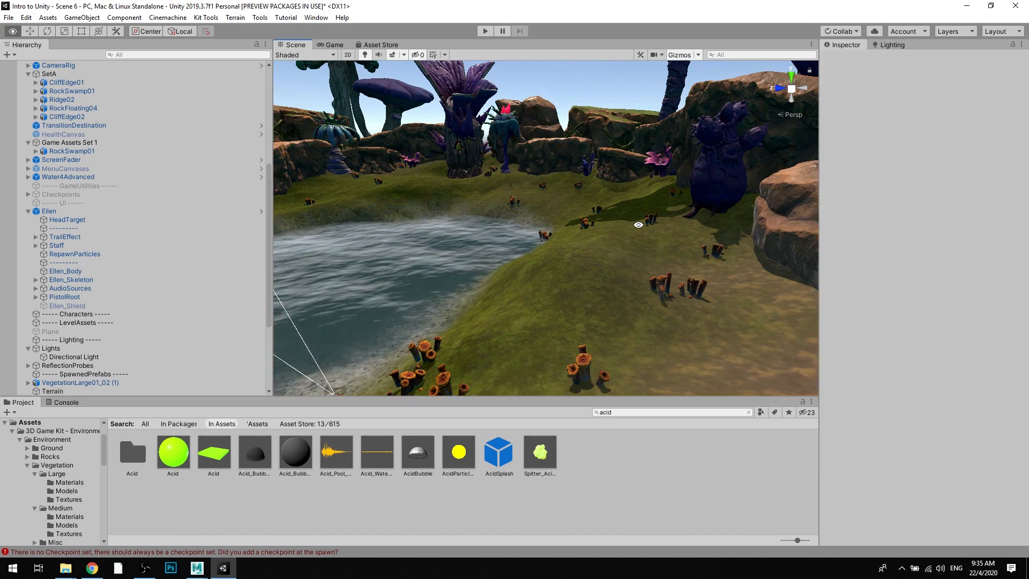
{"action": "left_click_drag", "start_coordinate": [639, 224], "coordinate": [600, 225], "text": "alt"}
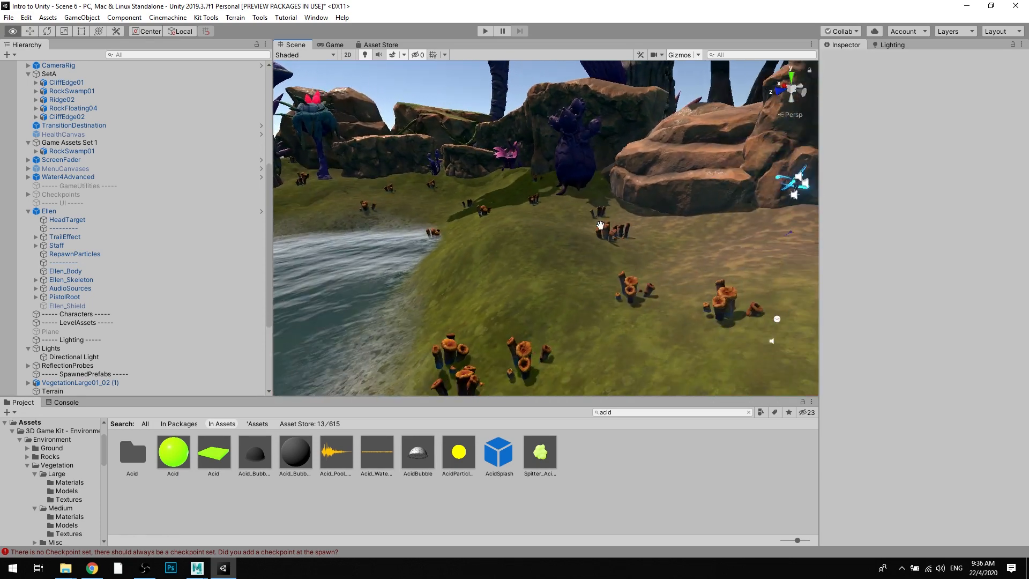
{"action": "middle_click_drag", "start_coordinate": [600, 225], "coordinate": [578, 188]}
{"action": "right_click_drag", "start_coordinate": [578, 188], "coordinate": [620, 236], "text": "alt"}
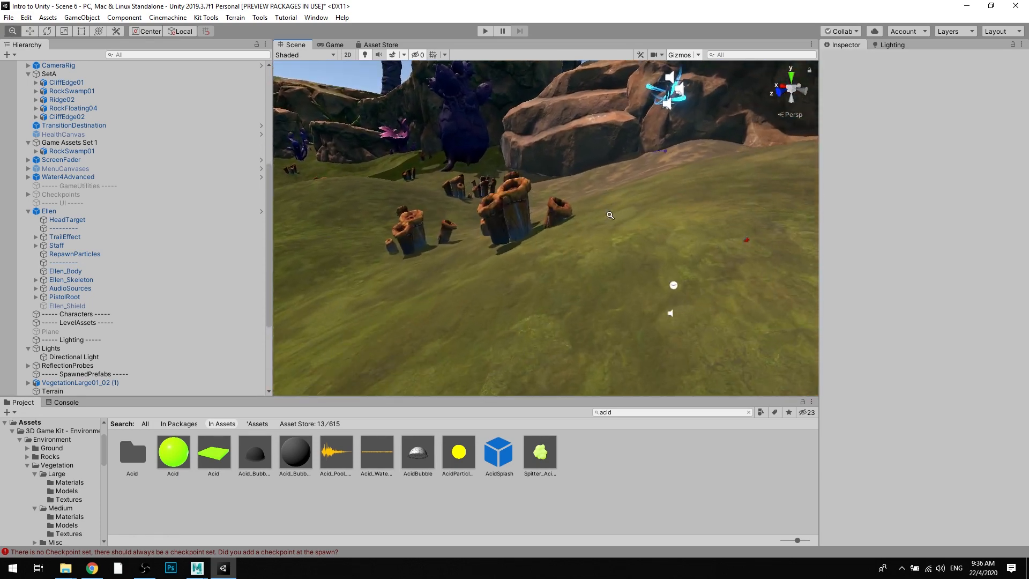
{"action": "mouse_move", "coordinate": [620, 236]}
{"action": "middle_mouse_down"}
{"action": "mouse_move", "coordinate": [644, 219]}
{"action": "mouse_move", "coordinate": [635, 231]}
{"action": "middle_mouse_up"}
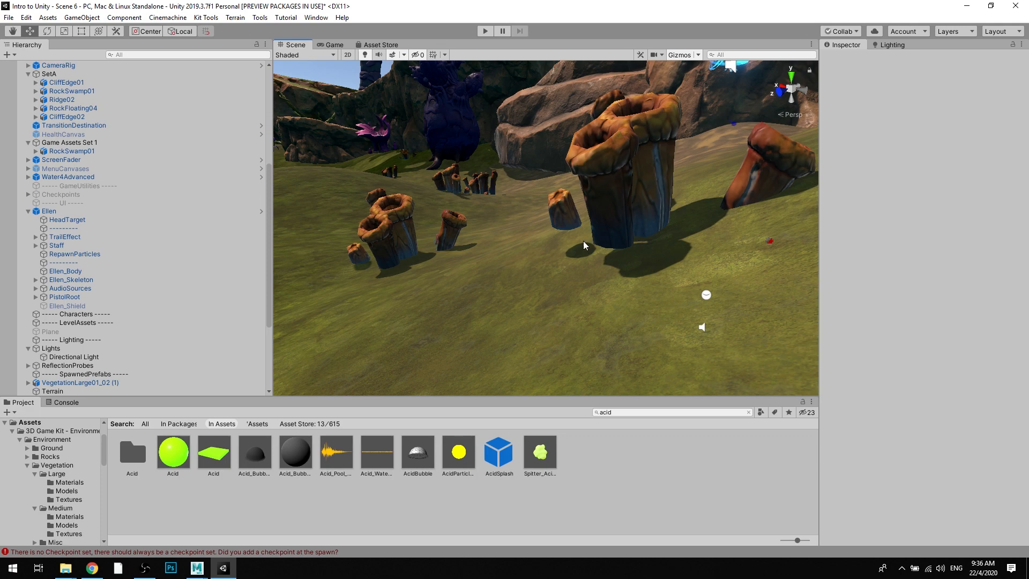
{"action": "mouse_move", "coordinate": [641, 220]}
{"action": "left_mouse_down", "text": "alt"}
{"action": "mouse_move", "coordinate": [630, 226]}
{"action": "mouse_move", "coordinate": [663, 230]}
{"action": "mouse_move", "coordinate": [604, 207]}
{"action": "mouse_move", "coordinate": [650, 210]}
{"action": "left_mouse_up", "text": "alt"}
{"action": "scroll", "coordinate": [625, 239], "scroll_direction": "down", "scroll_amount": 2}
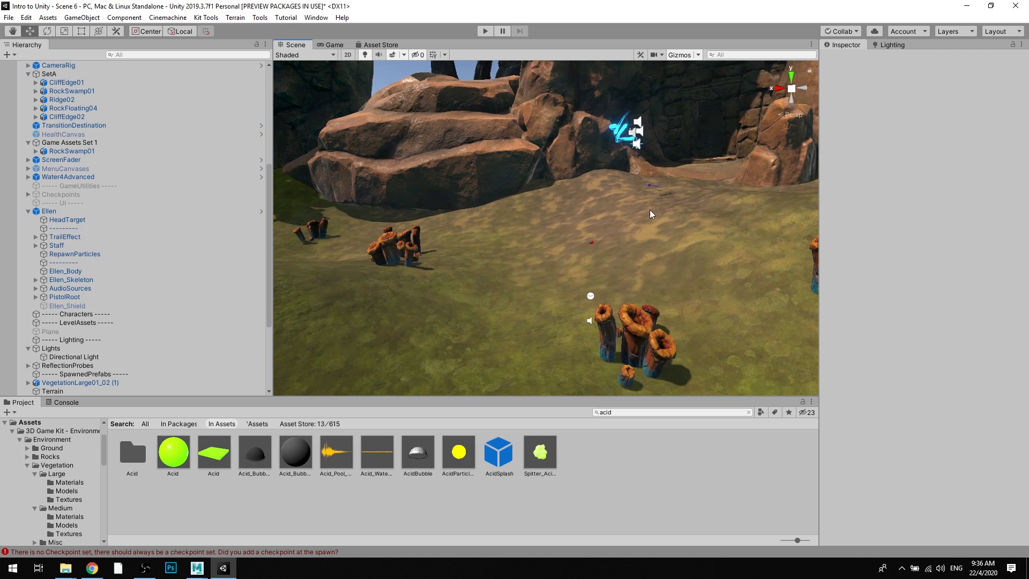
Step: Set the terrain's Smooth Height brush to size 3 and opacity 24 beside the orange tube plants
{"action": "left_click", "coordinate": [652, 215]}
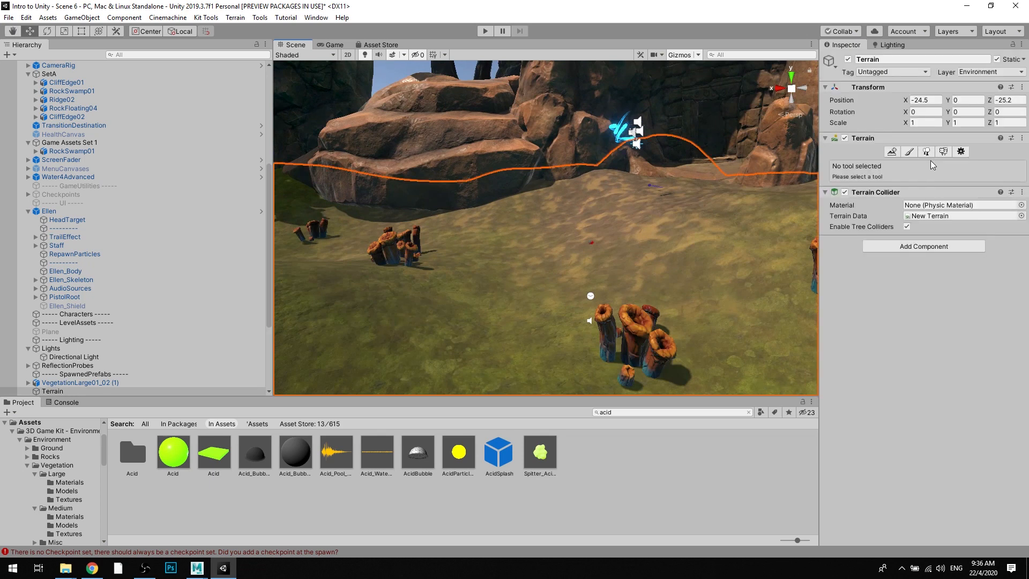
{"action": "left_click", "coordinate": [911, 153]}
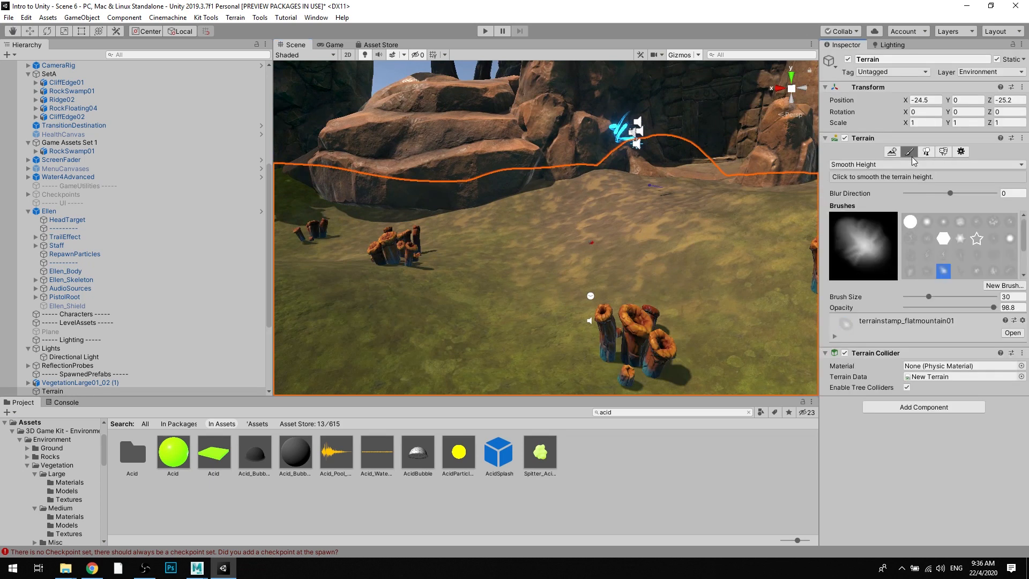
{"action": "left_click", "coordinate": [915, 295]}
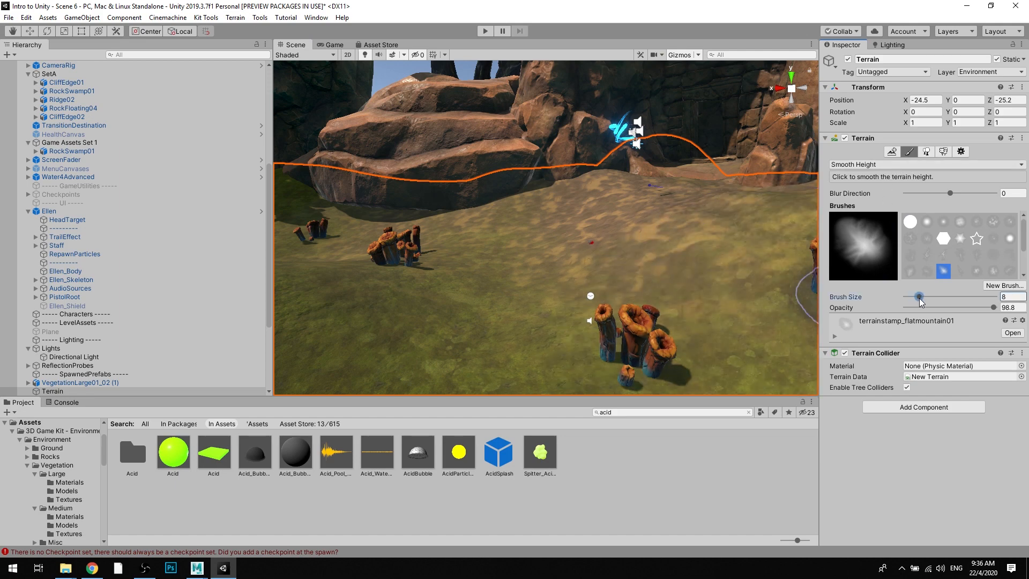
{"action": "left_click_drag", "start_coordinate": [679, 269], "coordinate": [612, 271], "text": "alt"}
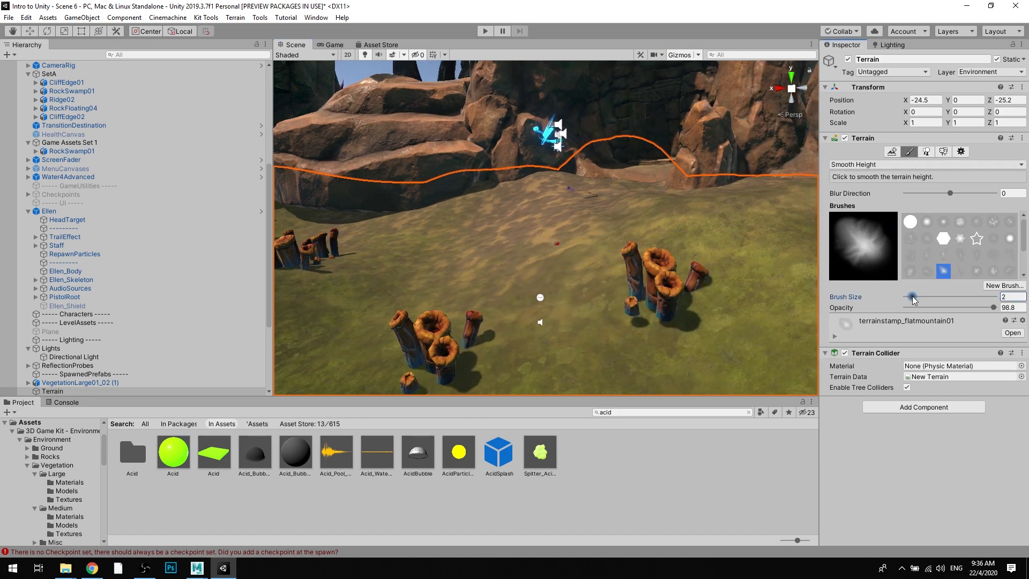
{"action": "left_click_drag", "start_coordinate": [691, 298], "coordinate": [597, 251], "text": "alt"}
{"action": "left_click_drag", "start_coordinate": [916, 296], "coordinate": [916, 297]}
{"action": "left_click_drag", "start_coordinate": [611, 252], "coordinate": [675, 252], "text": "alt"}
Step: Smooth the terrain height around the base of the orange tube plant cluster with the Smooth Height brush
{"action": "left_click", "coordinate": [850, 165]}
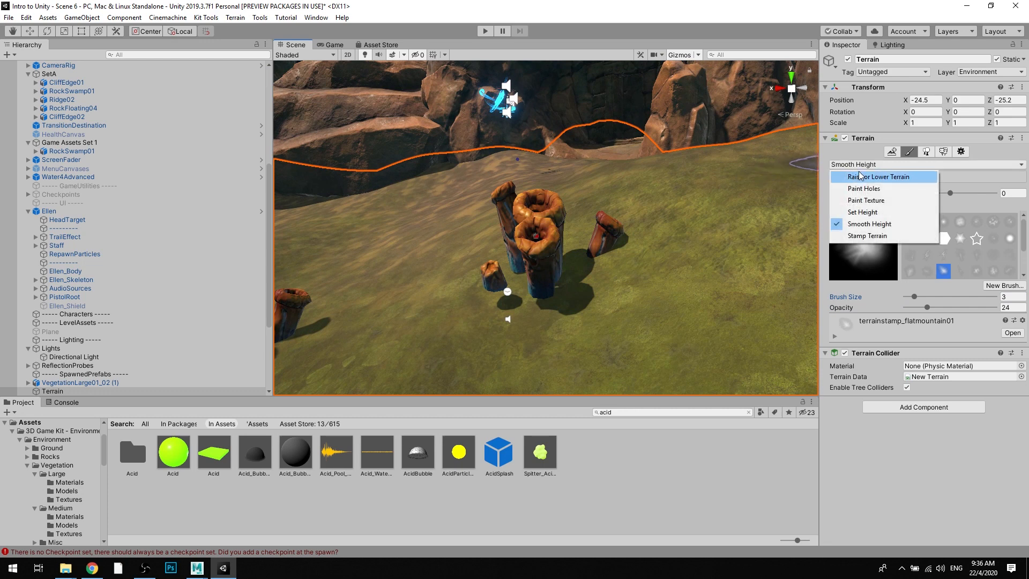
{"action": "left_click", "coordinate": [858, 168]}
{"action": "left_click", "coordinate": [623, 268]}
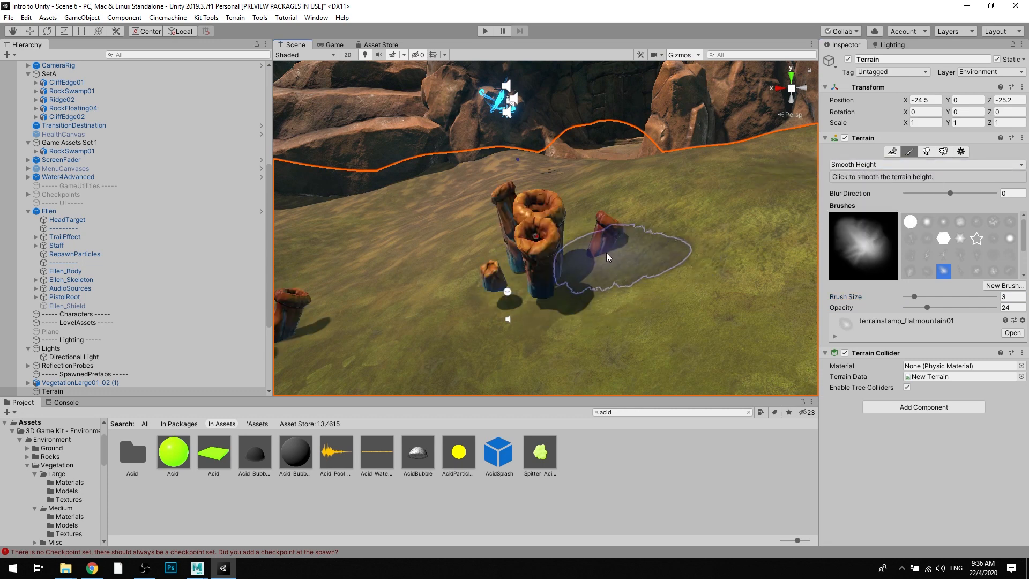
{"action": "left_click", "coordinate": [616, 260]}
{"action": "left_click", "coordinate": [652, 284]}
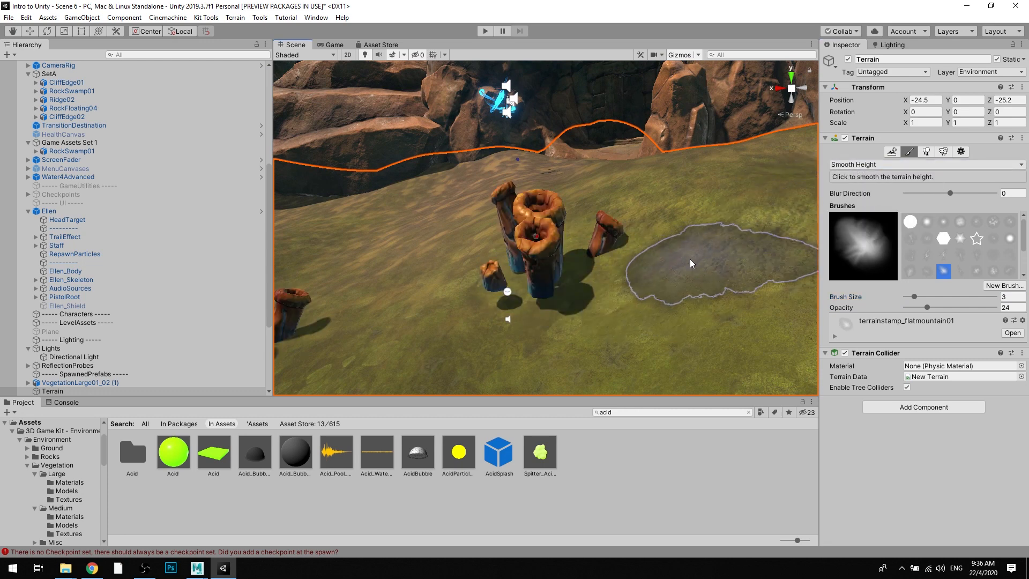
{"action": "left_click", "coordinate": [677, 273]}
{"action": "scroll", "coordinate": [678, 274], "scroll_direction": "down", "scroll_amount": 2}
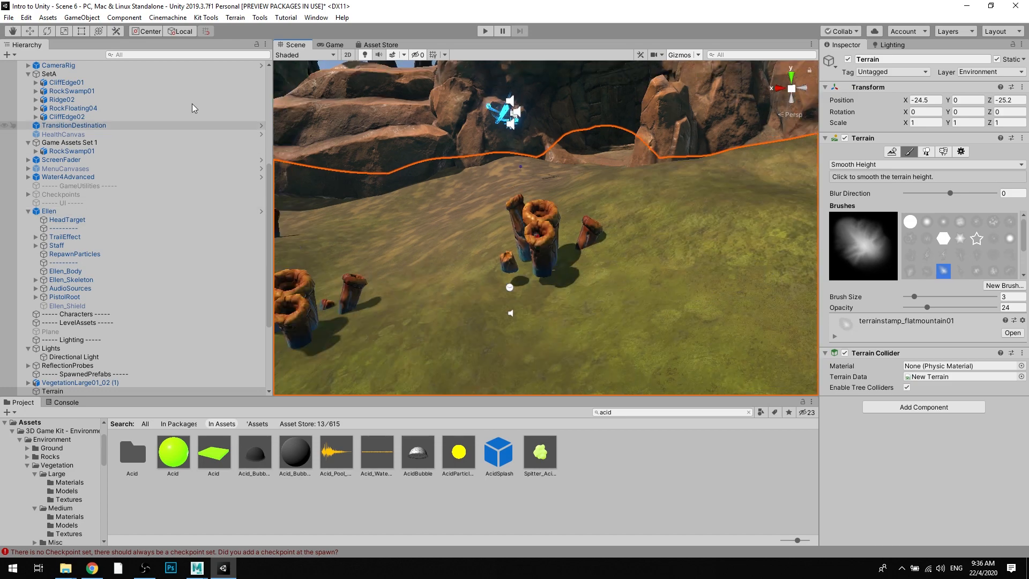
Step: Search the scene hierarchy for "terra", clear the search, and locate Terrain in the full object list
{"action": "type", "text": "terra"}
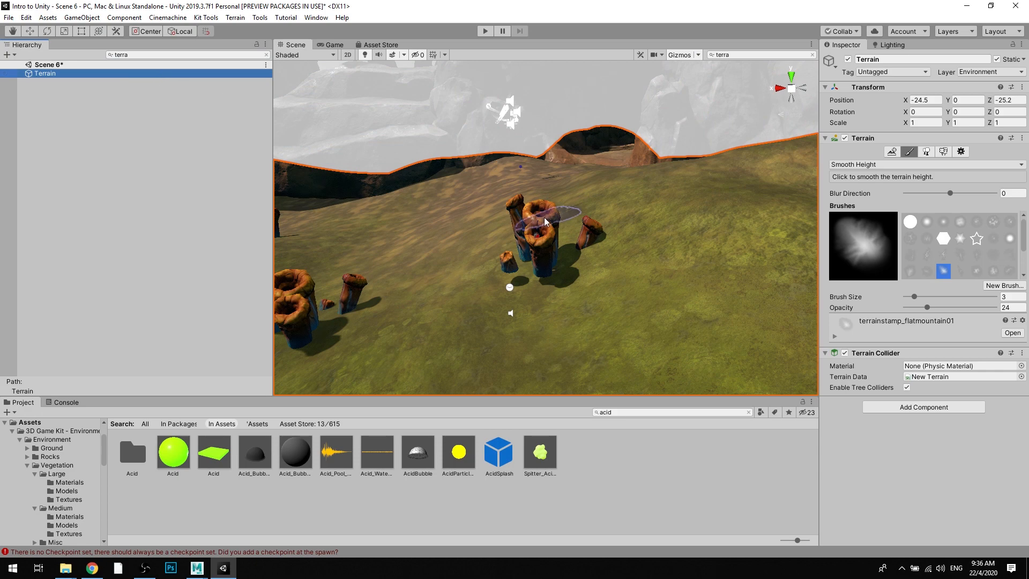
{"action": "left_click", "coordinate": [267, 55]}
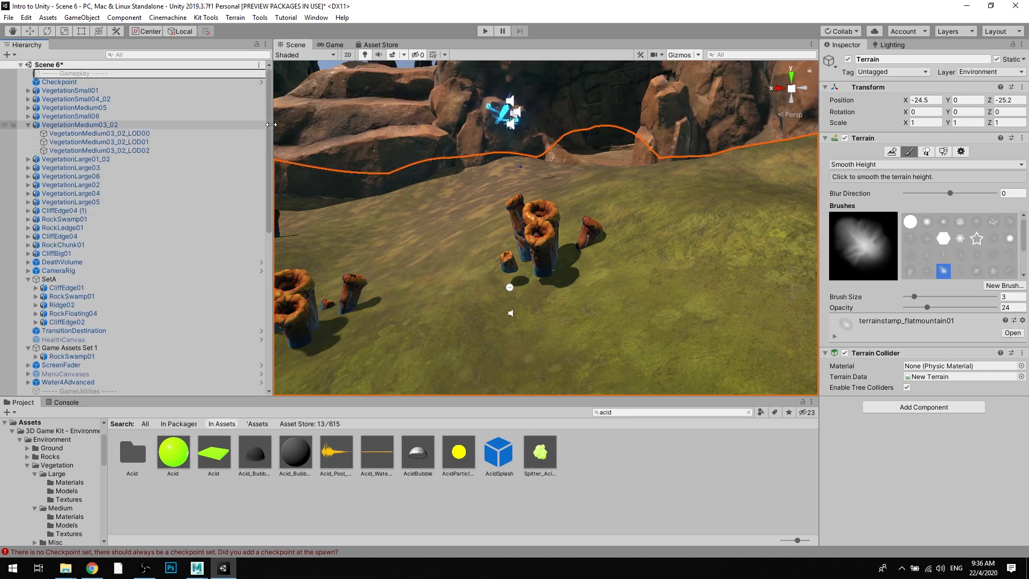
{"action": "left_click_drag", "start_coordinate": [269, 137], "coordinate": [267, 137]}
{"action": "left_click_drag", "start_coordinate": [269, 212], "coordinate": [265, 344]}
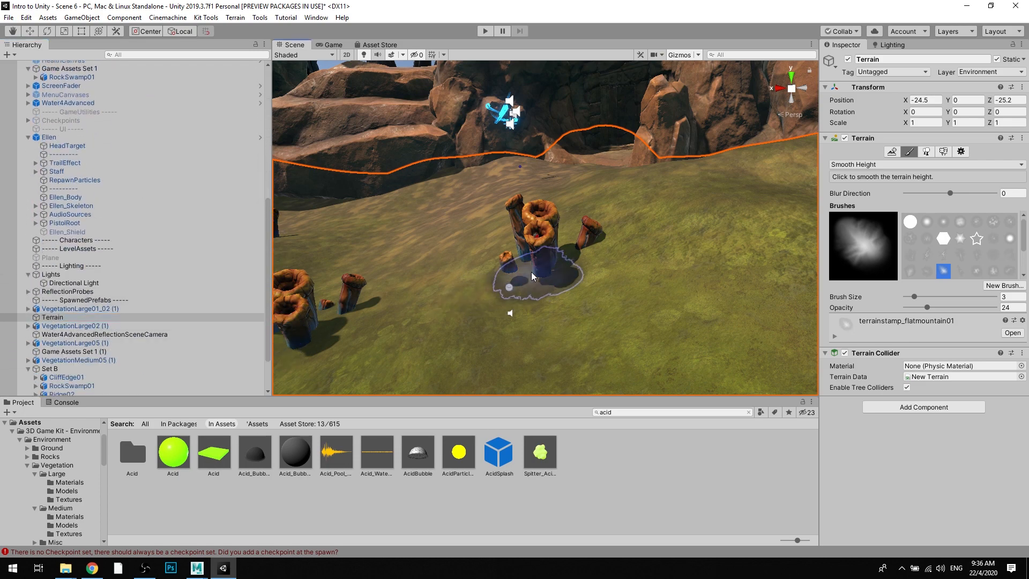
Step: Switch the terrain brush to Raise or Lower Terrain and set its opacity to 7.8 for the orange tube plants
{"action": "scroll", "coordinate": [536, 271], "scroll_direction": "up", "scroll_amount": 5}
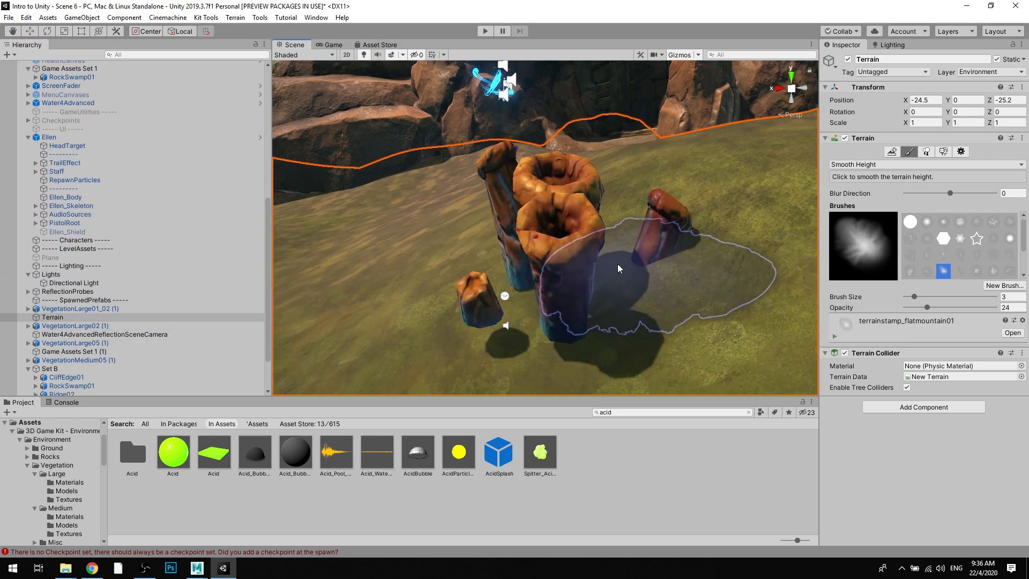
{"action": "left_click", "coordinate": [854, 165]}
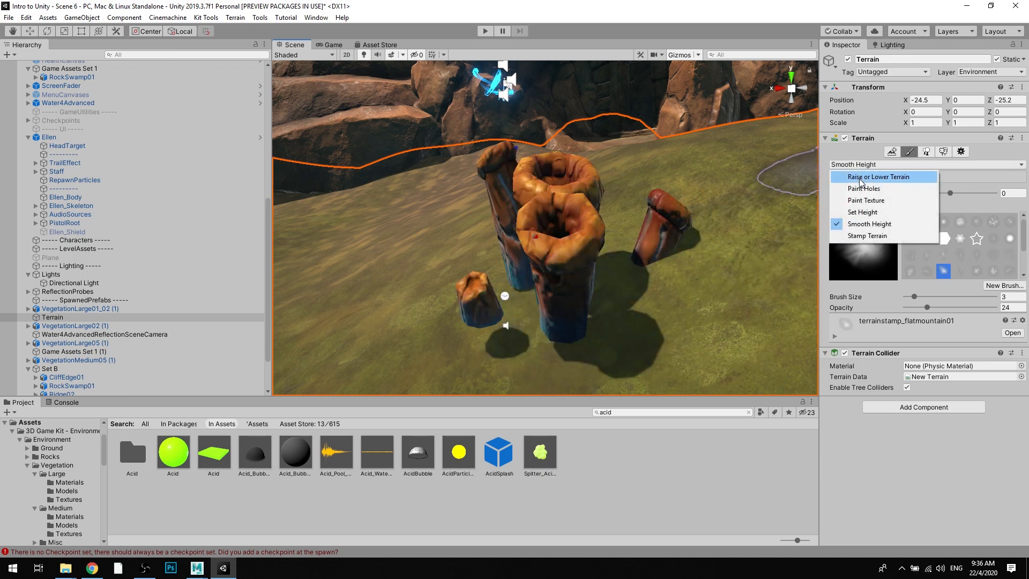
{"action": "left_click", "coordinate": [860, 179]}
{"action": "mouse_move", "coordinate": [646, 249]}
{"action": "left_mouse_down", "text": "alt"}
{"action": "mouse_move", "coordinate": [560, 227]}
{"action": "mouse_move", "coordinate": [506, 240]}
{"action": "mouse_move", "coordinate": [517, 249]}
{"action": "left_mouse_up", "text": "alt"}
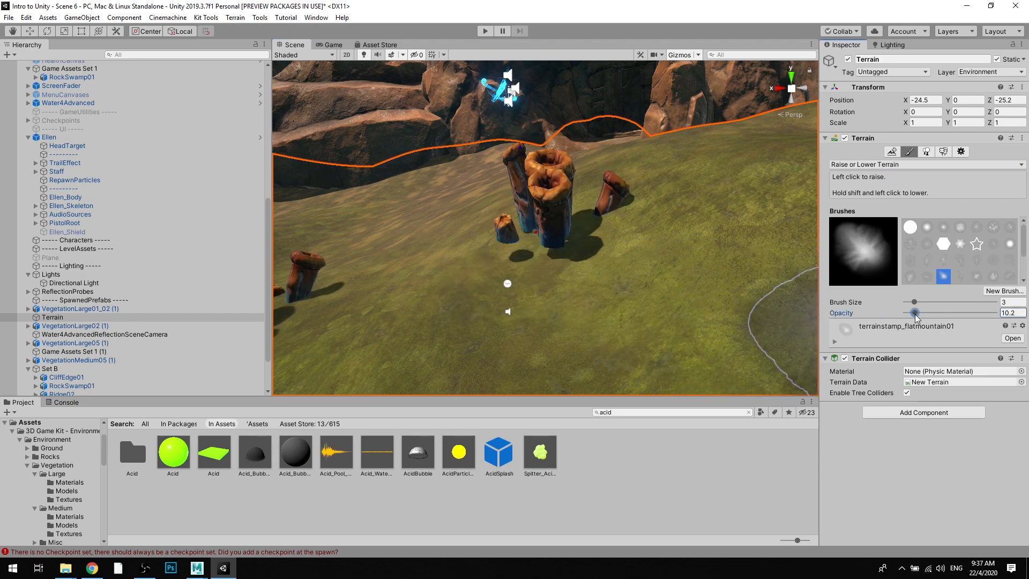
{"action": "left_click_drag", "start_coordinate": [914, 317], "coordinate": [913, 315]}
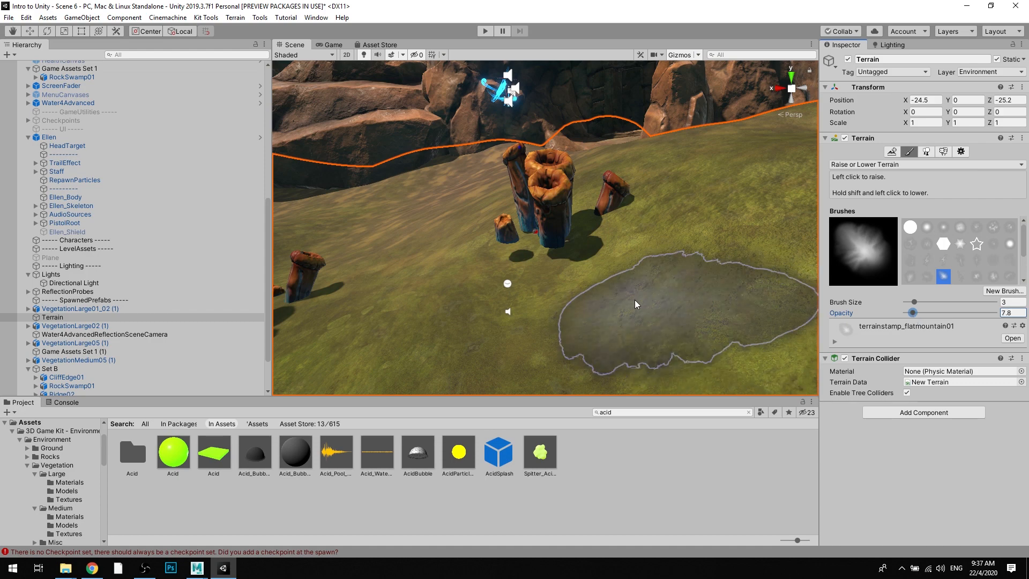
Step: Raise the ground lightly around the base of the orange tube plant cluster with the Raise or Lower Terrain brush
{"action": "mouse_move", "coordinate": [551, 257]}
{"action": "middle_mouse_down"}
{"action": "mouse_move", "coordinate": [520, 245]}
{"action": "mouse_move", "coordinate": [608, 258]}
{"action": "mouse_move", "coordinate": [597, 256]}
{"action": "middle_mouse_up"}
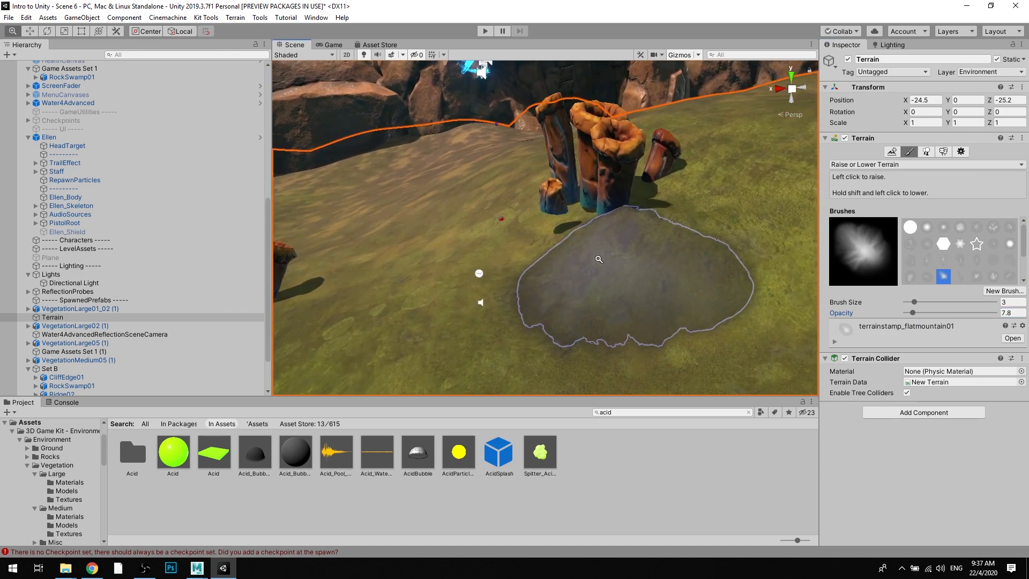
{"action": "scroll", "coordinate": [597, 257], "scroll_direction": "up", "scroll_amount": 2}
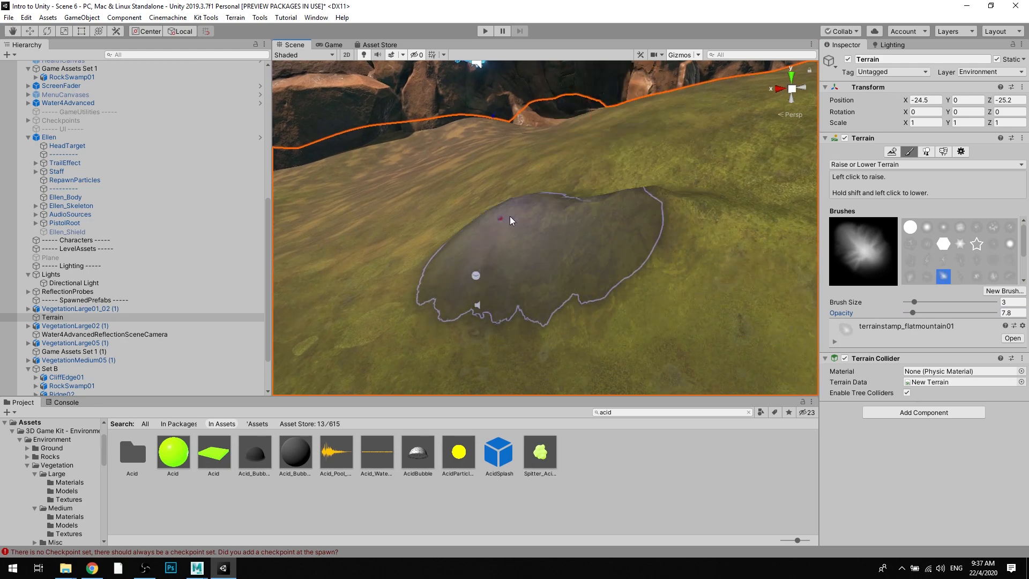
{"action": "scroll", "coordinate": [544, 214], "scroll_direction": "down", "scroll_amount": 5}
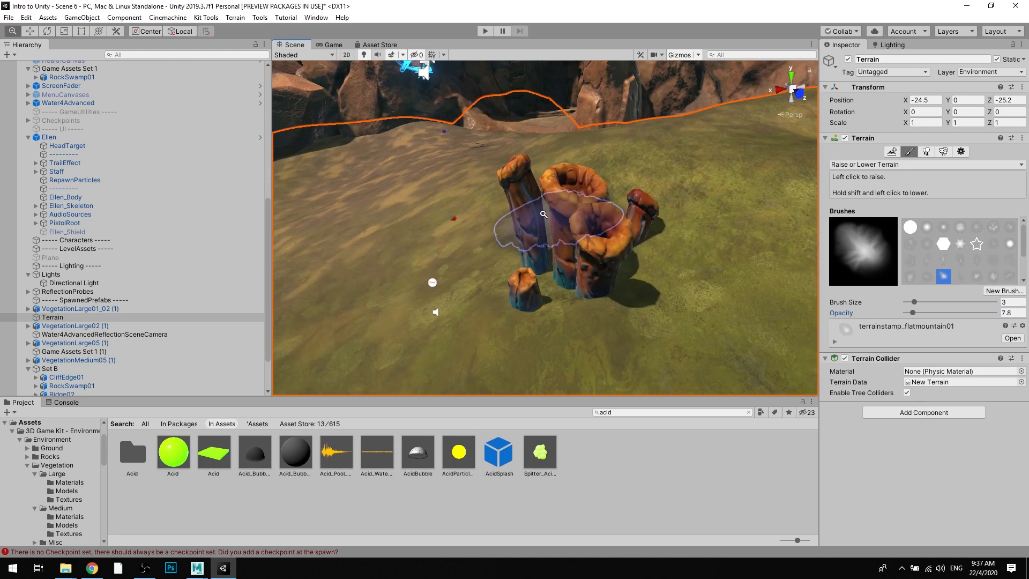
{"action": "right_click_drag", "start_coordinate": [543, 214], "coordinate": [576, 216], "text": "alt"}
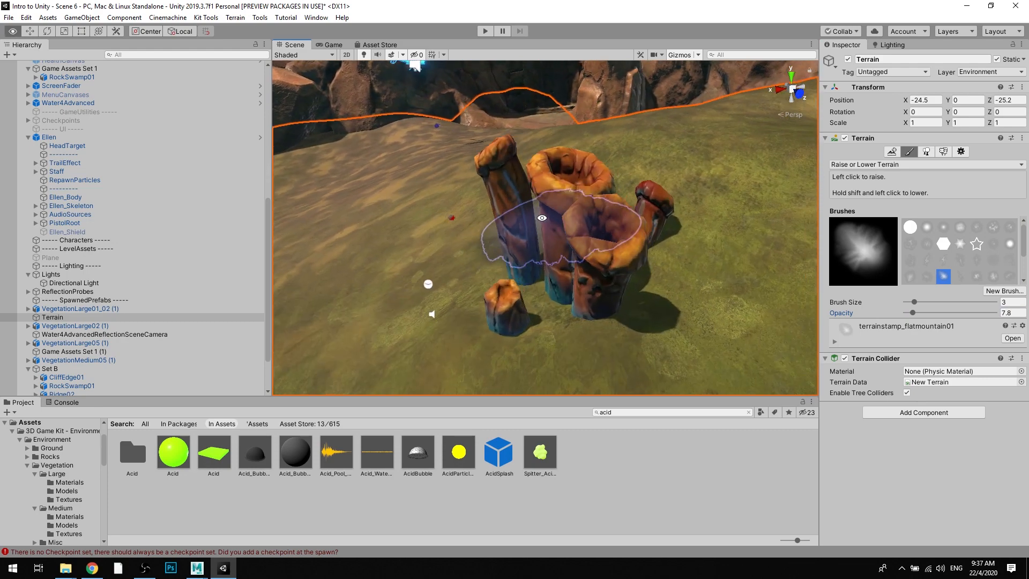
{"action": "left_click_drag", "start_coordinate": [576, 215], "coordinate": [581, 250], "text": "alt"}
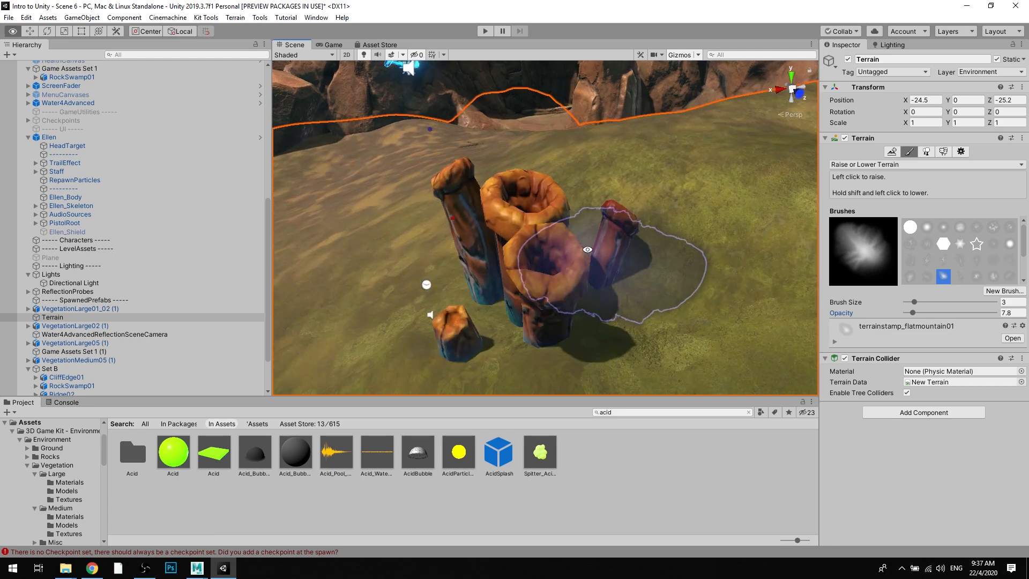
{"action": "middle_click_drag", "start_coordinate": [590, 236], "coordinate": [580, 247]}
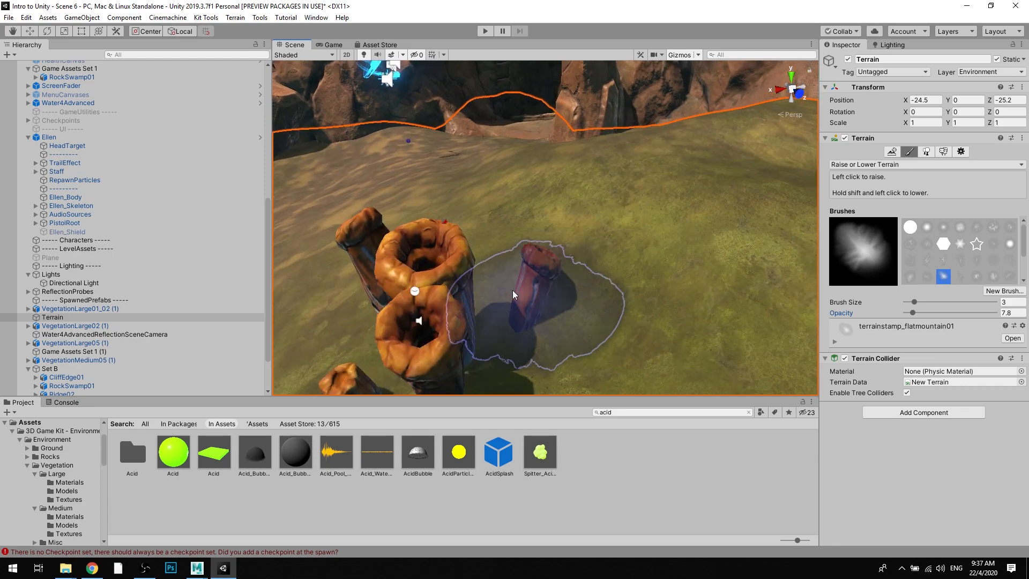
{"action": "mouse_move", "coordinate": [507, 305]}
{"action": "middle_mouse_down"}
{"action": "mouse_move", "coordinate": [524, 271]}
{"action": "mouse_move", "coordinate": [517, 217]}
{"action": "middle_mouse_up"}
{"action": "scroll", "coordinate": [479, 269], "scroll_direction": "down", "scroll_amount": 10}
{"action": "right_click_drag", "start_coordinate": [517, 217], "coordinate": [601, 266], "text": "alt"}
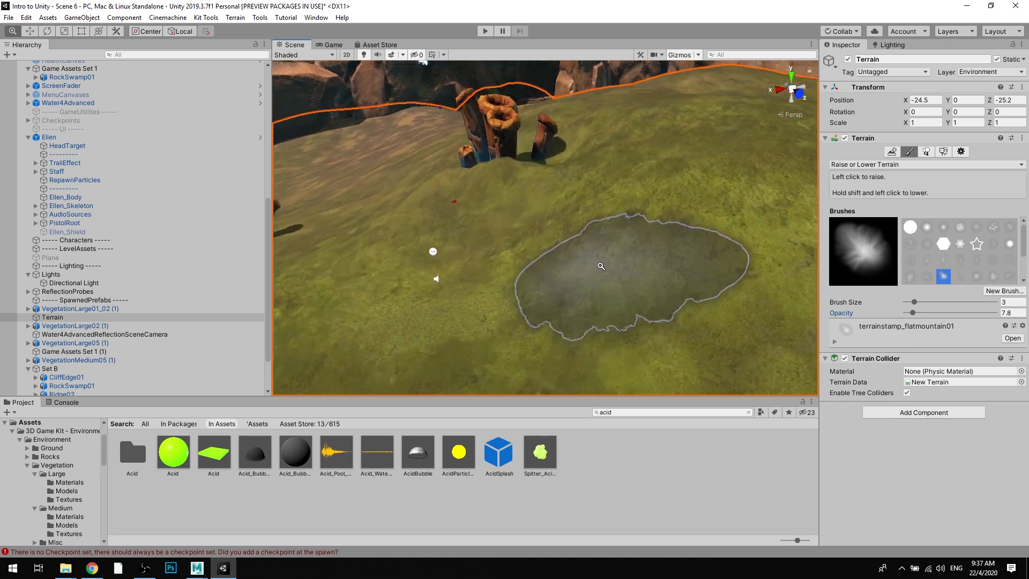
{"action": "middle_click_drag", "start_coordinate": [595, 204], "coordinate": [588, 255]}
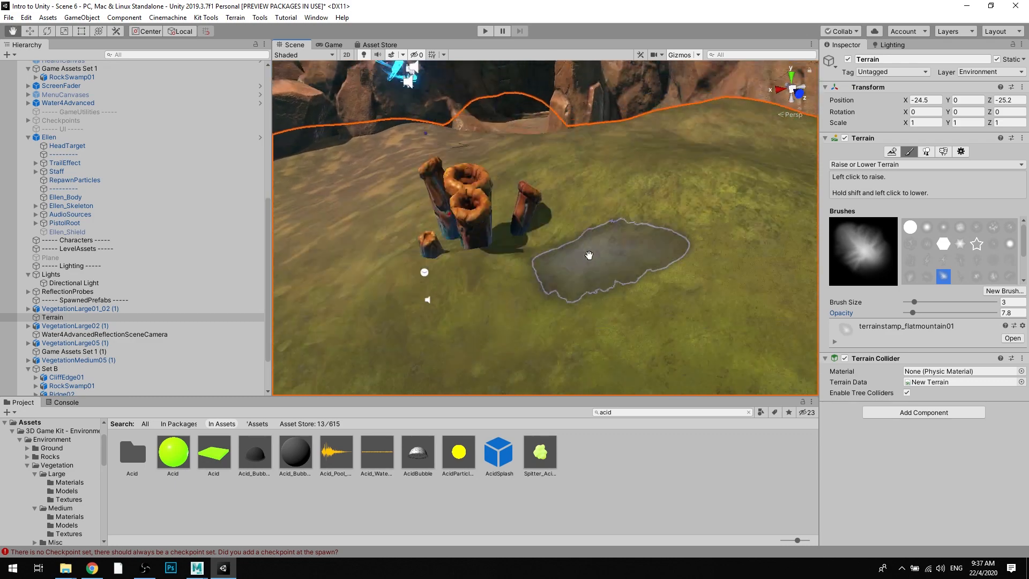
{"action": "right_click_drag", "start_coordinate": [588, 255], "coordinate": [625, 266], "text": "alt"}
{"action": "left_click_drag", "start_coordinate": [625, 266], "coordinate": [605, 248], "text": "alt"}
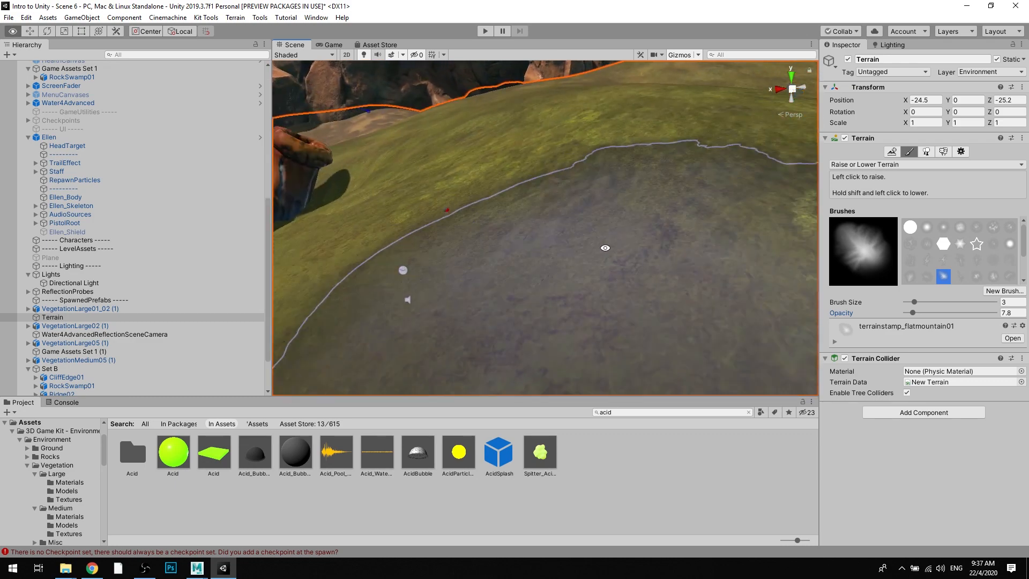
Step: Raise the terrain around and behind the small leaning tube plant beside the main cluster
{"action": "middle_click_drag", "start_coordinate": [420, 168], "coordinate": [432, 181]}
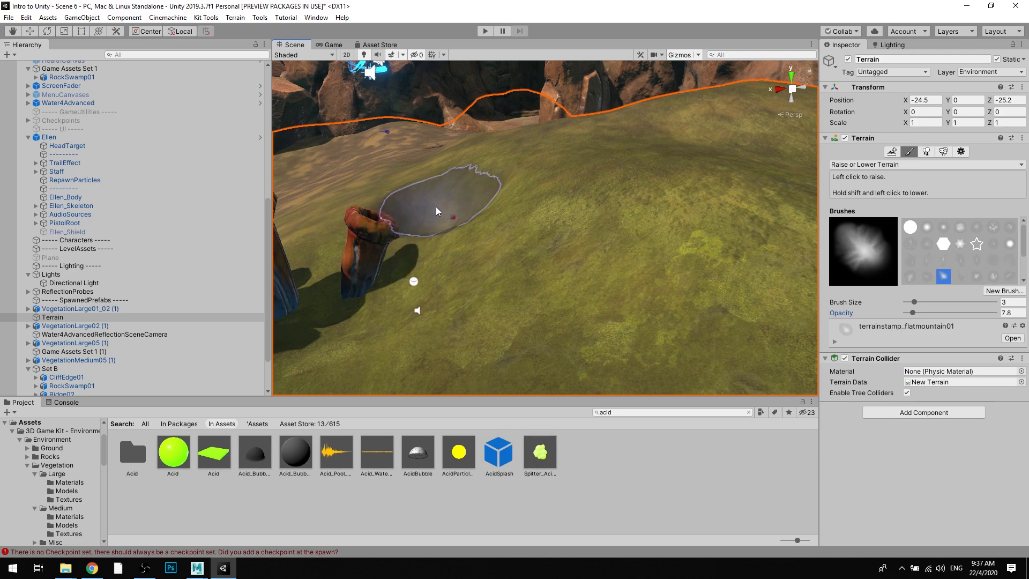
{"action": "middle_click_drag", "start_coordinate": [429, 276], "coordinate": [476, 271]}
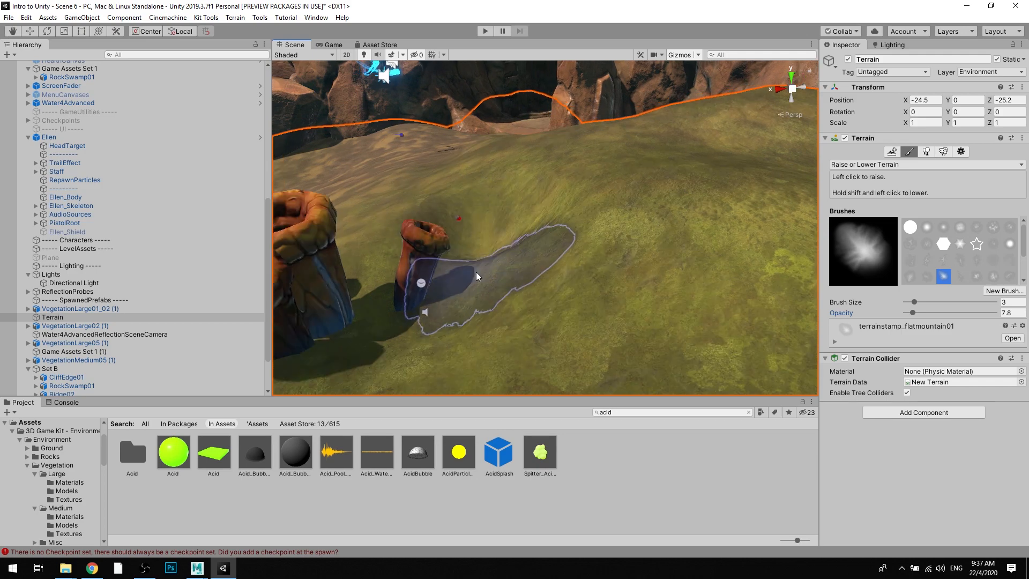
{"action": "left_click", "coordinate": [485, 272]}
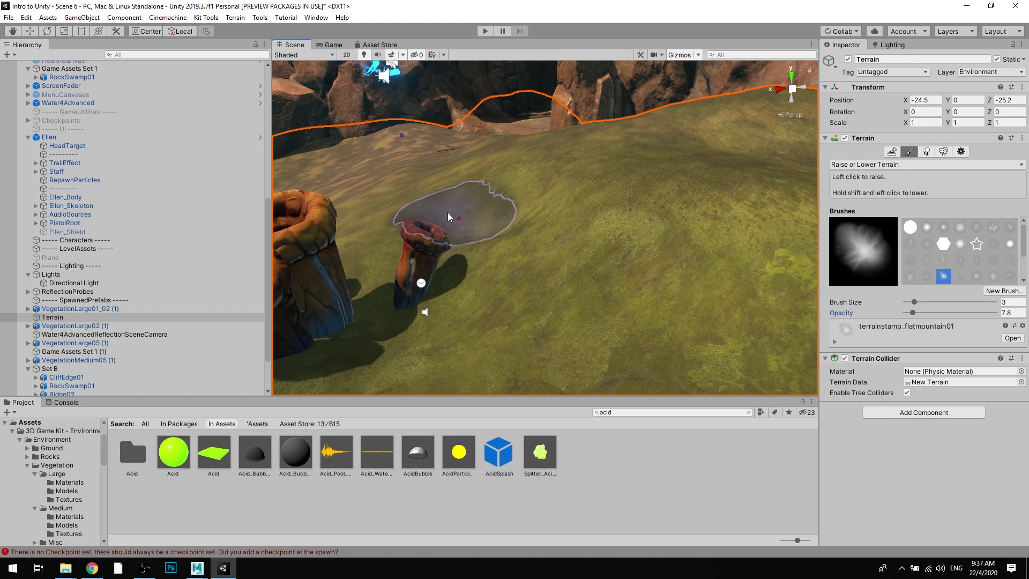
{"action": "left_click_drag", "start_coordinate": [438, 209], "coordinate": [432, 208]}
{"action": "left_click", "coordinate": [391, 227]}
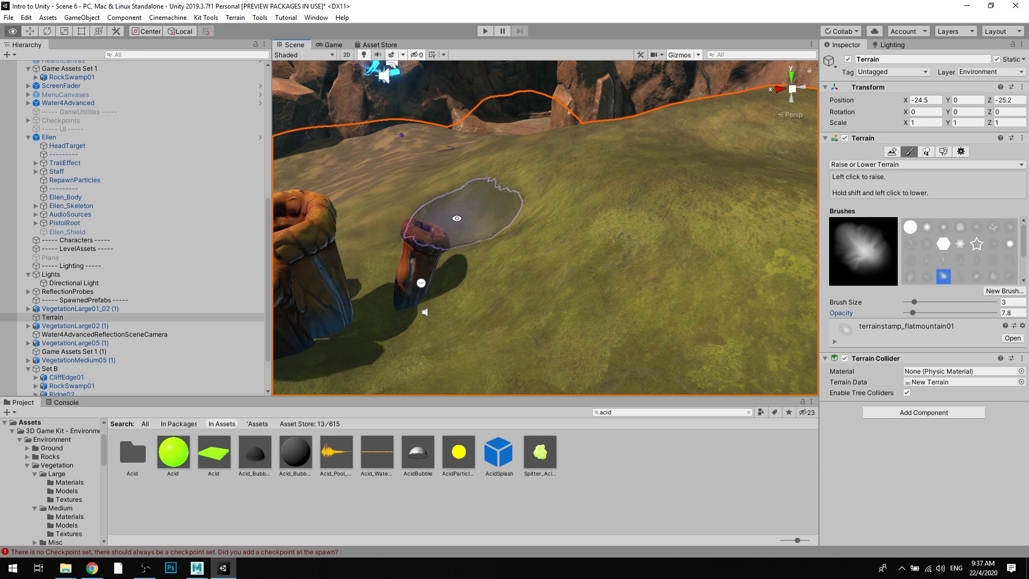
{"action": "middle_click_drag", "start_coordinate": [467, 207], "coordinate": [516, 211]}
{"action": "left_click", "coordinate": [477, 207]}
{"action": "scroll", "coordinate": [474, 205], "scroll_direction": "down", "scroll_amount": 3}
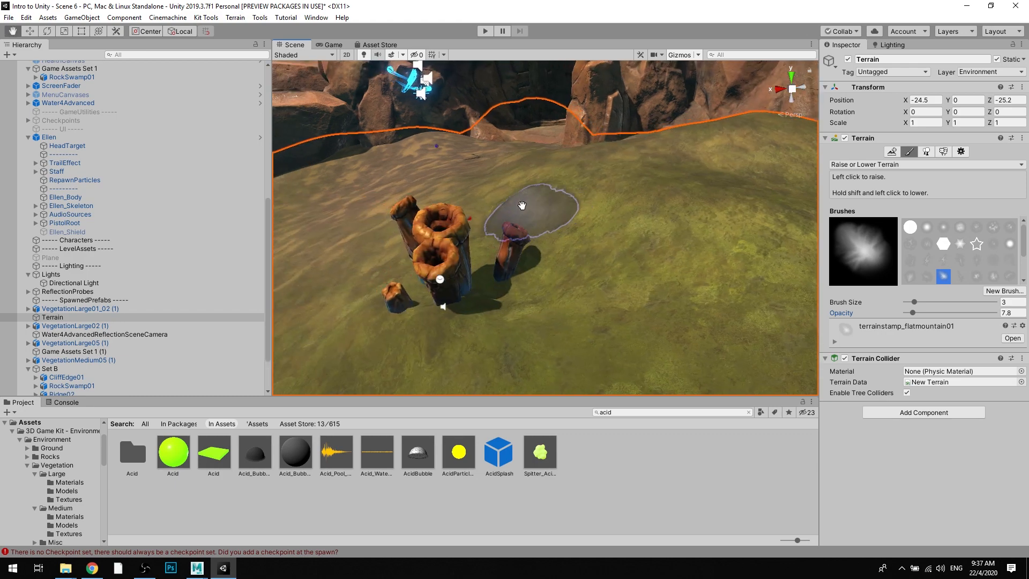
{"action": "right_click_drag", "start_coordinate": [516, 211], "coordinate": [584, 214], "text": "alt"}
Step: Smooth the raised ground around the tube plant cluster using Smooth Height at opacity 100 and brush size 3
{"action": "left_click", "coordinate": [886, 166]}
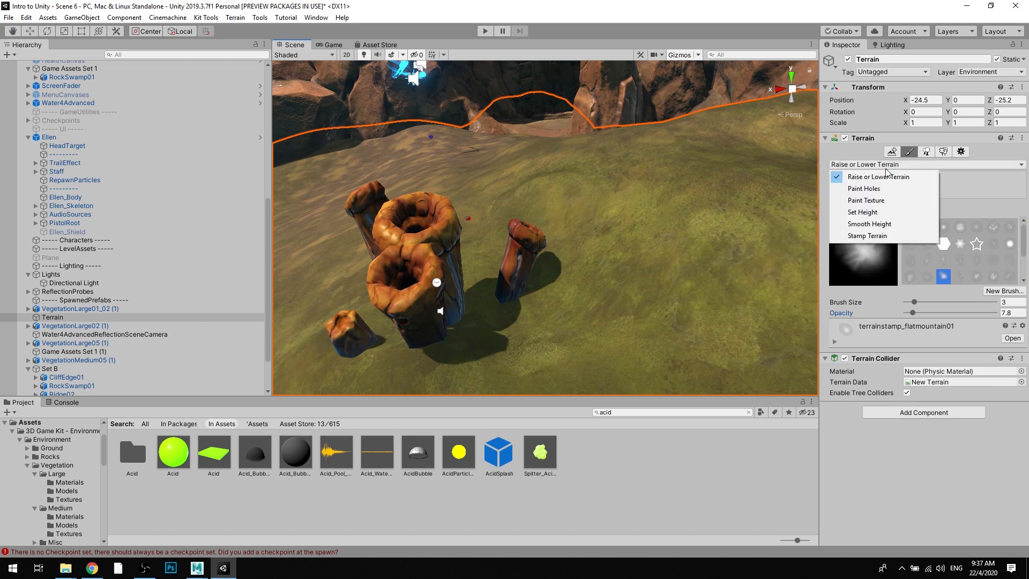
{"action": "left_click", "coordinate": [864, 224]}
{"action": "mouse_move", "coordinate": [609, 222]}
{"action": "left_mouse_down"}
{"action": "mouse_move", "coordinate": [562, 227]}
{"action": "mouse_move", "coordinate": [535, 192]}
{"action": "mouse_move", "coordinate": [547, 214]}
{"action": "left_mouse_up"}
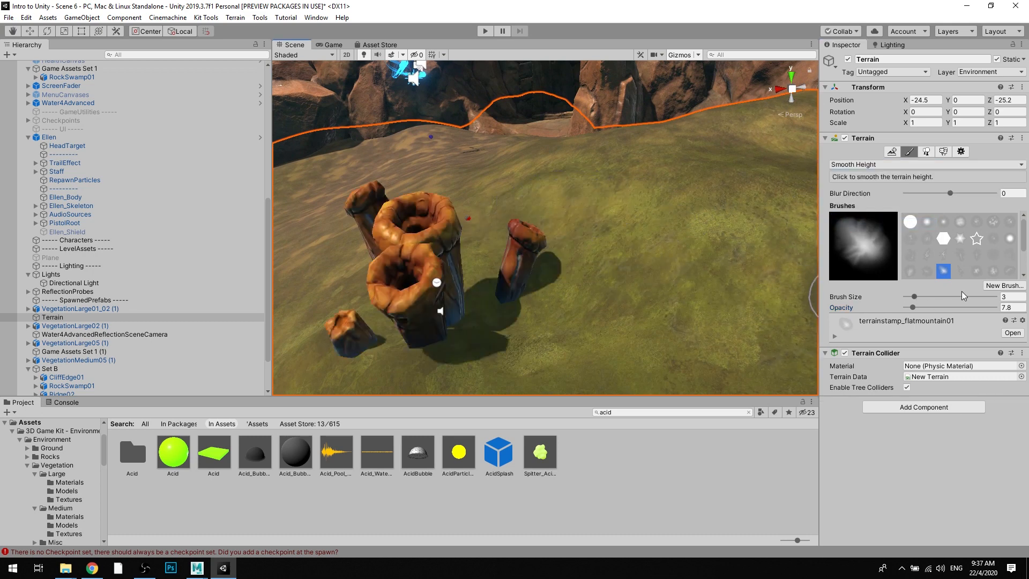
{"action": "left_click_drag", "start_coordinate": [609, 235], "coordinate": [538, 202]}
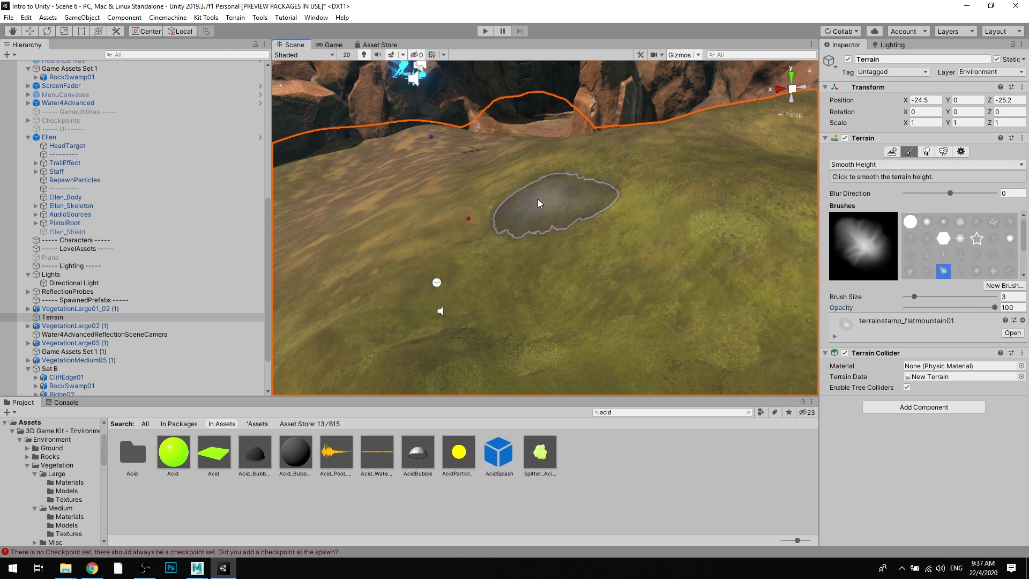
{"action": "mouse_move", "coordinate": [475, 193]}
{"action": "left_mouse_down"}
{"action": "mouse_move", "coordinate": [524, 269]}
{"action": "mouse_move", "coordinate": [510, 316]}
{"action": "mouse_move", "coordinate": [463, 298]}
{"action": "mouse_move", "coordinate": [459, 278]}
{"action": "left_mouse_up"}
{"action": "left_click", "coordinate": [490, 301]}
{"action": "left_click", "coordinate": [512, 307]}
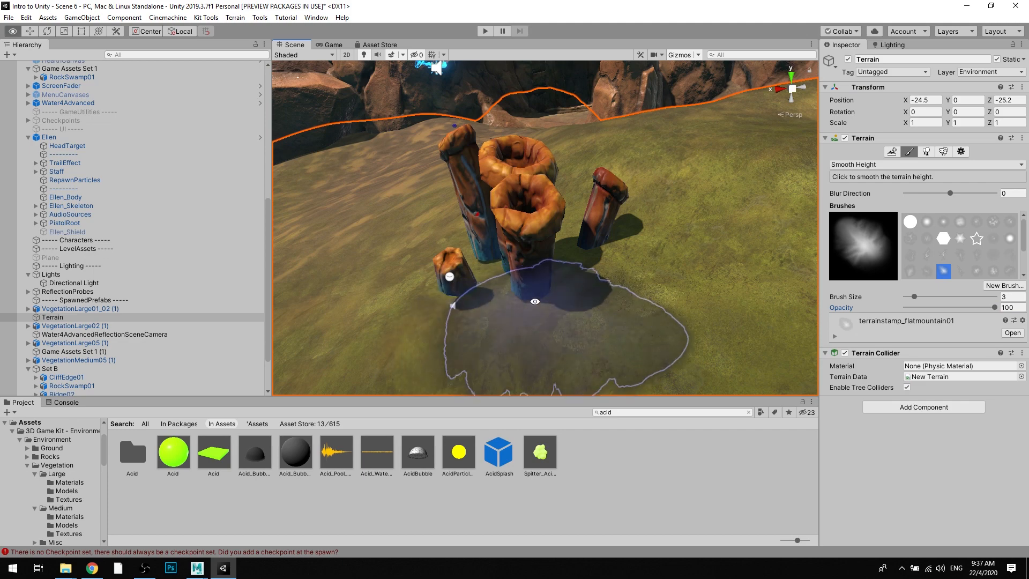
{"action": "left_click_drag", "start_coordinate": [534, 301], "coordinate": [506, 281], "text": "alt"}
{"action": "left_click", "coordinate": [521, 265]}
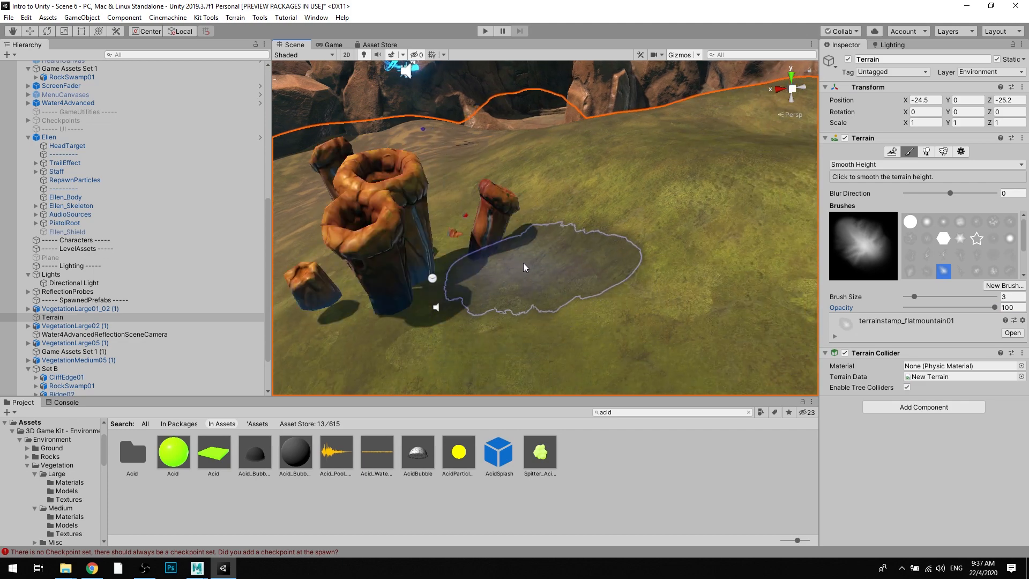
Step: Activate Raise or Lower Terrain with brush size 3 and opacity 20.4 for the neighbouring tube plant cluster
{"action": "scroll", "coordinate": [523, 262], "scroll_direction": "down", "scroll_amount": 8}
{"action": "key", "text": "w"}
{"action": "scroll", "coordinate": [497, 253], "scroll_direction": "up", "scroll_amount": 5}
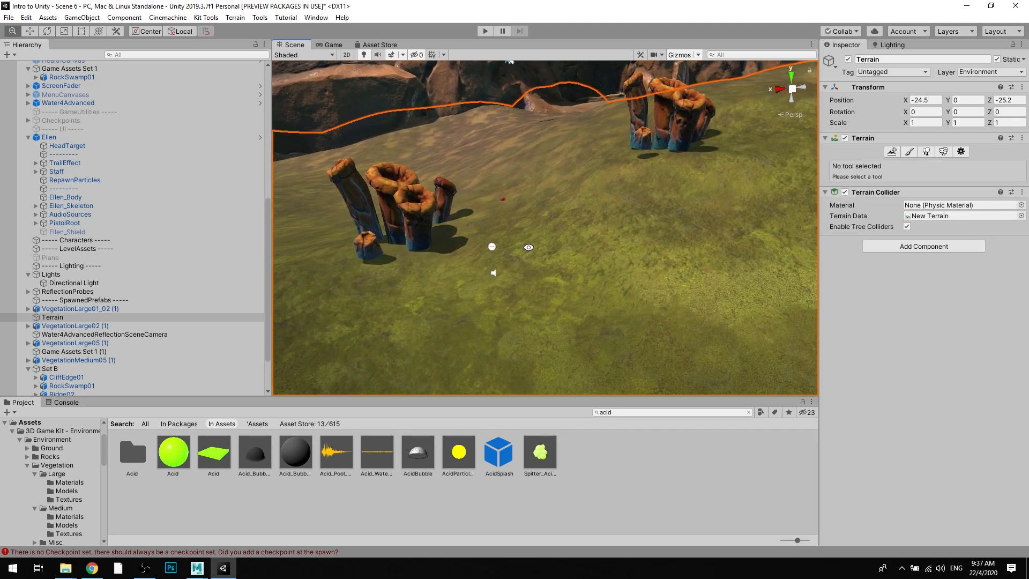
{"action": "left_click", "coordinate": [909, 152]}
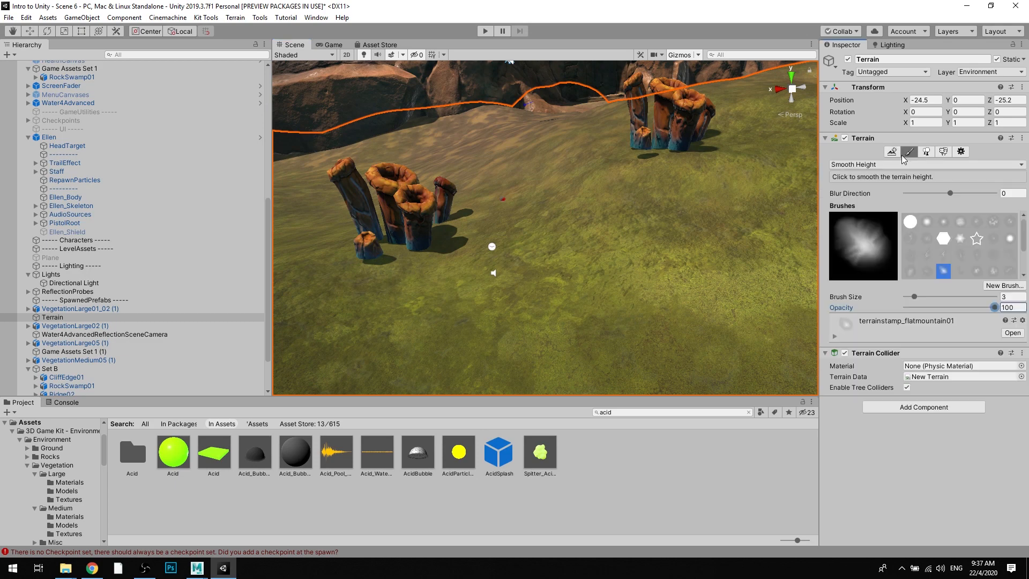
{"action": "left_click", "coordinate": [880, 165]}
{"action": "left_click", "coordinate": [879, 176]}
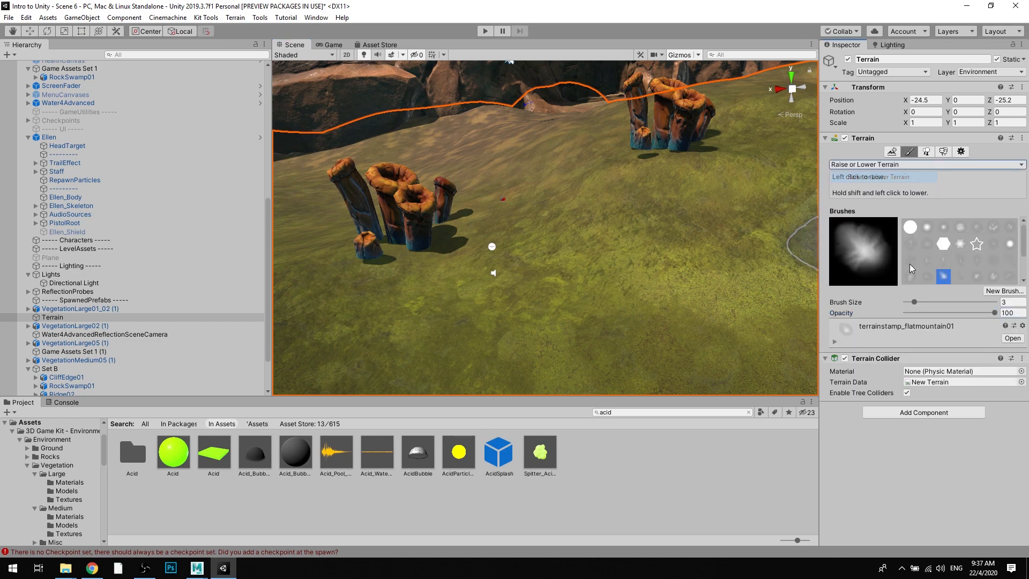
{"action": "left_click", "coordinate": [925, 313]}
Step: Try raising the ground in front of the neighbouring cluster's short stump, and undo the stroke
{"action": "scroll", "coordinate": [590, 276], "scroll_direction": "up", "scroll_amount": 5}
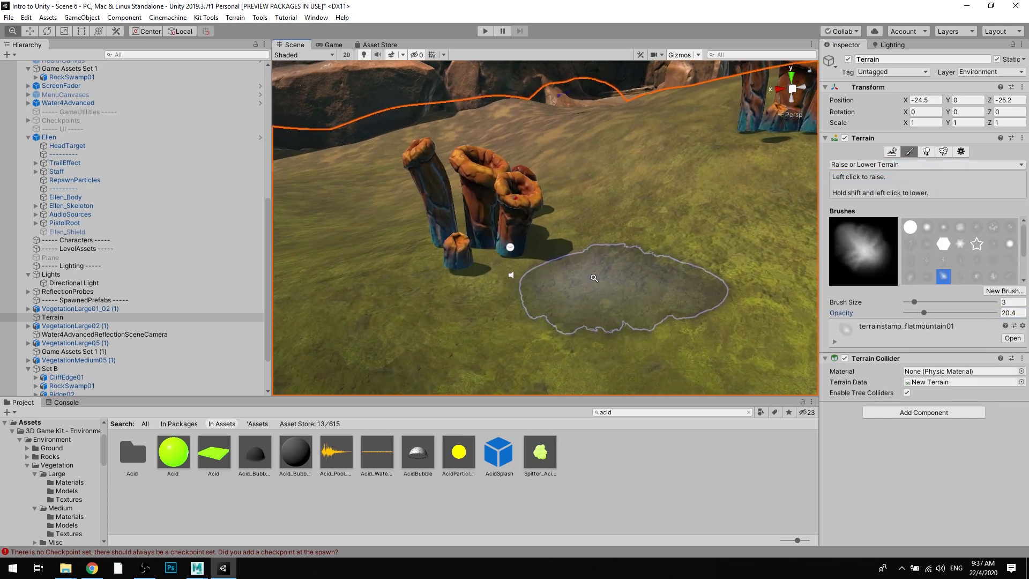
{"action": "right_click_drag", "start_coordinate": [594, 278], "coordinate": [625, 280], "text": "alt"}
{"action": "left_click", "coordinate": [452, 284]}
{"action": "key", "text": "ctrl+z"}
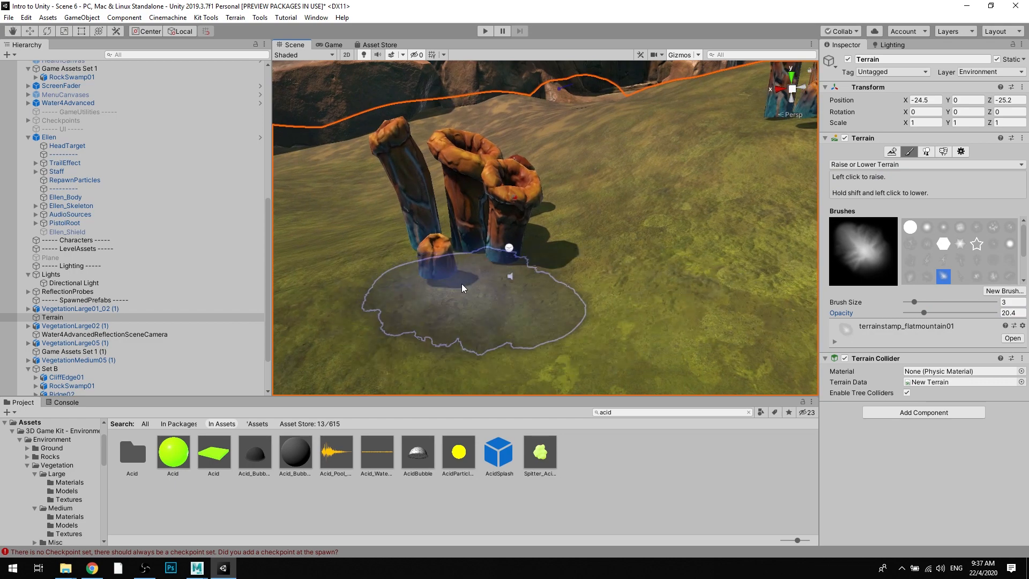
Step: Smooth the ground around the base of the short stump and tube plants using Smooth Height at opacity 53
{"action": "mouse_move", "coordinate": [462, 284]}
{"action": "middle_mouse_down"}
{"action": "mouse_move", "coordinate": [437, 282]}
{"action": "mouse_move", "coordinate": [453, 267]}
{"action": "mouse_move", "coordinate": [443, 281]}
{"action": "mouse_move", "coordinate": [480, 267]}
{"action": "middle_mouse_up"}
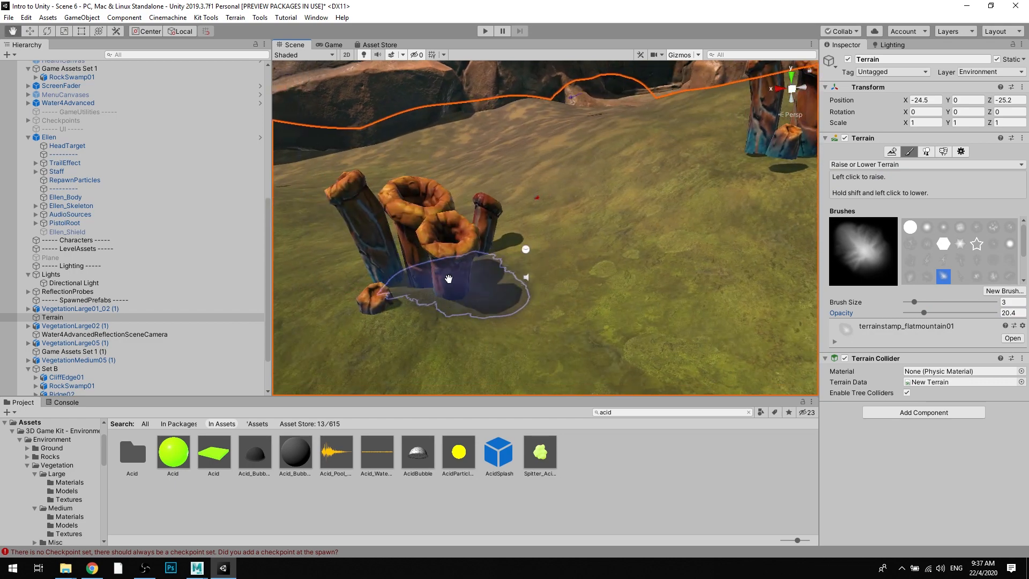
{"action": "scroll", "coordinate": [466, 274], "scroll_direction": "up", "scroll_amount": 3}
{"action": "right_click_drag", "start_coordinate": [481, 266], "coordinate": [485, 262], "text": "alt"}
{"action": "left_click", "coordinate": [846, 165]}
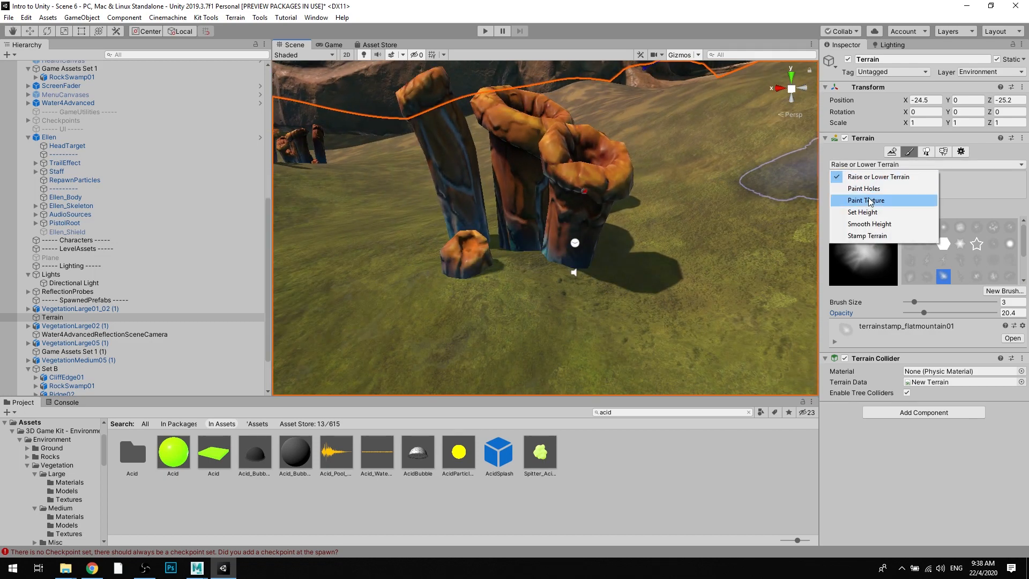
{"action": "left_click", "coordinate": [871, 224]}
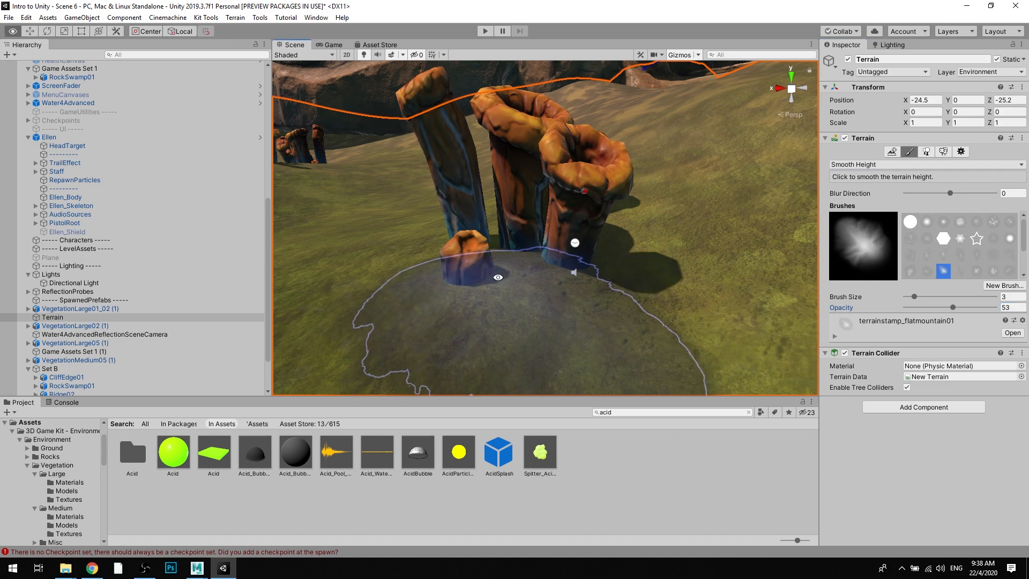
Step: Set up the Raise or Lower Terrain brush with size 13 and opacity 66.2 beside the large rock's base
{"action": "right_click_drag", "start_coordinate": [498, 278], "coordinate": [427, 288]}
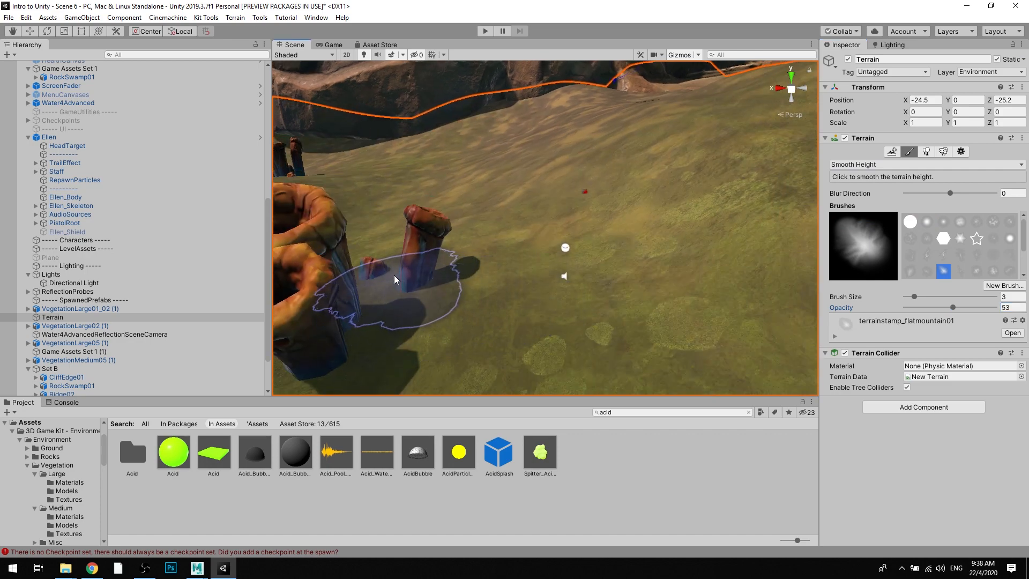
{"action": "mouse_move", "coordinate": [432, 281]}
{"action": "right_mouse_down"}
{"action": "mouse_move", "coordinate": [513, 237]}
{"action": "mouse_move", "coordinate": [541, 192]}
{"action": "mouse_move", "coordinate": [496, 223]}
{"action": "mouse_move", "coordinate": [576, 203]}
{"action": "mouse_move", "coordinate": [450, 180]}
{"action": "mouse_move", "coordinate": [493, 172]}
{"action": "mouse_move", "coordinate": [473, 160]}
{"action": "mouse_move", "coordinate": [454, 206]}
{"action": "mouse_move", "coordinate": [471, 202]}
{"action": "mouse_move", "coordinate": [463, 195]}
{"action": "mouse_move", "coordinate": [511, 216]}
{"action": "right_mouse_up"}
{"action": "key", "text": "q"}
{"action": "left_click", "coordinate": [910, 151]}
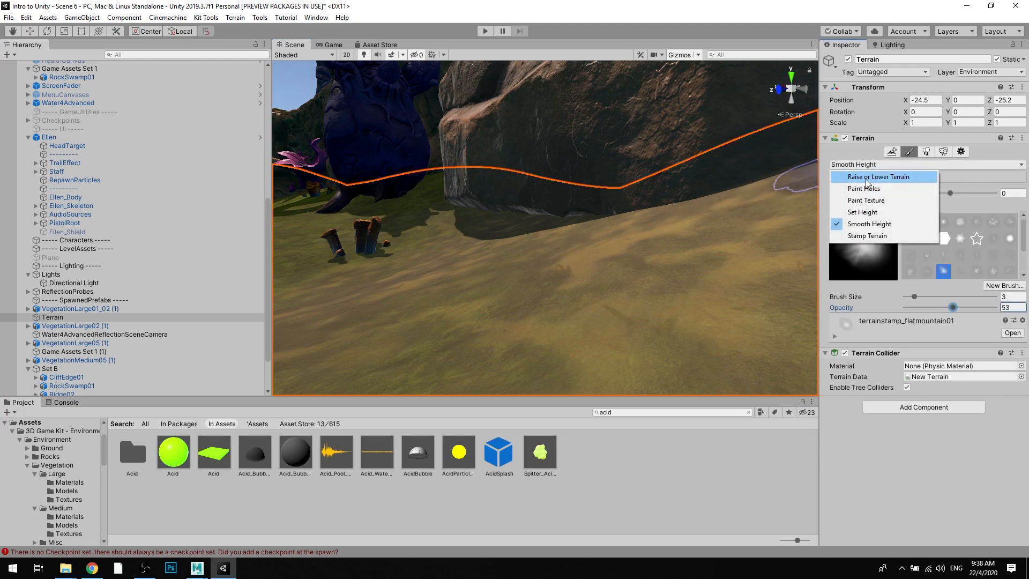
{"action": "left_click", "coordinate": [867, 178]}
{"action": "right_click_drag", "start_coordinate": [590, 199], "coordinate": [616, 219]}
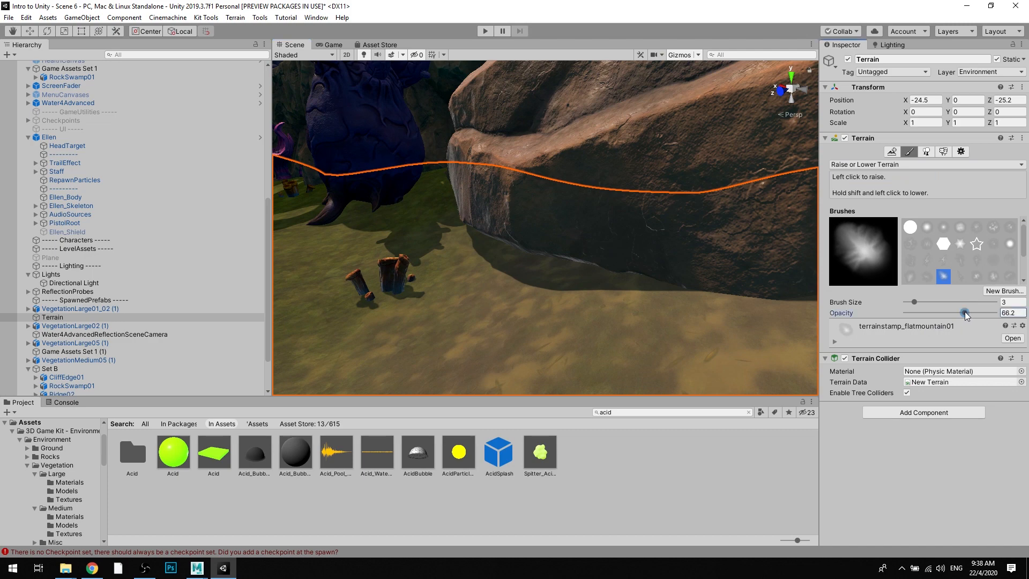
{"action": "left_click_drag", "start_coordinate": [931, 302], "coordinate": [922, 302]}
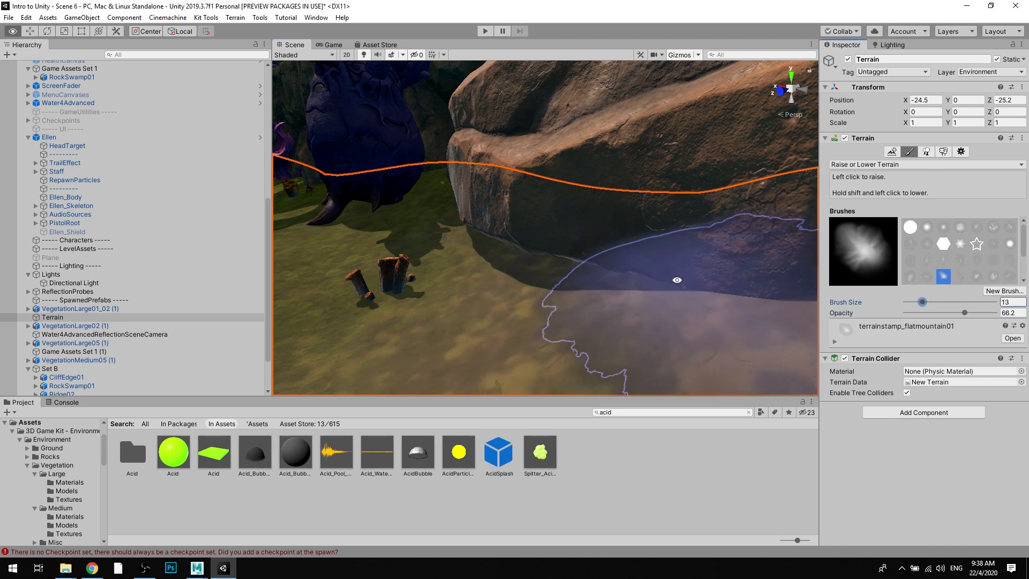
Step: Undo the last raise stroke, set the brush opacity to 34.9, and try raising the ground along the large rock's base, undoing that stroke too
{"action": "key", "text": "ctrl+z"}
{"action": "left_click_drag", "start_coordinate": [545, 246], "coordinate": [560, 251], "text": "alt"}
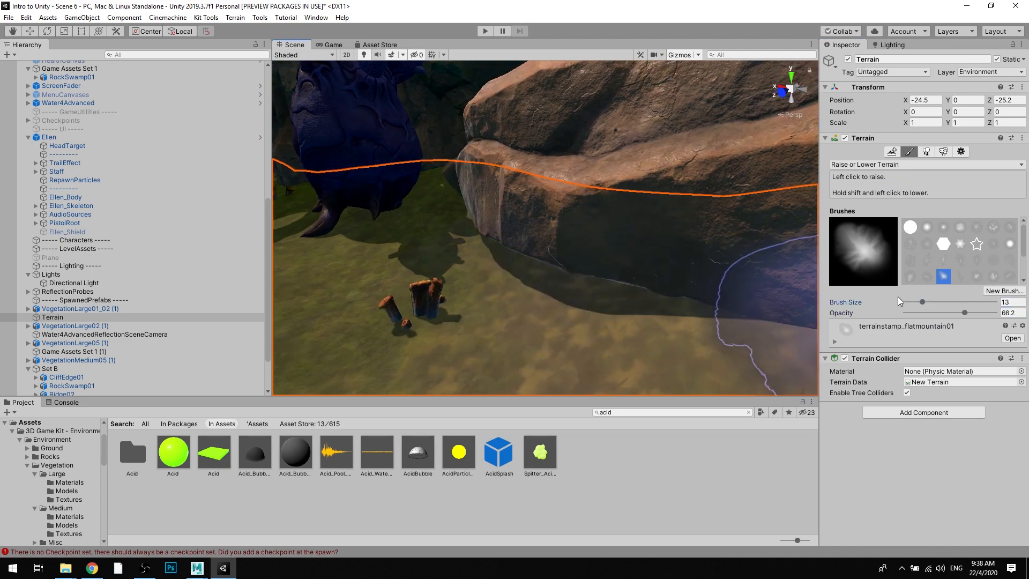
{"action": "left_click_drag", "start_coordinate": [931, 314], "coordinate": [937, 313]}
{"action": "left_click_drag", "start_coordinate": [603, 286], "coordinate": [491, 242]}
{"action": "key", "text": "ctrl+z"}
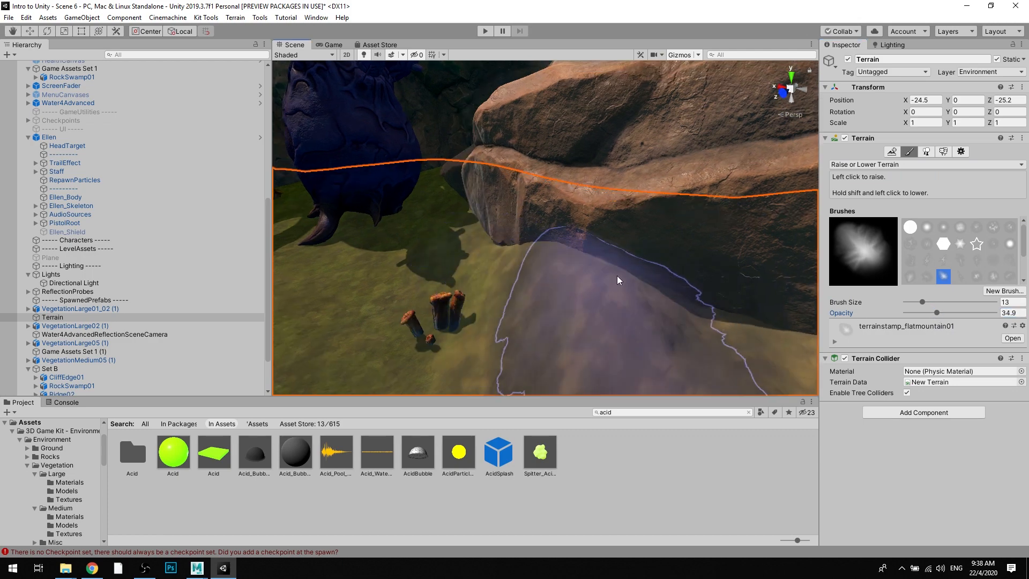
Step: Switch the terrain brush to Paint Texture and select the brown dirt layer, NewLayer 1
{"action": "left_click_drag", "start_coordinate": [605, 265], "coordinate": [644, 271], "text": "alt"}
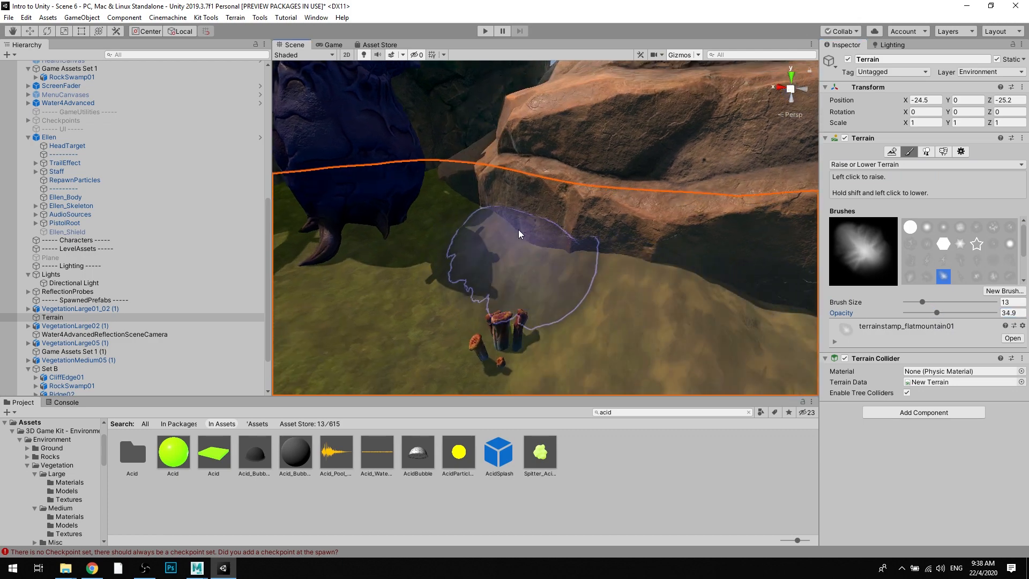
{"action": "left_click_drag", "start_coordinate": [519, 230], "coordinate": [536, 227], "text": "alt"}
{"action": "left_click_drag", "start_coordinate": [644, 215], "coordinate": [553, 189], "text": "alt"}
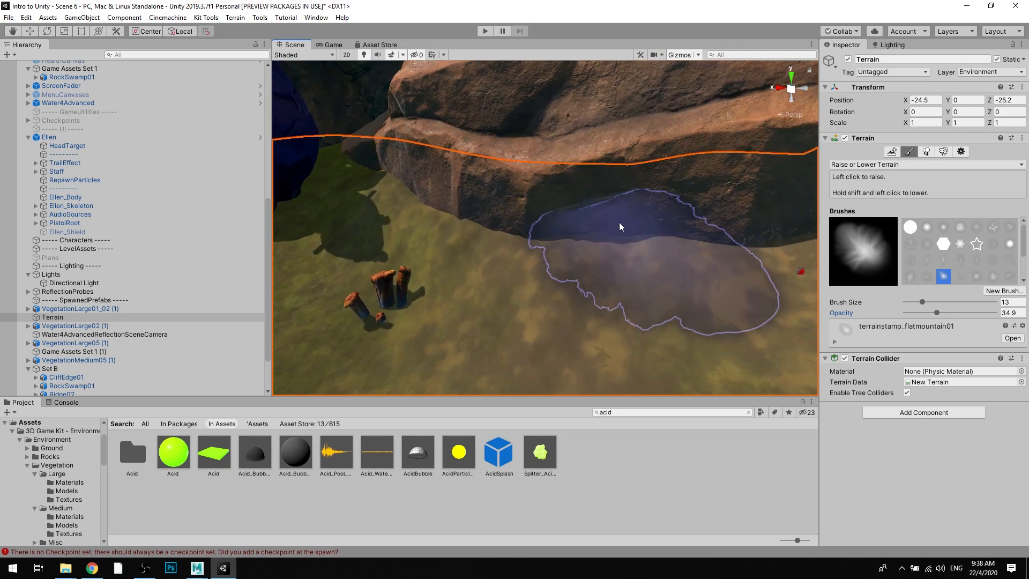
{"action": "mouse_move", "coordinate": [620, 226]}
{"action": "left_mouse_down", "text": "alt"}
{"action": "mouse_move", "coordinate": [655, 225]}
{"action": "mouse_move", "coordinate": [666, 202]}
{"action": "mouse_move", "coordinate": [556, 198]}
{"action": "mouse_move", "coordinate": [595, 203]}
{"action": "mouse_move", "coordinate": [634, 191]}
{"action": "mouse_move", "coordinate": [614, 221]}
{"action": "mouse_move", "coordinate": [518, 218]}
{"action": "mouse_move", "coordinate": [597, 217]}
{"action": "mouse_move", "coordinate": [533, 269]}
{"action": "mouse_move", "coordinate": [482, 271]}
{"action": "mouse_move", "coordinate": [602, 225]}
{"action": "mouse_move", "coordinate": [500, 204]}
{"action": "mouse_move", "coordinate": [563, 236]}
{"action": "mouse_move", "coordinate": [650, 230]}
{"action": "mouse_move", "coordinate": [545, 214]}
{"action": "mouse_move", "coordinate": [649, 230]}
{"action": "mouse_move", "coordinate": [568, 202]}
{"action": "mouse_move", "coordinate": [505, 204]}
{"action": "mouse_move", "coordinate": [609, 165]}
{"action": "left_mouse_up", "text": "alt"}
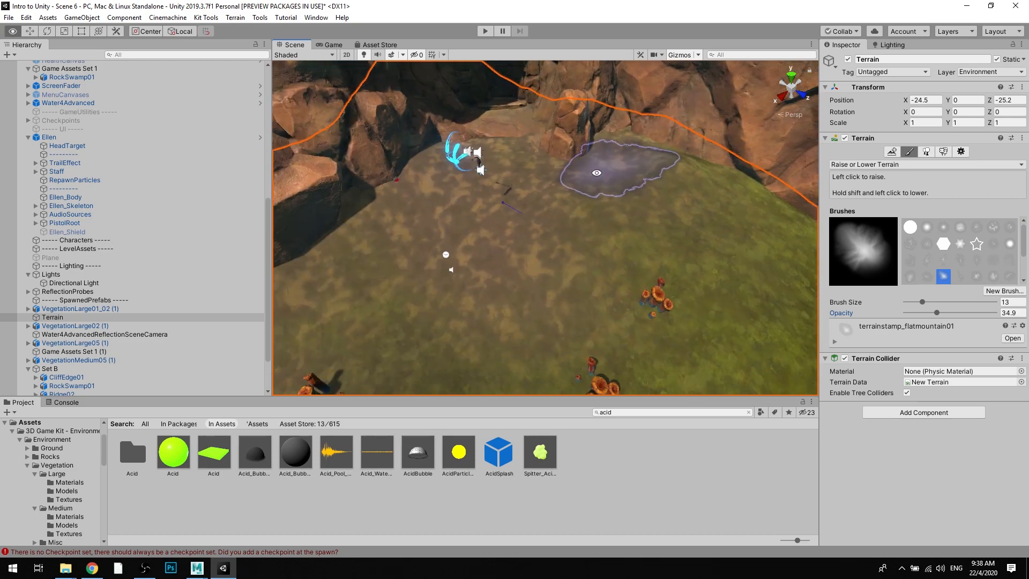
{"action": "scroll", "coordinate": [517, 246], "scroll_direction": "up", "scroll_amount": 3}
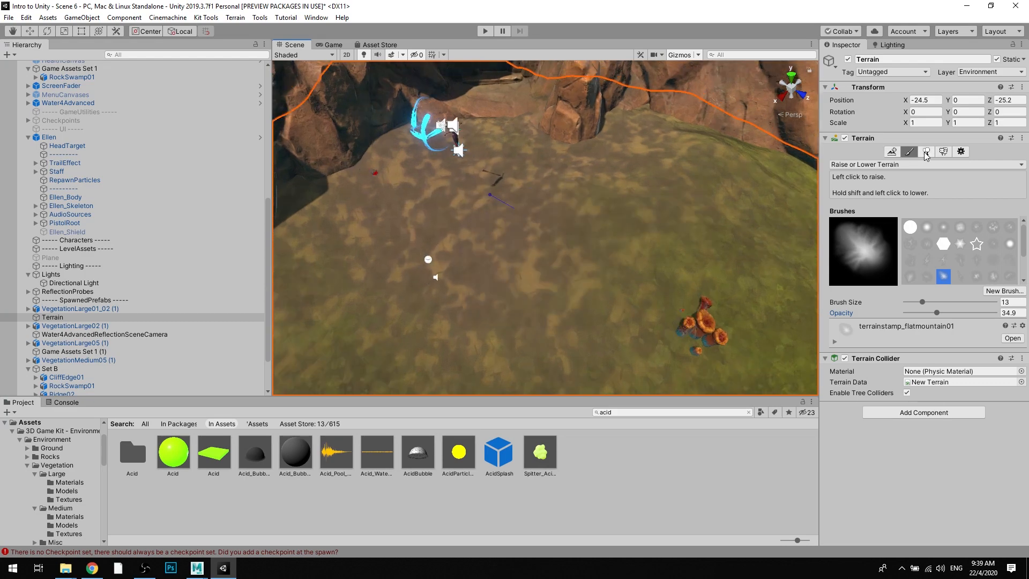
{"action": "left_click", "coordinate": [915, 165]}
{"action": "left_click", "coordinate": [884, 200]}
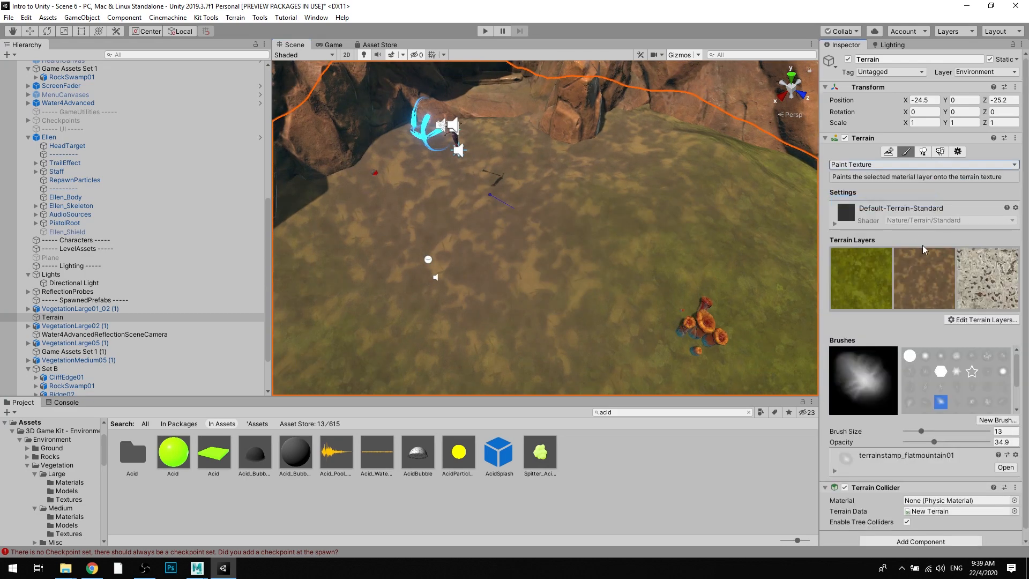
Step: Paint the brown dirt layer along the foot of the cliffs beside the purple bulb plant at brush size 13
{"action": "left_click_drag", "start_coordinate": [713, 223], "coordinate": [609, 234], "text": "alt"}
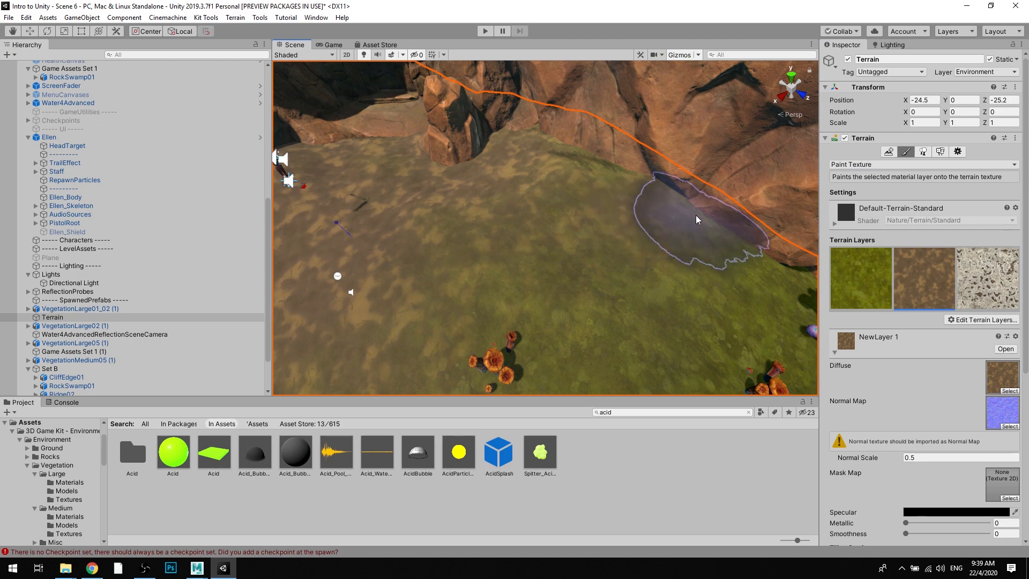
{"action": "left_click_drag", "start_coordinate": [745, 243], "coordinate": [697, 249], "text": "alt"}
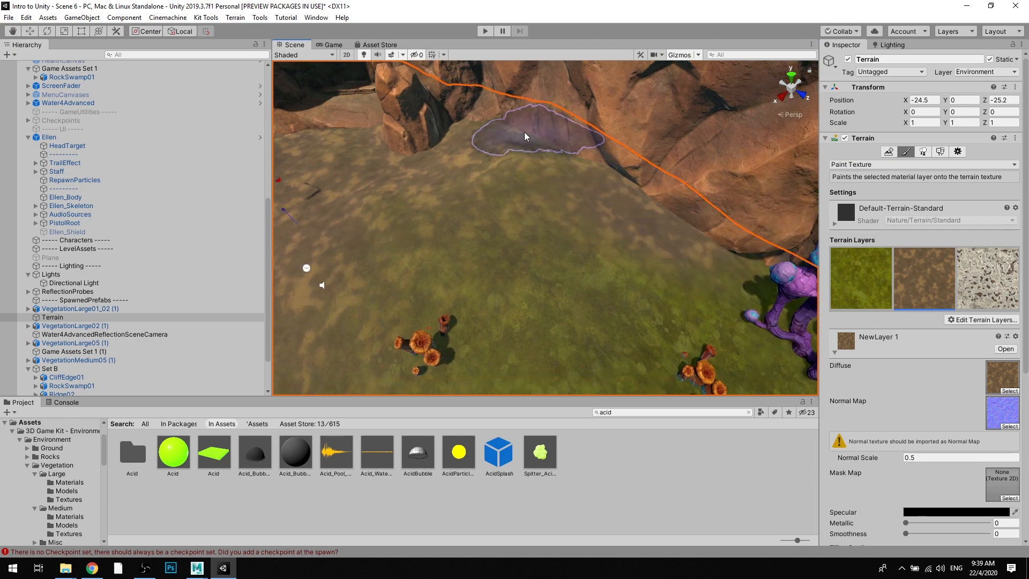
{"action": "mouse_move", "coordinate": [524, 132]}
{"action": "left_mouse_down", "text": "alt"}
{"action": "mouse_move", "coordinate": [578, 147]}
{"action": "mouse_move", "coordinate": [613, 183]}
{"action": "left_mouse_up", "text": "alt"}
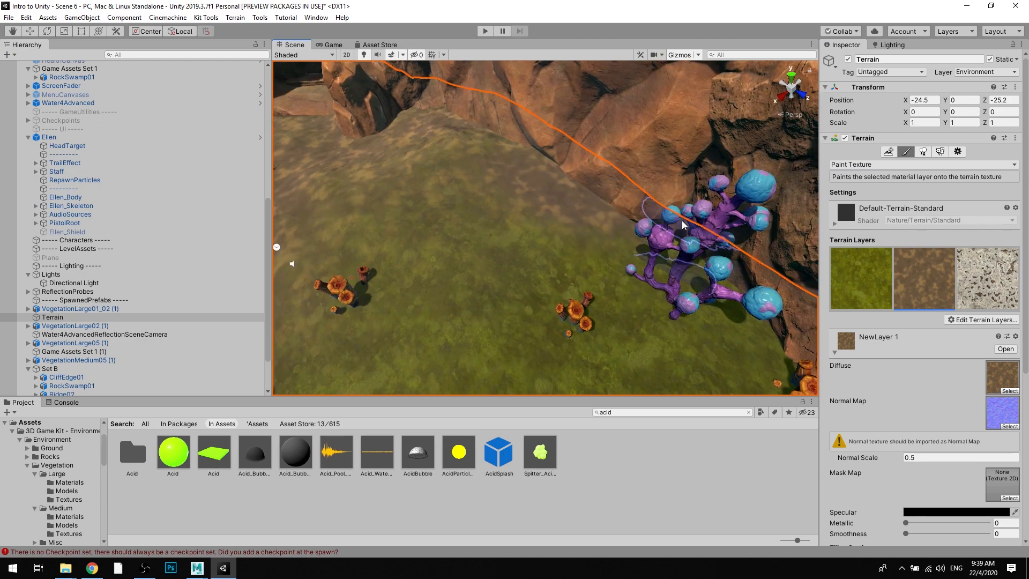
{"action": "left_click_drag", "start_coordinate": [482, 156], "coordinate": [584, 188], "text": "alt"}
{"action": "mouse_move", "coordinate": [482, 175]}
{"action": "left_mouse_down", "text": "alt"}
{"action": "mouse_move", "coordinate": [609, 168]}
{"action": "mouse_move", "coordinate": [641, 138]}
{"action": "mouse_move", "coordinate": [512, 177]}
{"action": "left_mouse_up", "text": "alt"}
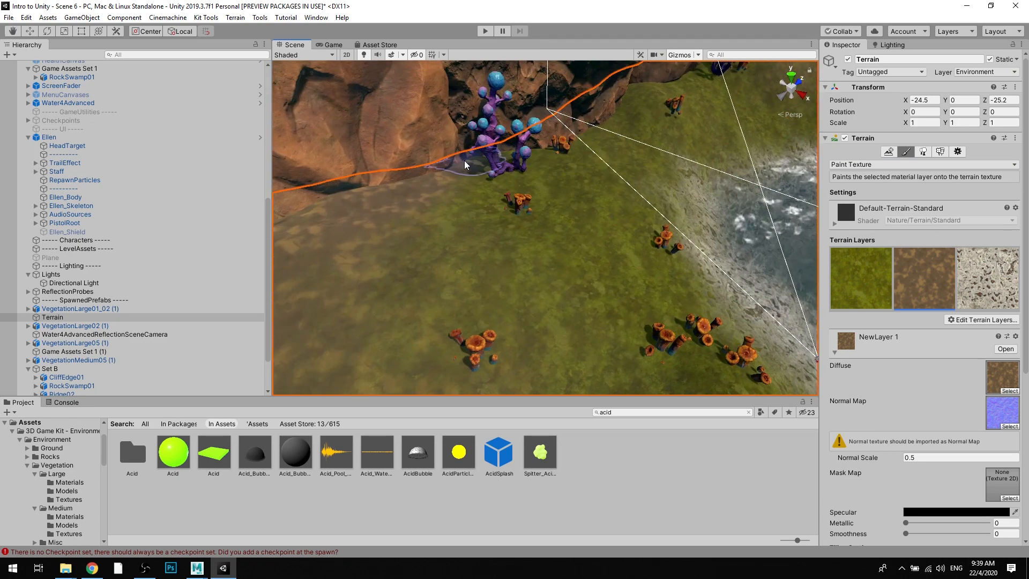
{"action": "scroll", "coordinate": [552, 148], "scroll_direction": "down", "scroll_amount": 5}
{"action": "left_click_drag", "start_coordinate": [542, 148], "coordinate": [379, 143], "text": "alt"}
{"action": "middle_click_drag", "start_coordinate": [482, 141], "coordinate": [617, 140]}
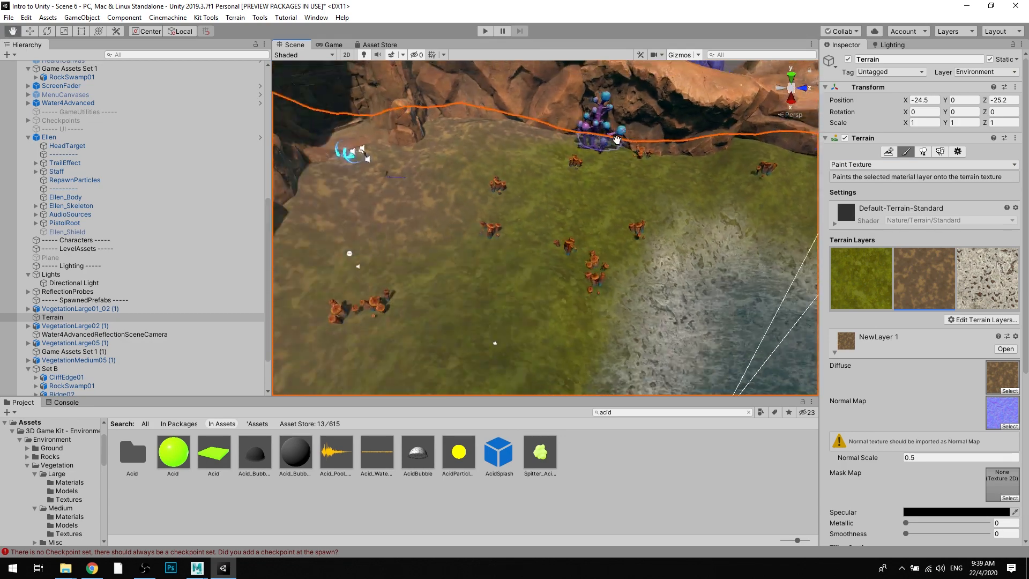
{"action": "left_click_drag", "start_coordinate": [617, 140], "coordinate": [587, 157], "text": "alt"}
Step: Select the green grass layer, NewLayer, and set the brush size to 22 and opacity to 29.3
{"action": "left_click", "coordinate": [854, 274]}
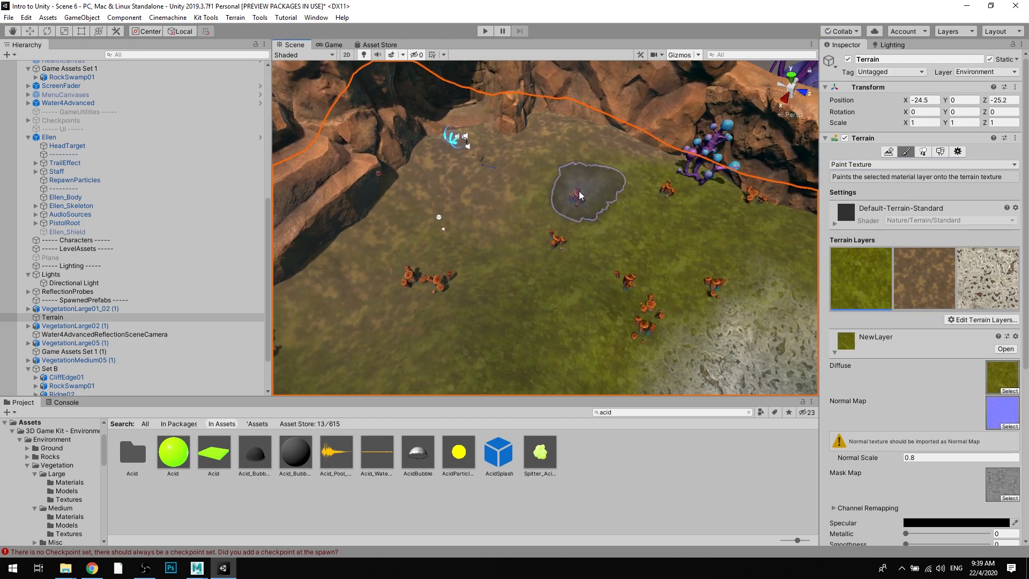
{"action": "scroll", "coordinate": [954, 367], "scroll_direction": "down", "scroll_amount": 5}
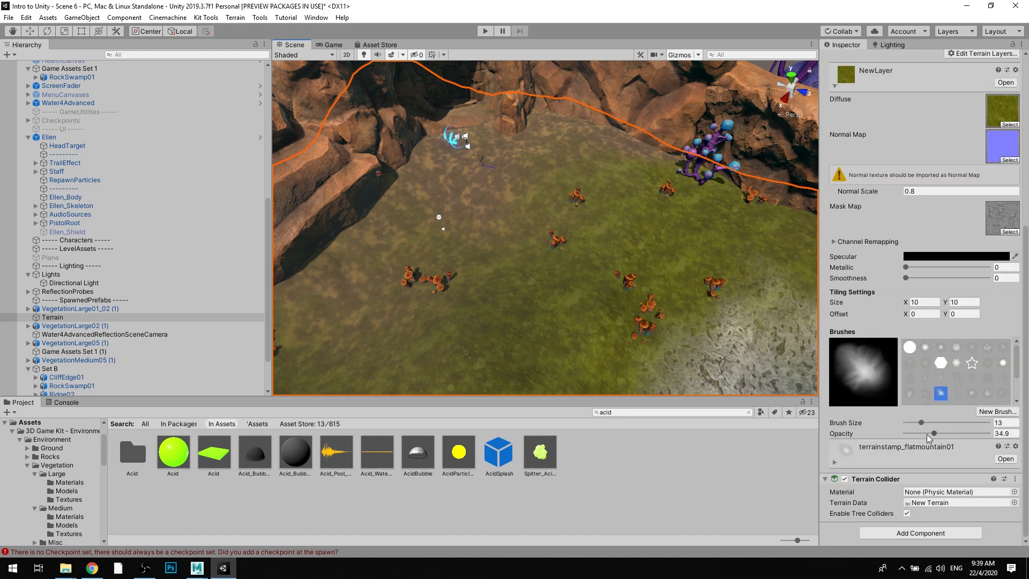
{"action": "left_click", "coordinate": [935, 423]}
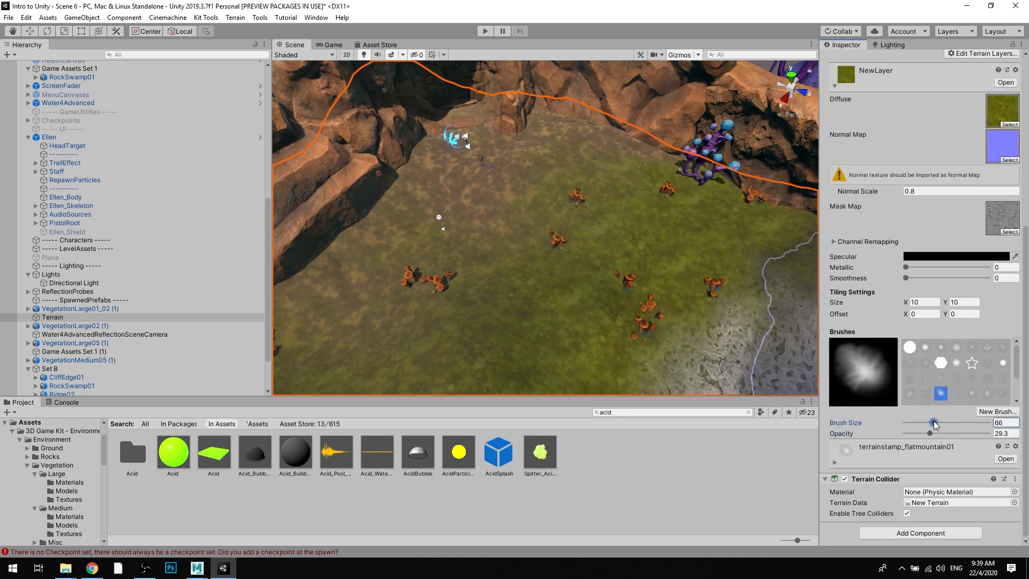
{"action": "middle_click_drag", "start_coordinate": [652, 278], "coordinate": [658, 298]}
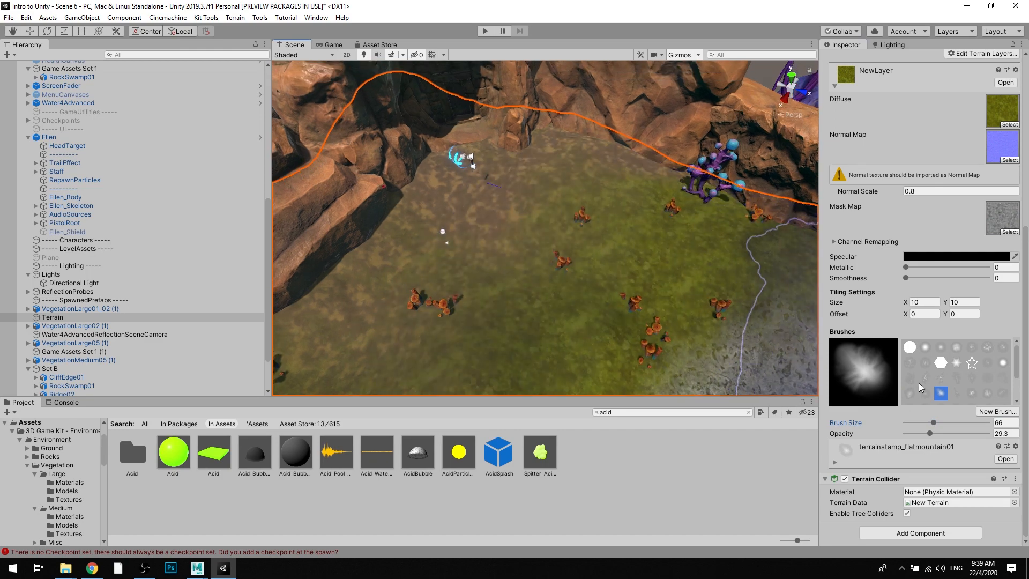
{"action": "left_click", "coordinate": [925, 423]}
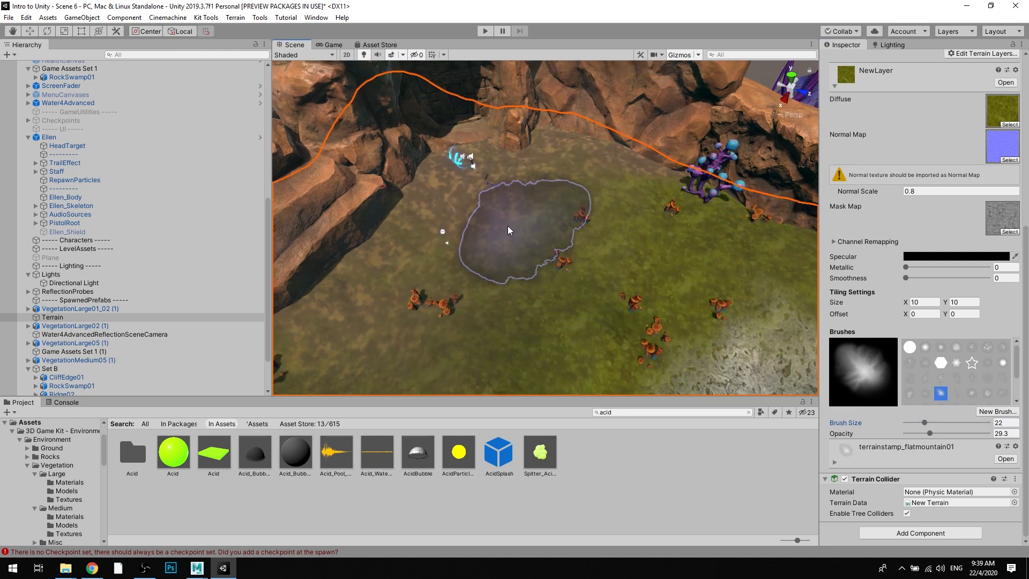
Step: Paint the green grass layer over the brown clearing in front of the character and around the orange tube plants
{"action": "mouse_move", "coordinate": [479, 201]}
{"action": "left_mouse_down", "text": "alt"}
{"action": "mouse_move", "coordinate": [504, 199]}
{"action": "mouse_move", "coordinate": [505, 231]}
{"action": "mouse_move", "coordinate": [490, 246]}
{"action": "left_mouse_up", "text": "alt"}
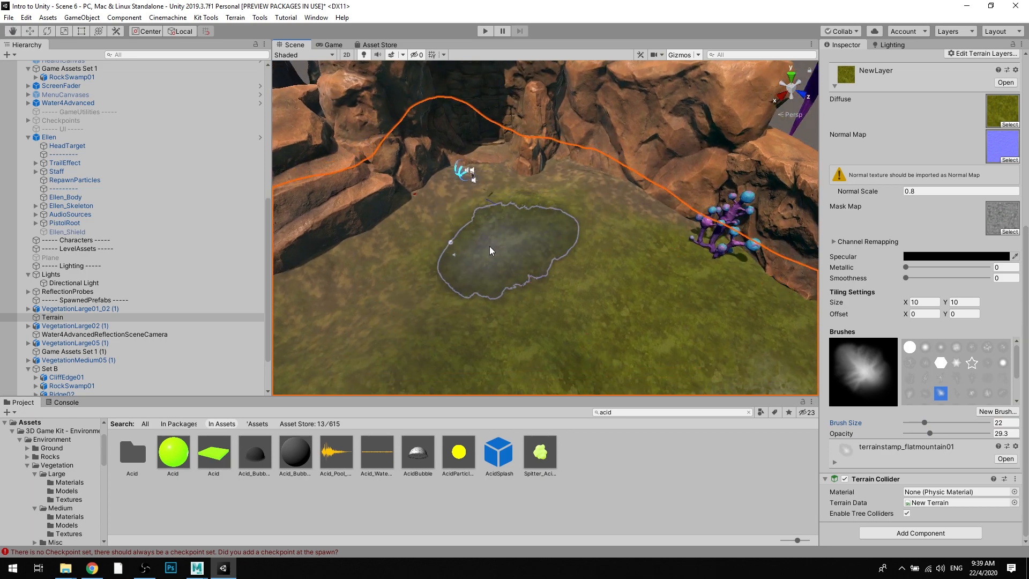
{"action": "left_click_drag", "start_coordinate": [432, 278], "coordinate": [489, 273], "text": "alt"}
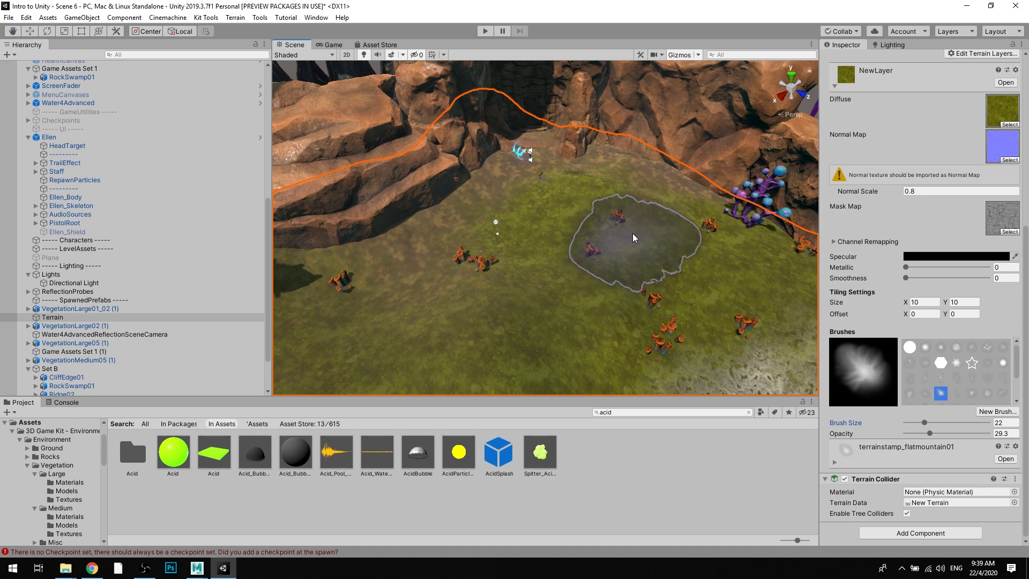
{"action": "scroll", "coordinate": [633, 233], "scroll_direction": "up", "scroll_amount": 4}
{"action": "left_click_drag", "start_coordinate": [681, 209], "coordinate": [586, 228], "text": "alt"}
{"action": "mouse_move", "coordinate": [493, 270]}
{"action": "left_mouse_down", "text": "alt"}
{"action": "mouse_move", "coordinate": [429, 266]}
{"action": "mouse_move", "coordinate": [424, 241]}
{"action": "left_mouse_up", "text": "alt"}
{"action": "left_click_drag", "start_coordinate": [589, 152], "coordinate": [616, 151], "text": "alt"}
Step: Select the brown dirt layer, NewLayer 1, and paint it along the base of the large rocks near the dark purple plant
{"action": "scroll", "coordinate": [873, 174], "scroll_direction": "up", "scroll_amount": 10}
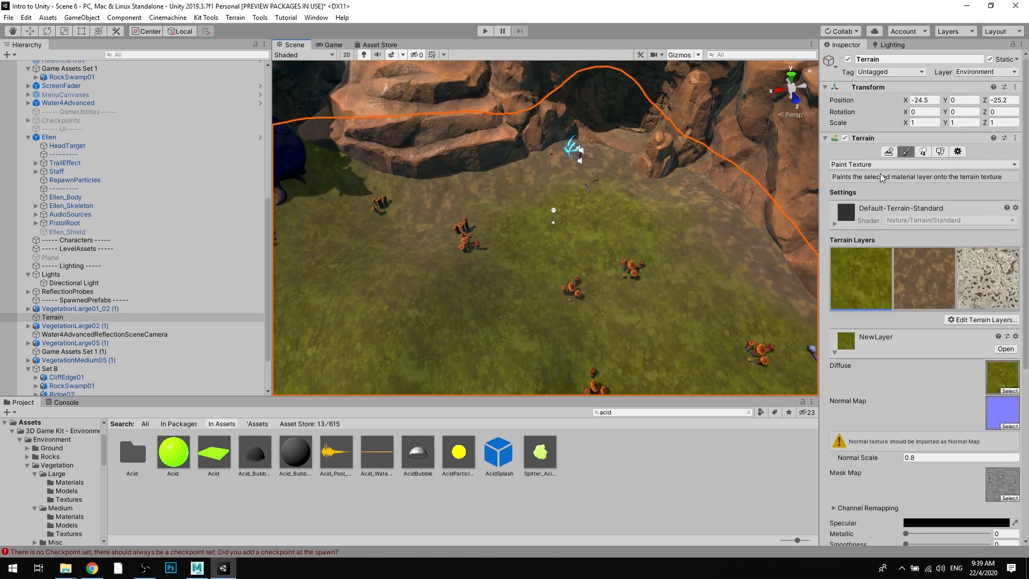
{"action": "left_click", "coordinate": [931, 256]}
{"action": "left_click_drag", "start_coordinate": [442, 192], "coordinate": [507, 179], "text": "alt"}
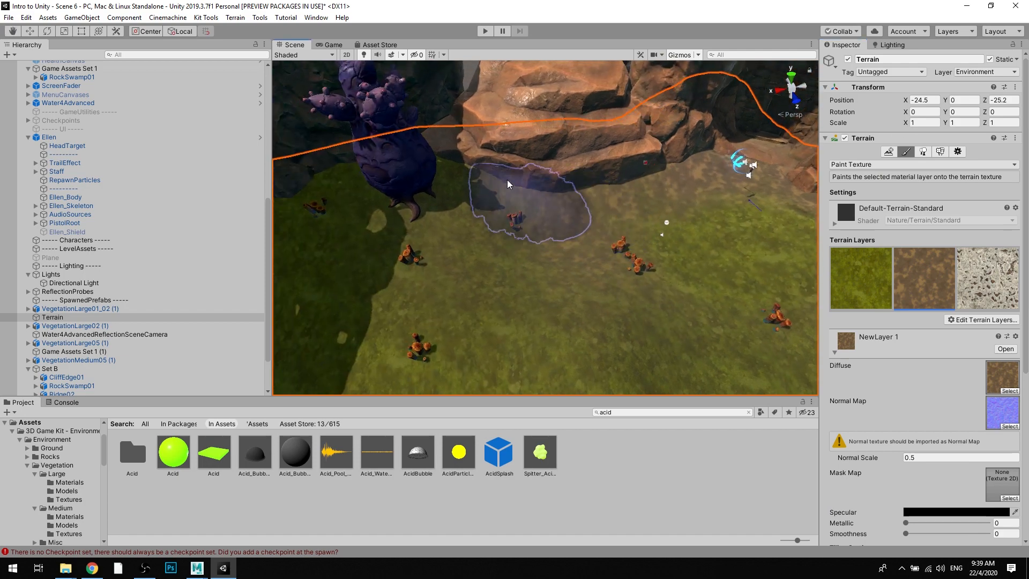
{"action": "mouse_move", "coordinate": [430, 155]}
{"action": "left_mouse_down", "text": "alt"}
{"action": "mouse_move", "coordinate": [674, 141]}
{"action": "mouse_move", "coordinate": [560, 182]}
{"action": "mouse_move", "coordinate": [572, 220]}
{"action": "mouse_move", "coordinate": [551, 214]}
{"action": "mouse_move", "coordinate": [557, 240]}
{"action": "left_mouse_up", "text": "alt"}
Step: Deselect the terrain and examine the painted ground, plants, cliffs and pond from several wider views
{"action": "scroll", "coordinate": [516, 133], "scroll_direction": "down", "scroll_amount": 10}
{"action": "key", "text": "w"}
{"action": "left_click", "coordinate": [539, 132]}
{"action": "scroll", "coordinate": [541, 242], "scroll_direction": "up", "scroll_amount": 3}
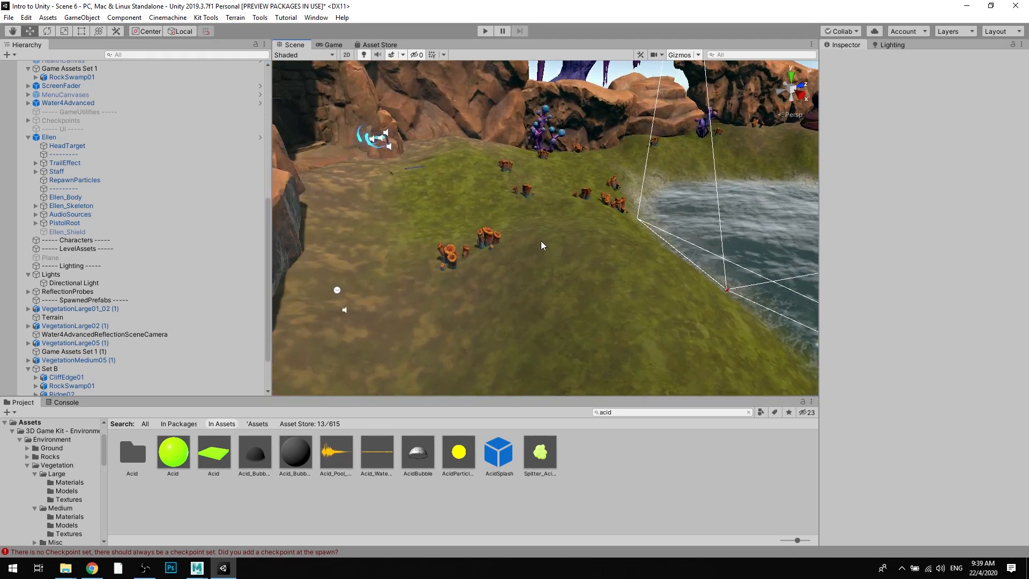
{"action": "scroll", "coordinate": [544, 234], "scroll_direction": "down", "scroll_amount": 5}
{"action": "middle_click_drag", "start_coordinate": [560, 211], "coordinate": [493, 246]}
{"action": "scroll", "coordinate": [494, 245], "scroll_direction": "down", "scroll_amount": 3}
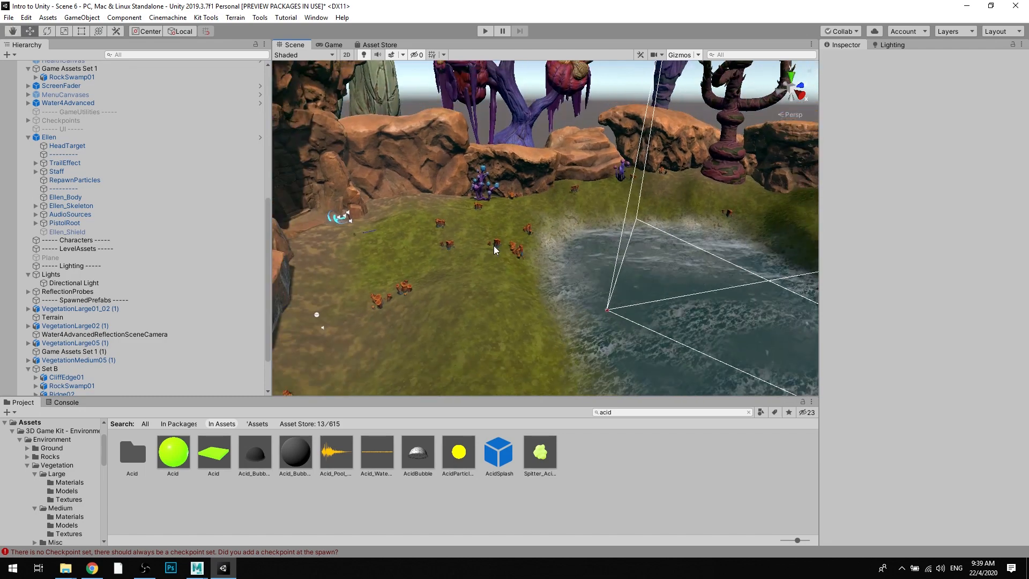
{"action": "left_click_drag", "start_coordinate": [494, 246], "coordinate": [574, 257], "text": "alt"}
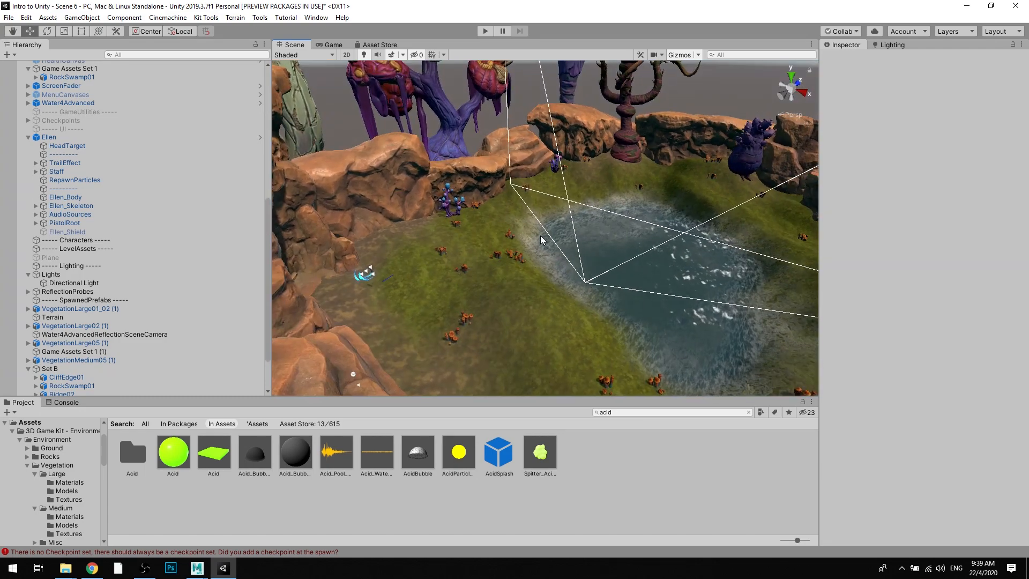